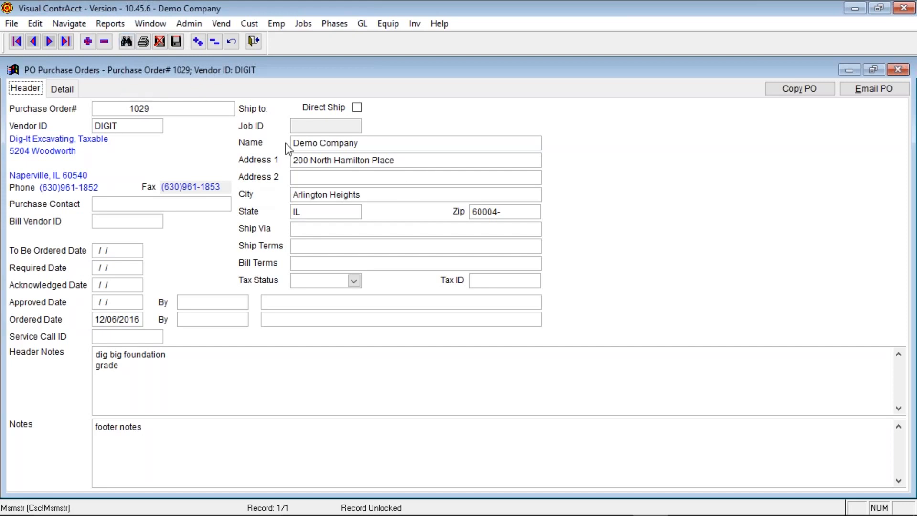
# Open the Barnes Supply purchase order that has no job ID from the purchase order search list
pyautogui.click(127, 42)
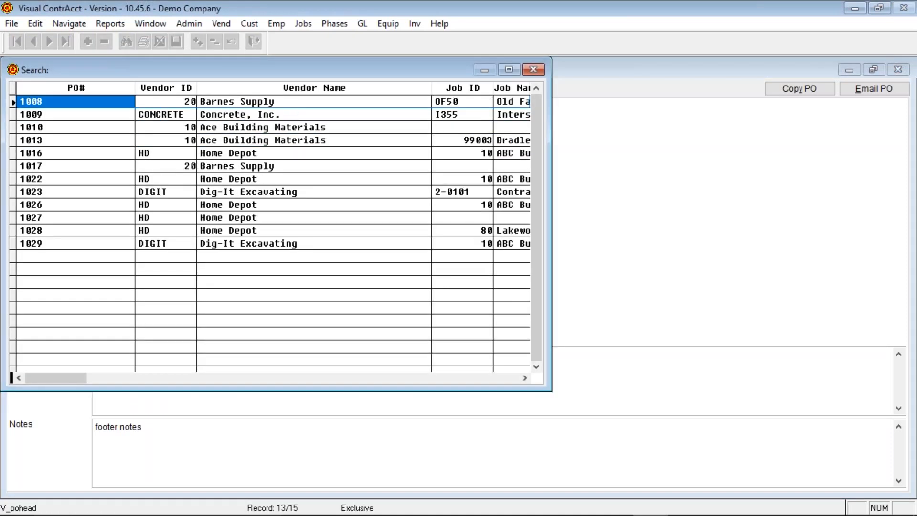
pyautogui.press('Down')
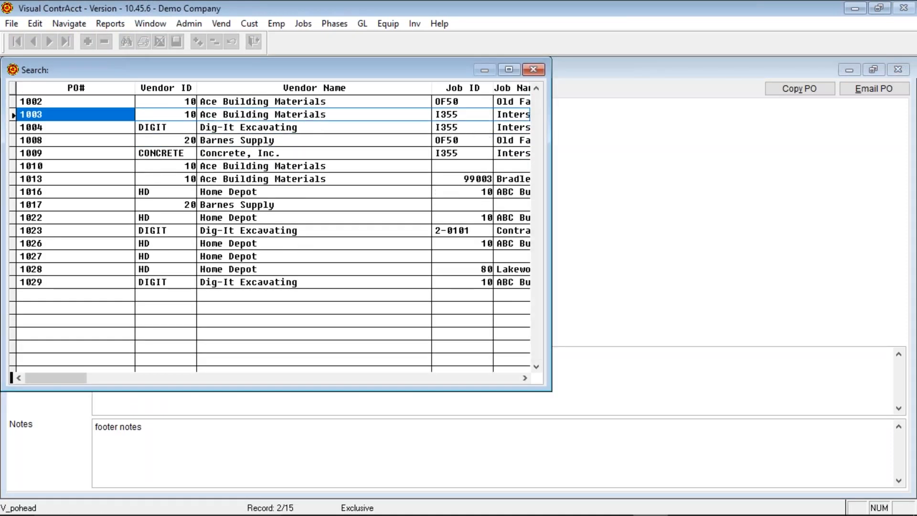
pyautogui.press('Down')
pyautogui.press('Down')
pyautogui.press('Down')
pyautogui.press('Down')
pyautogui.press('Down')
pyautogui.press('Down')
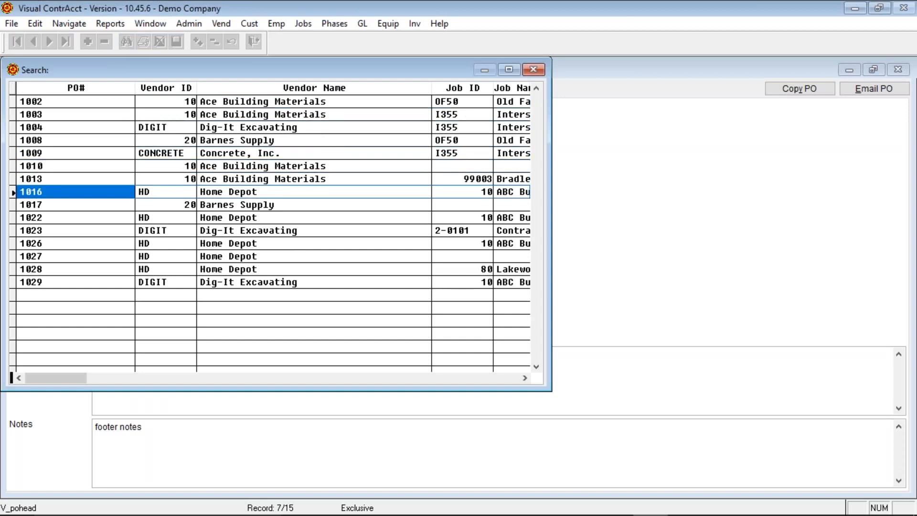
pyautogui.press('Down')
pyautogui.press('Return')
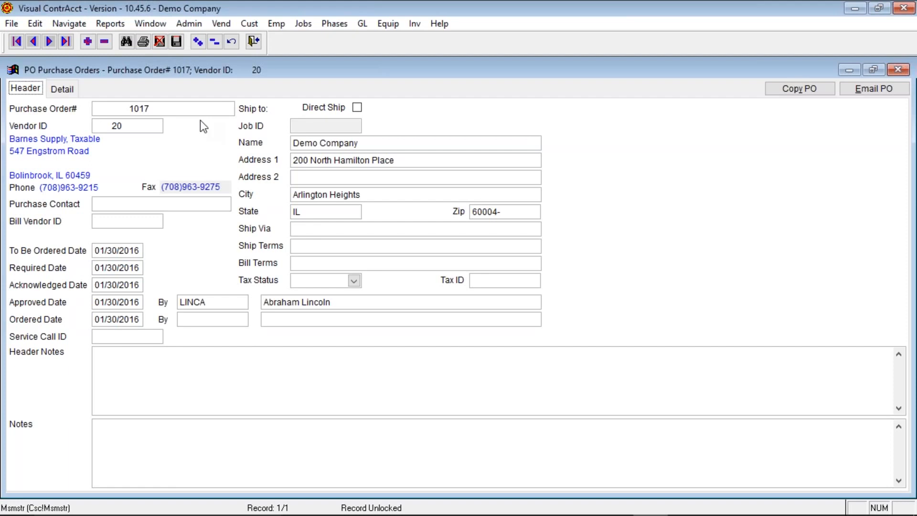
# Start a new purchase order and replace its automatic purchase order number with WEBINAR
pyautogui.click(164, 108)
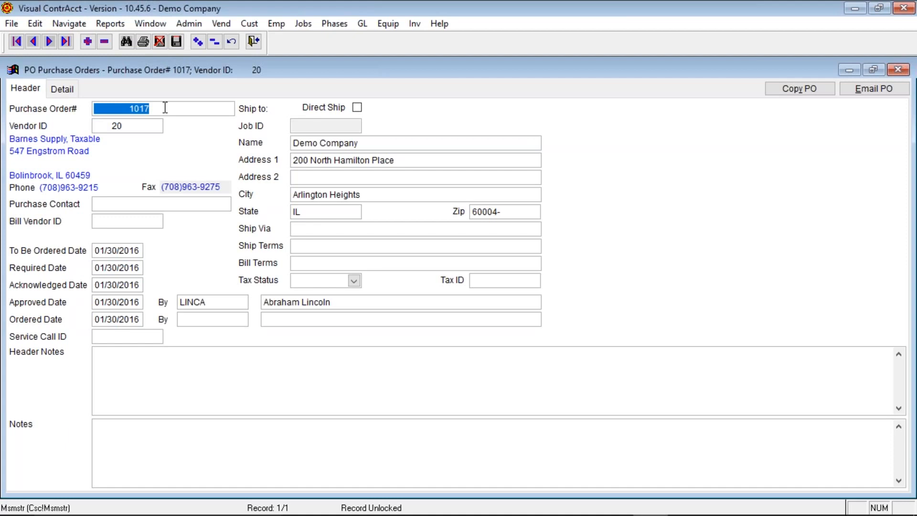
pyautogui.click(87, 42)
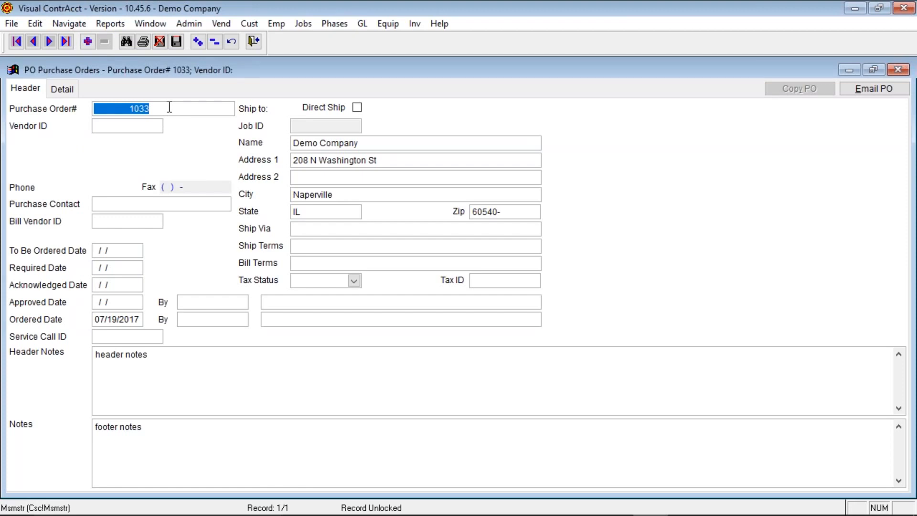
pyautogui.press('Tab')
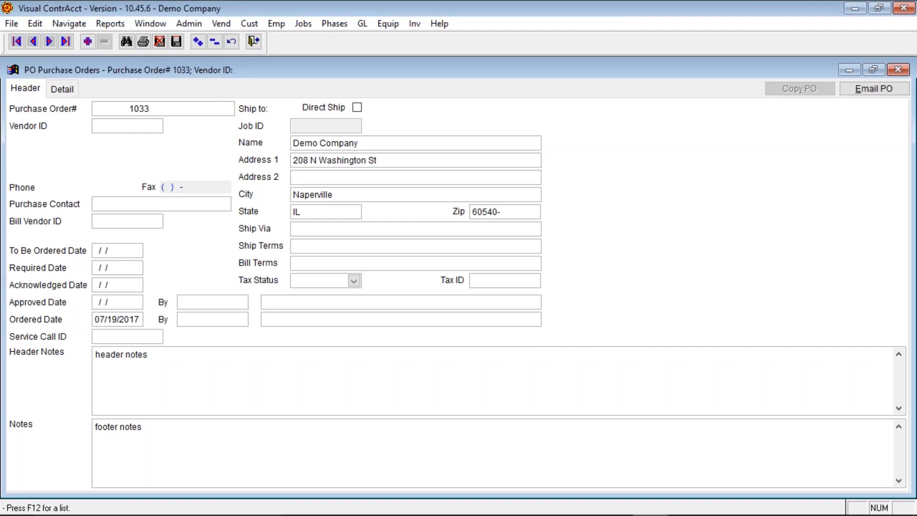
pyautogui.click(159, 109)
pyautogui.click(143, 109)
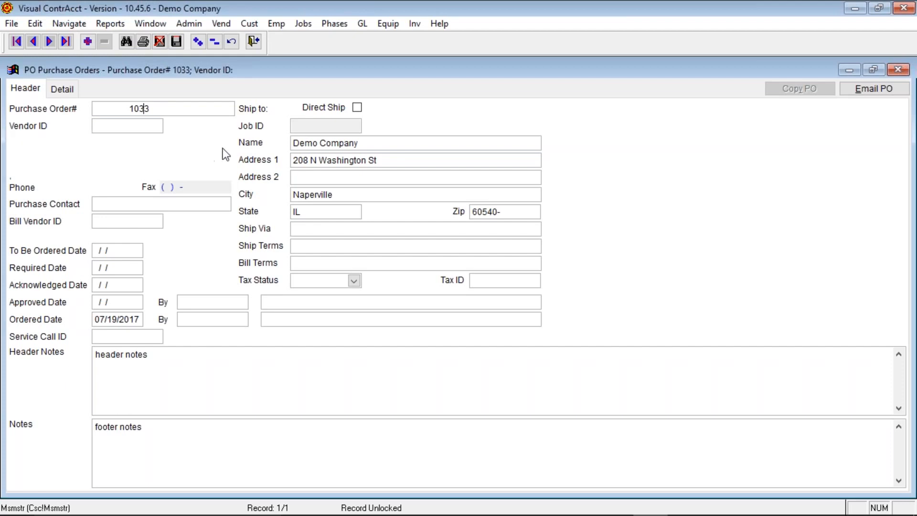
pyautogui.moveTo(158, 109); pyautogui.dragTo(14, 113)
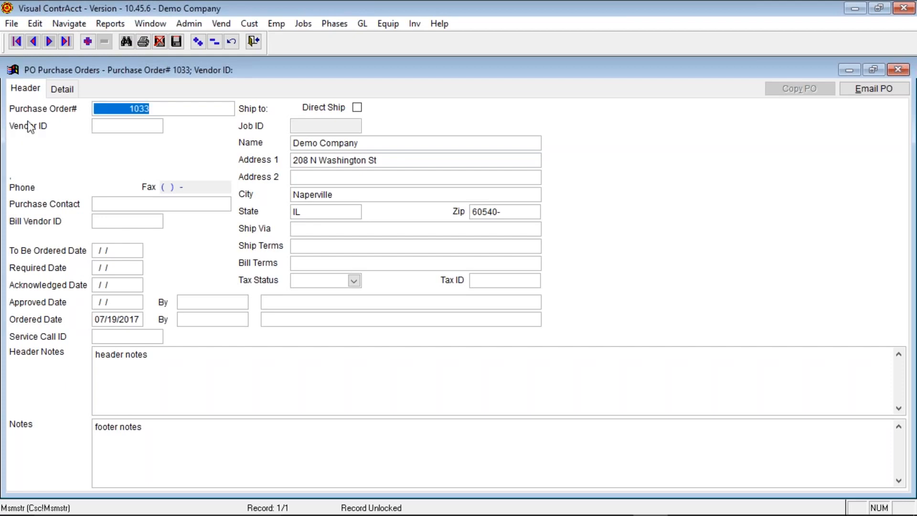
pyautogui.write('WEBINAR')
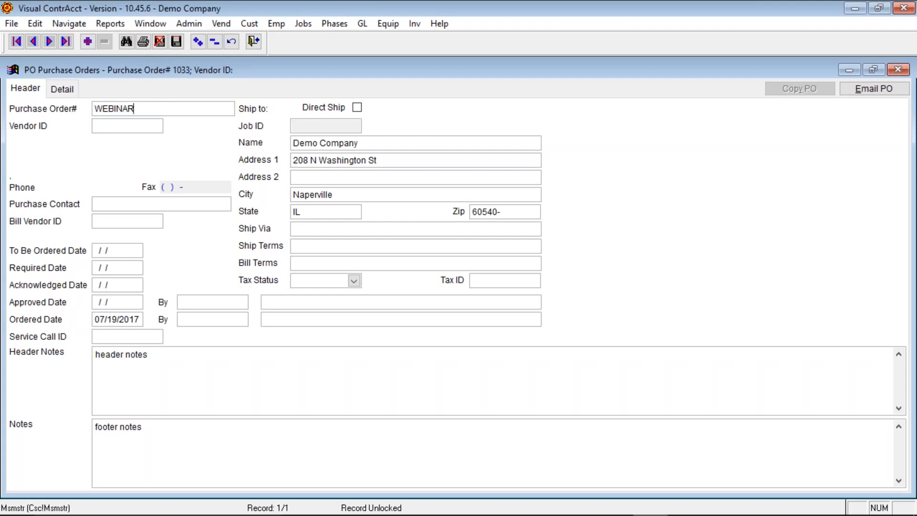
pyautogui.press('Tab')
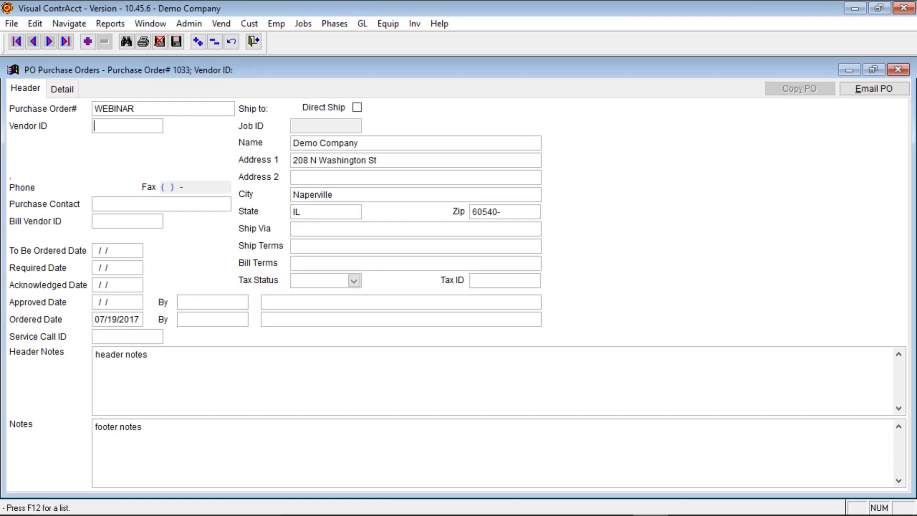
# Choose Concrete, Inc. from the vendor list as the purchase order's vendor and acknowledge the insurance certificate warning
pyautogui.press('F12')
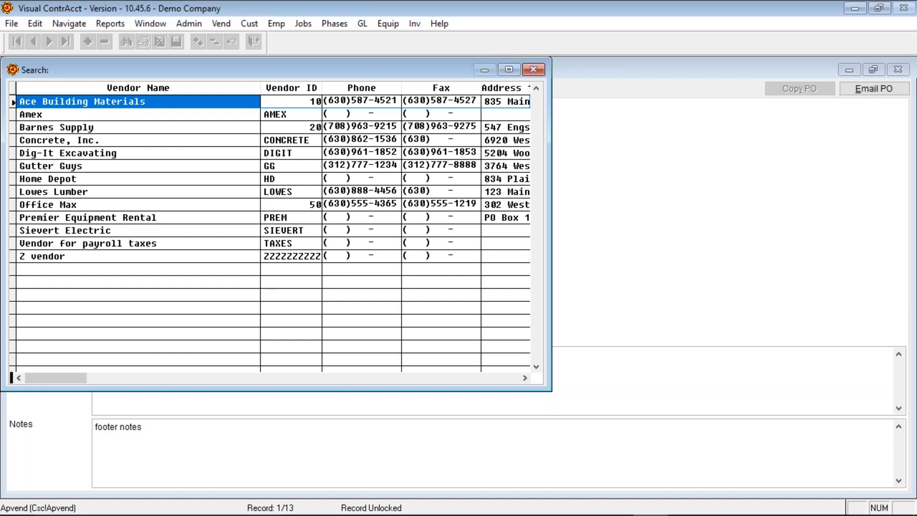
pyautogui.press('Down')
pyautogui.press('Down')
pyautogui.press('Down')
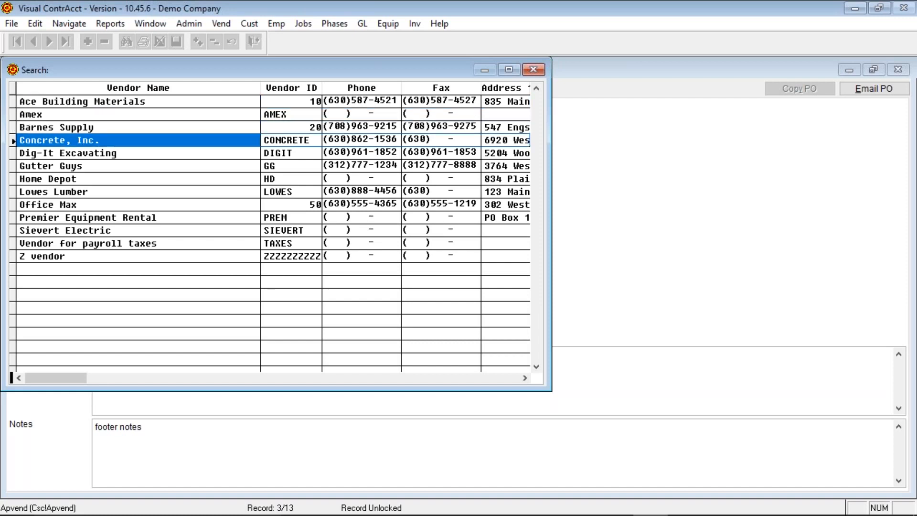
pyautogui.press('Return')
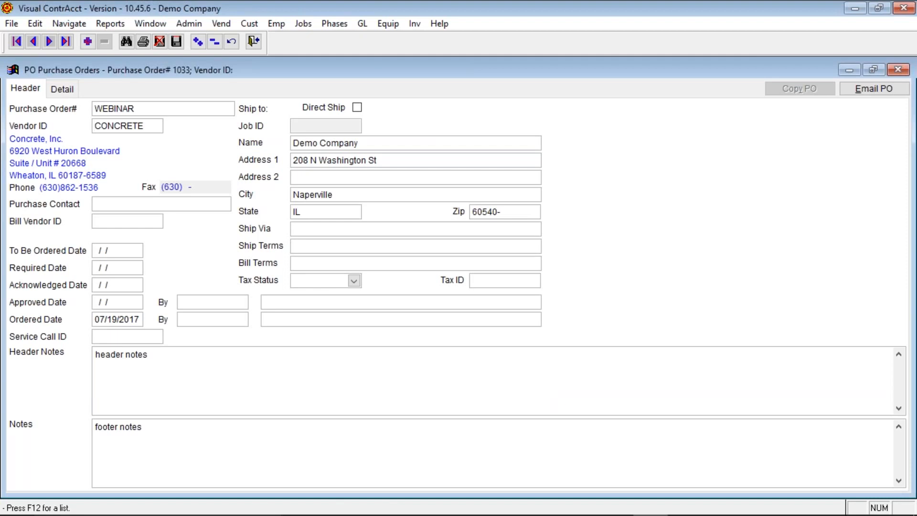
pyautogui.press('Tab')
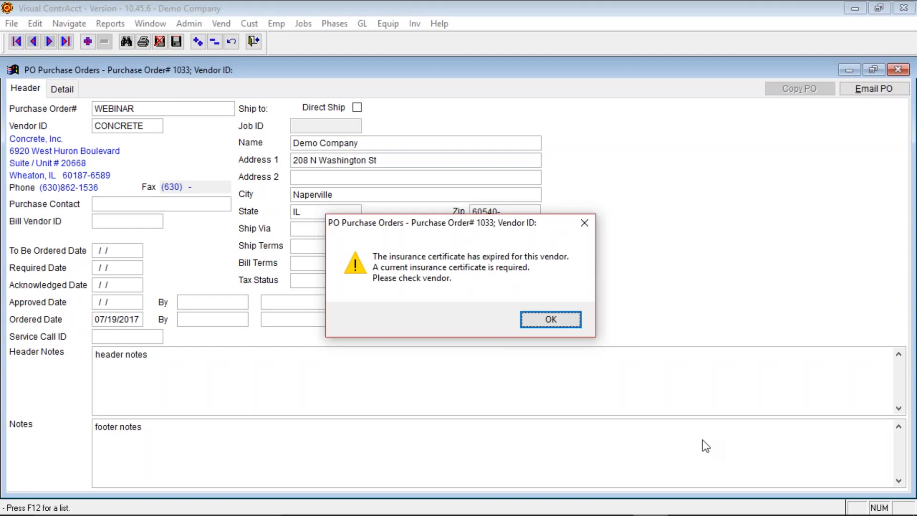
pyautogui.click(552, 320)
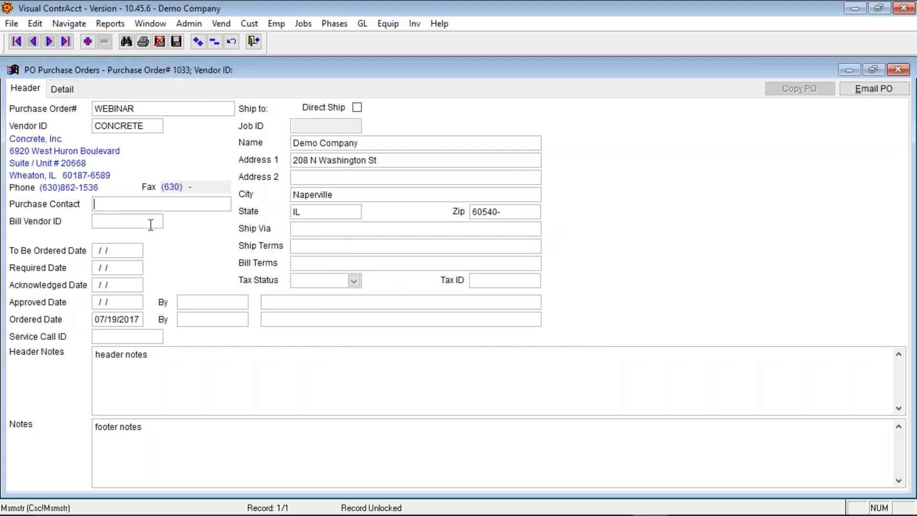
# Enter the purchase contact's first name and choose Barnes Supply, vendor 20, as the bill vendor
pyautogui.write('Joe')
pyautogui.press('Tab')
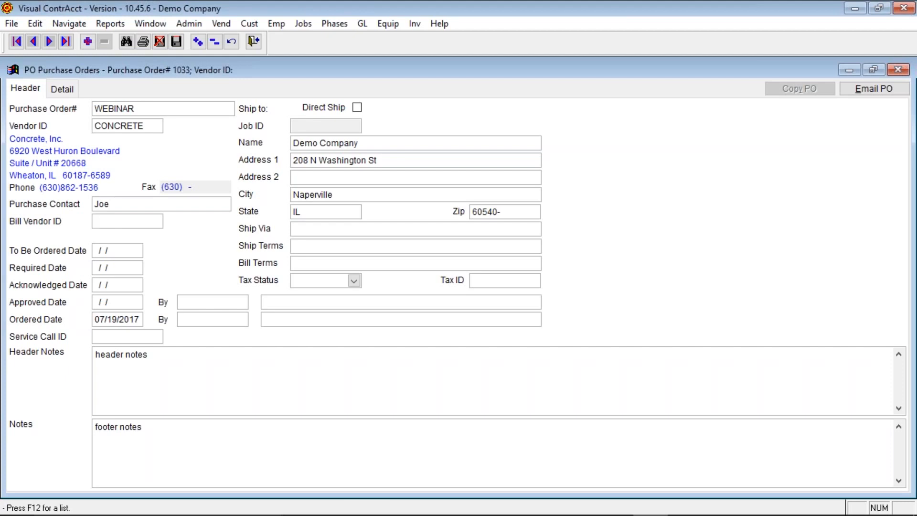
pyautogui.press('F12')
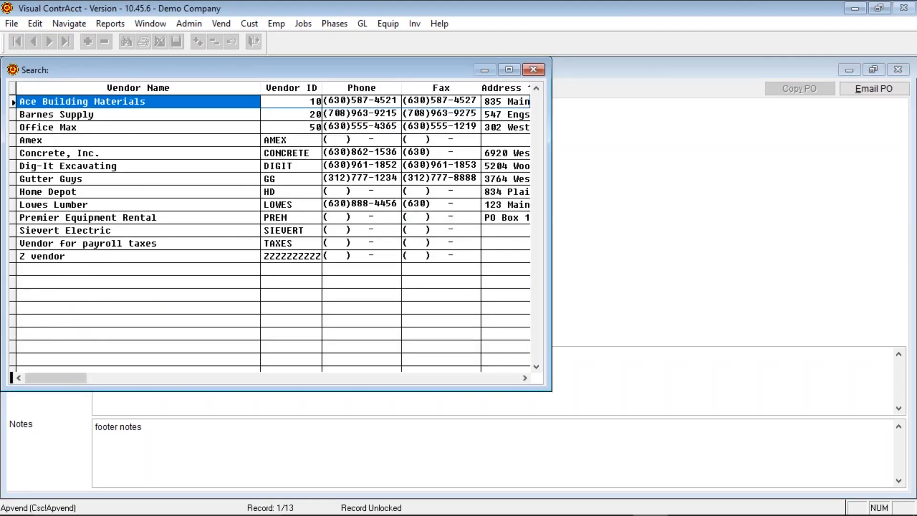
pyautogui.press('Down')
pyautogui.press('Return')
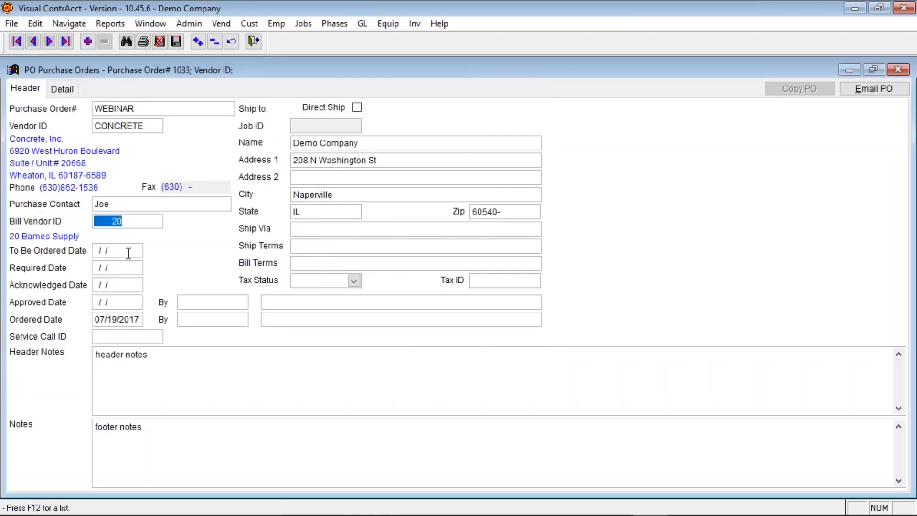
pyautogui.press('Tab')
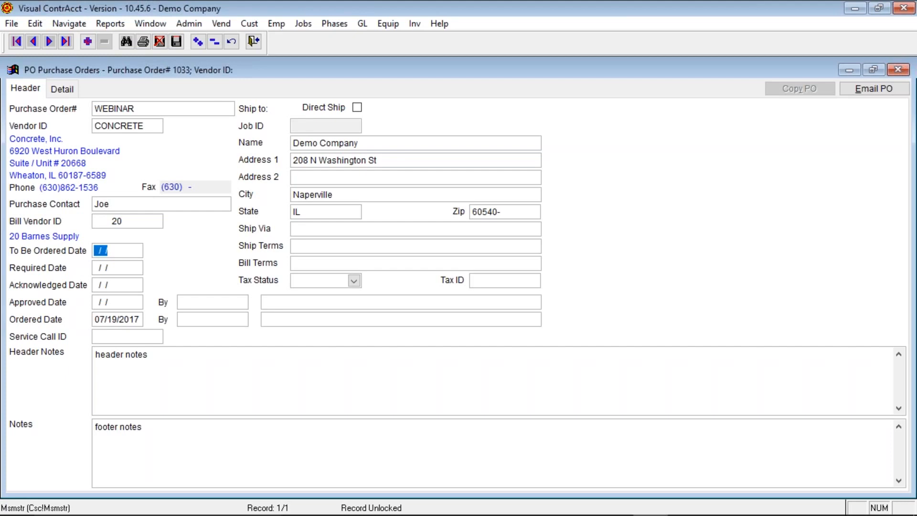
# Set the To Be Ordered Date to 08/01/2017 and the Required Date to 08/15/2017
pyautogui.write('089')
pyautogui.press('BackSpace')
pyautogui.write('01')
pyautogui.press('Tab')
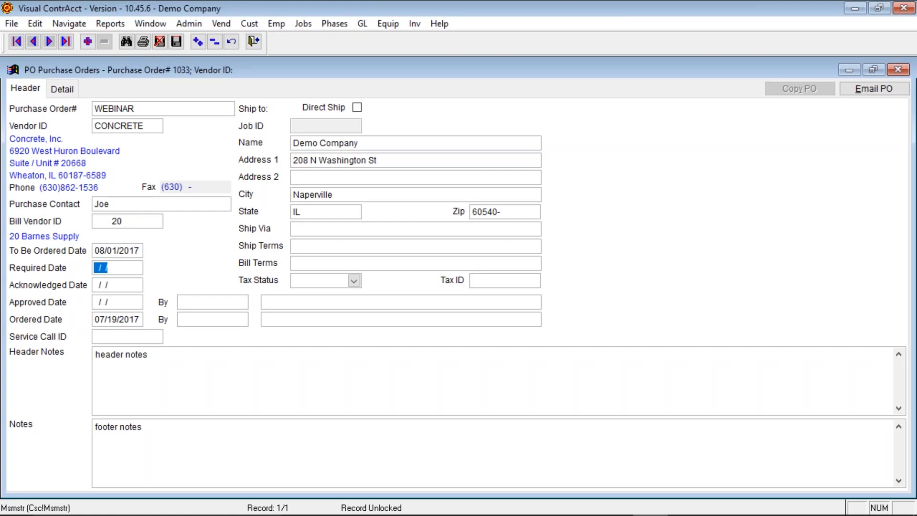
pyautogui.write('0815')
pyautogui.press('Tab')
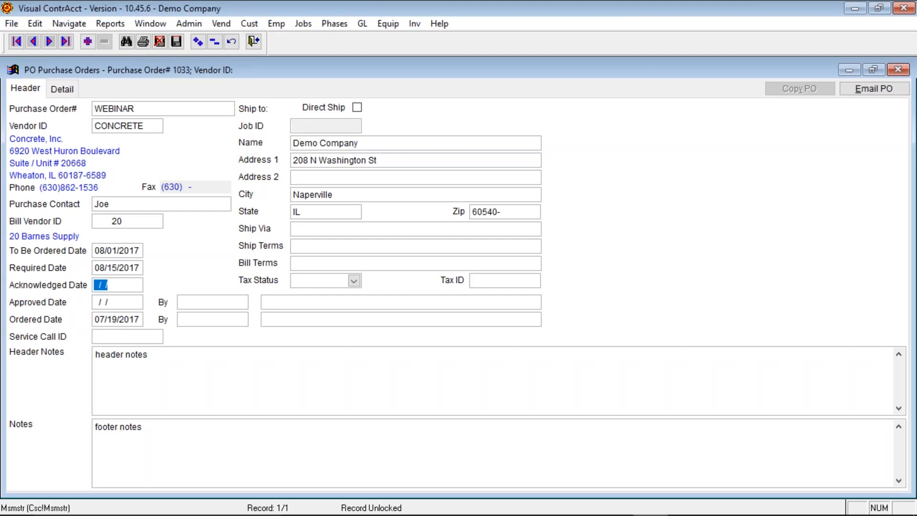
# Set the Acknowledged Date to 07/19/2017 and the Approved Date to 07/20/2017
pyautogui.write('07/19')
pyautogui.press('Tab')
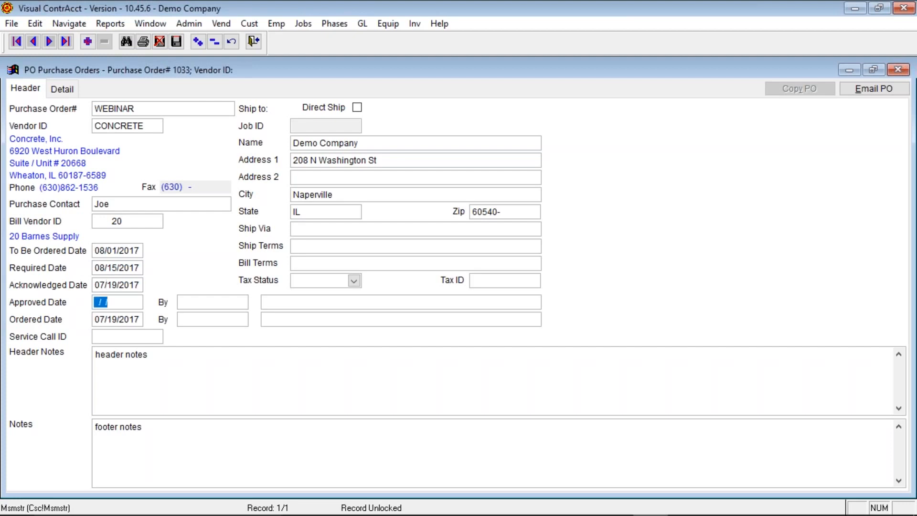
pyautogui.write('0720')
pyautogui.press('Tab')
pyautogui.press('Tab')
# Select Ronald Reagan from the employee list as the person who approved the purchase order
pyautogui.click(192, 300)
pyautogui.press('F12')
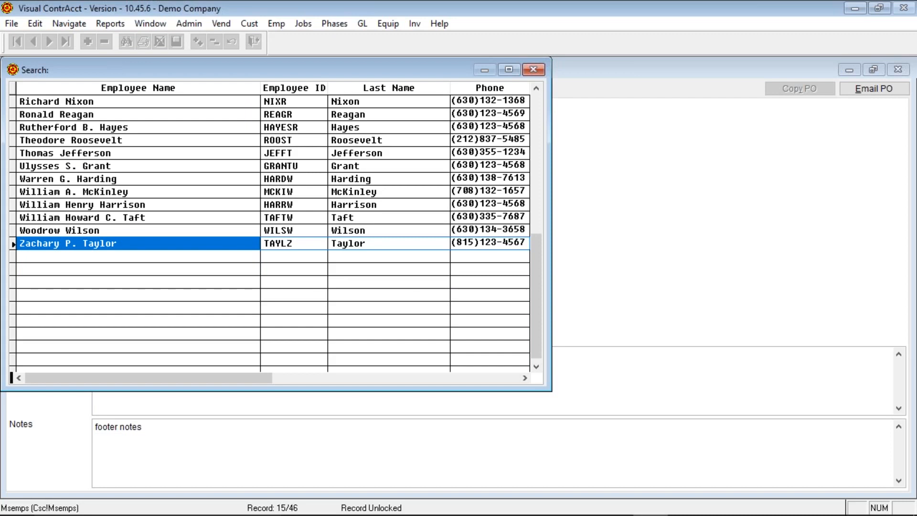
pyautogui.press('Up')
pyautogui.press('Up')
pyautogui.press('Up')
pyautogui.press('Up')
pyautogui.press('Up')
pyautogui.press('Up')
pyautogui.press('Up')
pyautogui.press('Up')
pyautogui.press('Up')
pyautogui.press('Up')
pyautogui.press('Up')
pyautogui.press('Up')
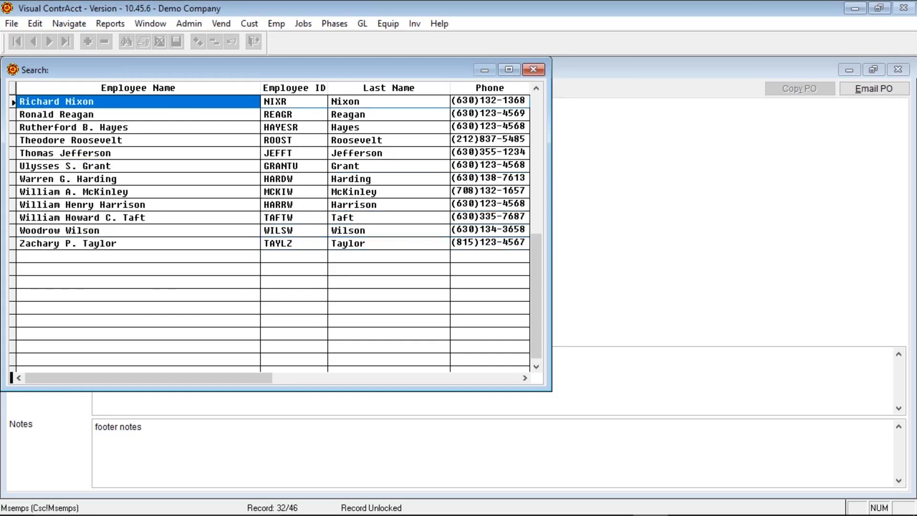
pyautogui.press('Down')
pyautogui.press('Down')
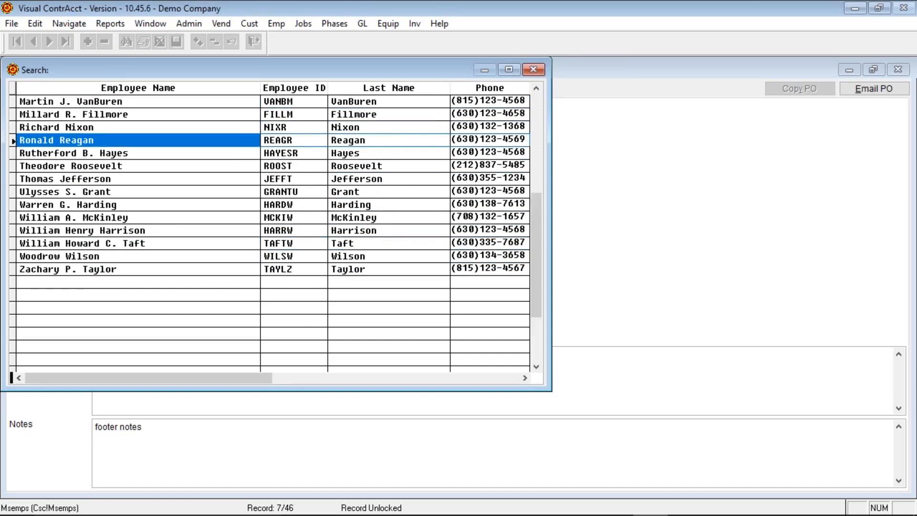
pyautogui.press('Return')
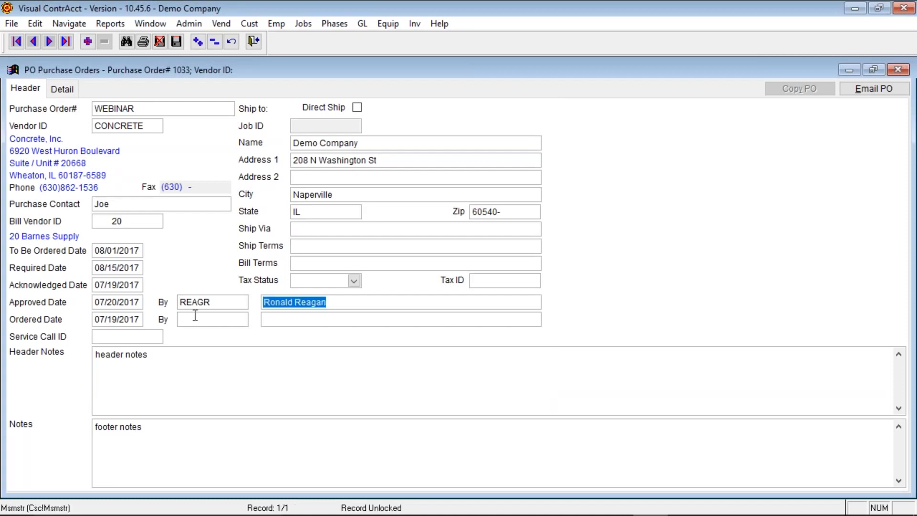
# Set the Ordered Date to 07/21/2017 and enter the orderer's first name as free text, leaving the employee ID blank
pyautogui.click(132, 320)
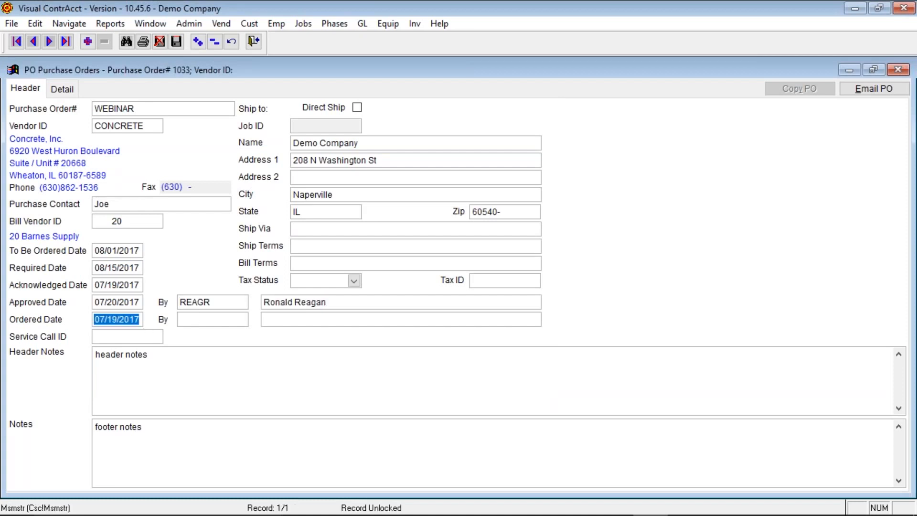
pyautogui.write('0721')
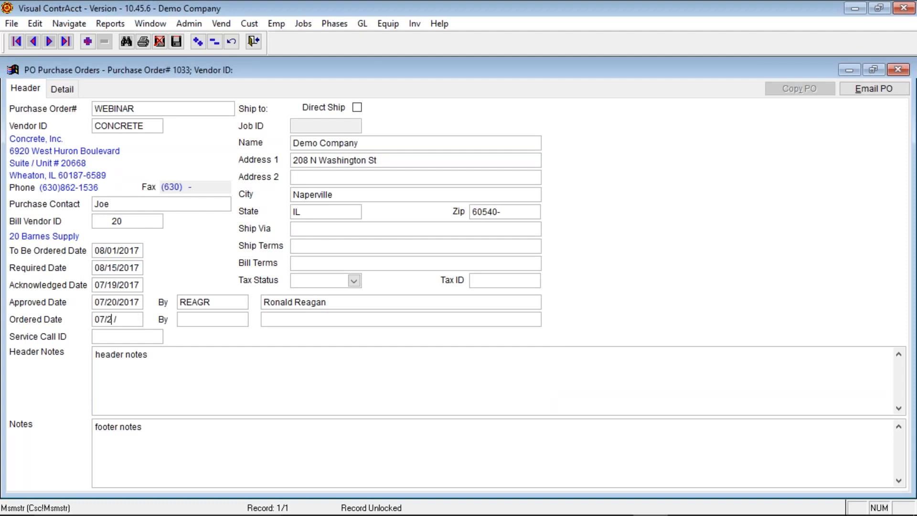
pyautogui.press('Tab')
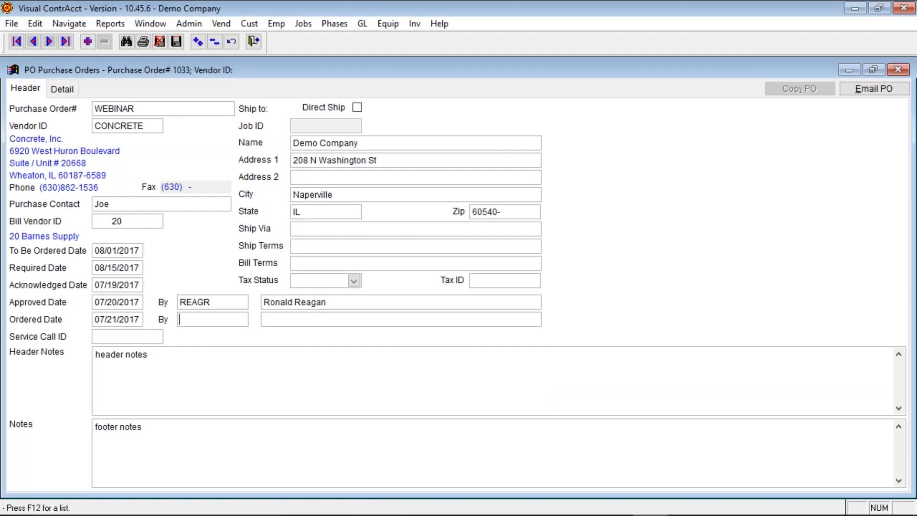
pyautogui.press('Tab')
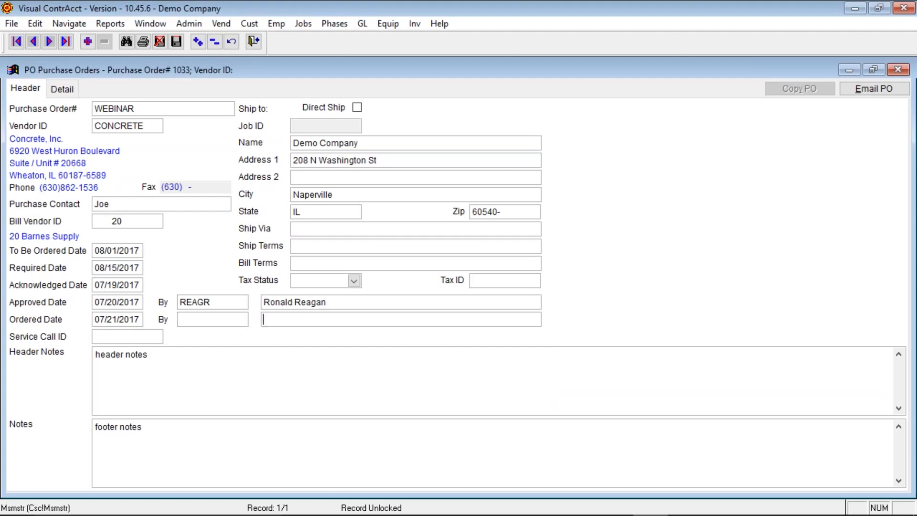
pyautogui.click(234, 320)
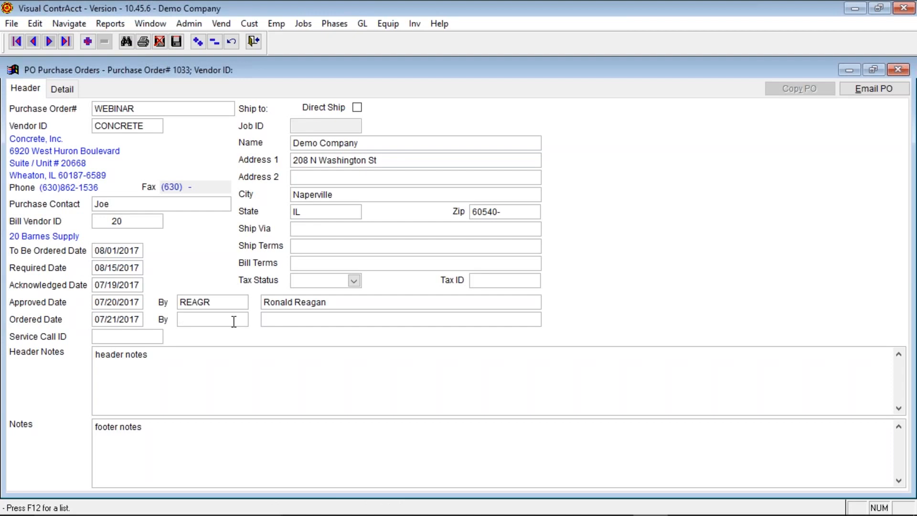
pyautogui.press('Tab')
pyautogui.write('Terri')
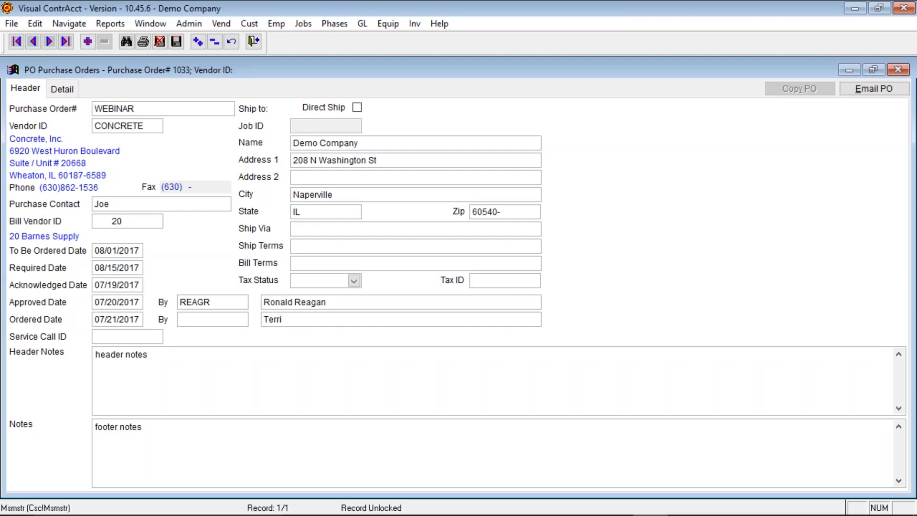
pyautogui.press('Tab')
pyautogui.doubleClick(297, 323)
pyautogui.doubleClick(326, 301)
pyautogui.click(222, 302)
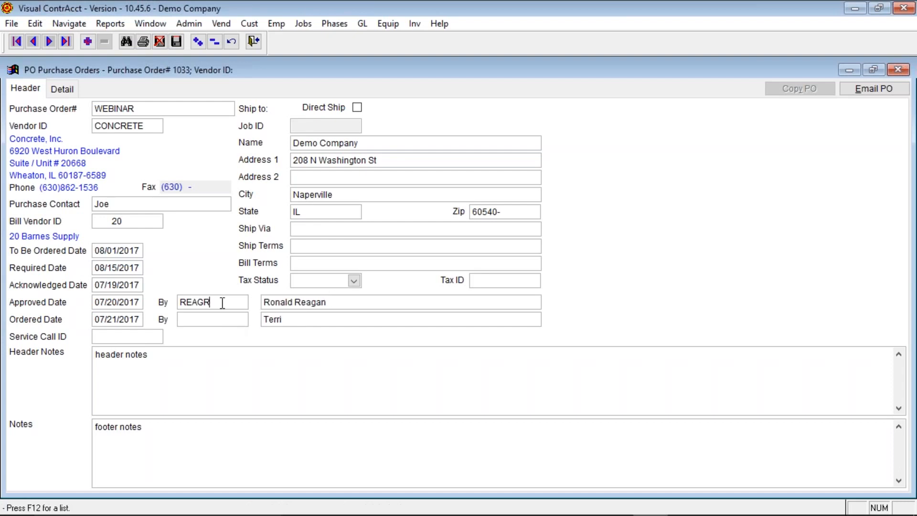
pyautogui.click(140, 334)
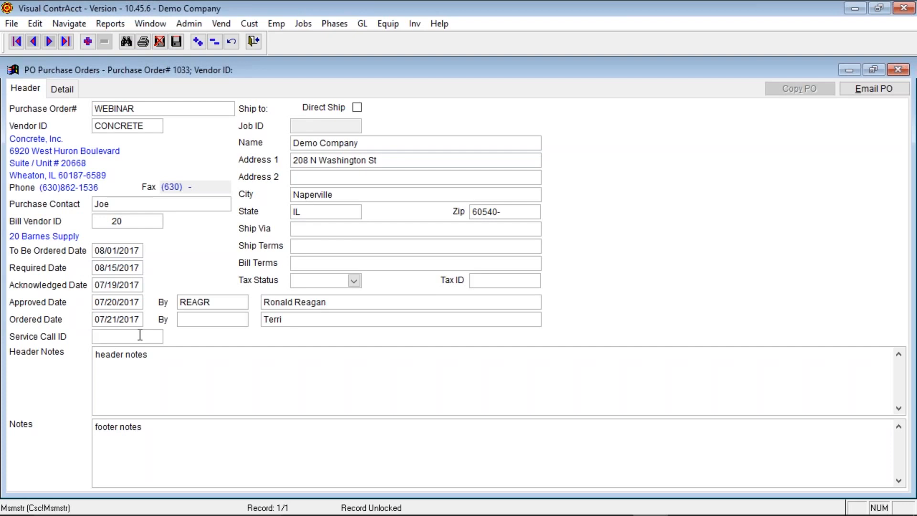
pyautogui.click(162, 363)
pyautogui.click(163, 437)
pyautogui.click(388, 143)
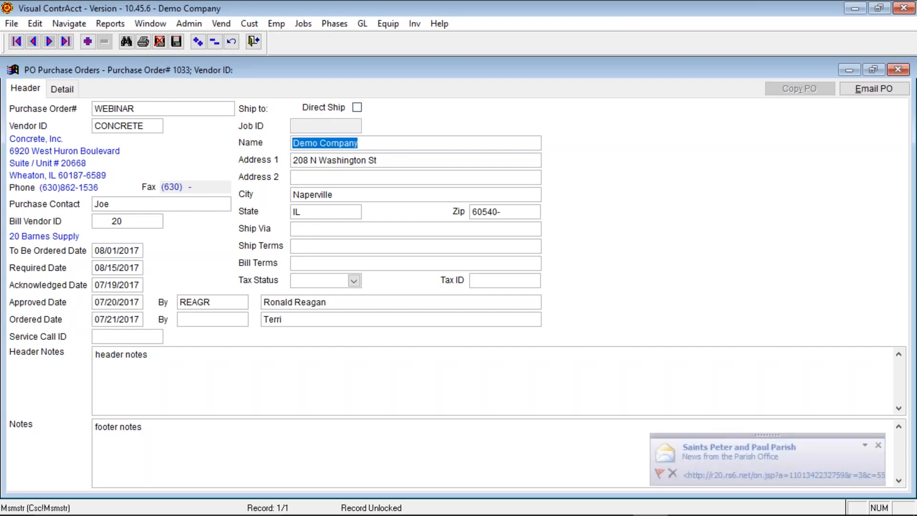
pyautogui.press('Tab')
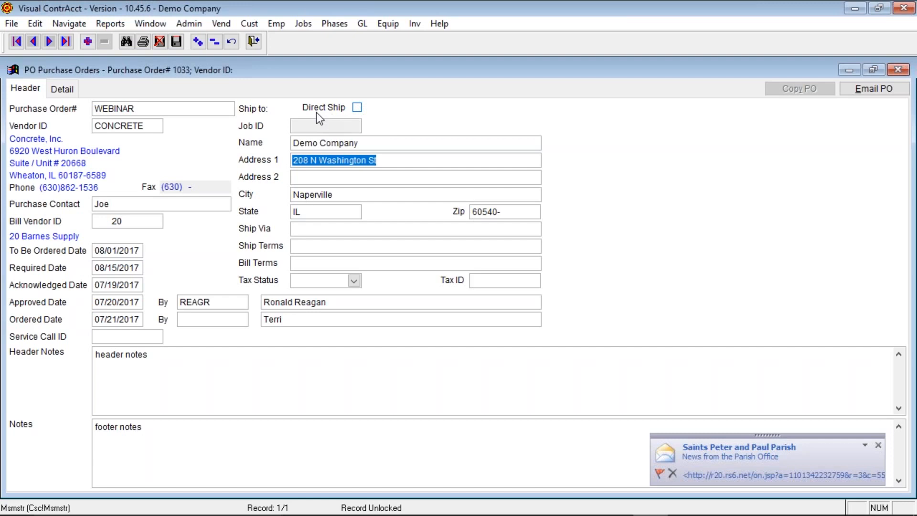
# Mark the purchase order as Direct Ship and choose job 02-123 Jones Charity from the job list as the ship-to job
pyautogui.click(357, 107)
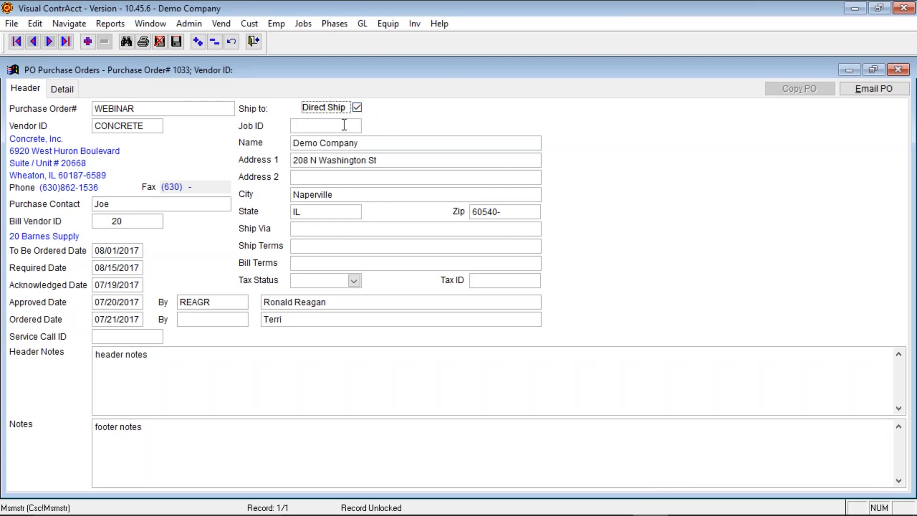
pyautogui.click(344, 125)
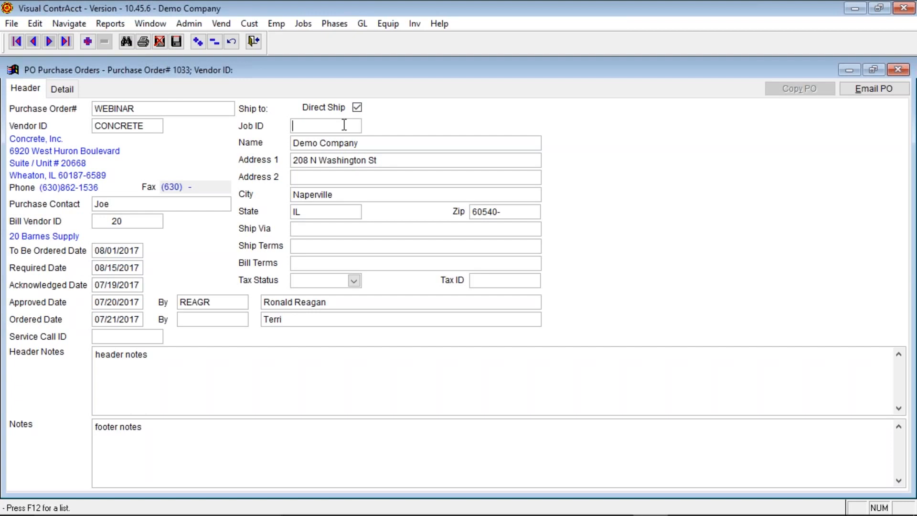
pyautogui.press('F12')
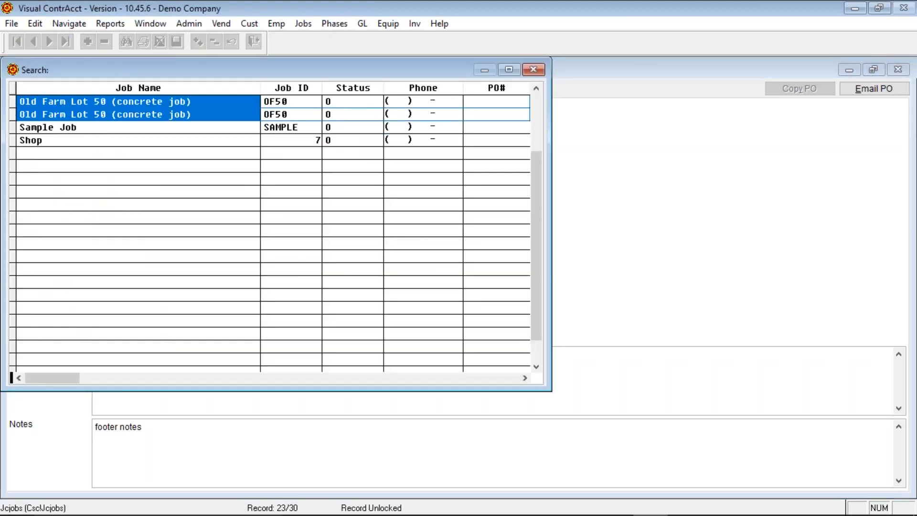
pyautogui.press('Down')
pyautogui.press('Down')
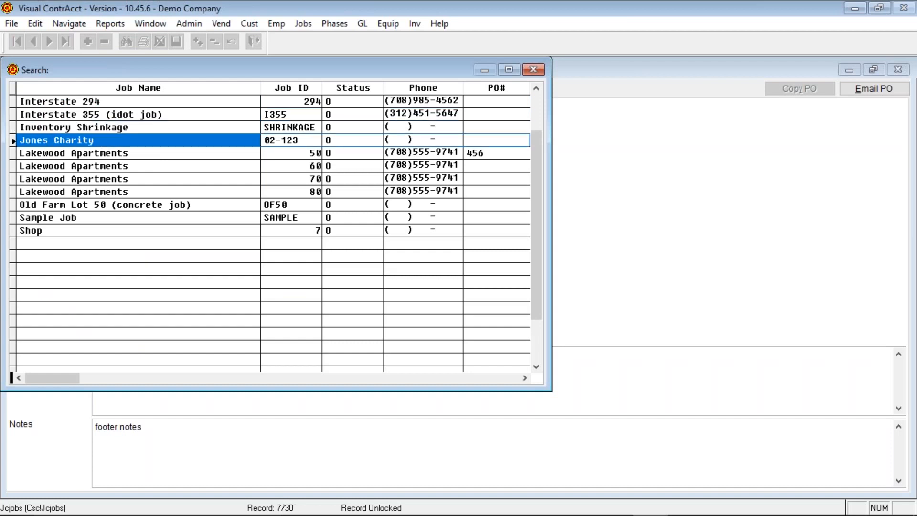
pyautogui.press('Return')
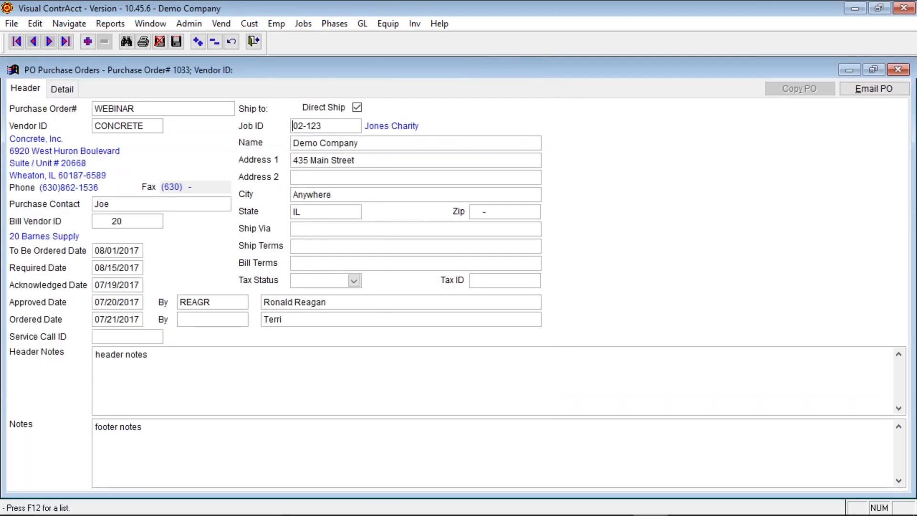
pyautogui.press('Tab')
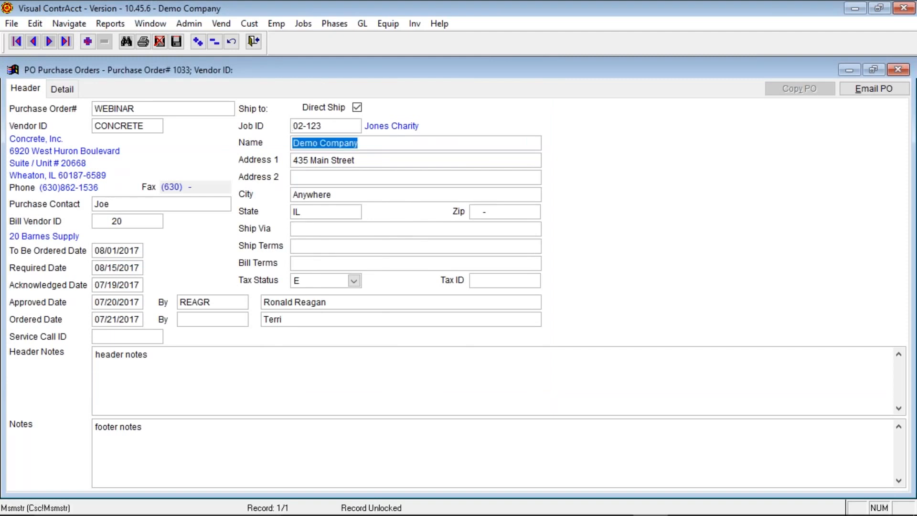
pyautogui.press('Tab')
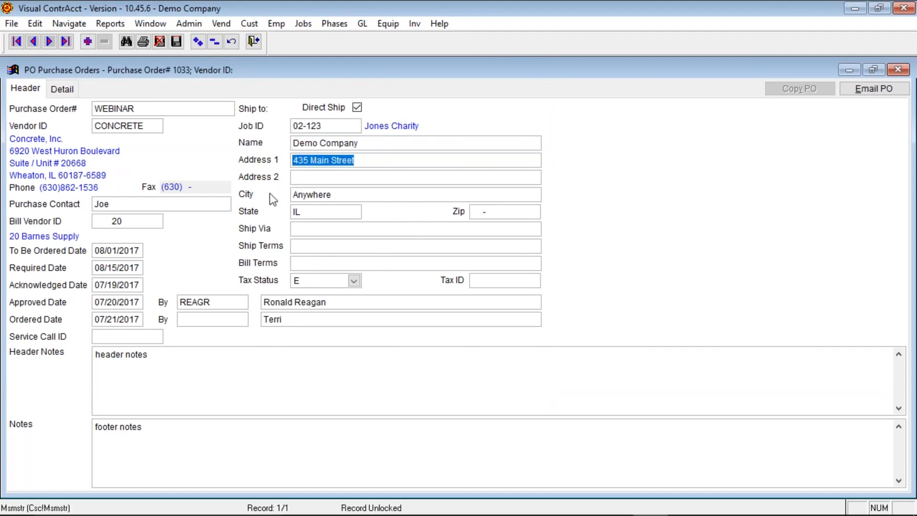
# Review the ship-to name, job, address, city, state and zip fields in the purchase order header
pyautogui.click(369, 144)
pyautogui.click(357, 162)
pyautogui.click(355, 193)
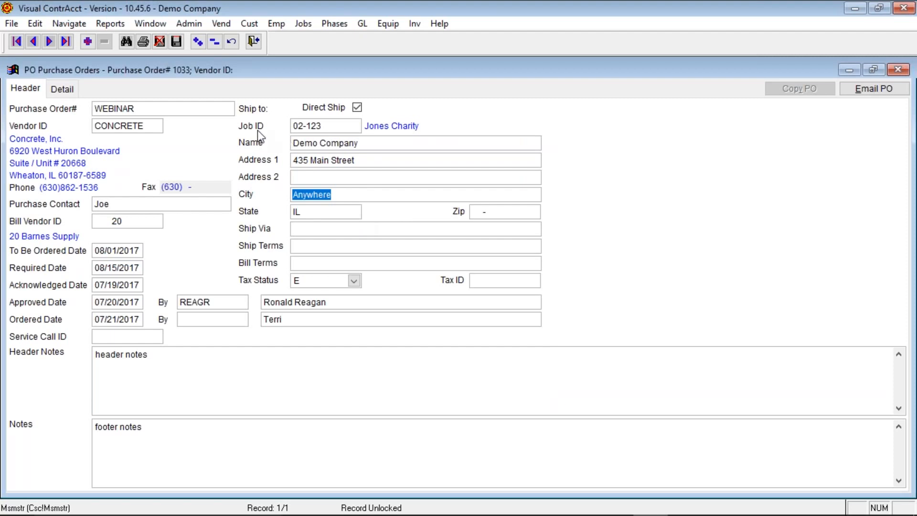
pyautogui.click(348, 125)
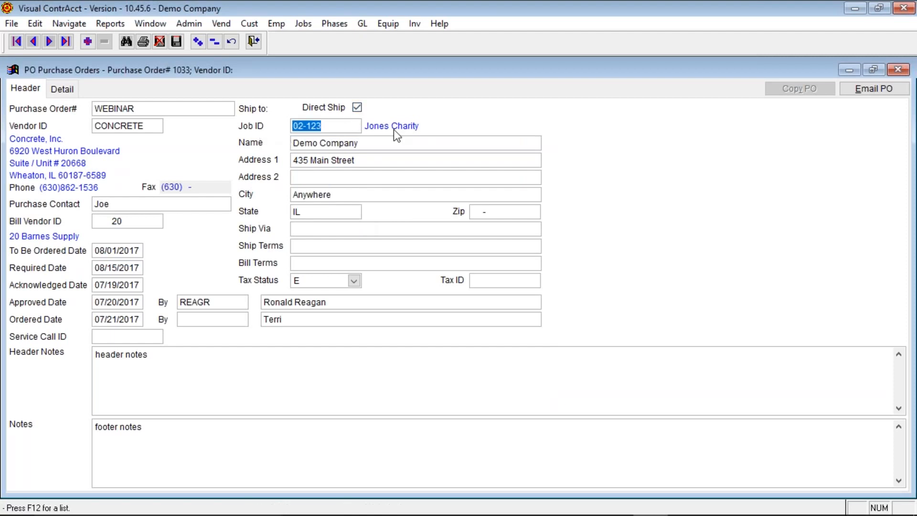
pyautogui.click(362, 160)
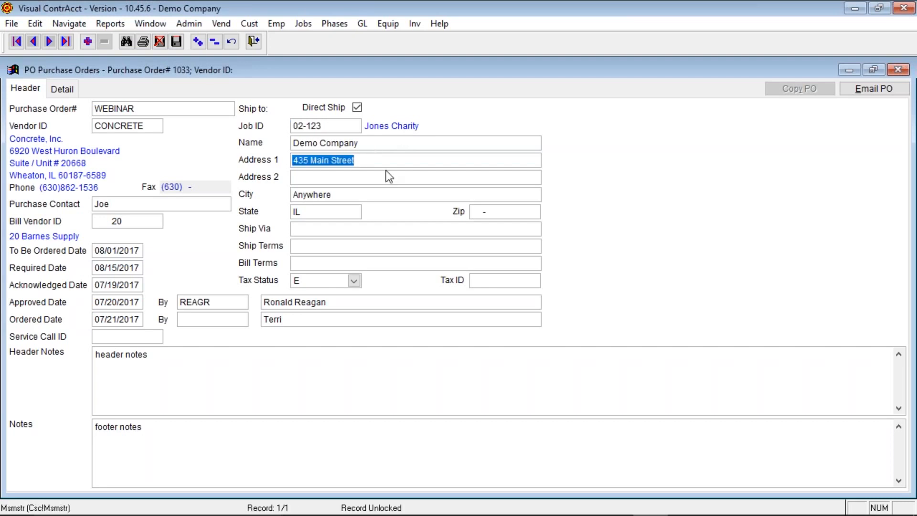
pyautogui.click(314, 229)
pyautogui.click(321, 211)
pyautogui.click(501, 213)
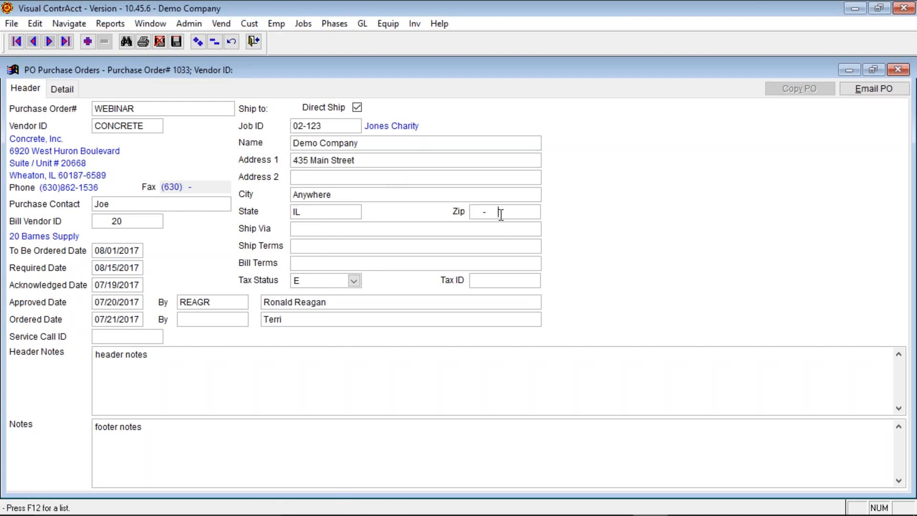
# Fill in Ship Via with Net 30, Ship Terms with 10 days and Bill Terms with net 30
pyautogui.click(301, 229)
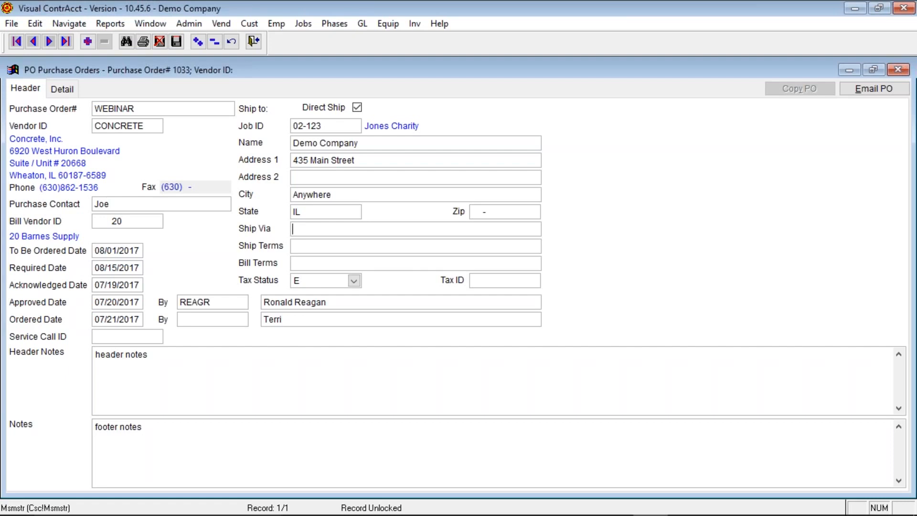
pyautogui.write('Net 30')
pyautogui.write('10 days')
pyautogui.press('Tab')
pyautogui.write('nmet 30')
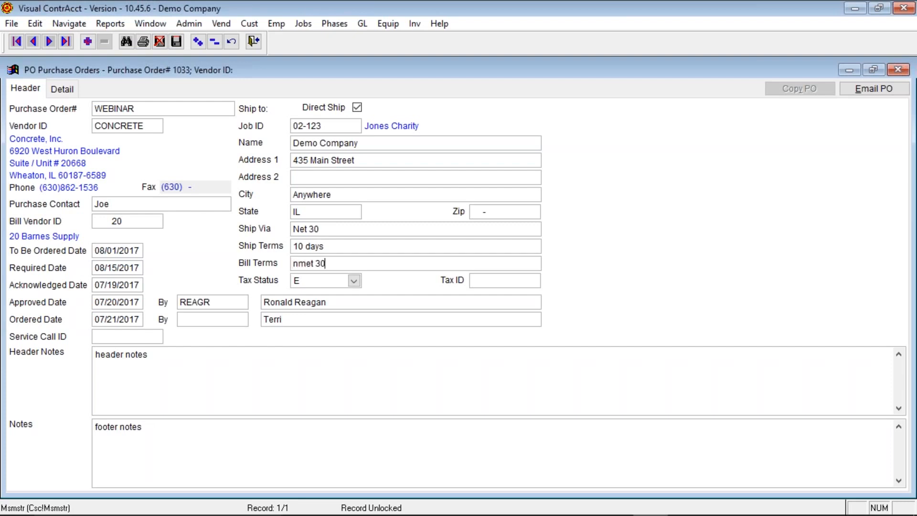
pyautogui.moveTo(306, 263); pyautogui.dragTo(233, 259)
pyautogui.write('n')
# Replace the Ship Via entry with UPS FED Ex USPS
pyautogui.moveTo(329, 229); pyautogui.dragTo(257, 229)
pyautogui.write('UPS FED E')
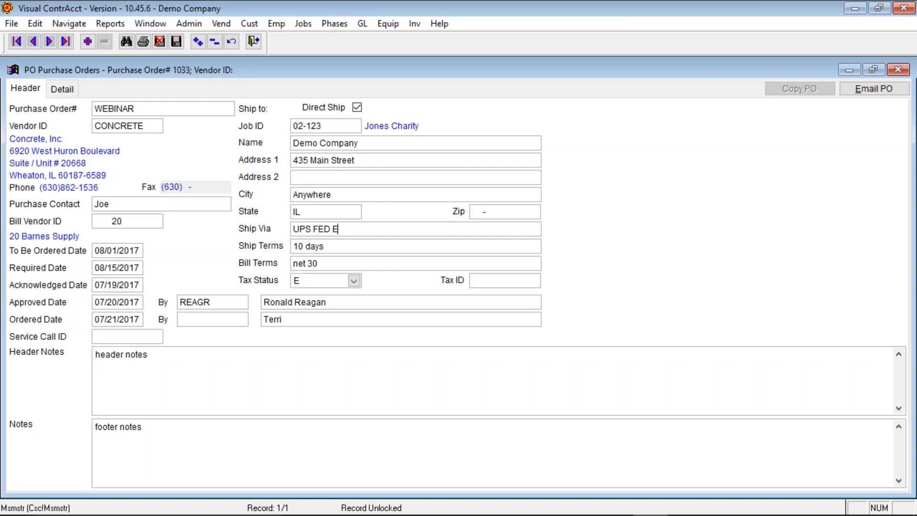
pyautogui.write('x USPS')
# Look through the Tax Status options, keep E (Tax Exempt), and enter the tax ID number
pyautogui.click(354, 280)
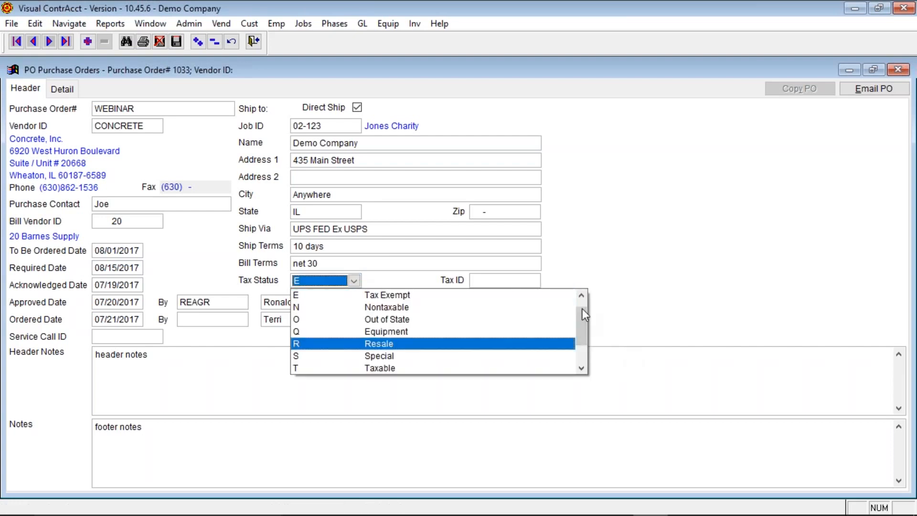
pyautogui.click(581, 297)
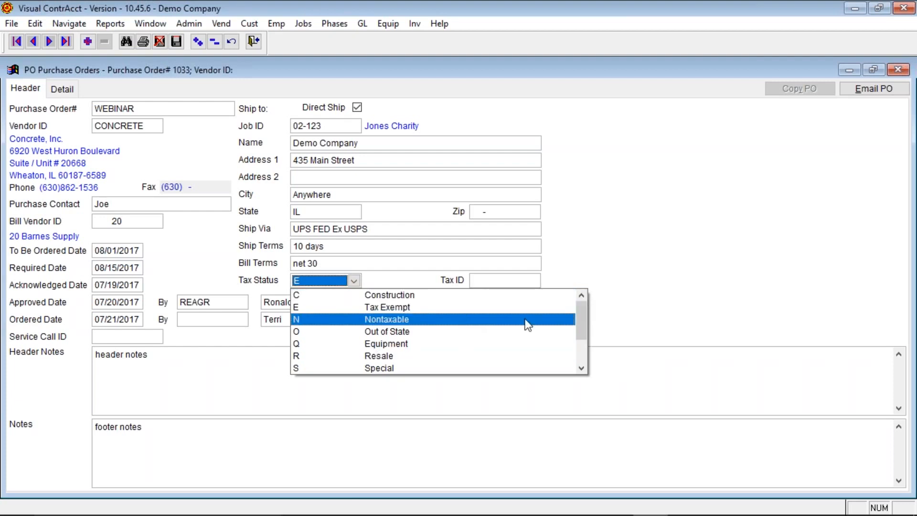
pyautogui.moveTo(580, 316); pyautogui.dragTo(579, 335)
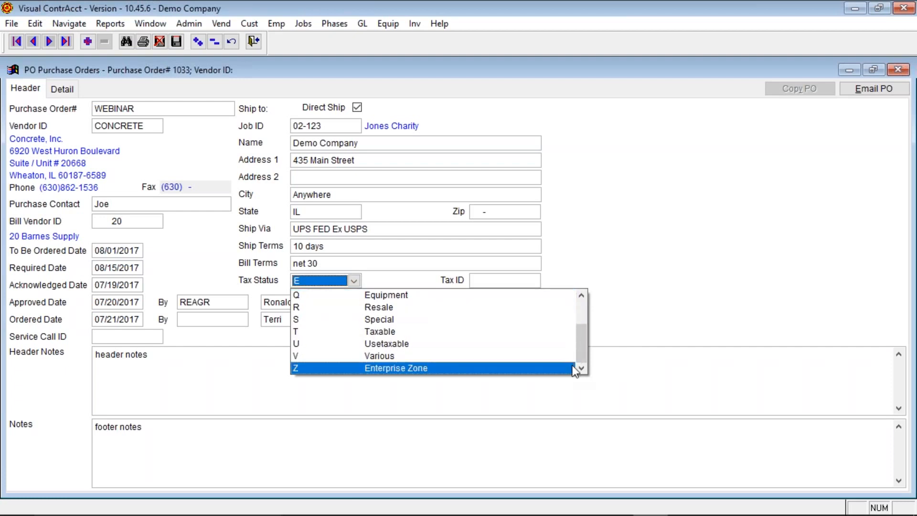
pyautogui.click(382, 277)
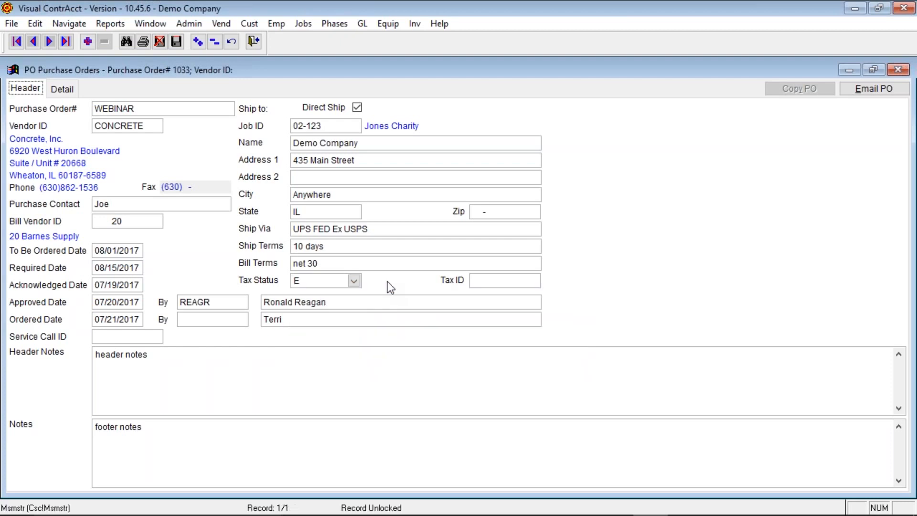
pyautogui.click(490, 281)
pyautogui.write('123568')
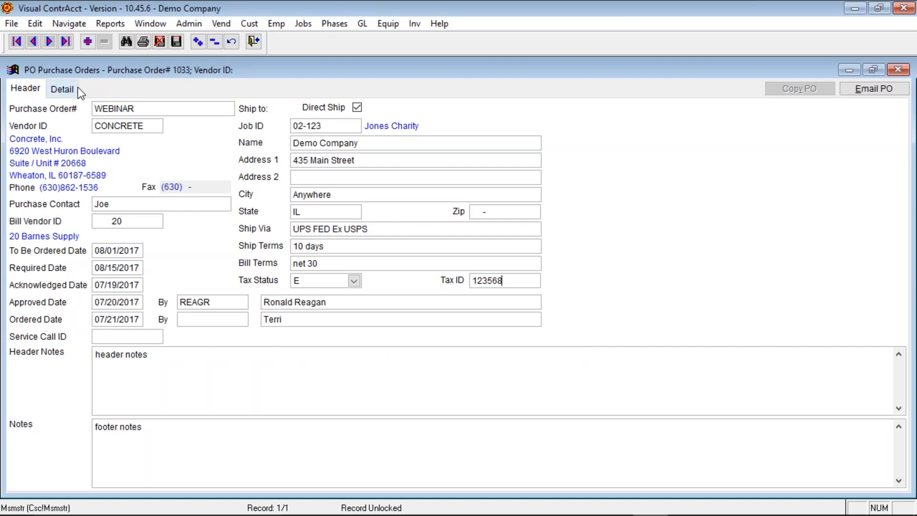
# Compare the job on detail line 1 with the Direct Ship job in the purchase order header
pyautogui.click(62, 89)
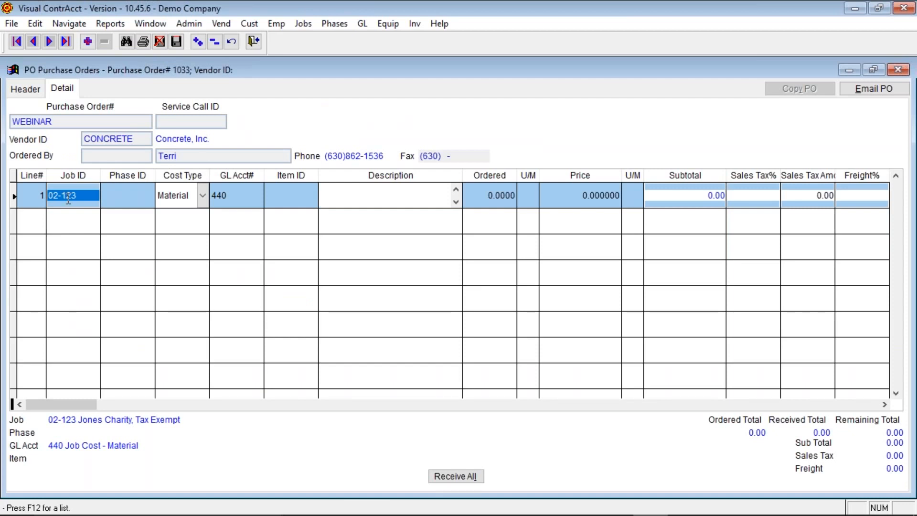
pyautogui.click(28, 89)
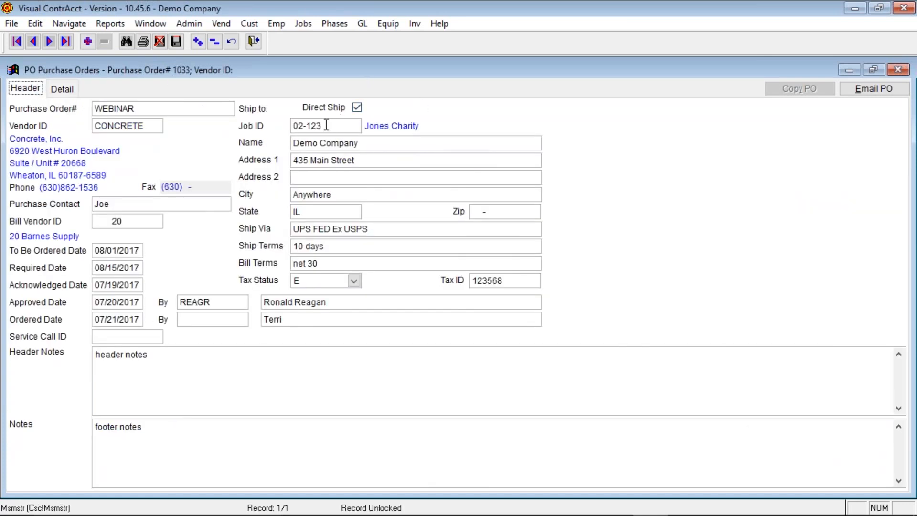
pyautogui.click(62, 90)
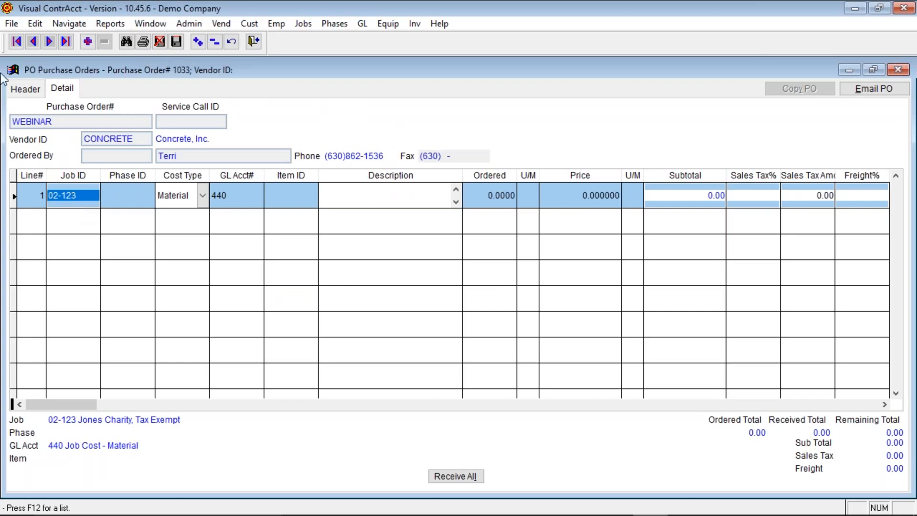
pyautogui.click(25, 89)
pyautogui.click(360, 108)
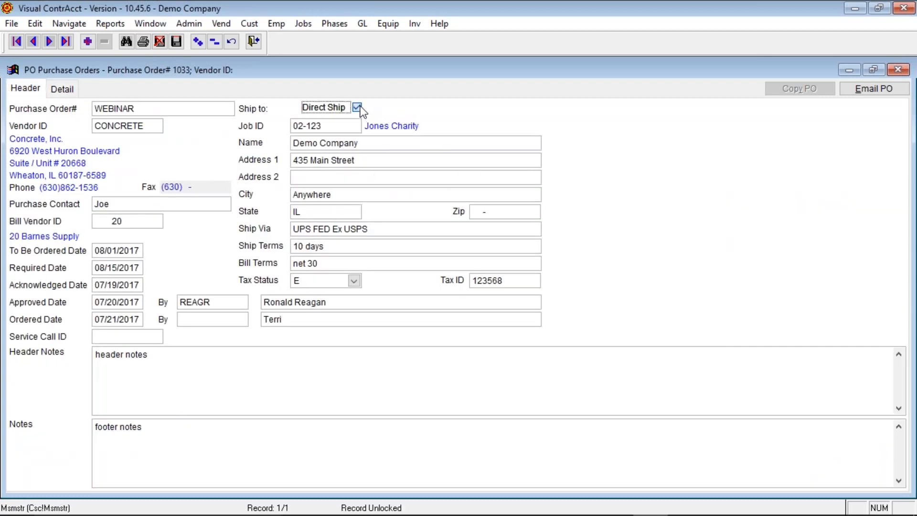
# Replace the job on detail line 1 with S143 Brook Glen Apartments (service job) and accept changing the tax status to taxable
pyautogui.click(71, 90)
pyautogui.press('Delete')
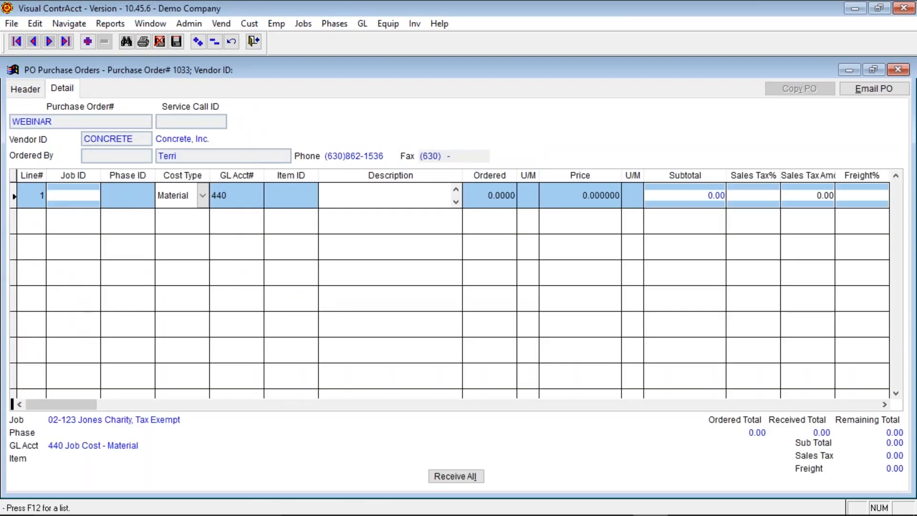
pyautogui.press('F12')
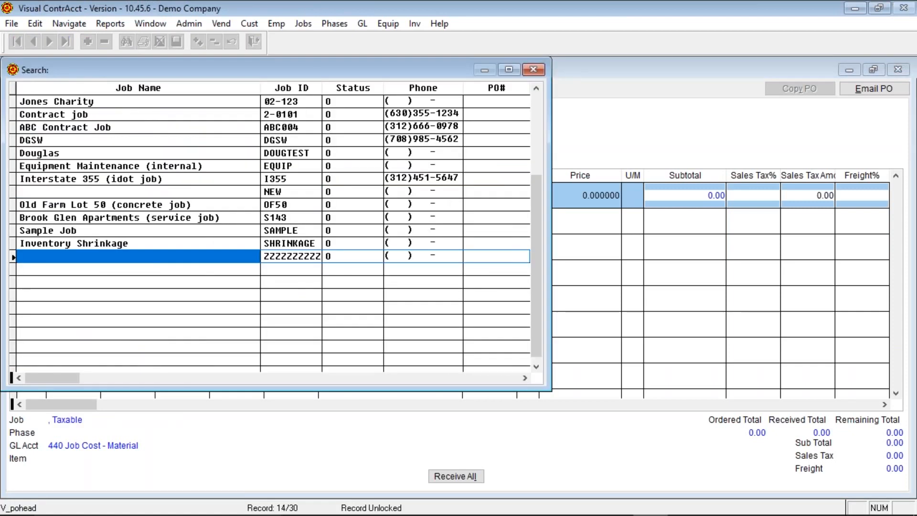
pyautogui.press('Up')
pyautogui.press('Up')
pyautogui.press('Up')
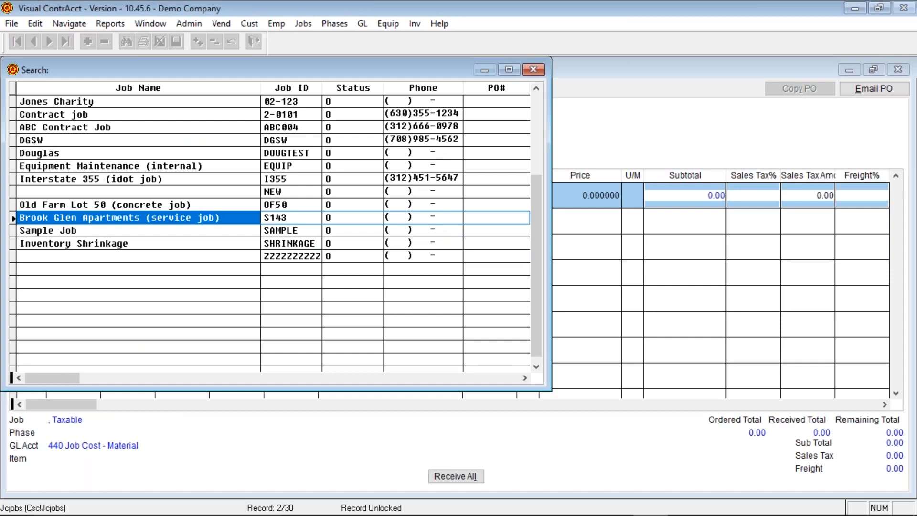
pyautogui.press('Return')
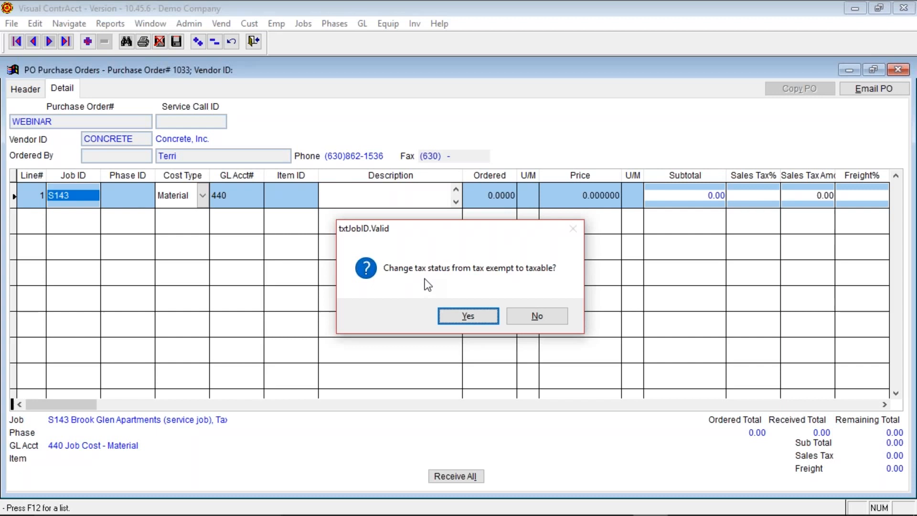
pyautogui.click(473, 316)
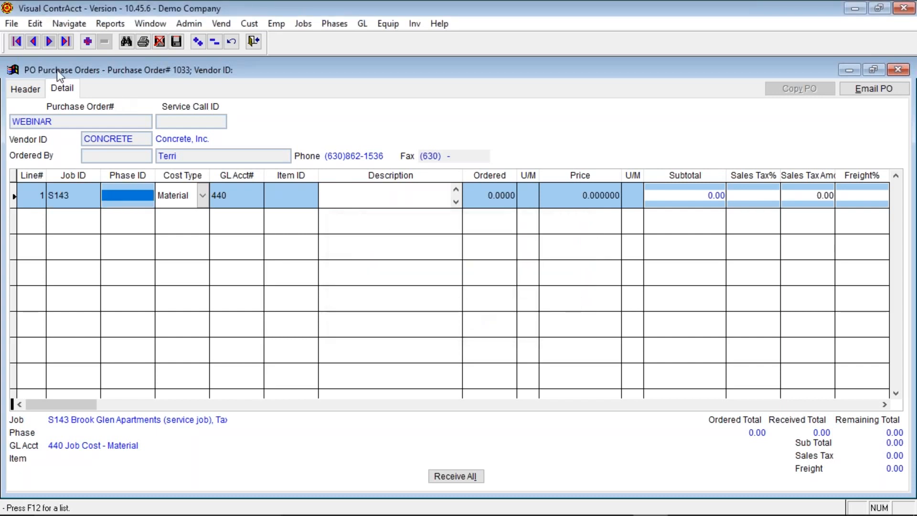
# Check the Tax Status in the header and return to the Phase ID of detail line 1
pyautogui.click(26, 89)
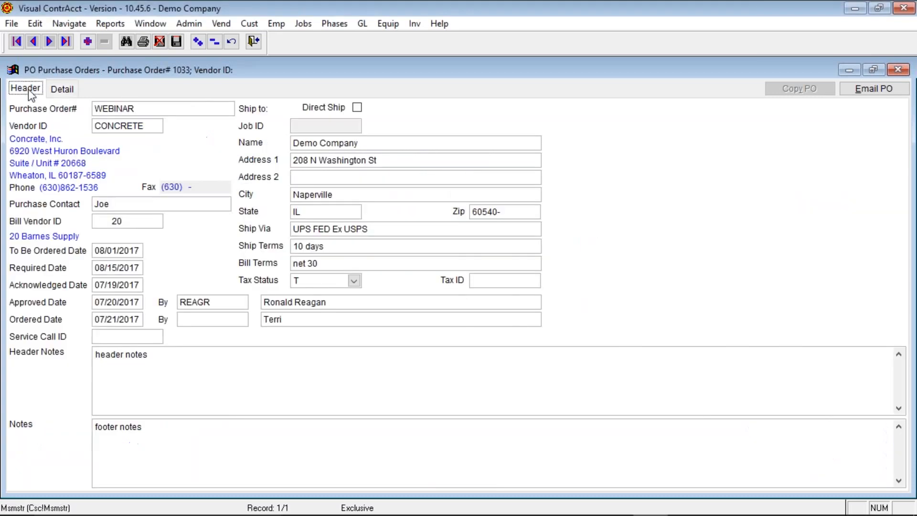
pyautogui.click(354, 282)
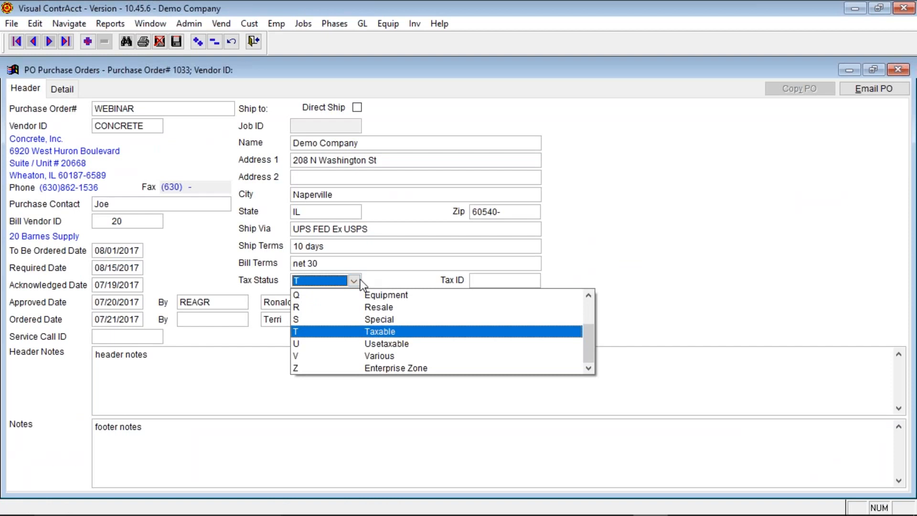
pyautogui.click(361, 283)
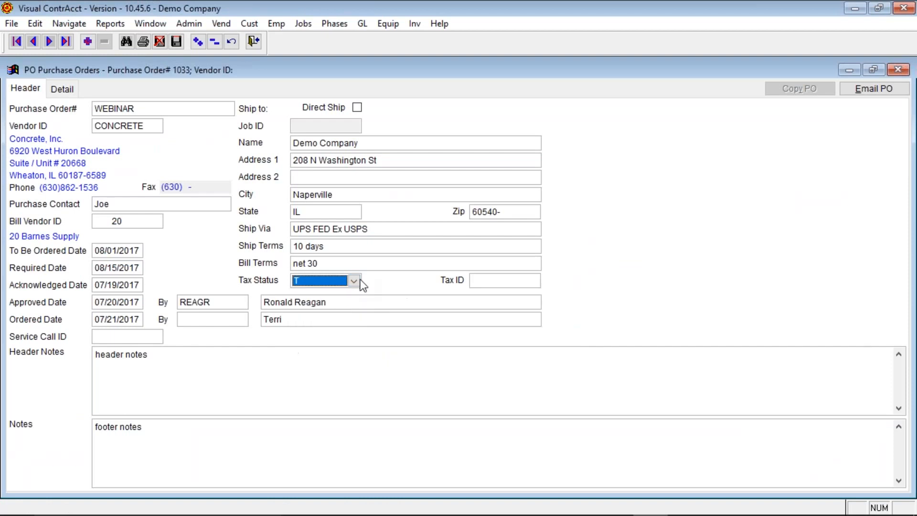
pyautogui.click(58, 86)
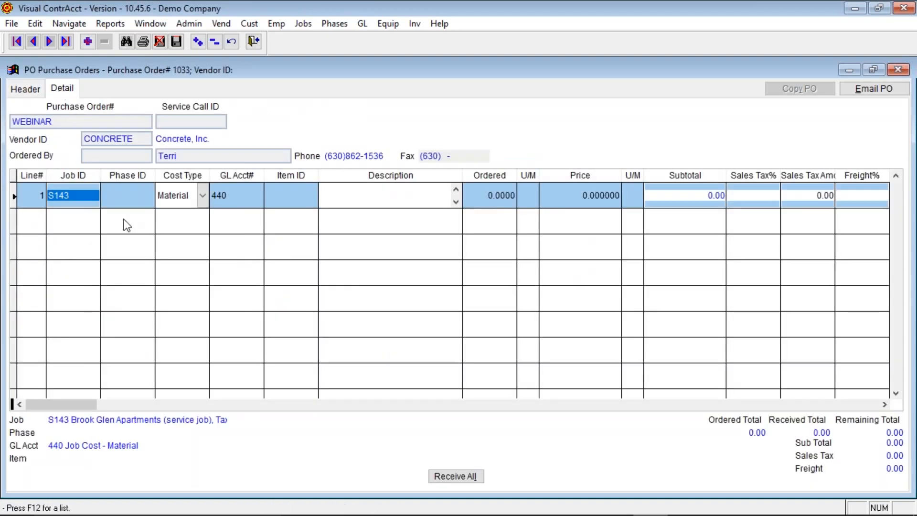
pyautogui.press('Tab')
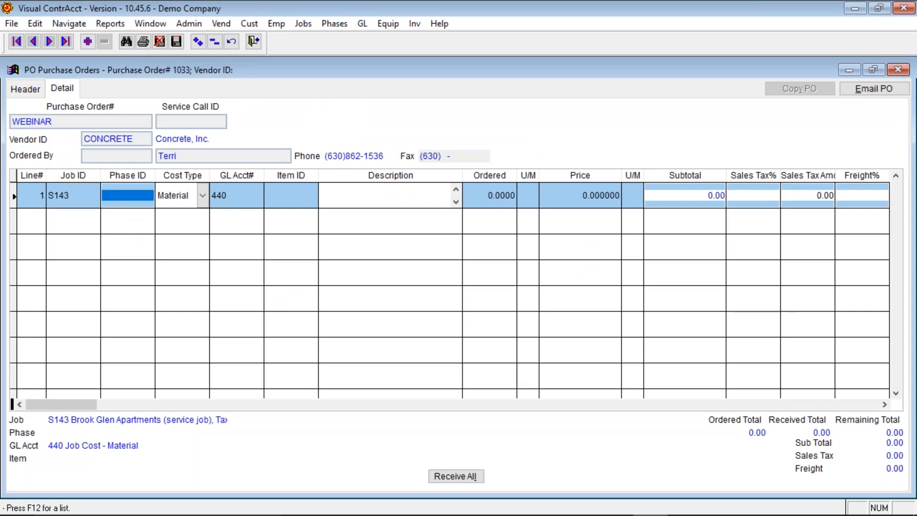
# Look up the job's phases and assign phase 20 Service to detail line 1
pyautogui.press('F12')
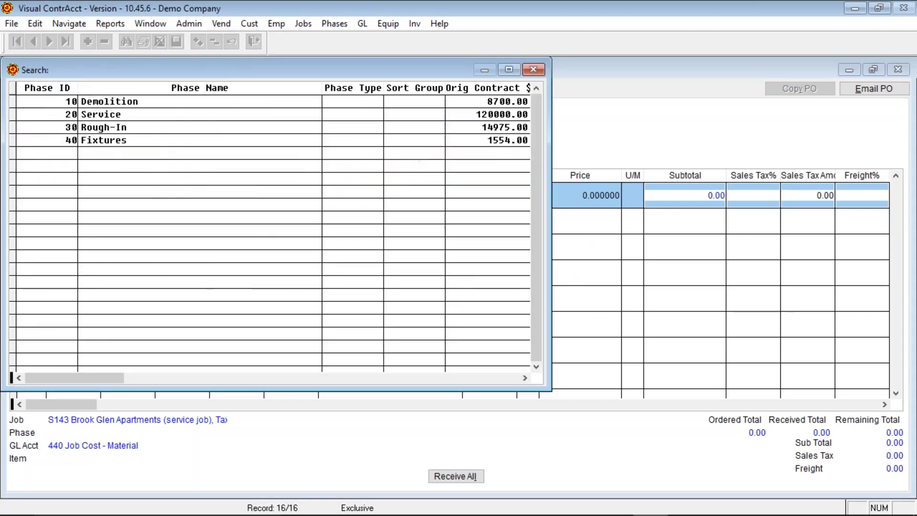
pyautogui.press('Up')
pyautogui.press('Up')
pyautogui.press('Up')
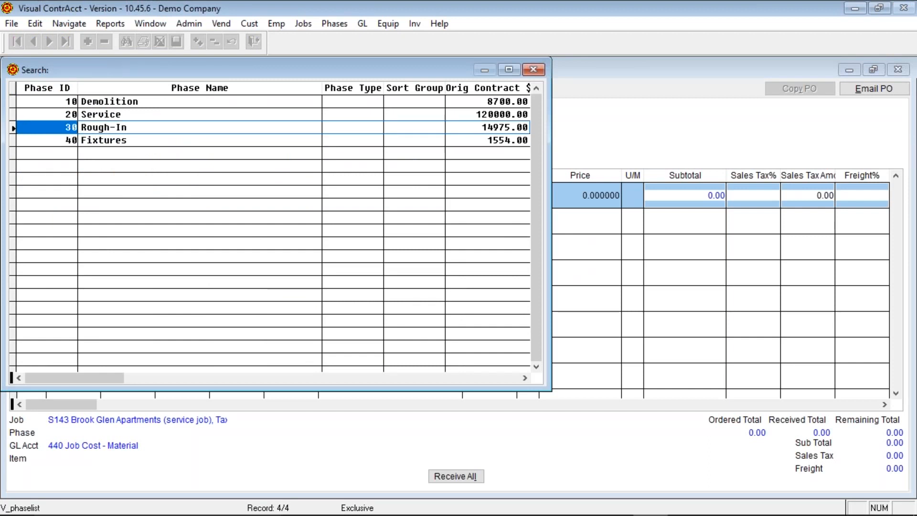
pyautogui.press('Down')
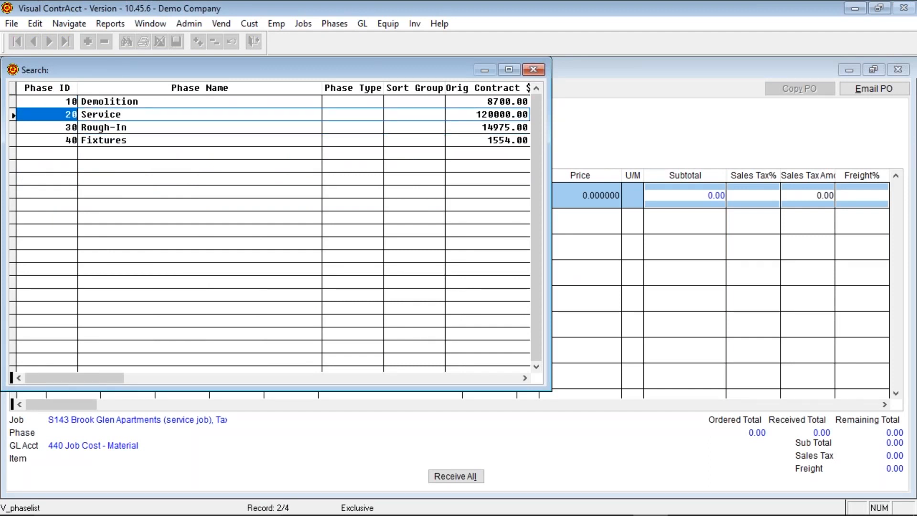
pyautogui.press('Return')
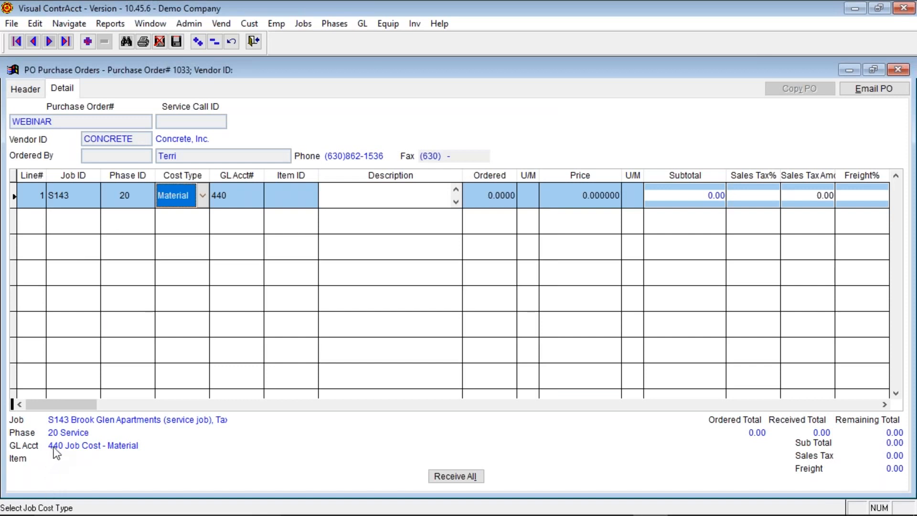
# Set the Cost Type of detail line 1 to Subcontract and check its GL account
pyautogui.click(203, 194)
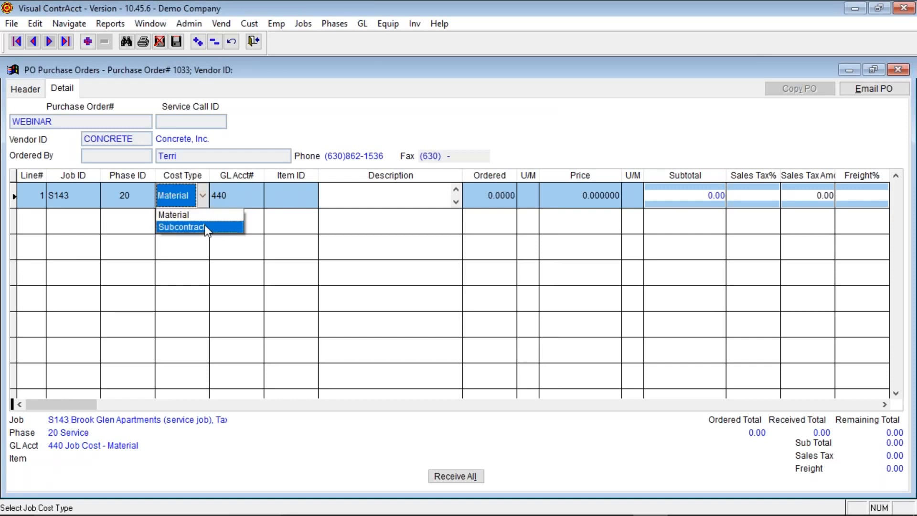
pyautogui.click(204, 194)
pyautogui.click(203, 191)
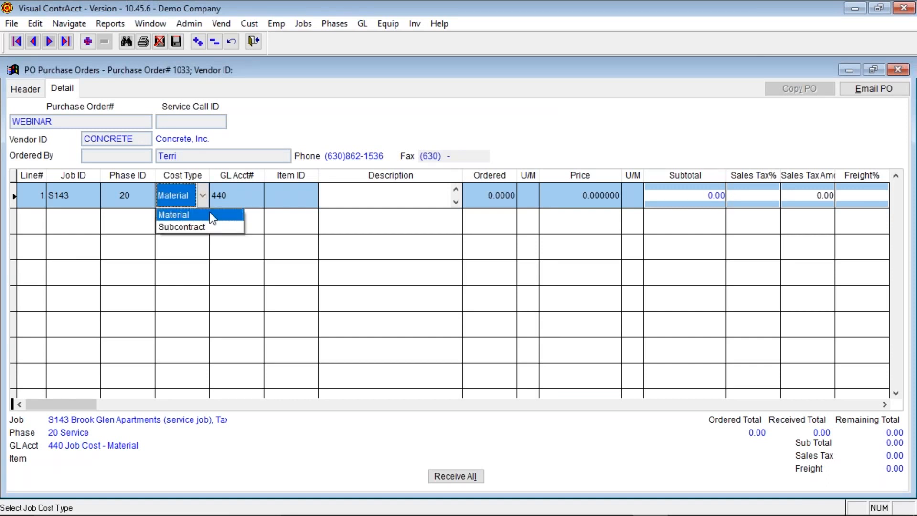
pyautogui.click(215, 226)
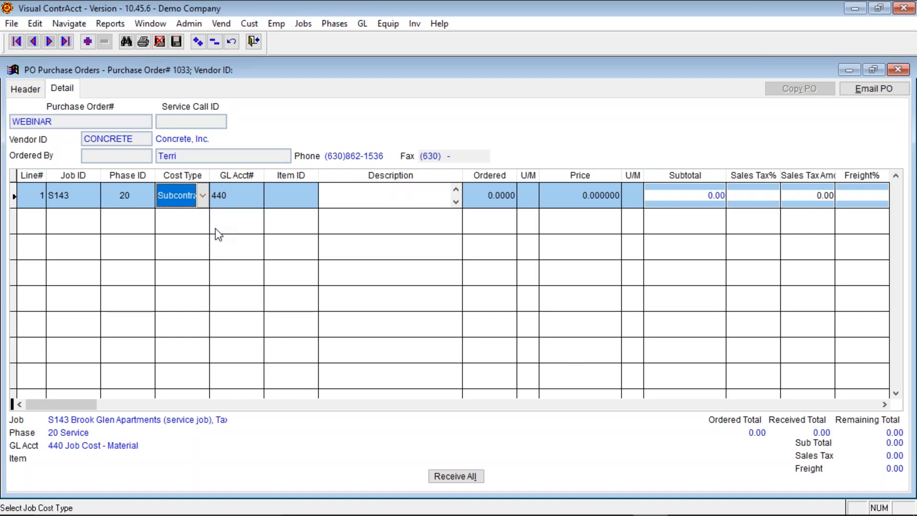
pyautogui.press('Tab')
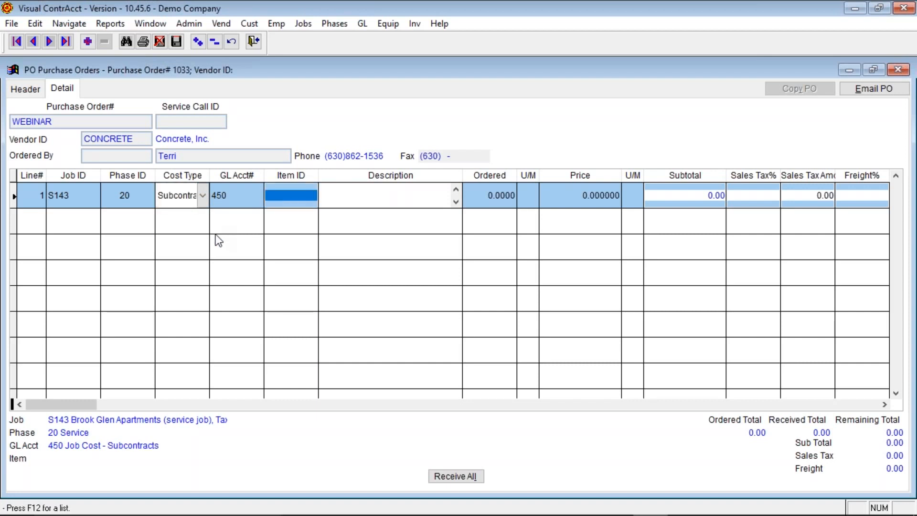
pyautogui.click(252, 198)
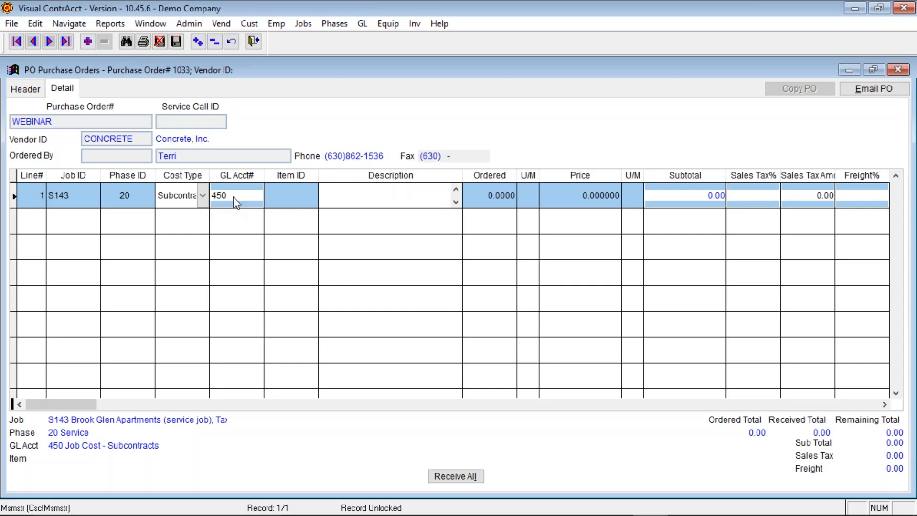
# Switch the Cost Type of detail line 1 to Material and back to Subcontract to compare the GL accounts
pyautogui.click(204, 195)
pyautogui.click(199, 216)
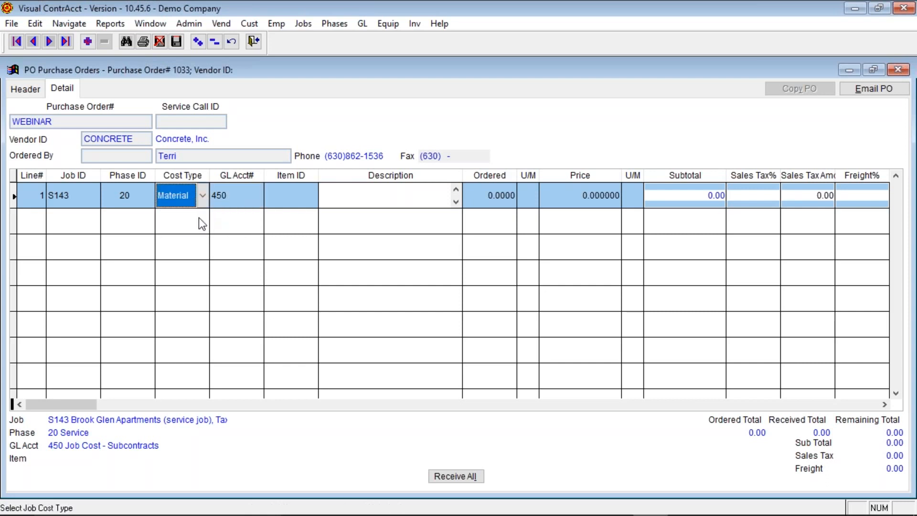
pyautogui.press('Tab')
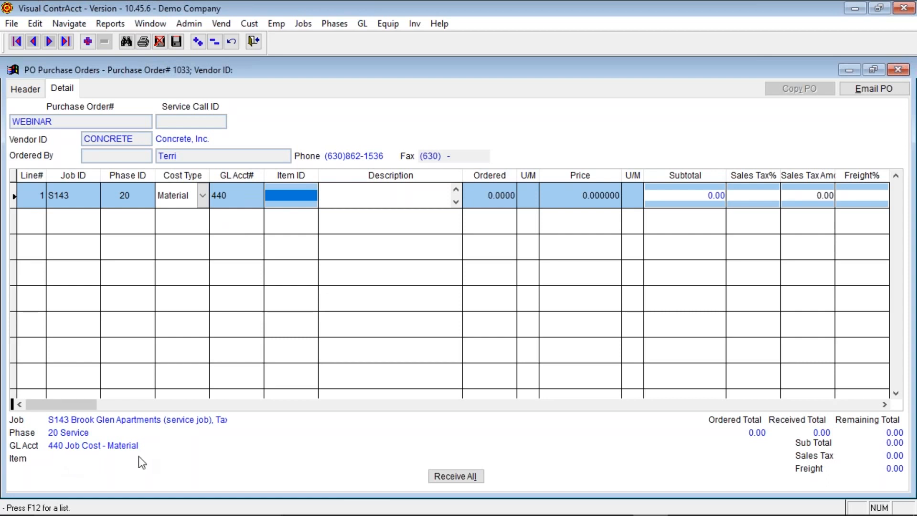
pyautogui.click(203, 196)
pyautogui.click(200, 228)
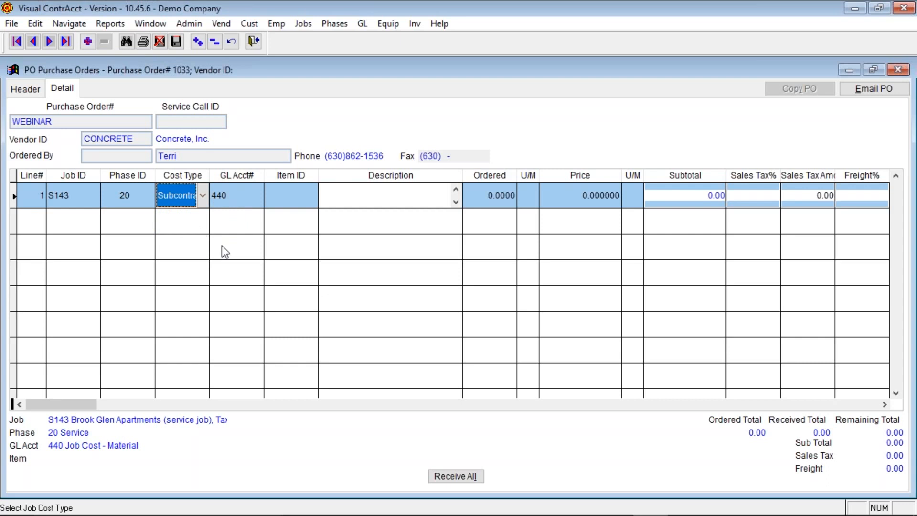
pyautogui.press('Tab')
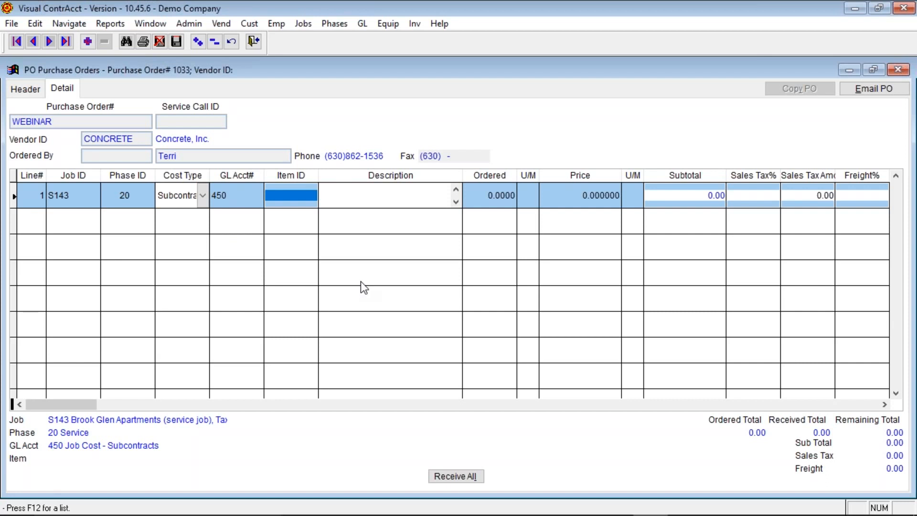
# Browse the inventory item list and pick ANCBOLT1/2, the 1/2" x 10" Anchor Bolt, for detail line 1
pyautogui.press('F12')
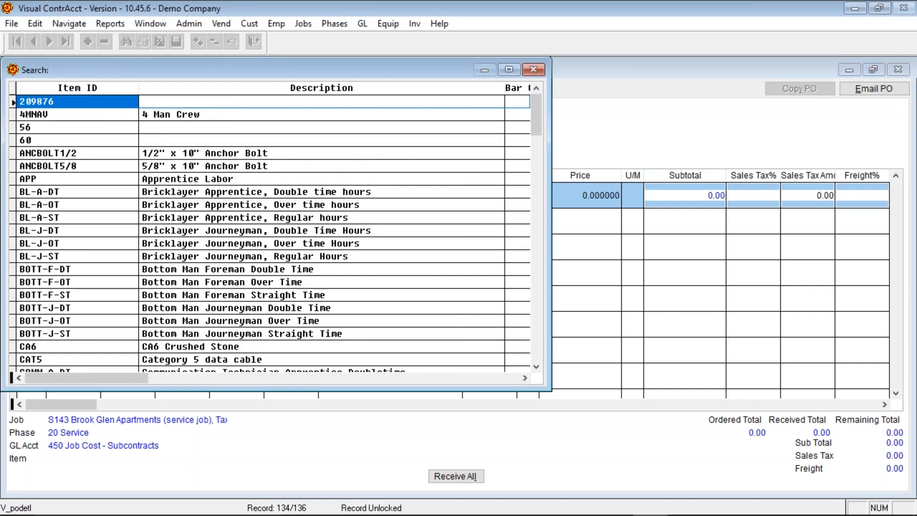
pyautogui.press('Down')
pyautogui.press('Down')
pyautogui.press('Down')
pyautogui.press('Down')
pyautogui.press('Down')
pyautogui.press('Down')
pyautogui.press('Down')
pyautogui.press('Down')
pyautogui.press('Down')
pyautogui.press('Down')
pyautogui.press('Down')
pyautogui.press('Down')
pyautogui.press('Down')
pyautogui.press('Down')
pyautogui.press('Up')
pyautogui.press('Up')
pyautogui.press('Up')
pyautogui.press('Up')
pyautogui.press('Up')
pyautogui.press('Up')
pyautogui.press('Up')
pyautogui.press('Up')
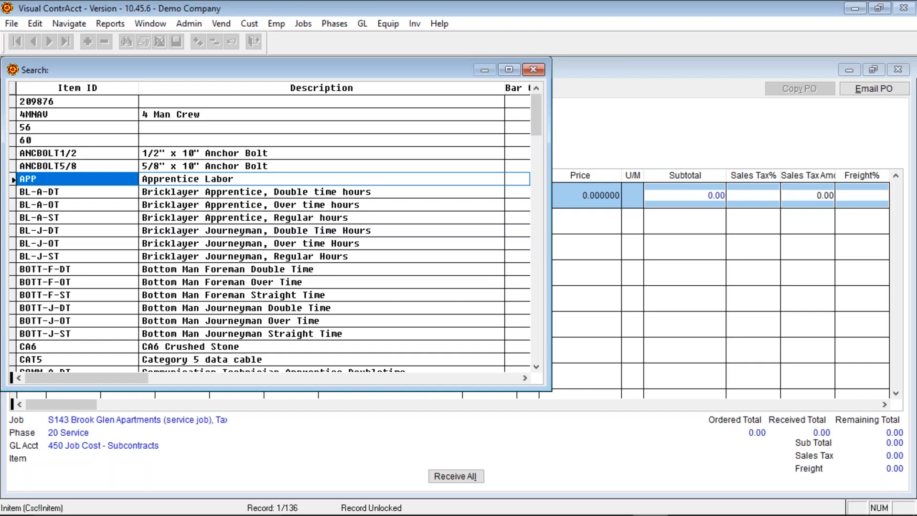
pyautogui.press('Up')
pyautogui.press('Up')
pyautogui.press('Return')
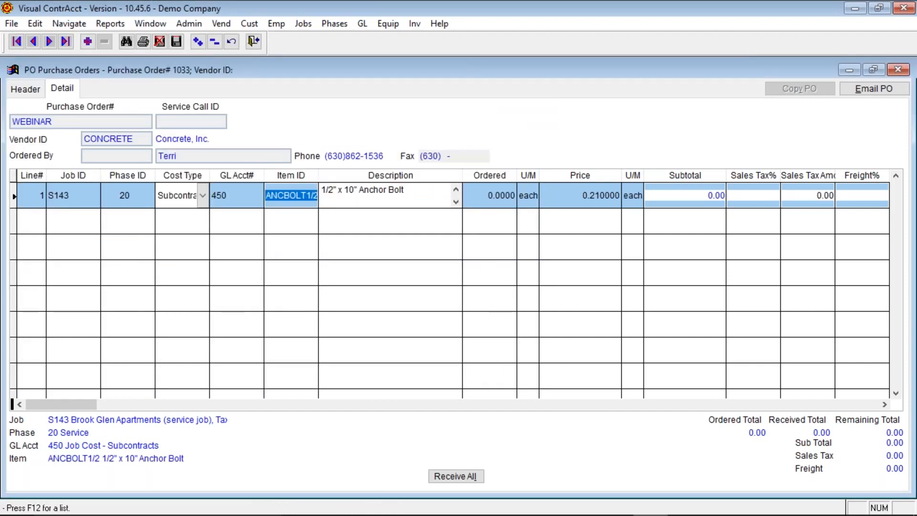
pyautogui.press('Tab')
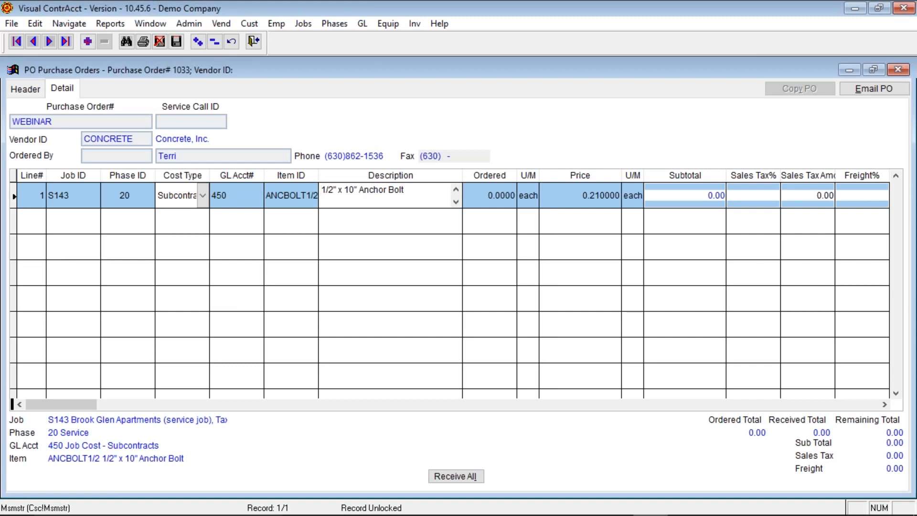
# Append "for footing work" to the anchor bolt description, then widen the Description column and increase the row height
pyautogui.click(410, 194)
pyautogui.moveTo(322, 188); pyautogui.dragTo(454, 190)
pyautogui.click(421, 191)
pyautogui.write('for footing work')
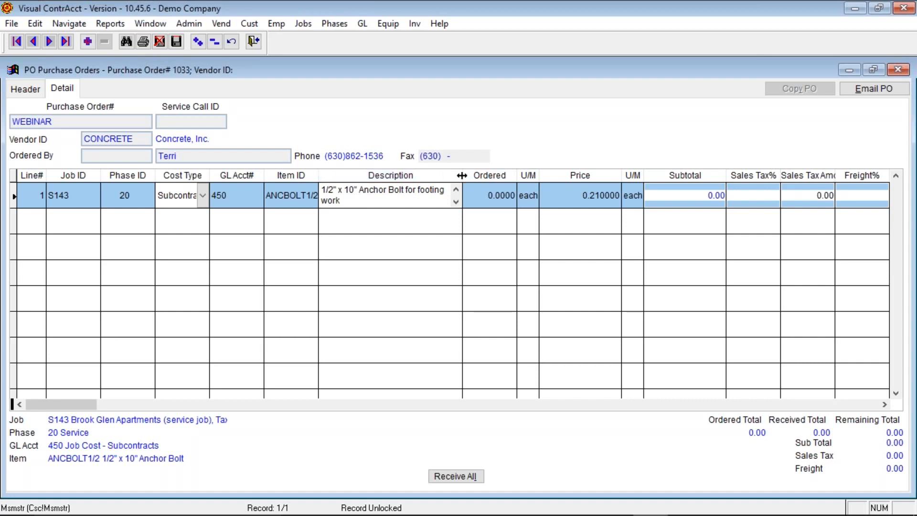
pyautogui.moveTo(462, 176); pyautogui.dragTo(523, 176)
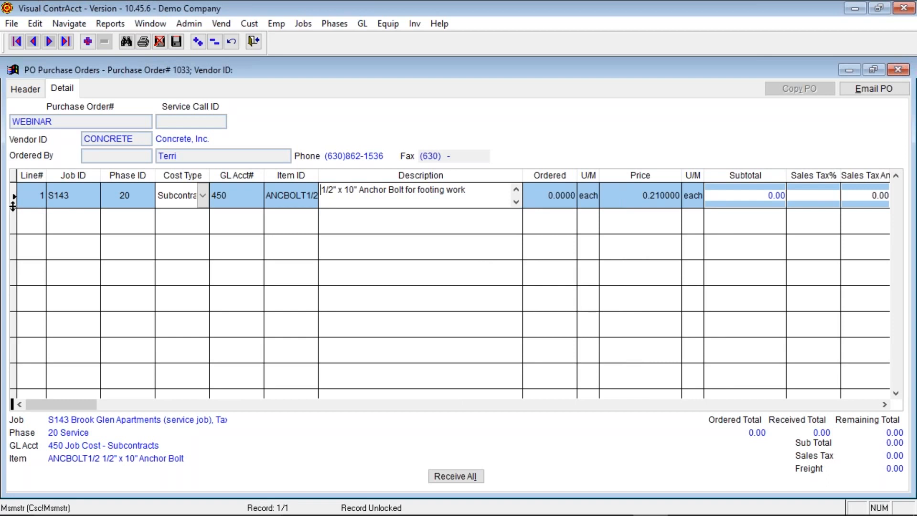
pyautogui.moveTo(13, 206); pyautogui.dragTo(13, 251)
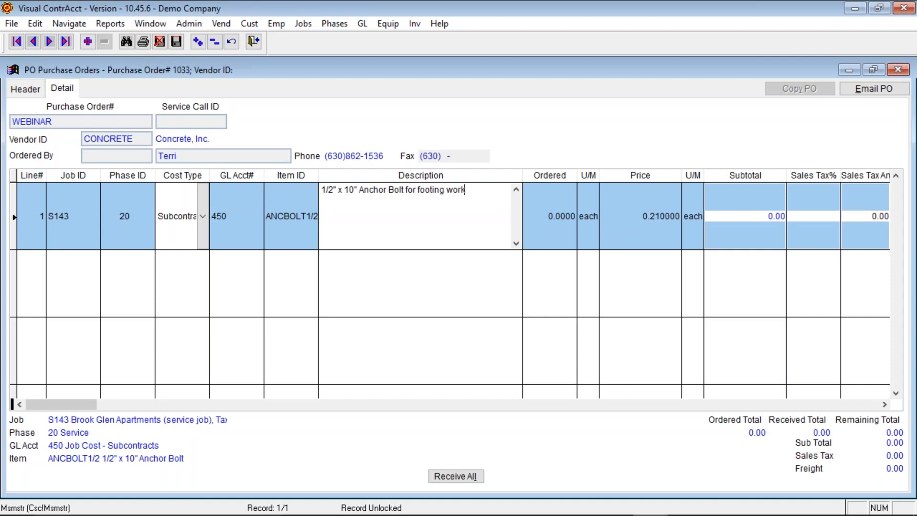
# Enter an ordered quantity of 100 for the anchor bolts and accept the item's default units and price
pyautogui.press('Tab')
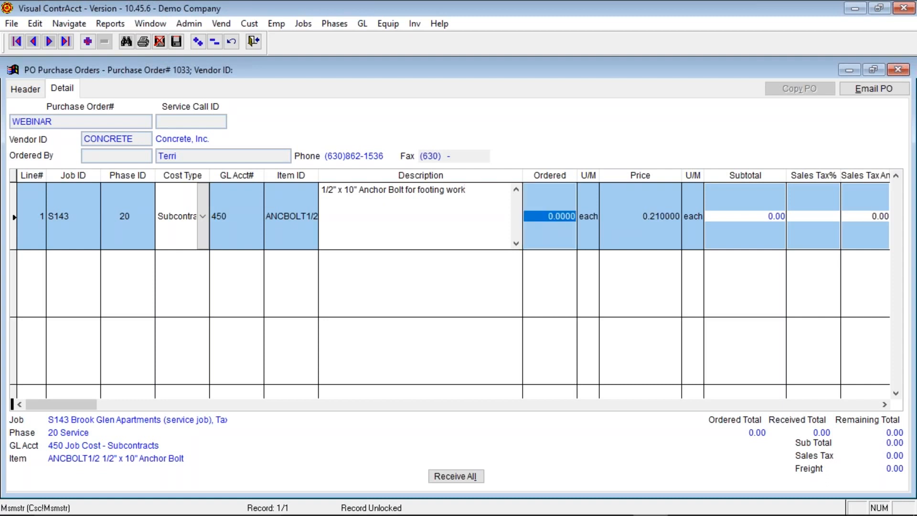
pyautogui.write('100 .')
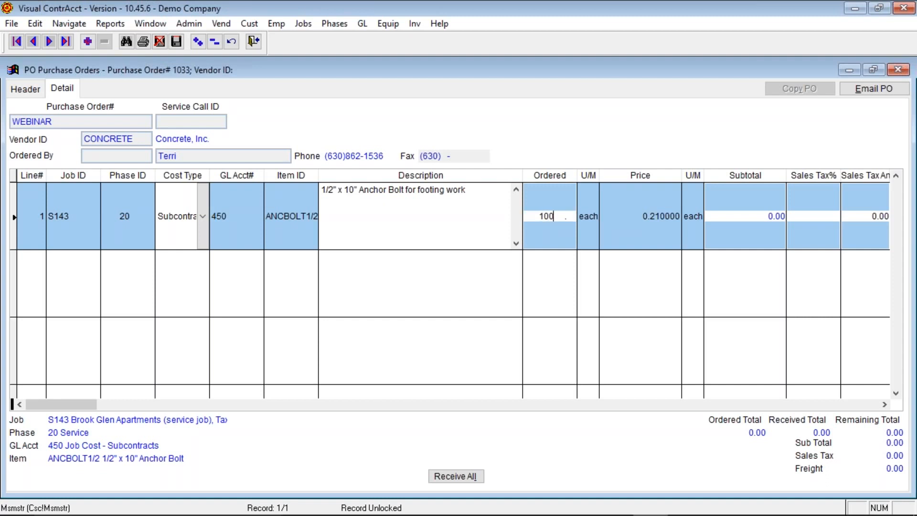
pyautogui.press('Tab')
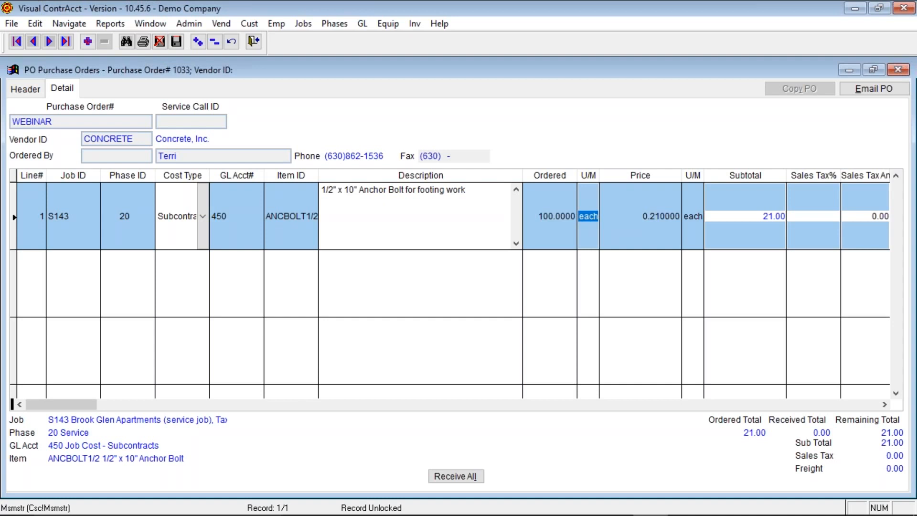
pyautogui.press('Tab')
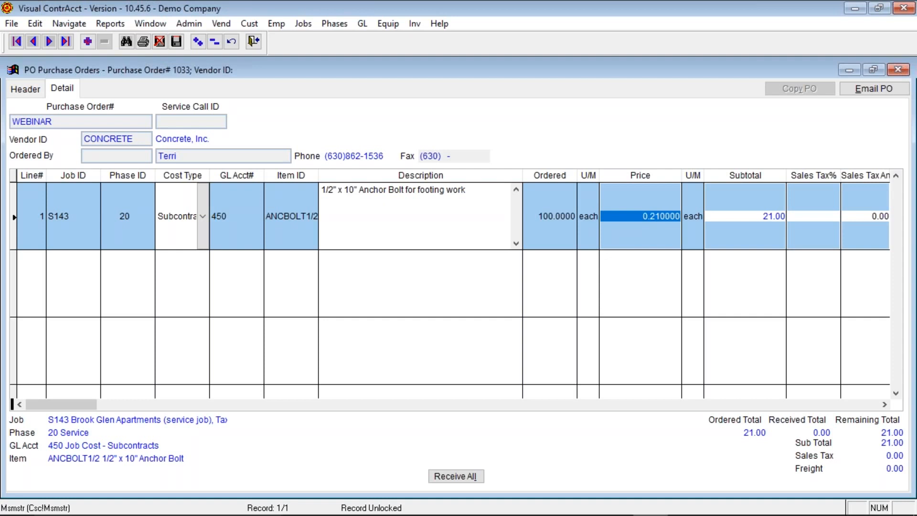
pyautogui.press('Tab')
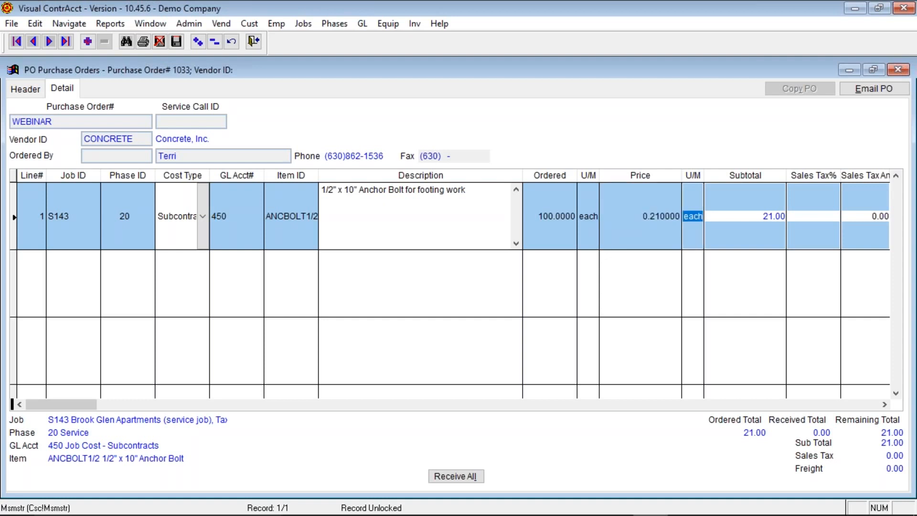
pyautogui.press('Tab')
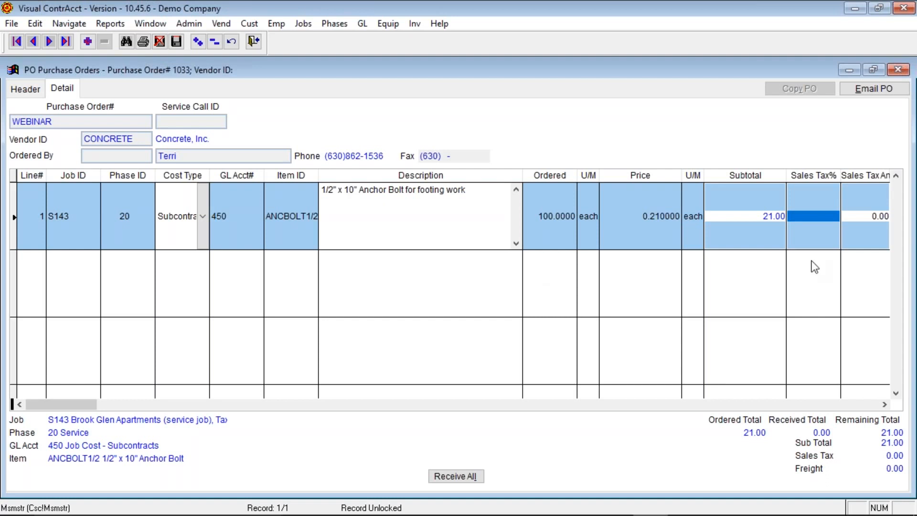
# Set Sales Tax% to 5 and Freight% to 1 on detail line 1
pyautogui.click(886, 405)
pyautogui.click(886, 405)
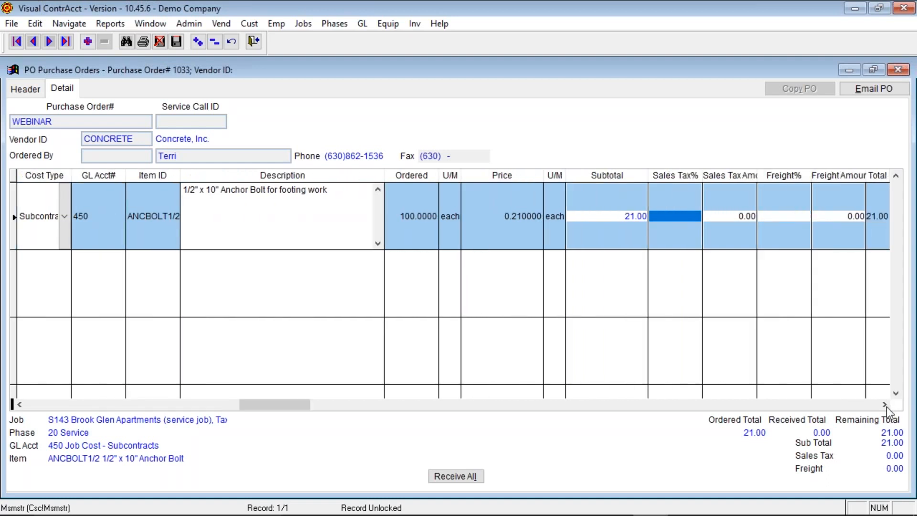
pyautogui.write('5 .')
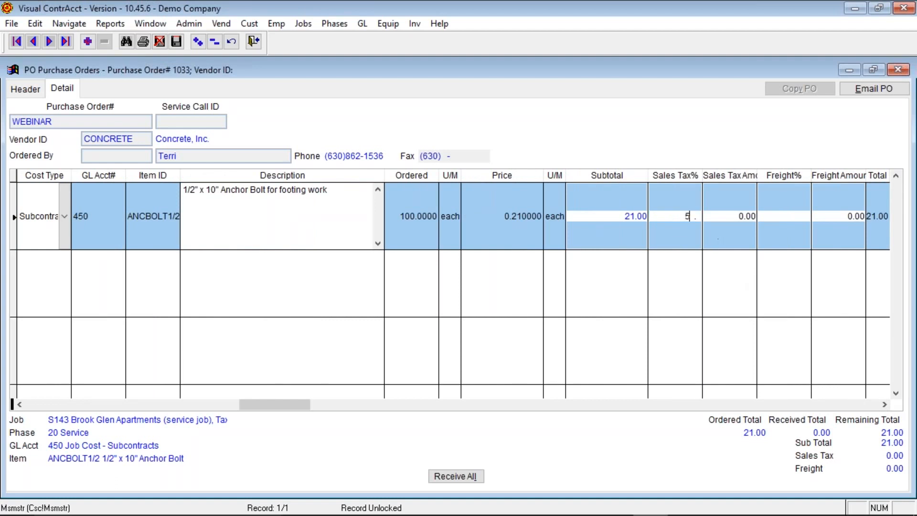
pyautogui.press('Tab')
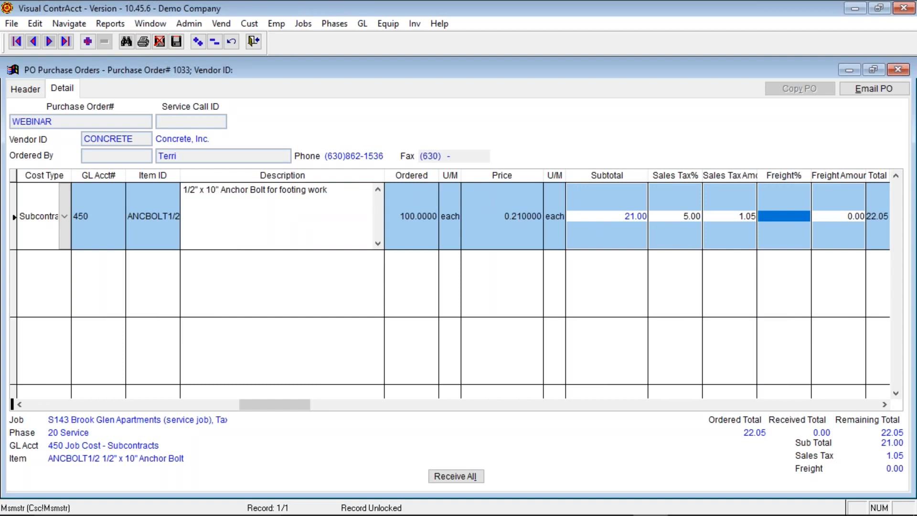
pyautogui.write('1.')
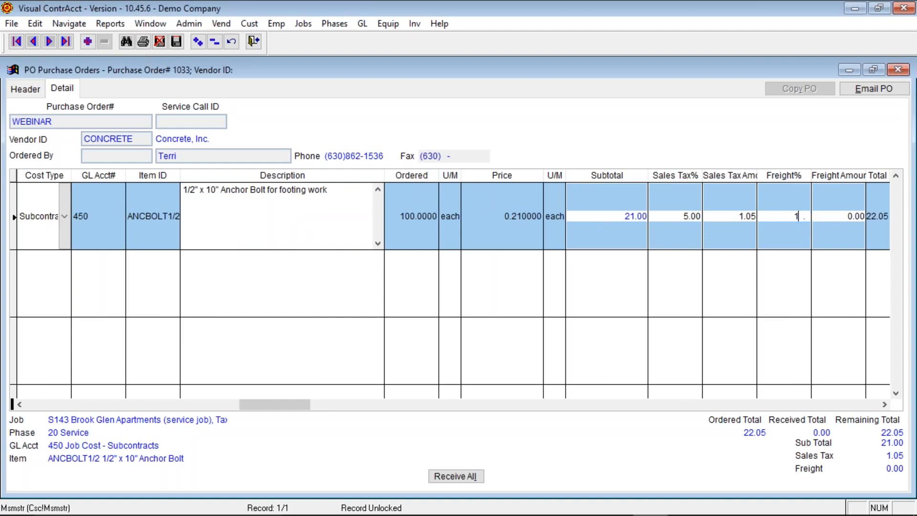
pyautogui.press('Tab')
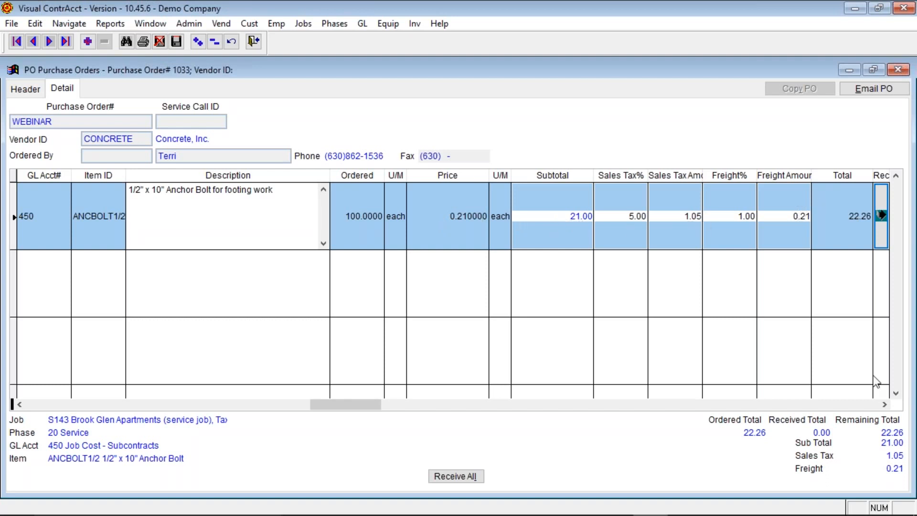
# Bring the receiving columns of the detail grid into view and widen the Receive Line column to show its full heading
pyautogui.click(884, 405)
pyautogui.click(885, 404)
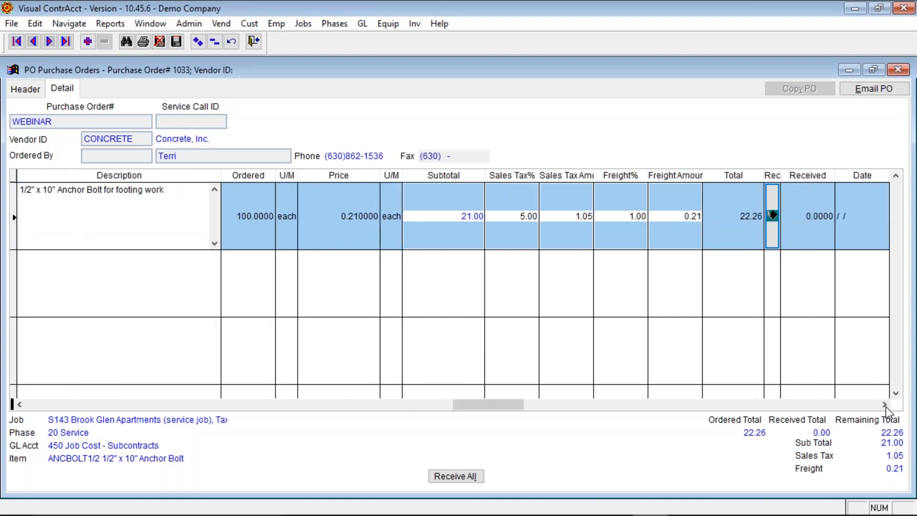
pyautogui.click(885, 404)
pyautogui.click(884, 404)
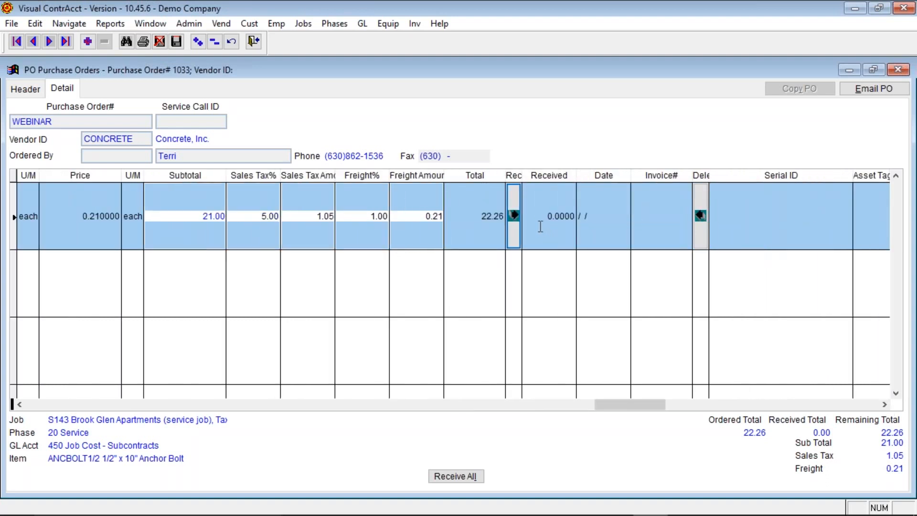
pyautogui.click(885, 404)
pyautogui.click(884, 405)
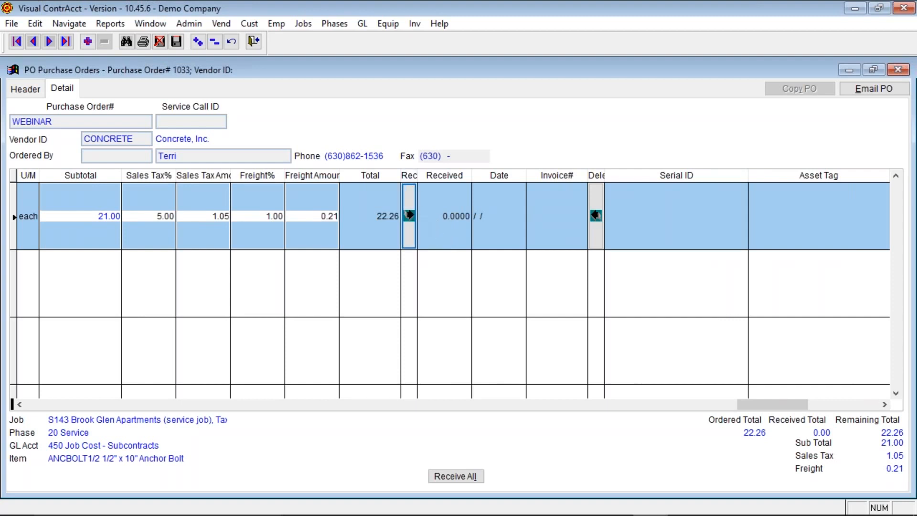
pyautogui.moveTo(417, 175); pyautogui.dragTo(468, 172)
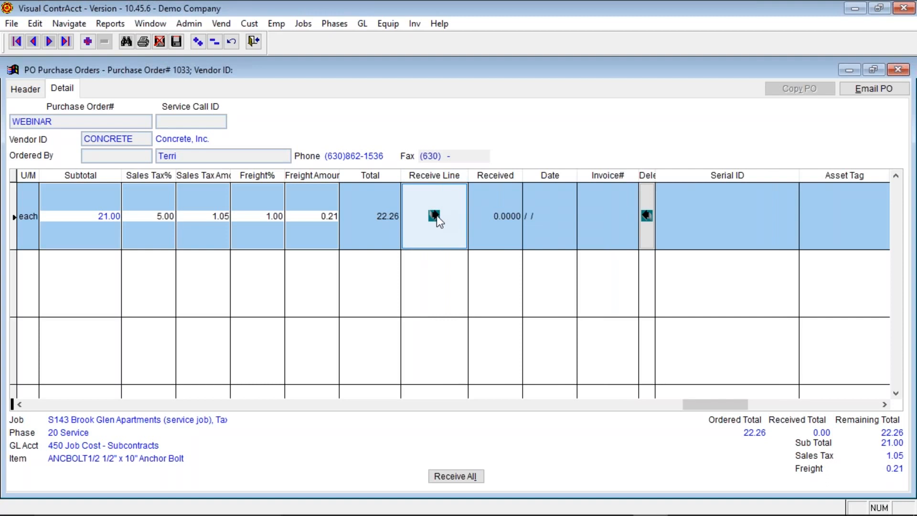
# Receive the anchor bolt line on the purchase order, with receive date 07/18/2017 and invoice number 654
pyautogui.click(435, 216)
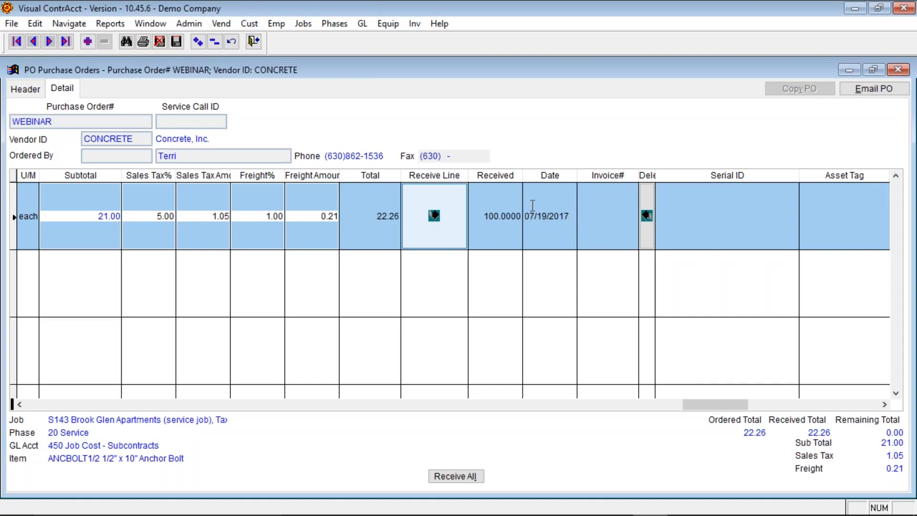
pyautogui.click(568, 217)
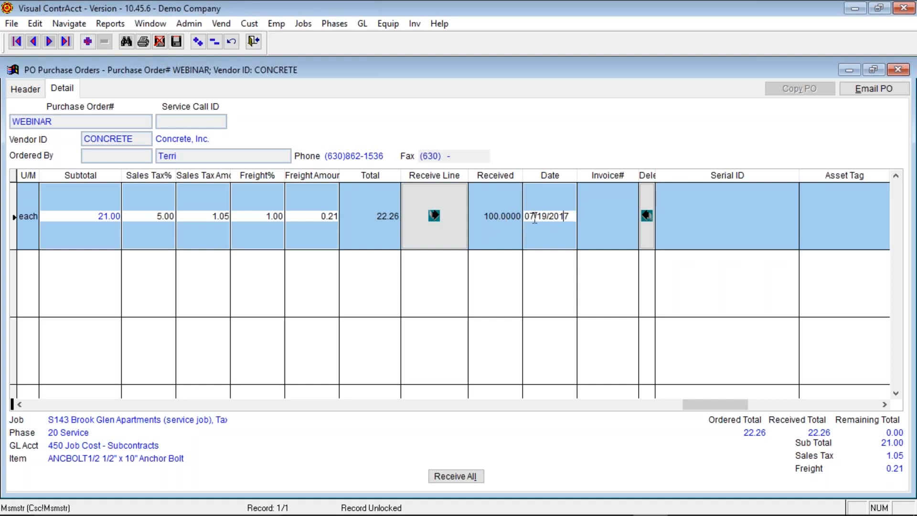
pyautogui.moveTo(526, 214); pyautogui.dragTo(582, 206)
pyautogui.write('07/18/2017')
pyautogui.press('Tab')
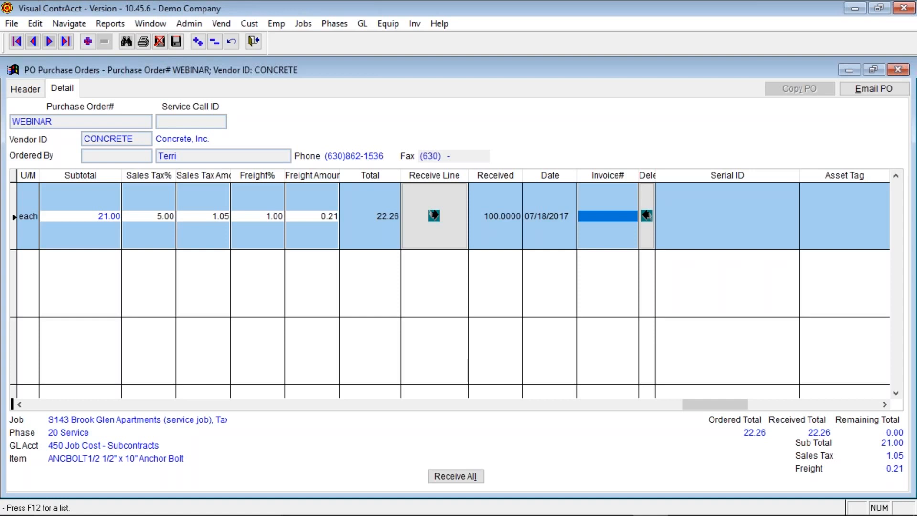
pyautogui.write('654')
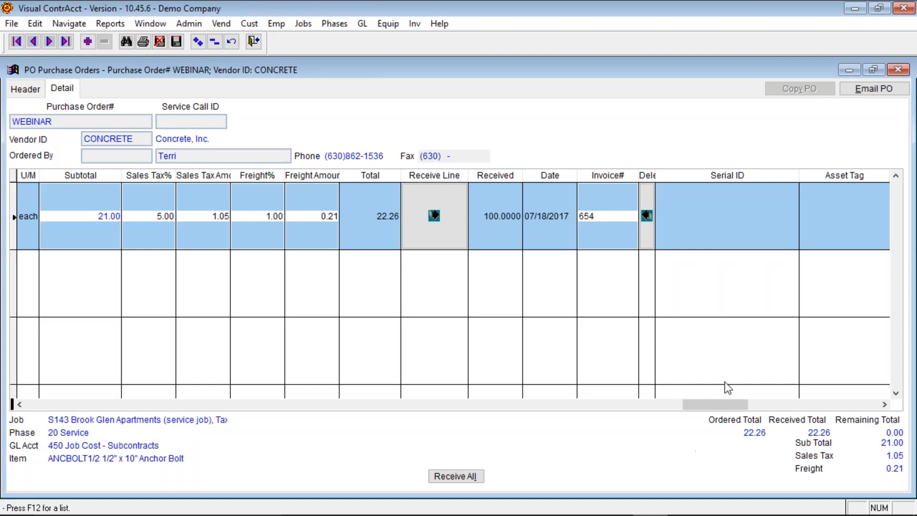
# Clear the invoice number and the receive date from the anchor bolt line
pyautogui.click(610, 238)
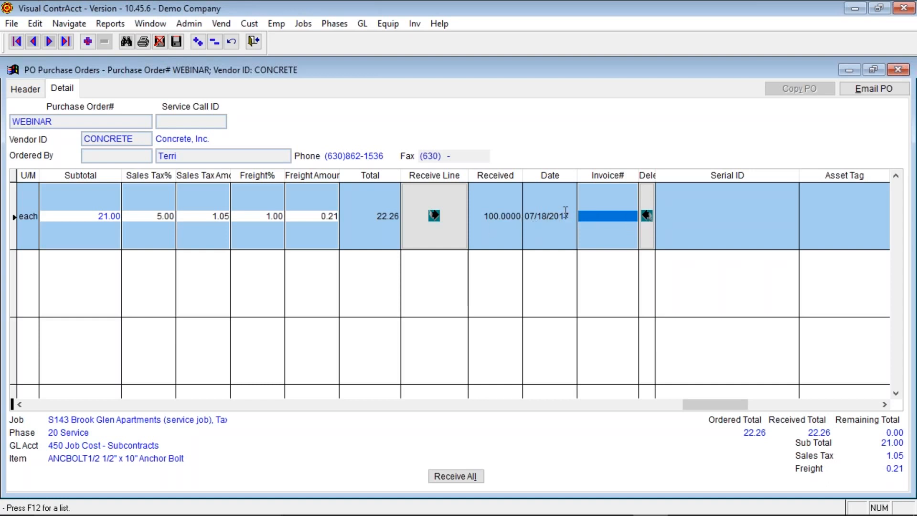
pyautogui.click(531, 220)
pyautogui.moveTo(623, 214); pyautogui.dragTo(556, 239)
pyautogui.press('BackSpace')
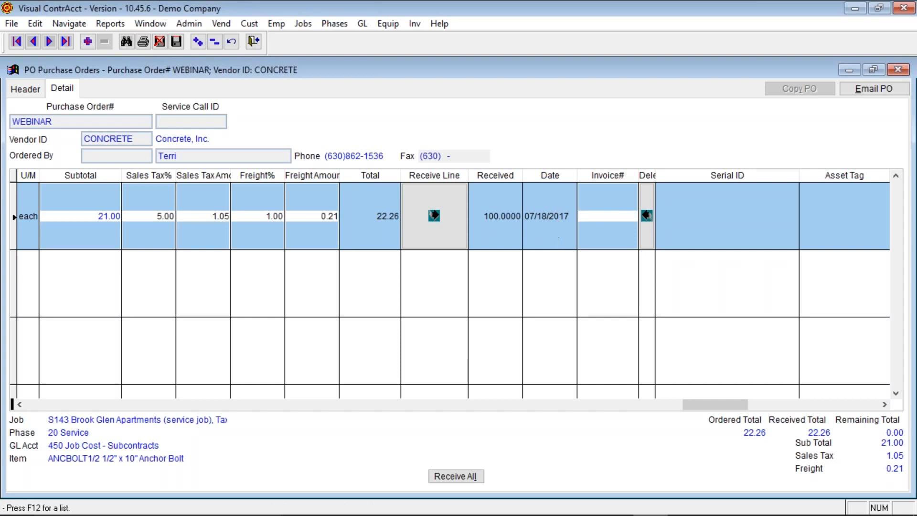
pyautogui.click(526, 225)
pyautogui.press('BackSpace')
pyautogui.press('BackSpace')
pyautogui.press('BackSpace')
pyautogui.press('BackSpace')
pyautogui.press('BackSpace')
pyautogui.press('BackSpace')
pyautogui.press('BackSpace')
pyautogui.press('BackSpace')
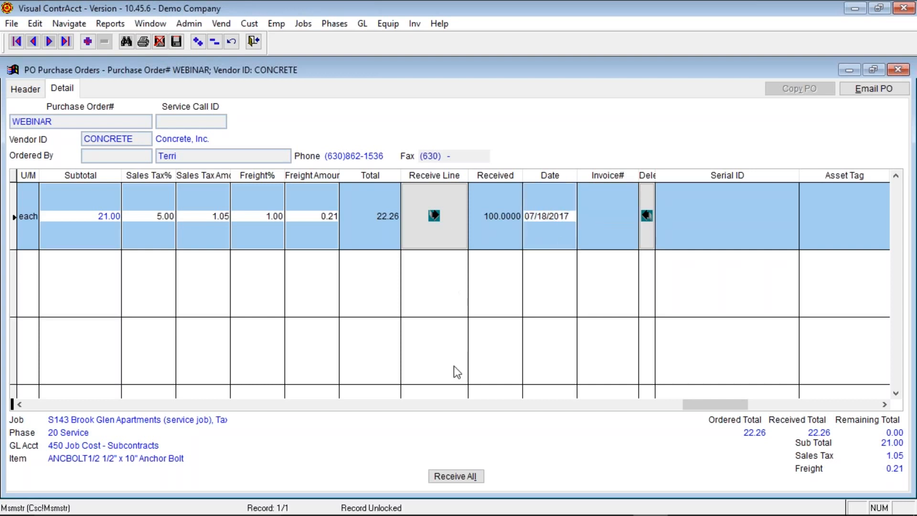
pyautogui.press('BackSpace')
pyautogui.press('BackSpace')
# Set the anchor bolt line's received quantity to 0 and approve the quantity change
pyautogui.hotkey('shift', 'Tab')
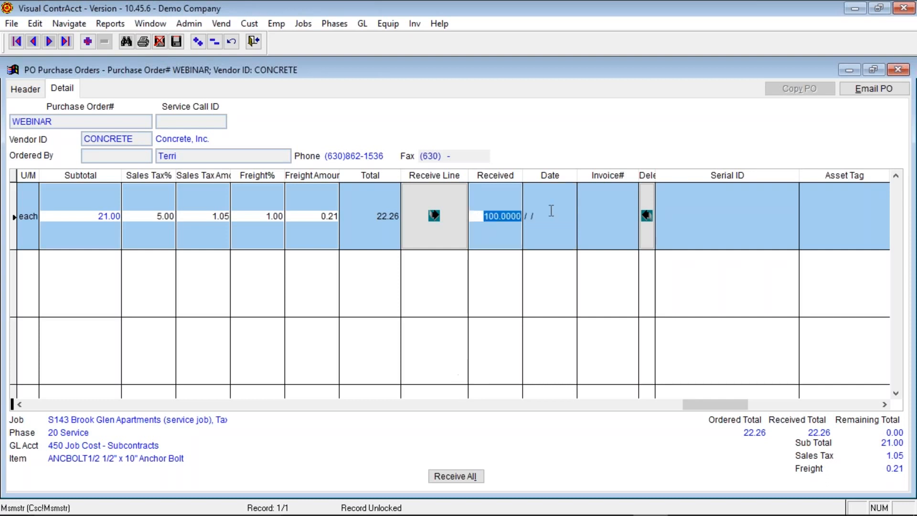
pyautogui.write('0')
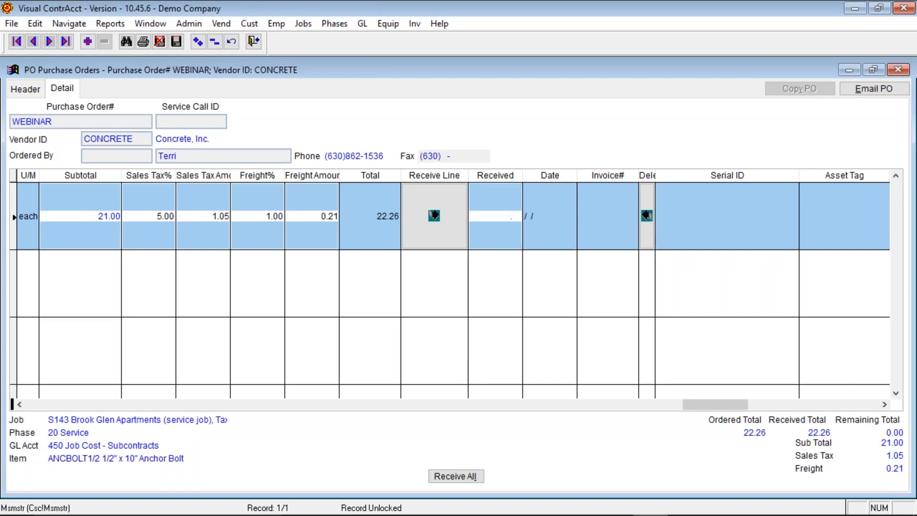
pyautogui.press('Tab')
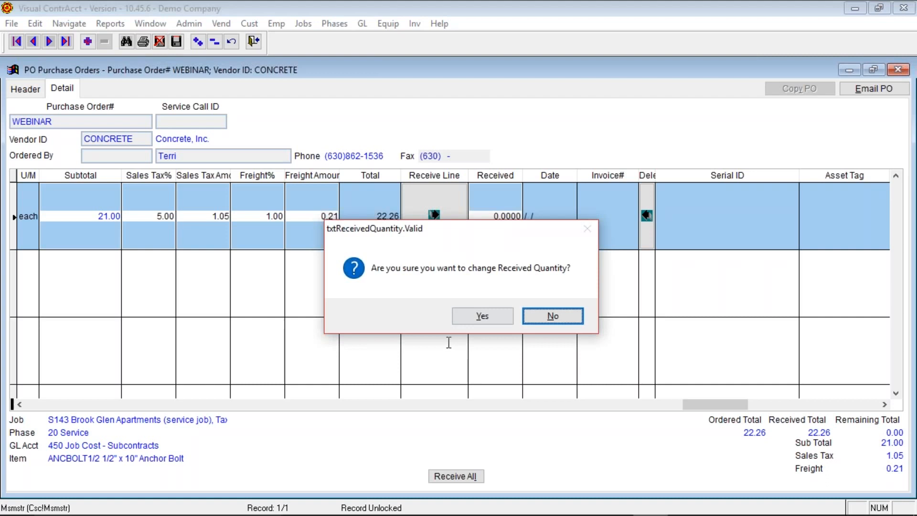
pyautogui.click(477, 316)
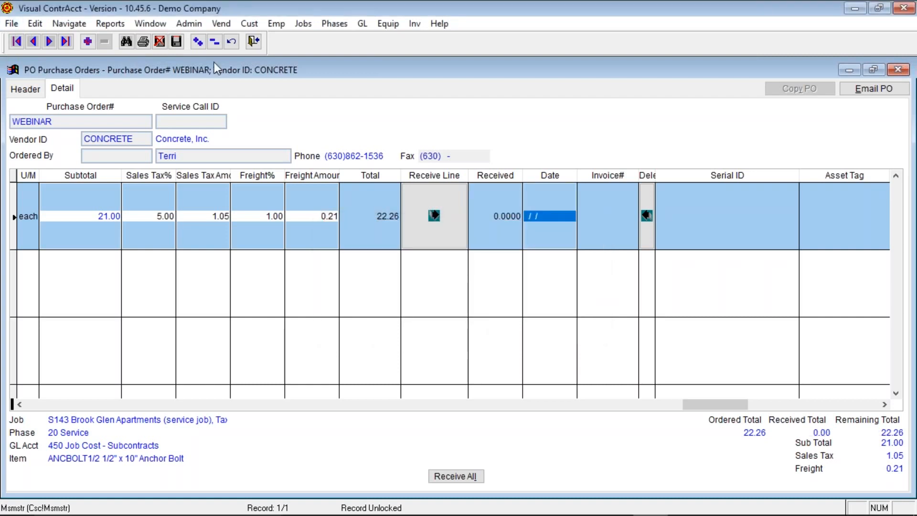
# Close the purchase order with its changes saved, and open the Accounts Payable invoices
pyautogui.click(257, 45)
pyautogui.click(440, 315)
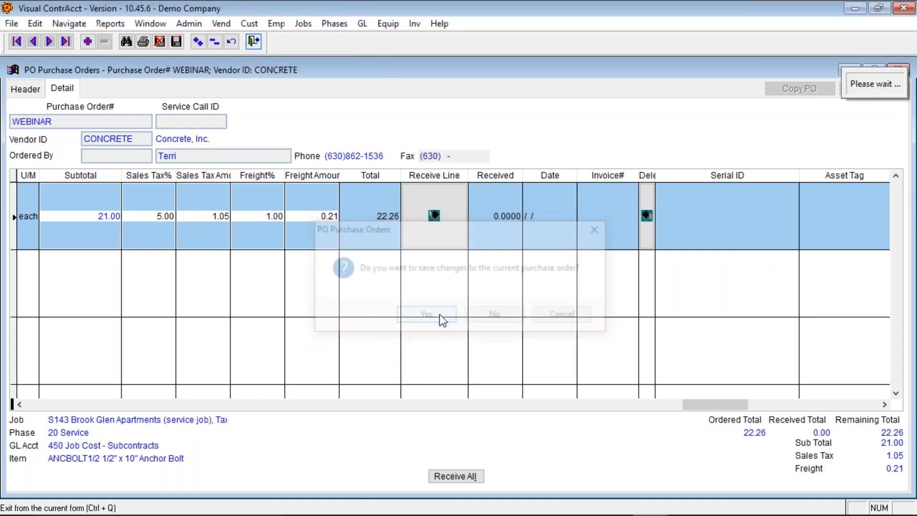
pyautogui.click(12, 26)
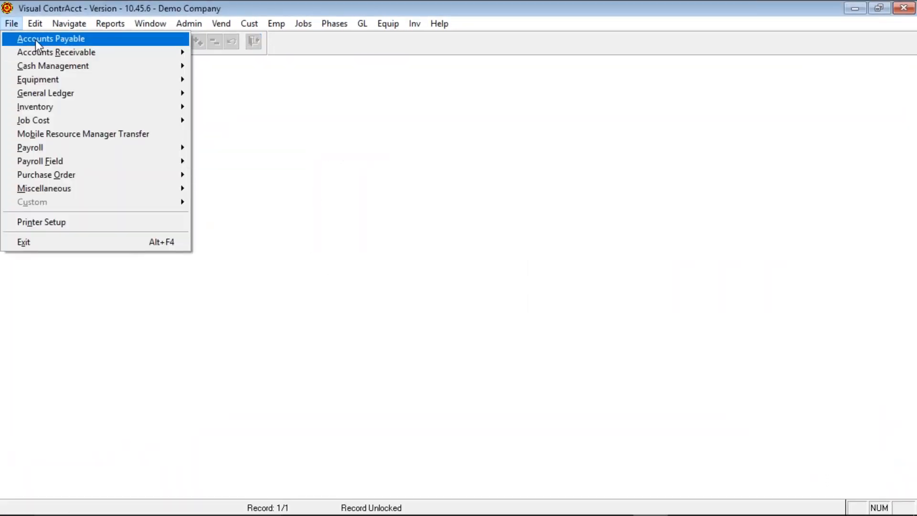
pyautogui.moveTo(186, 41)
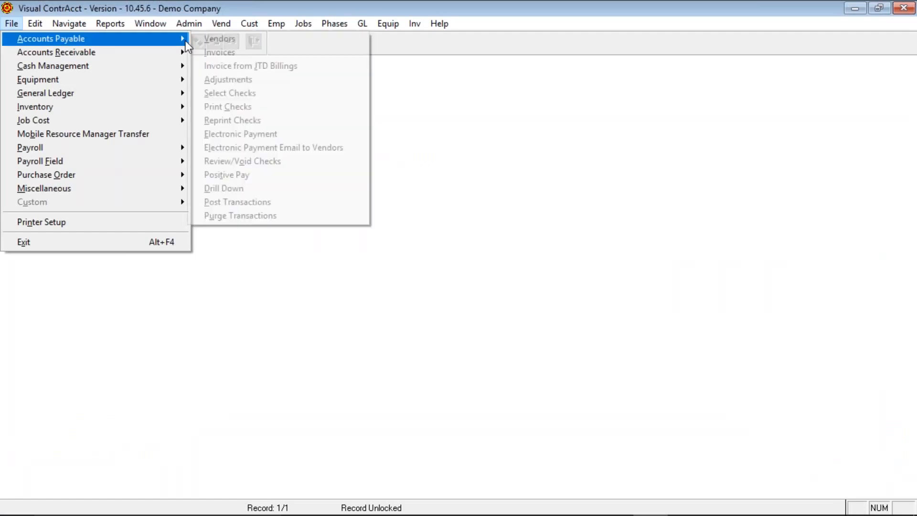
pyautogui.click(200, 54)
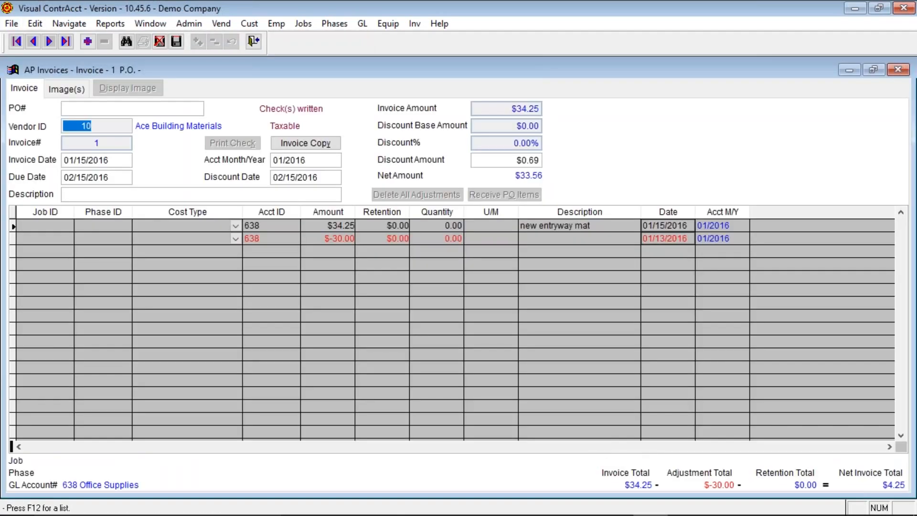
# Start a new AP invoice for PO# WEBINAR, keep vendor ID 20, and acknowledge the insurance certificate warning
pyautogui.click(87, 43)
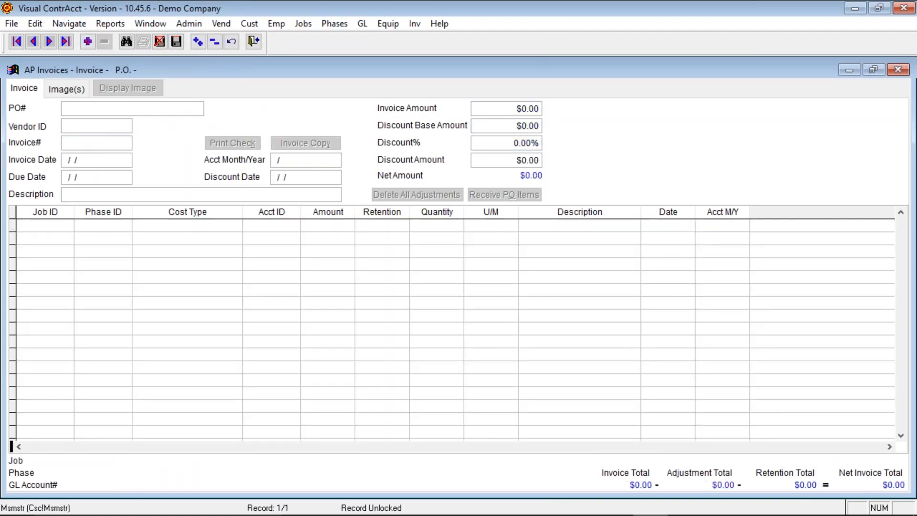
pyautogui.write('WEBINAR')
pyautogui.press('Tab')
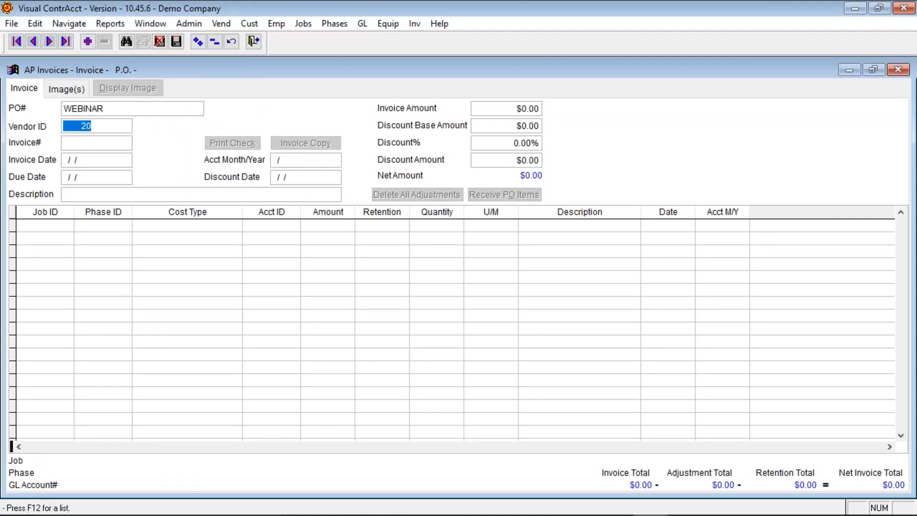
pyautogui.press('Tab')
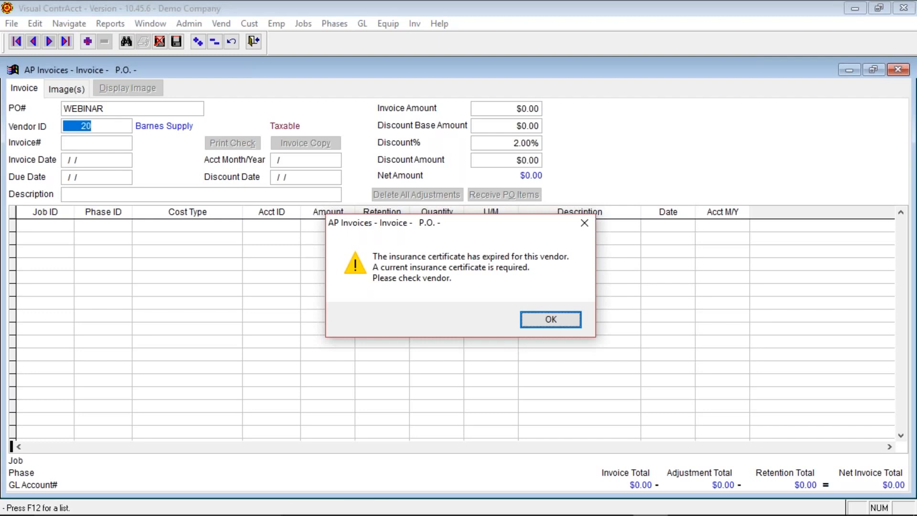
pyautogui.press('Return')
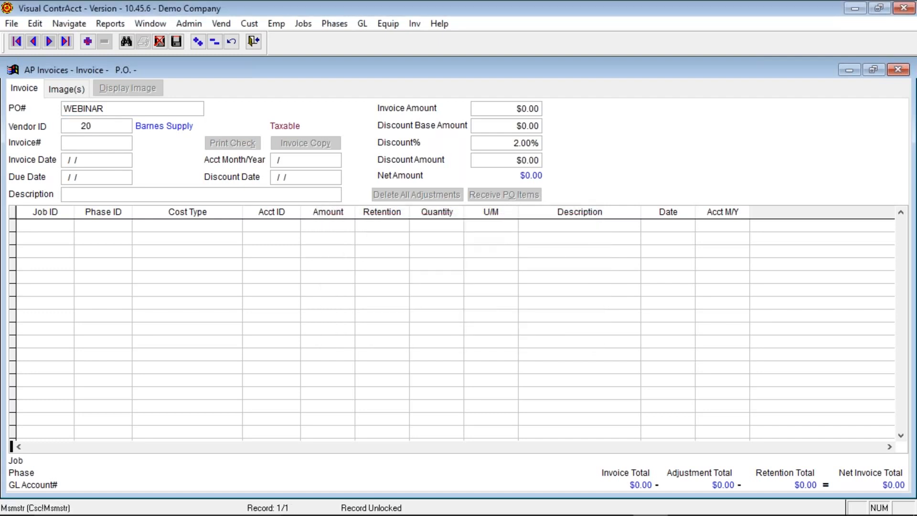
# Enter invoice number 12 dated 07/19/2017 and accept the default accounting month and invoice amount
pyautogui.write('12')
pyautogui.press('Tab')
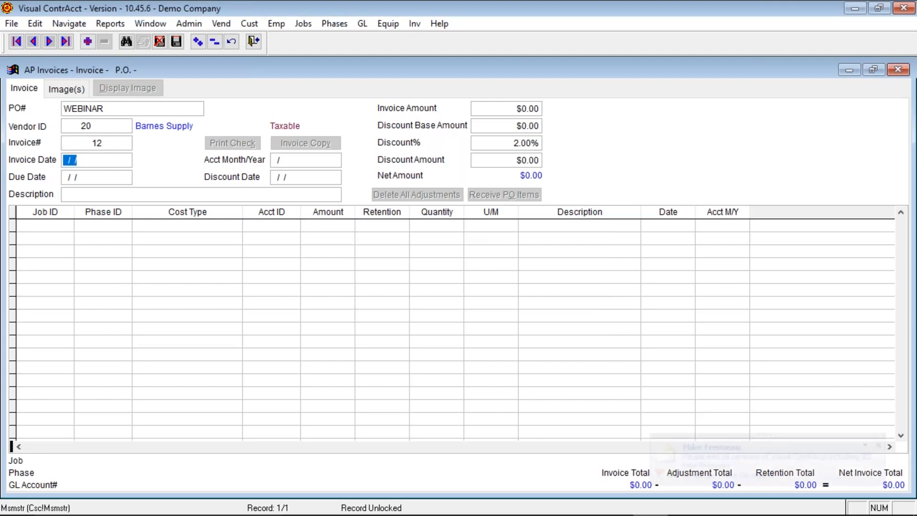
pyautogui.press('t')
pyautogui.press('Tab')
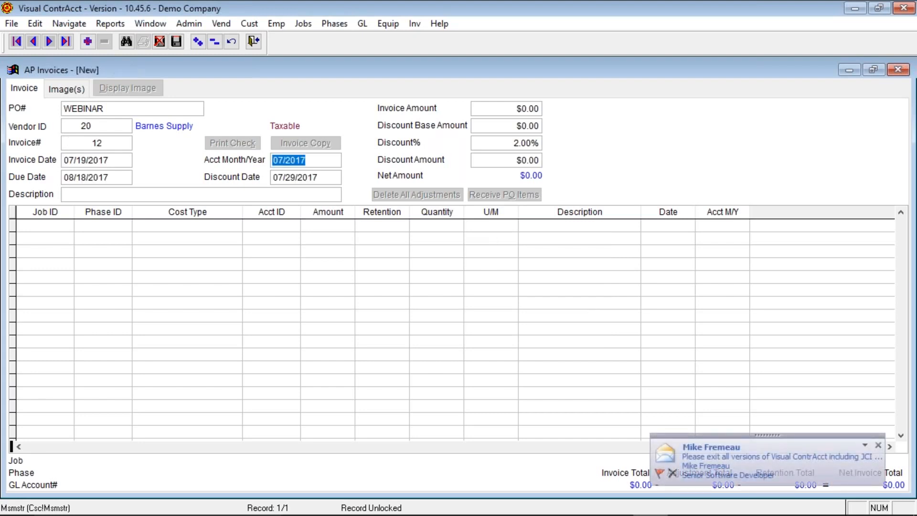
pyautogui.press('Tab')
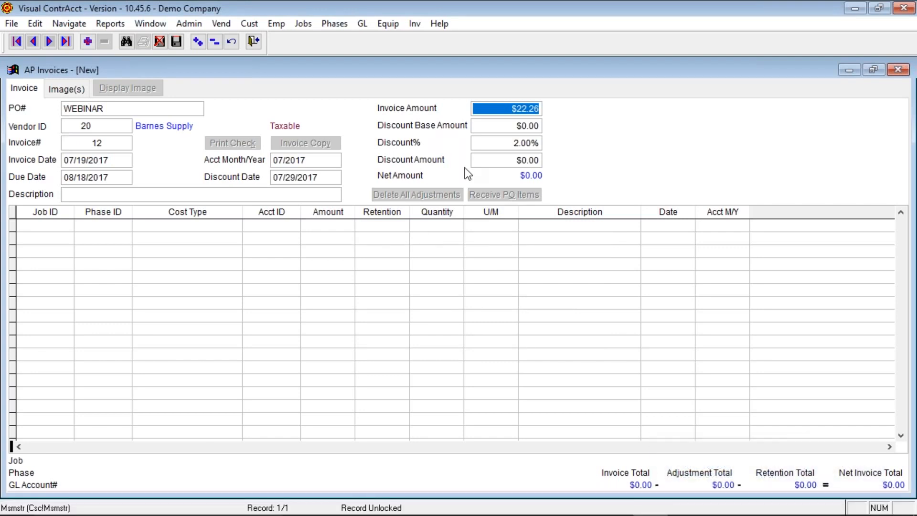
pyautogui.press('Tab')
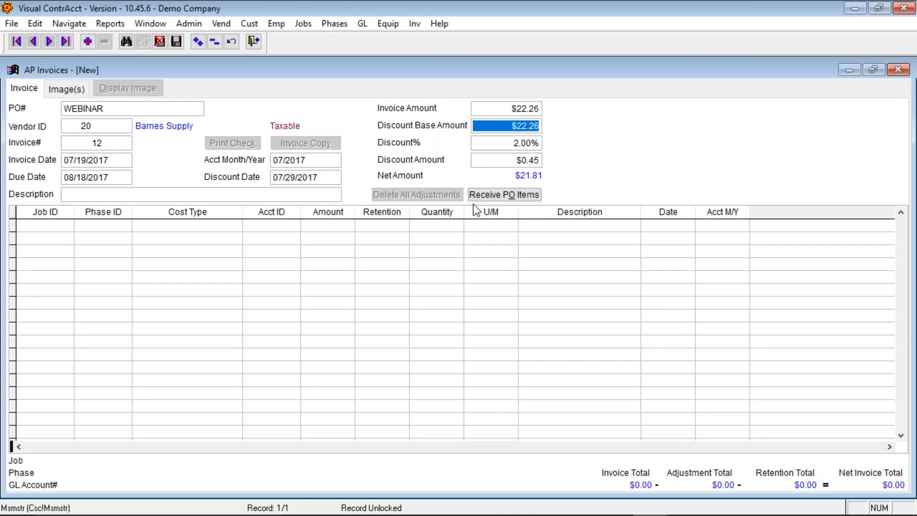
# Open the receiving form for the invoice's purchase order items and receive all lines
pyautogui.click(499, 199)
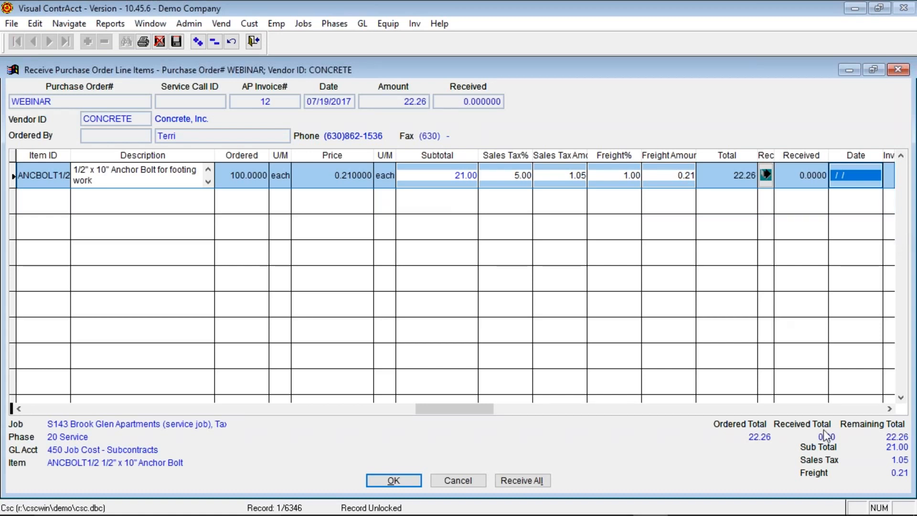
pyautogui.click(889, 409)
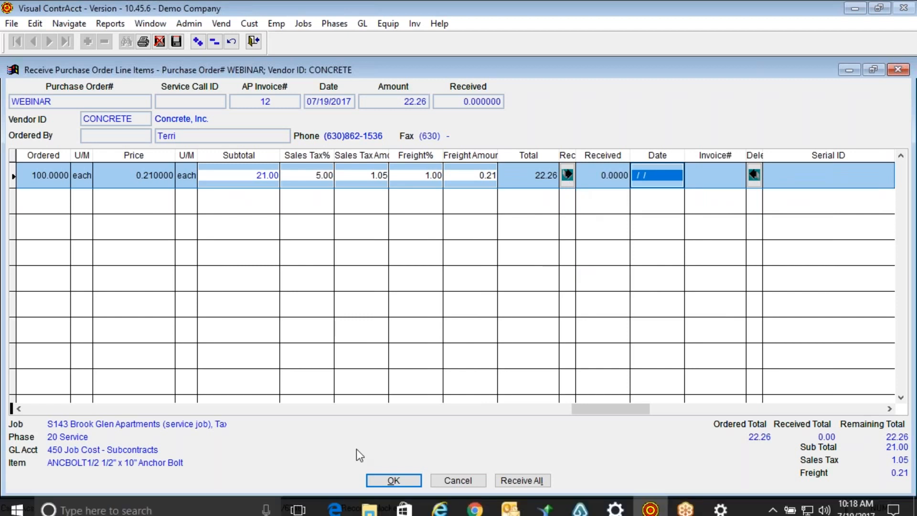
pyautogui.click(531, 481)
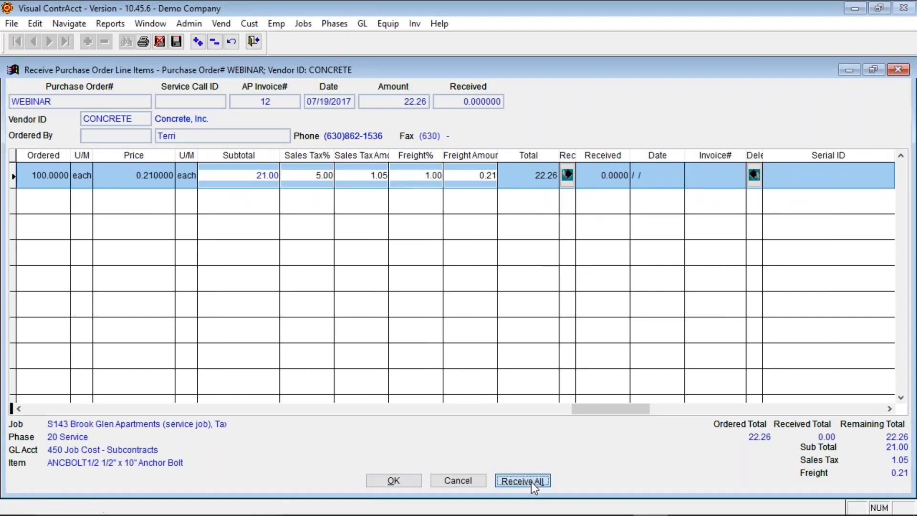
# Clear the invoice number, receive date and received quantity from the anchor bolt line, approving the quantity change
pyautogui.click(736, 175)
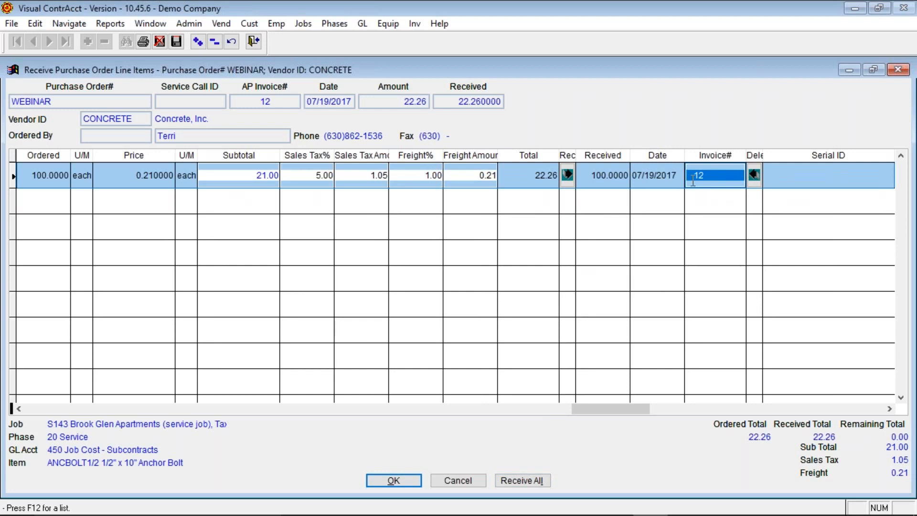
pyautogui.press('BackSpace')
pyautogui.click(673, 171)
pyautogui.press('BackSpace')
pyautogui.hotkey('shift', 'Tab')
pyautogui.press('BackSpace')
pyautogui.moveTo(600, 175); pyautogui.dragTo(688, 169)
pyautogui.press('BackSpace')
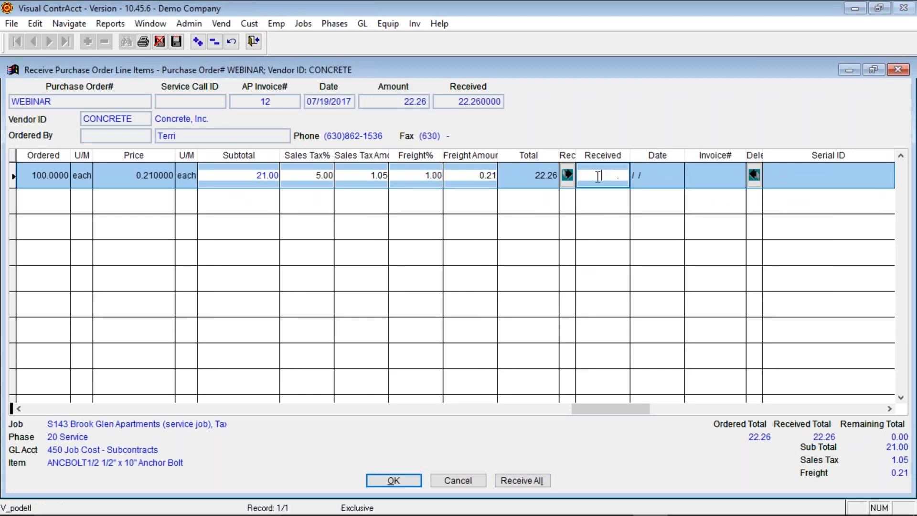
pyautogui.click(569, 176)
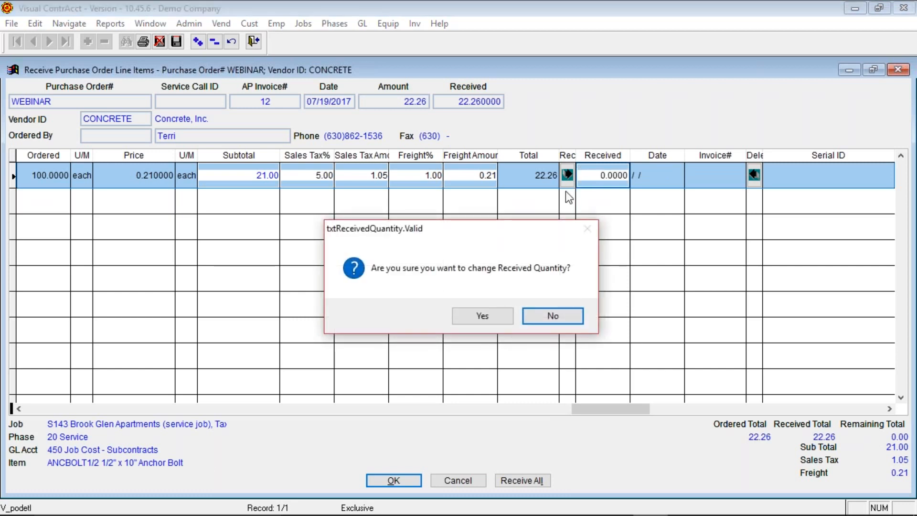
pyautogui.click(457, 320)
# Receive the anchor bolt line again with a received quantity of 50 and enter a backorder for the remaining quantity
pyautogui.click(567, 176)
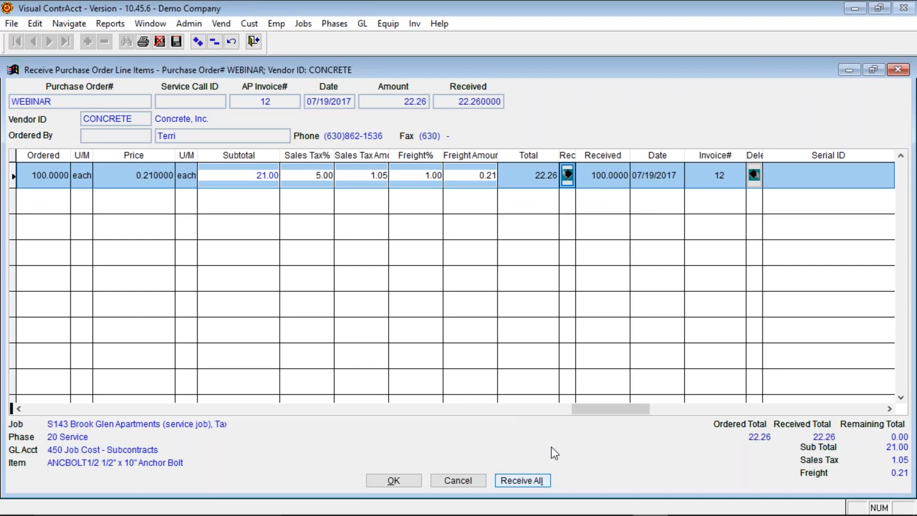
pyautogui.click(590, 177)
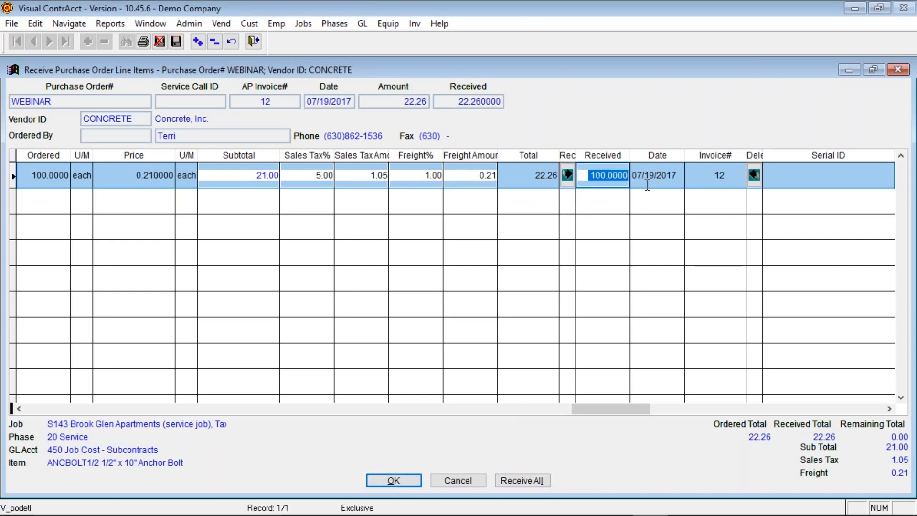
pyautogui.write('50 .')
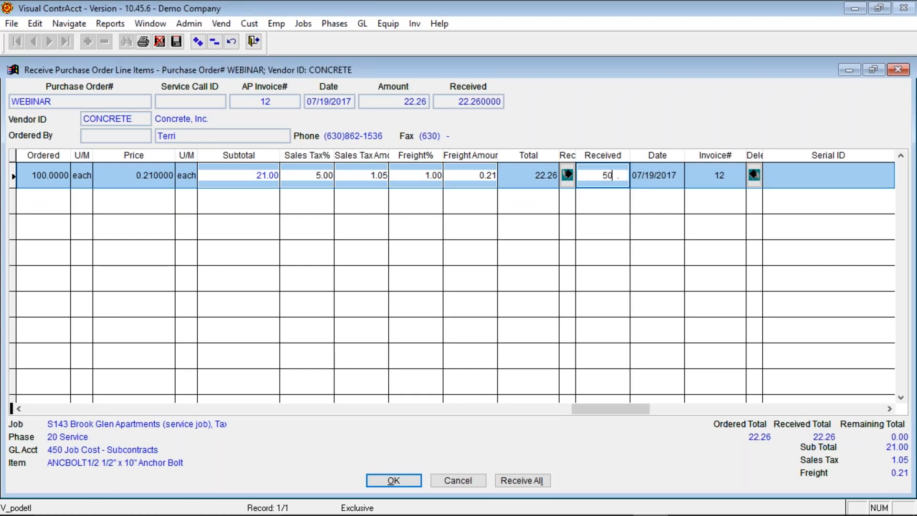
pyautogui.press('Tab')
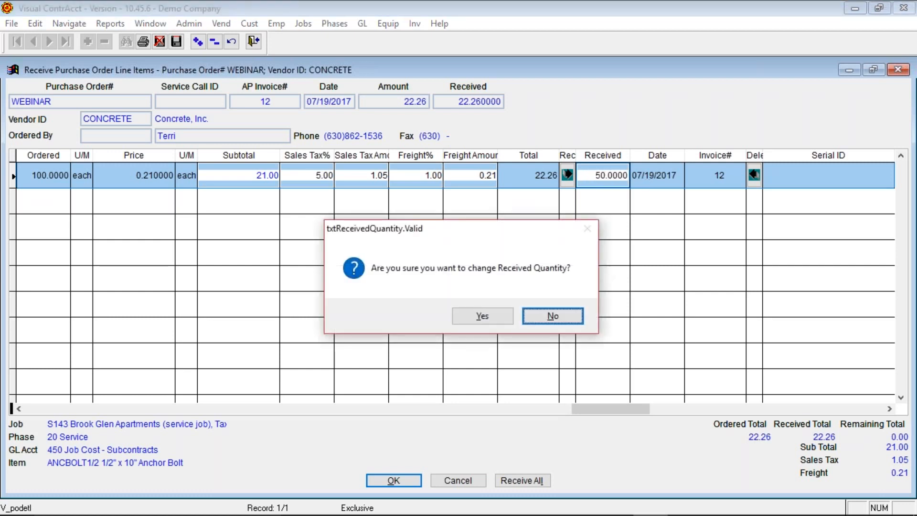
pyautogui.click(486, 313)
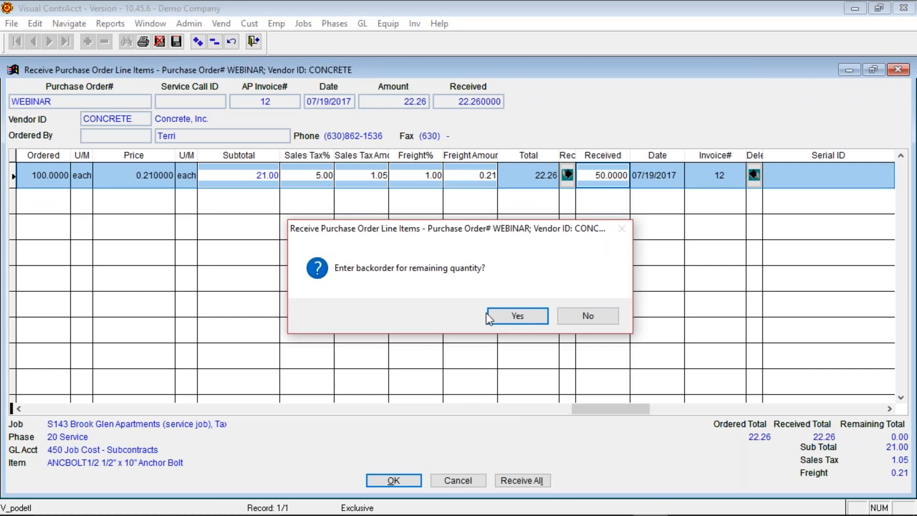
pyautogui.click(514, 315)
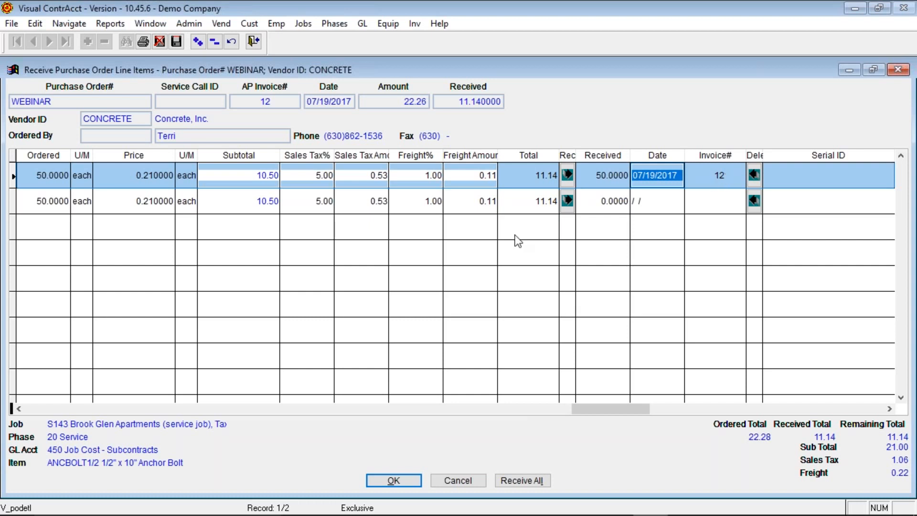
# Save the received line items to the purchase order and check the job cost and sales tax lines on the invoice
pyautogui.click(402, 481)
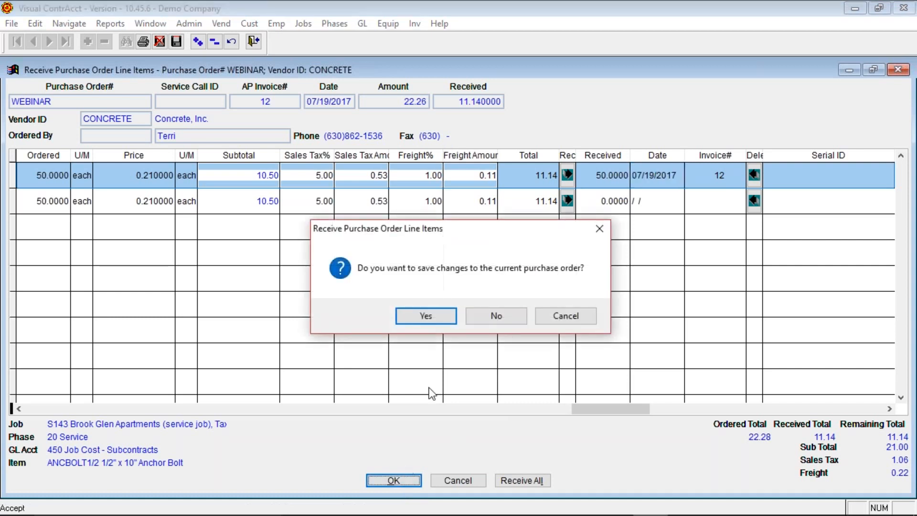
pyautogui.click(445, 316)
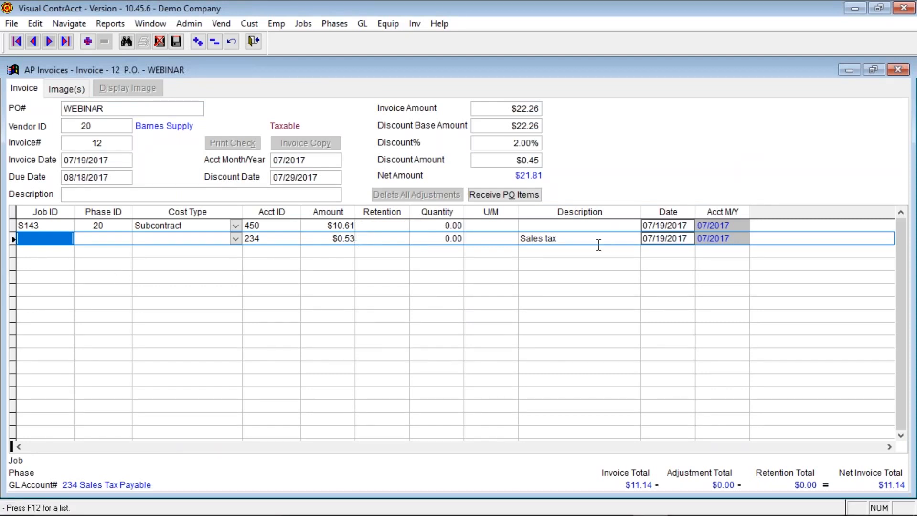
pyautogui.click(291, 238)
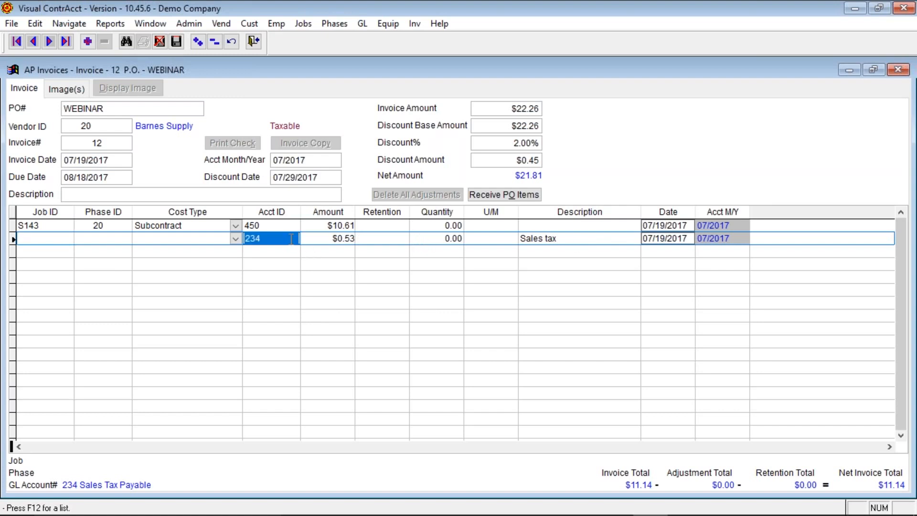
pyautogui.press('Up')
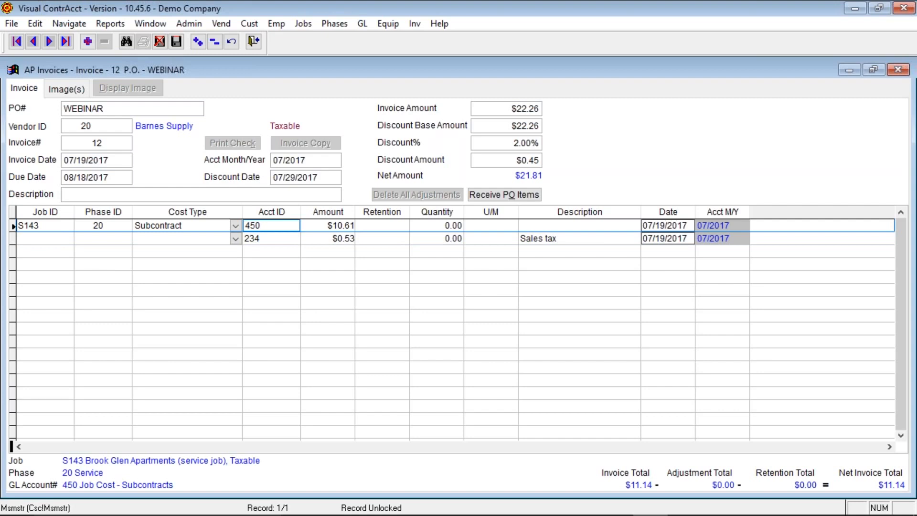
pyautogui.click(286, 239)
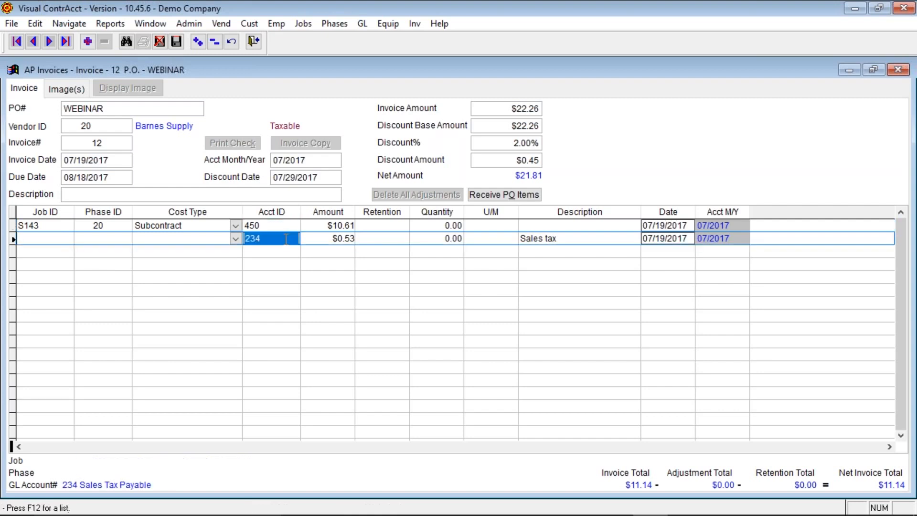
pyautogui.click(49, 238)
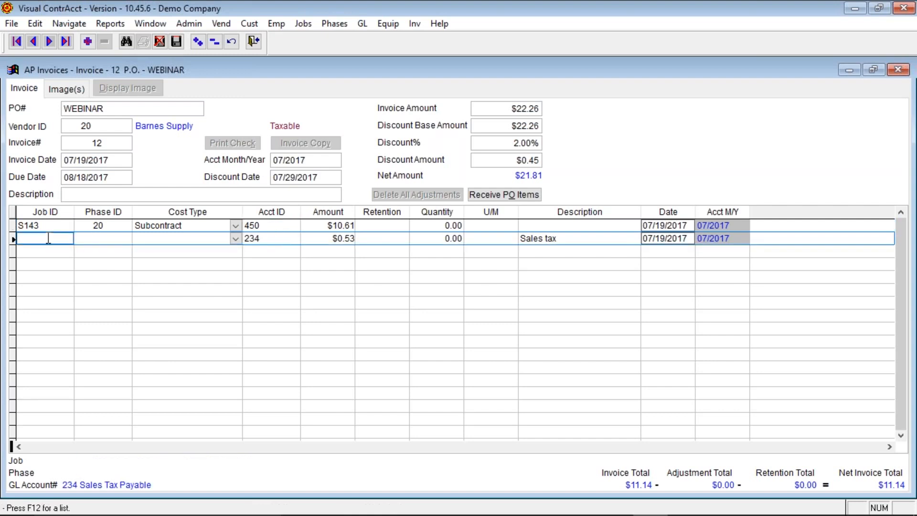
pyautogui.click(123, 239)
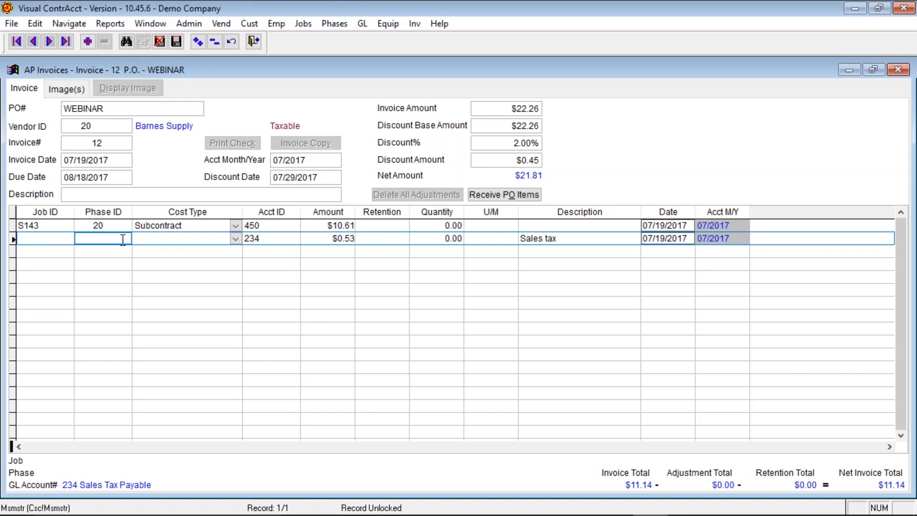
# Discard the invoice entry, remove its invoice number from the purchase order, and close AP Invoices
pyautogui.click(160, 44)
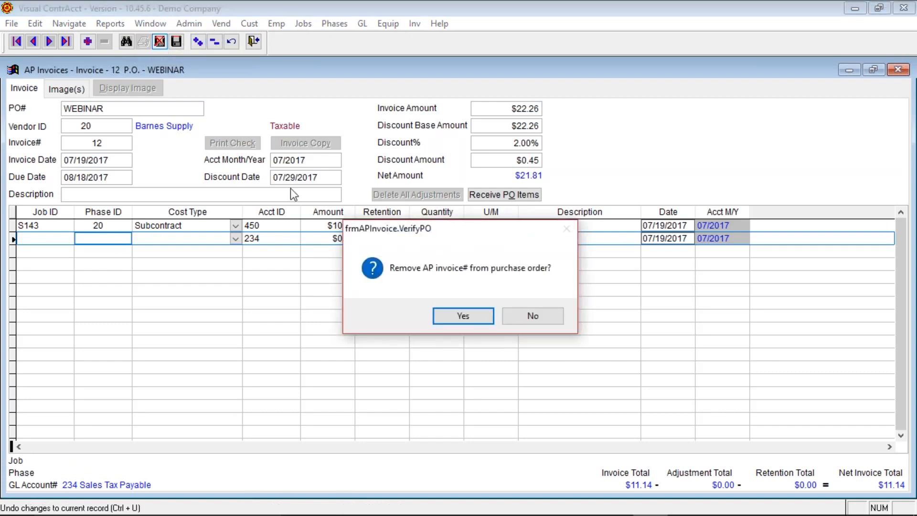
pyautogui.click(460, 317)
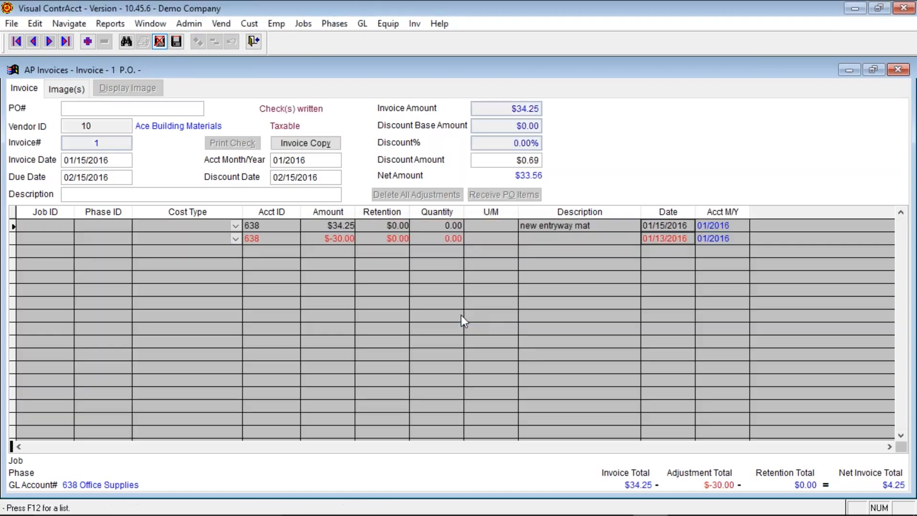
pyautogui.click(259, 43)
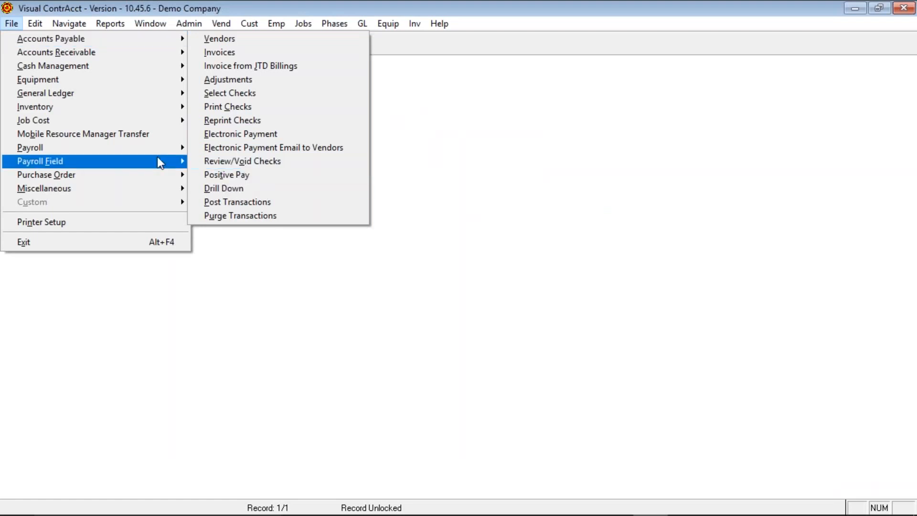
# Open purchase order WEBINAR and review the received, date, invoice, serial ID and asset tag columns of its line details
pyautogui.moveTo(138, 175)
pyautogui.click(216, 175)
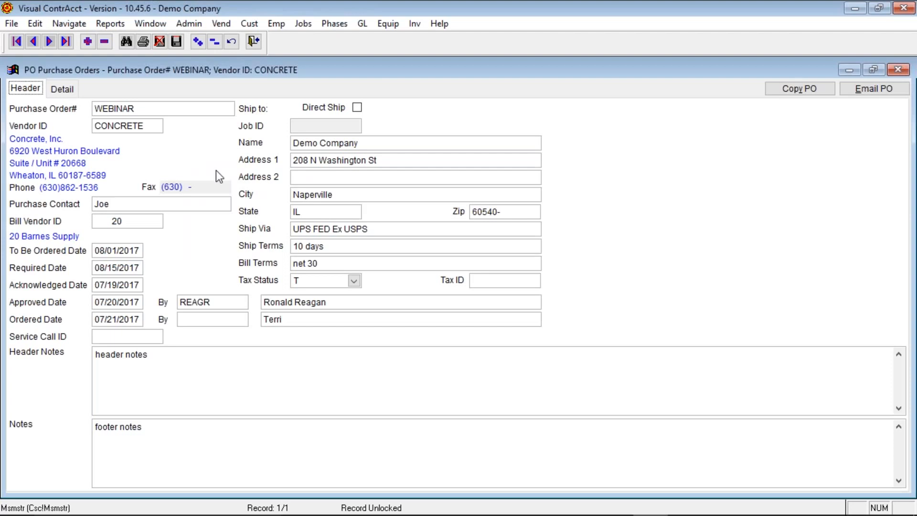
pyautogui.click(69, 90)
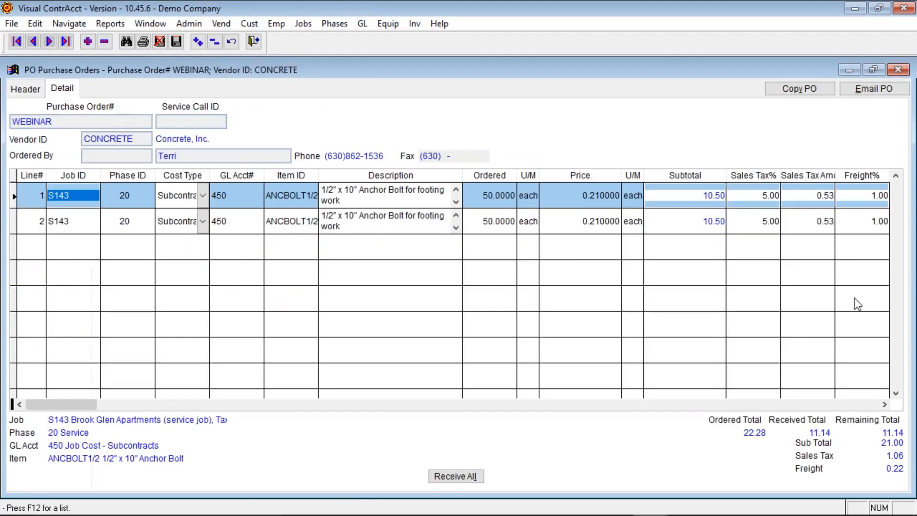
pyautogui.click(883, 405)
pyautogui.moveTo(883, 406); pyautogui.dragTo(882, 408)
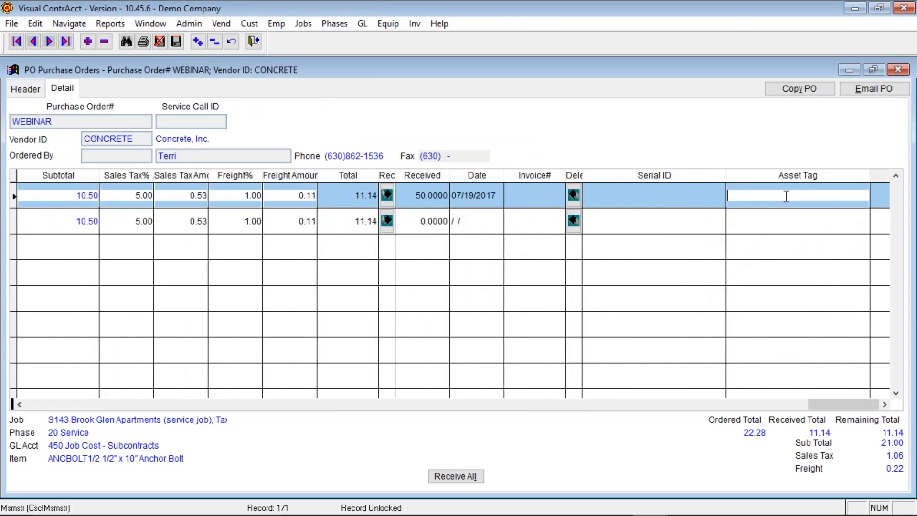
pyautogui.click(701, 199)
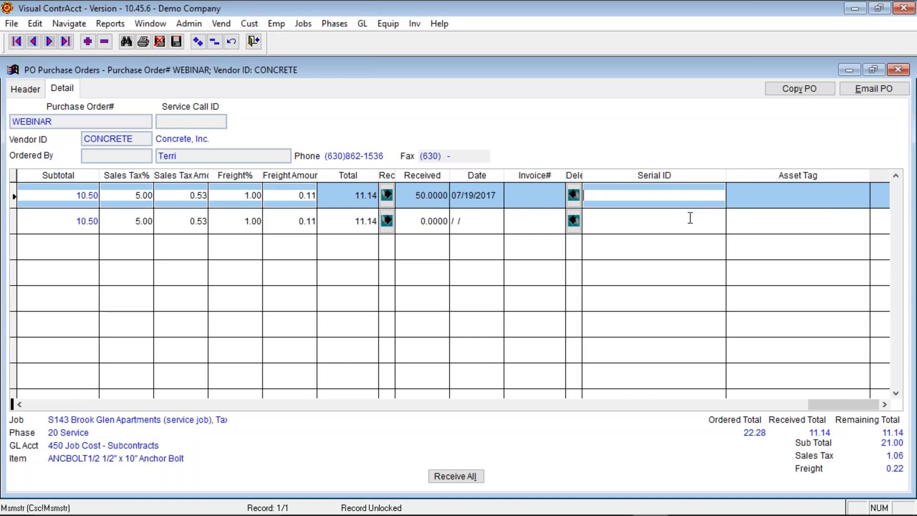
pyautogui.click(19, 404)
pyautogui.moveTo(19, 404); pyautogui.dragTo(20, 405)
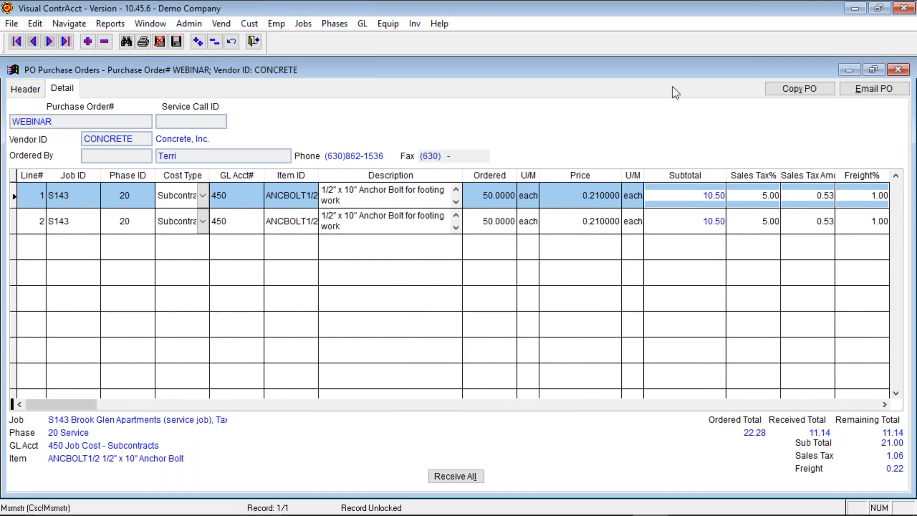
# Inspect the source and destination numbers in the purchase order copy dialog, leaving without copying
pyautogui.click(804, 90)
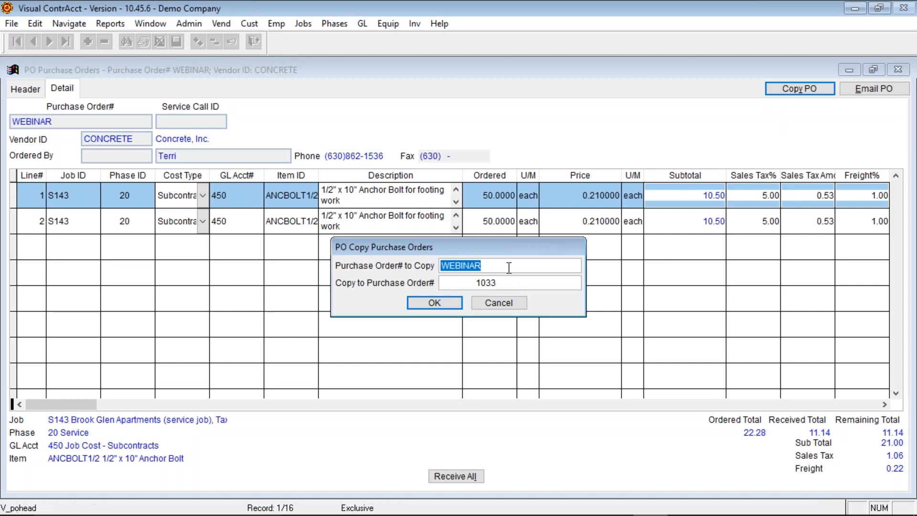
pyautogui.click(510, 282)
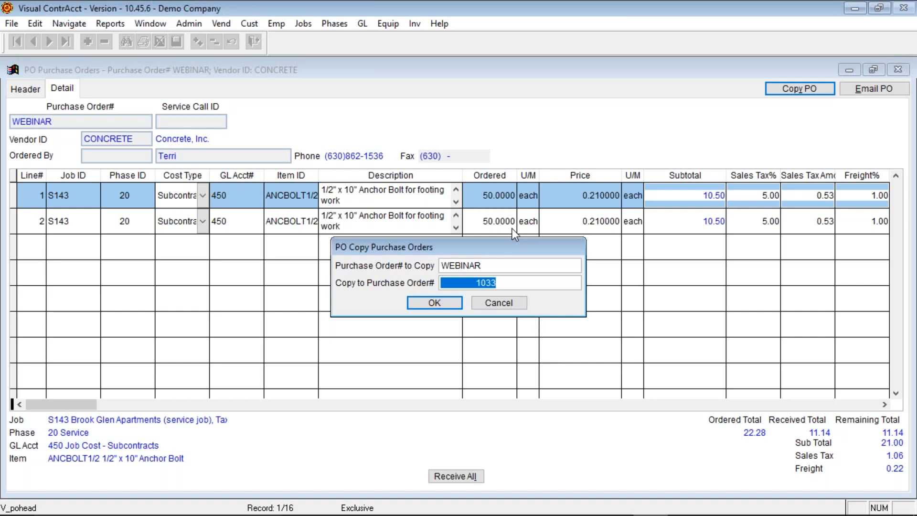
pyautogui.click(502, 304)
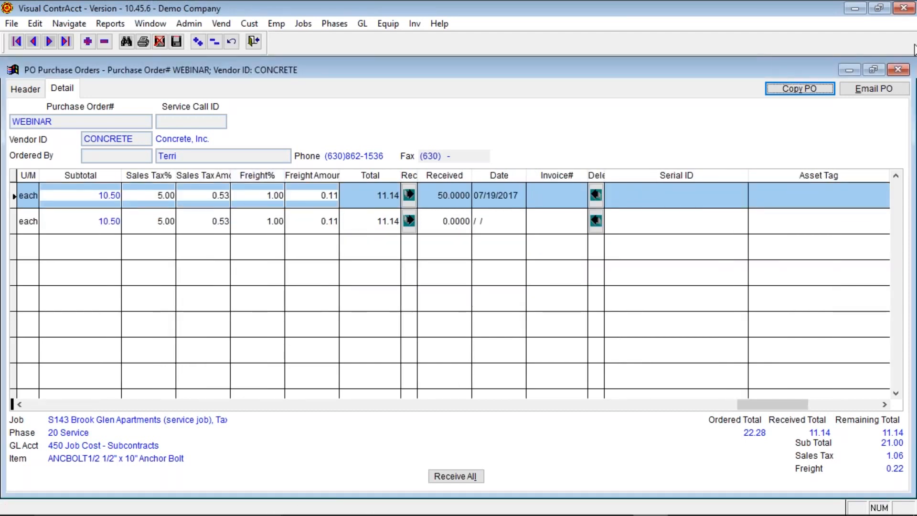
# Generate an email for the purchase order with the Purchase Order heading, signature line, prices and item IDs, and bring up the Outlook draft
pyautogui.click(873, 91)
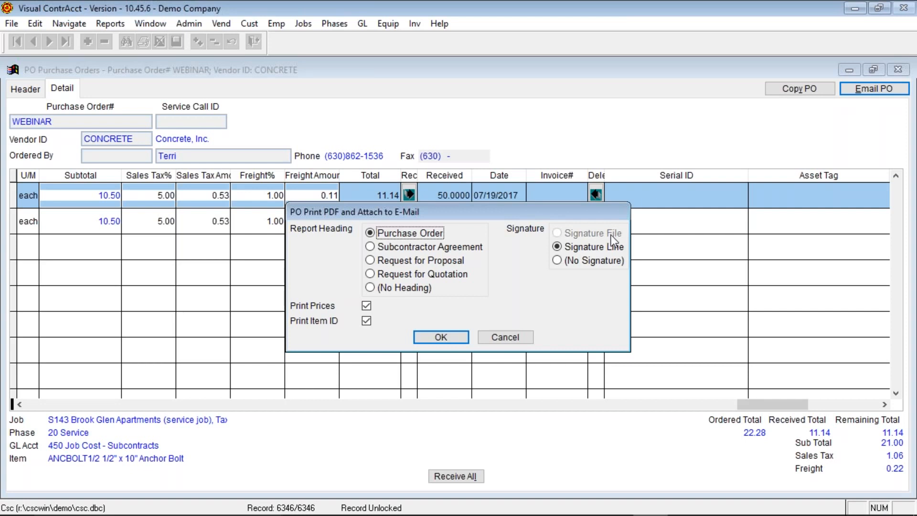
pyautogui.click(440, 338)
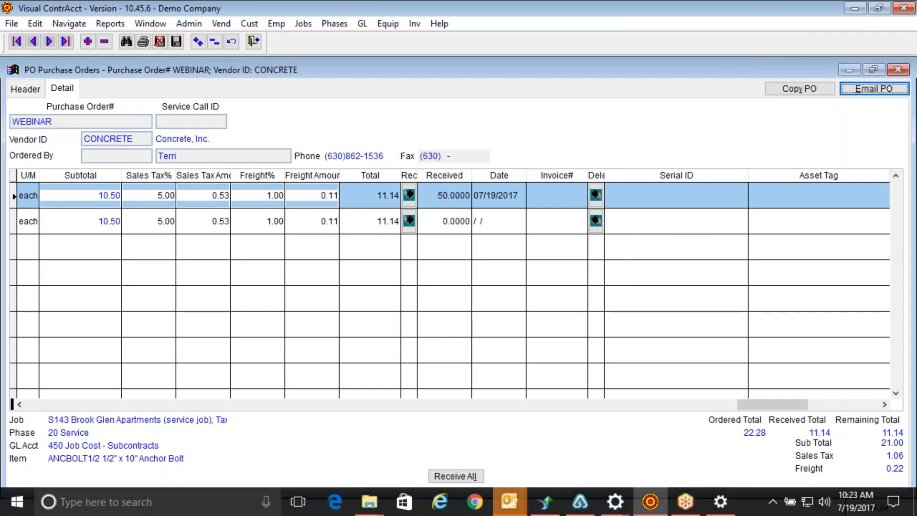
pyautogui.moveTo(509, 501)
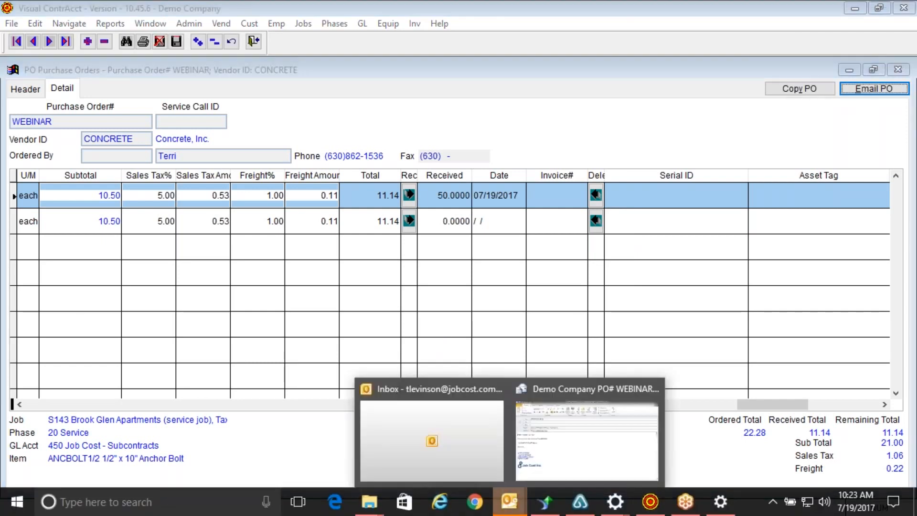
pyautogui.click(549, 458)
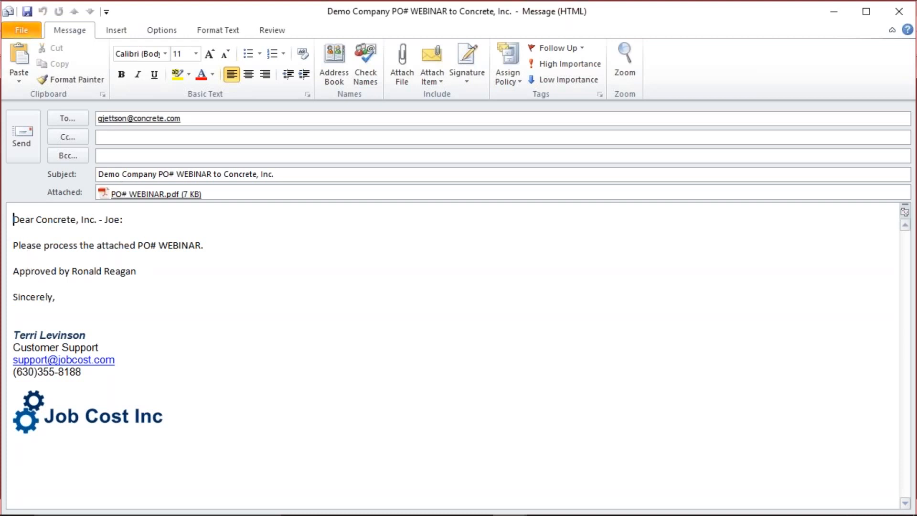
# Review the attached PO# WEBINAR.pdf down to its legal text, then minimize the PDF and the email draft
pyautogui.click(135, 194)
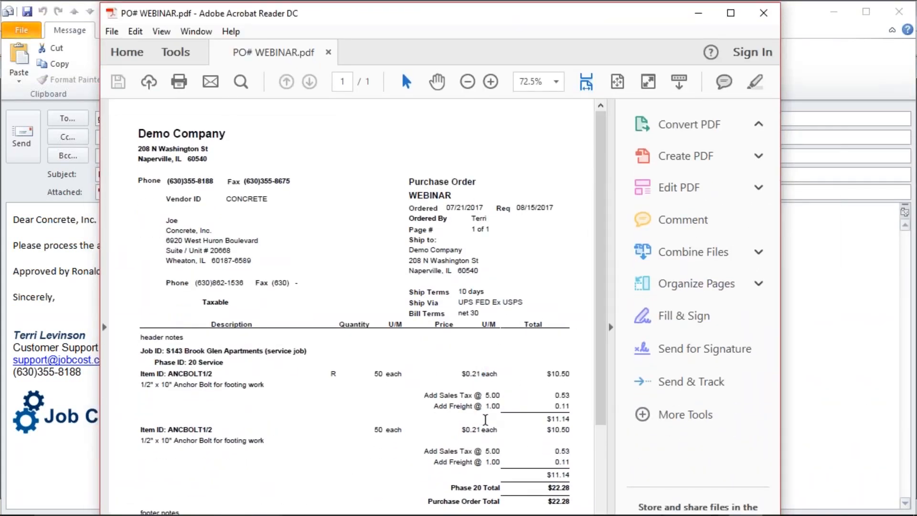
pyautogui.scroll(-3, 486, 419)
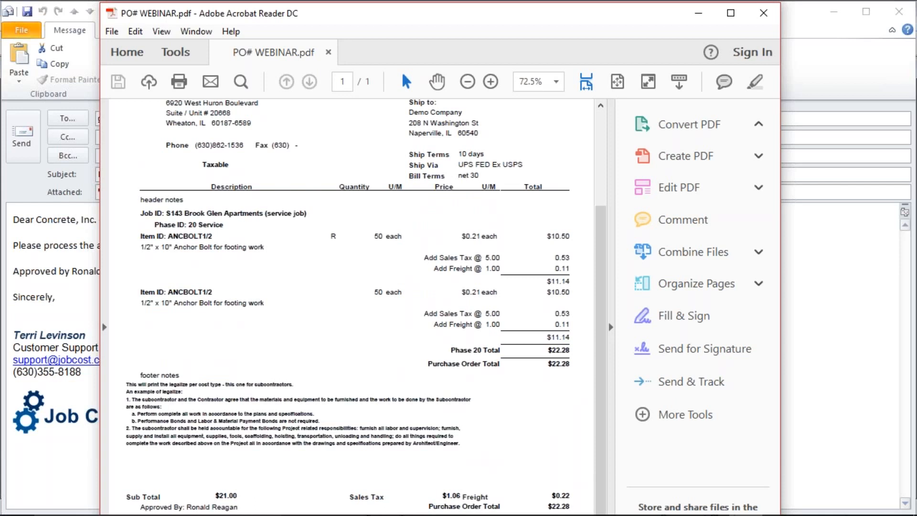
pyautogui.scroll(-1, 366, 307)
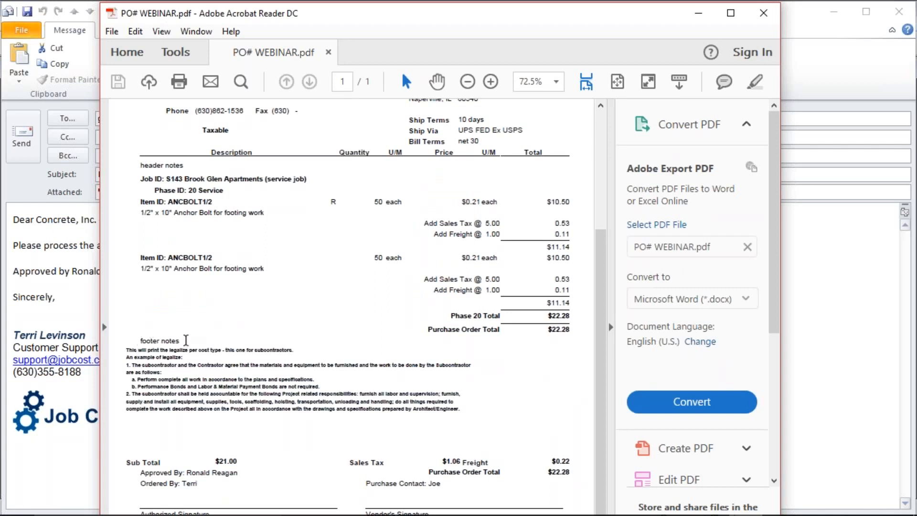
pyautogui.moveTo(126, 350); pyautogui.dragTo(478, 406)
pyautogui.doubleClick(449, 408)
pyautogui.click(698, 13)
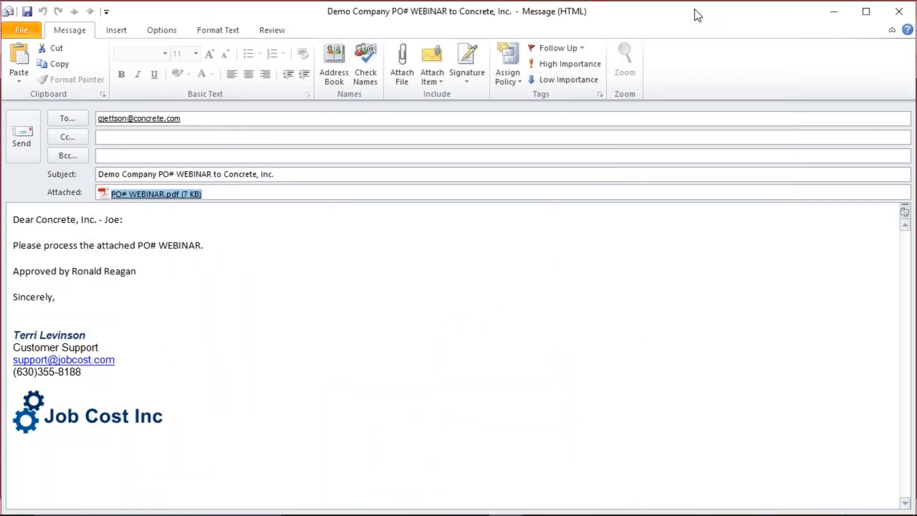
pyautogui.click(836, 10)
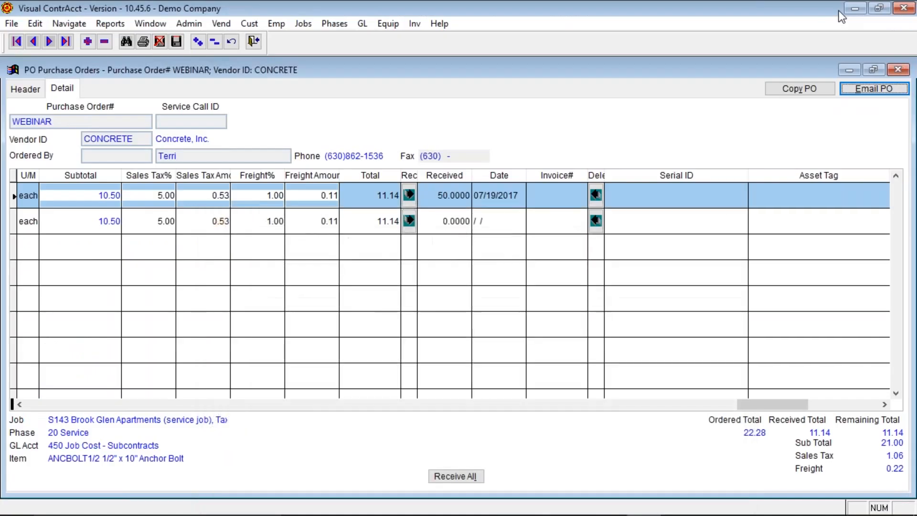
# Open the purchase order controls and examine the legal text for Labor, Labor Burden, Equipment and Material
pyautogui.click(197, 26)
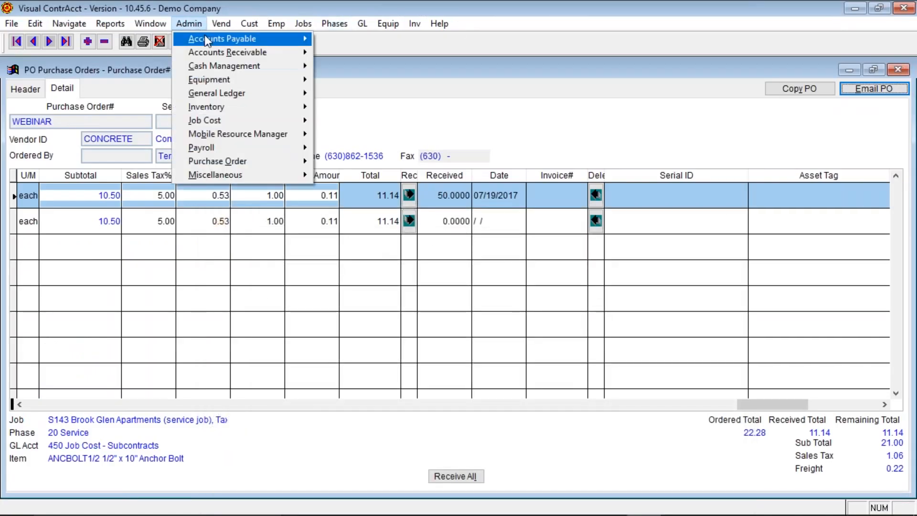
pyautogui.moveTo(239, 159)
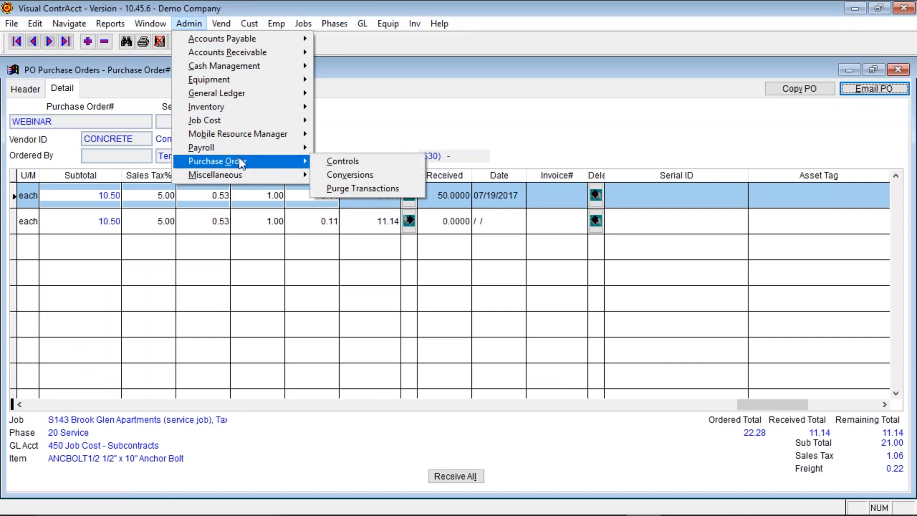
pyautogui.click(328, 162)
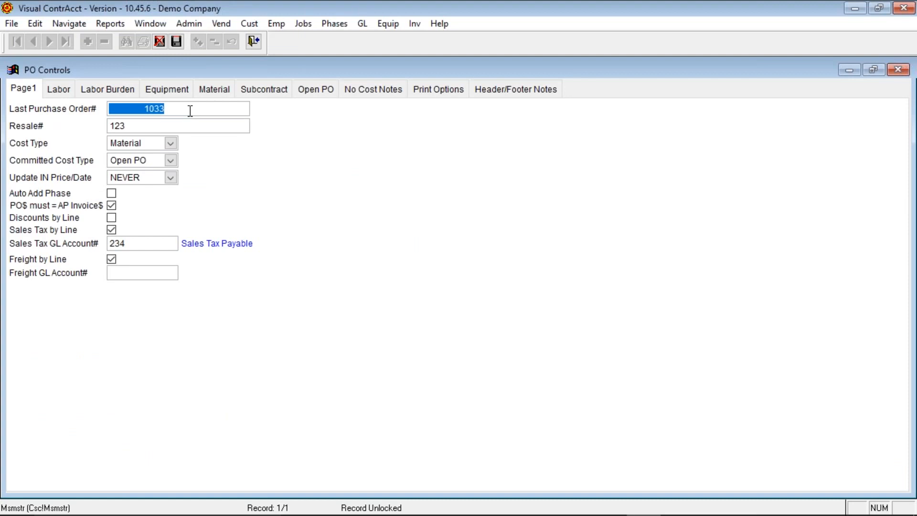
pyautogui.click(55, 88)
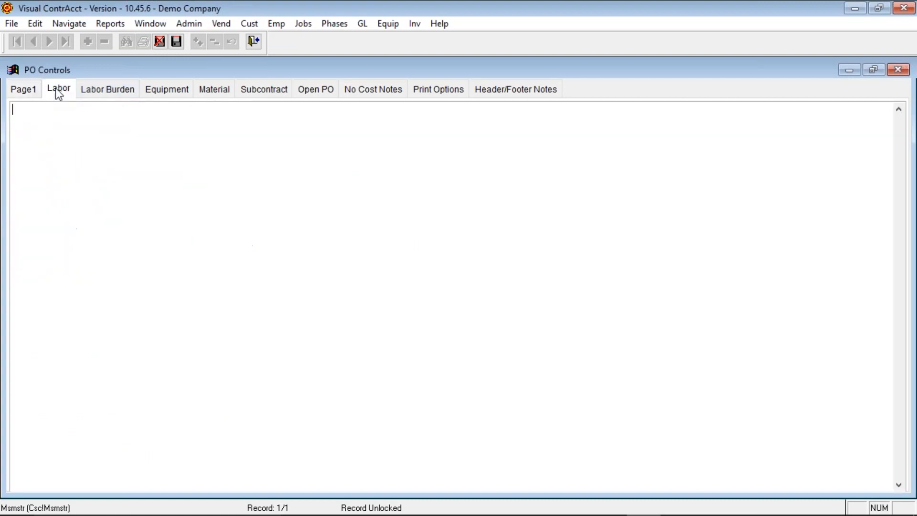
pyautogui.click(115, 92)
pyautogui.click(191, 90)
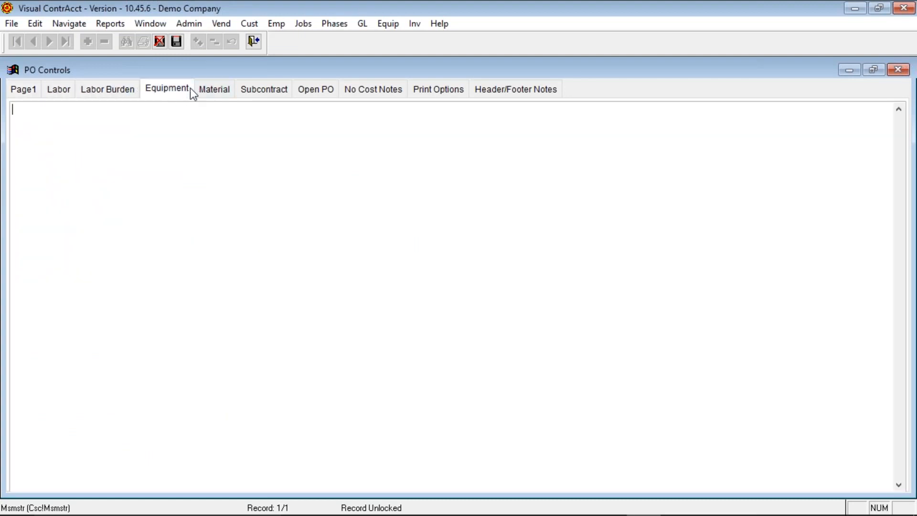
pyautogui.click(201, 90)
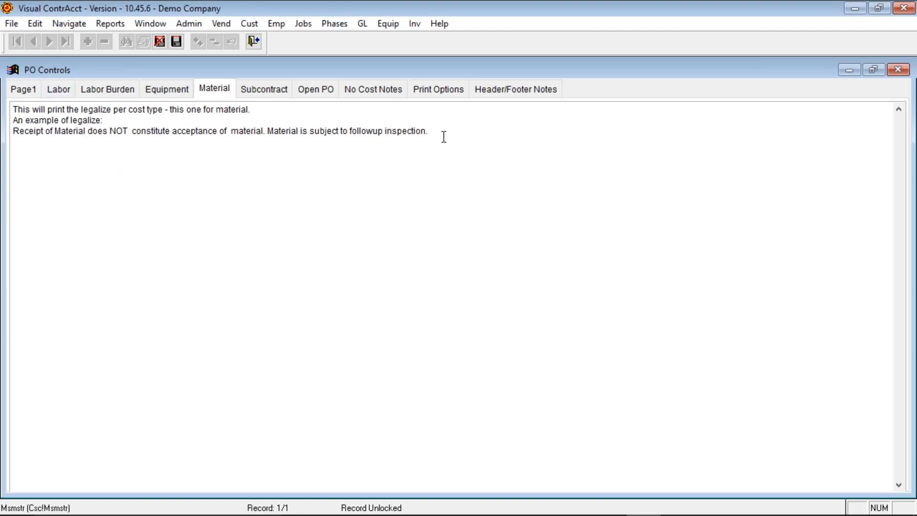
# Bring PO# WEBINAR.pdf back up in Acrobat Reader, maximize it to view its printed legal text, then minimize it
pyautogui.moveTo(595, 512)
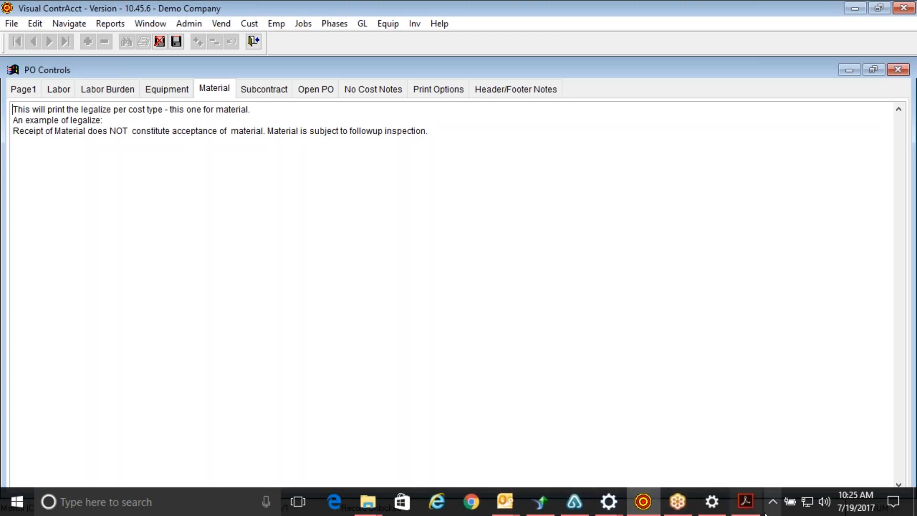
pyautogui.click(746, 501)
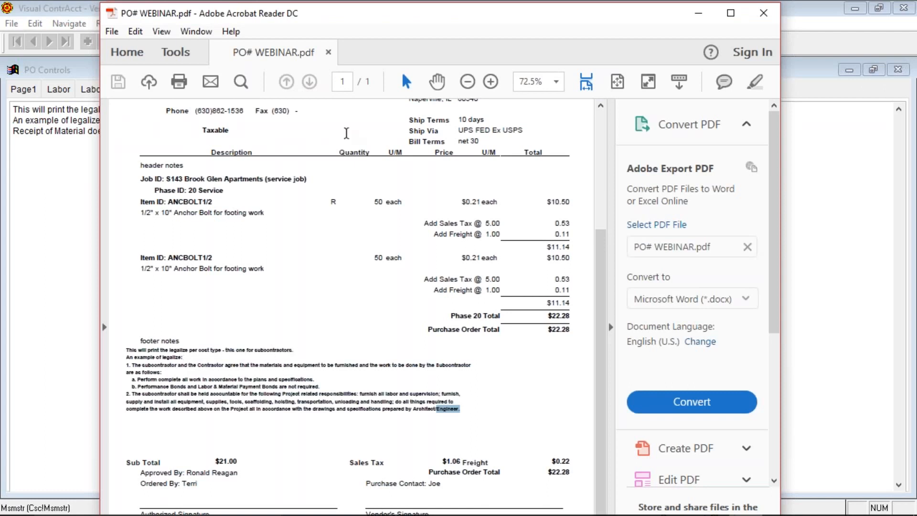
pyautogui.moveTo(376, 21); pyautogui.dragTo(494, 10)
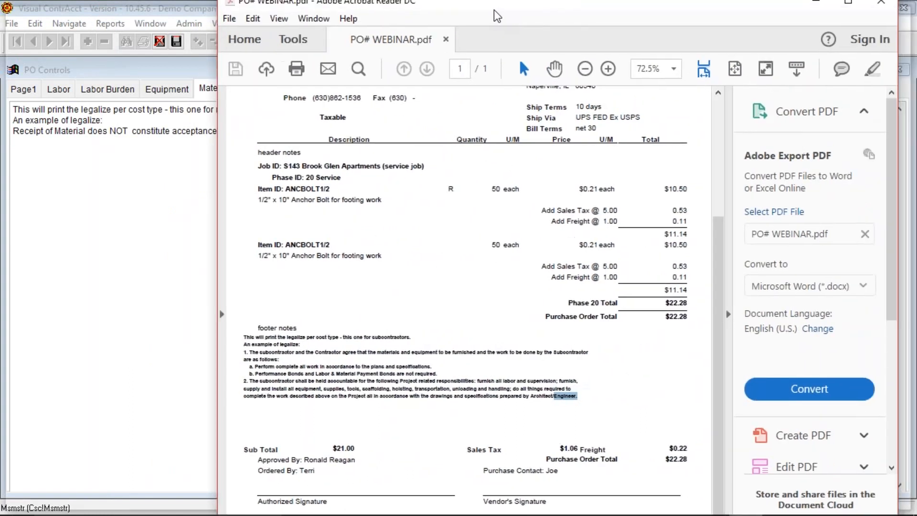
pyautogui.doubleClick(494, 10)
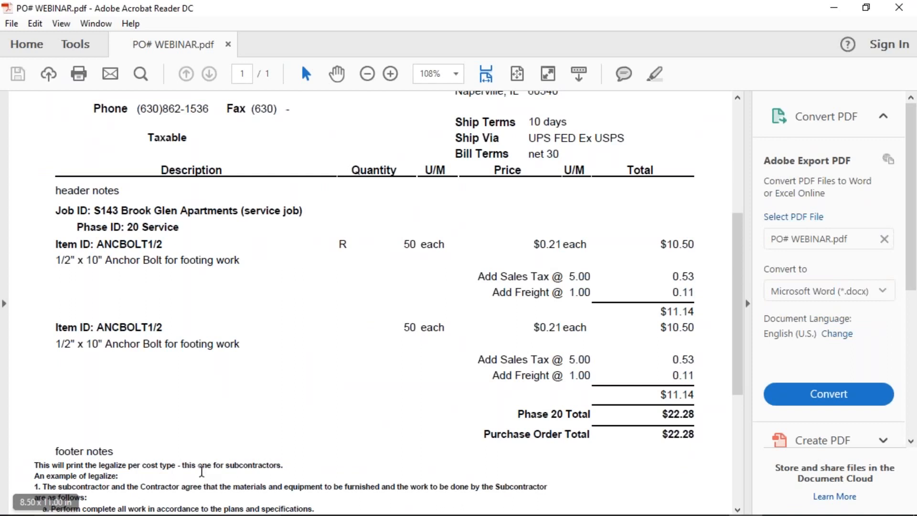
pyautogui.click(833, 7)
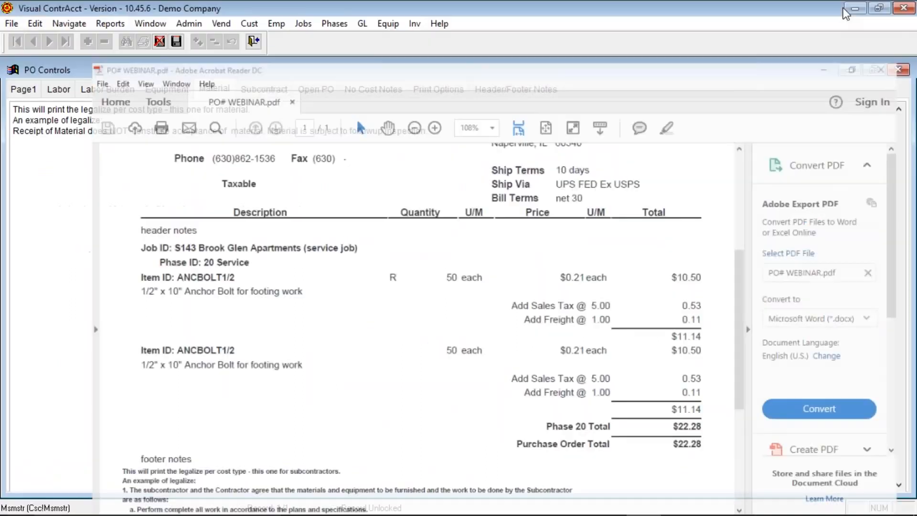
# Examine the Subcontract legal text in the purchase order controls and compare it with the Open PO and Material texts
pyautogui.click(288, 85)
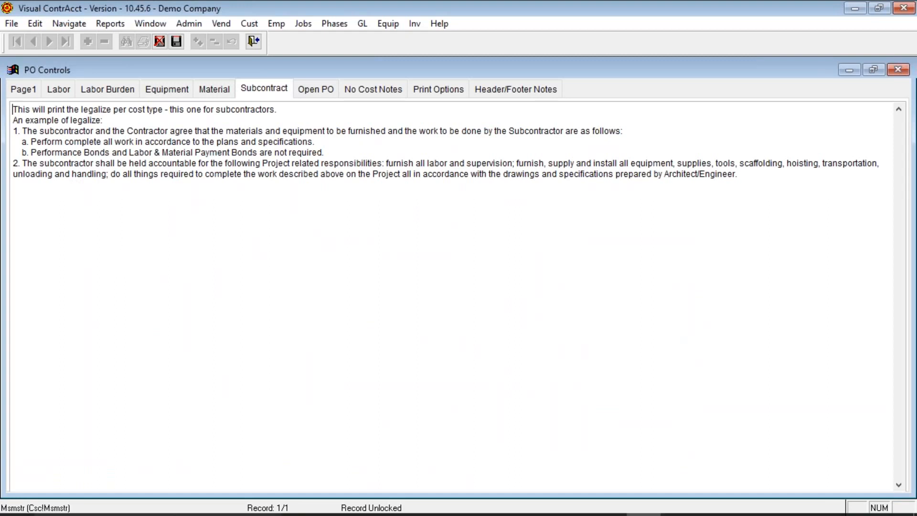
pyautogui.moveTo(286, 515)
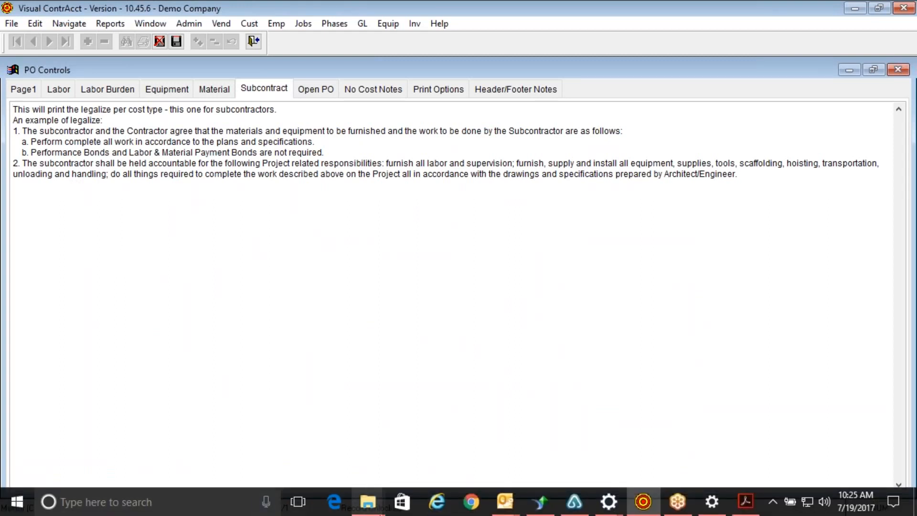
pyautogui.rightClick(367, 501)
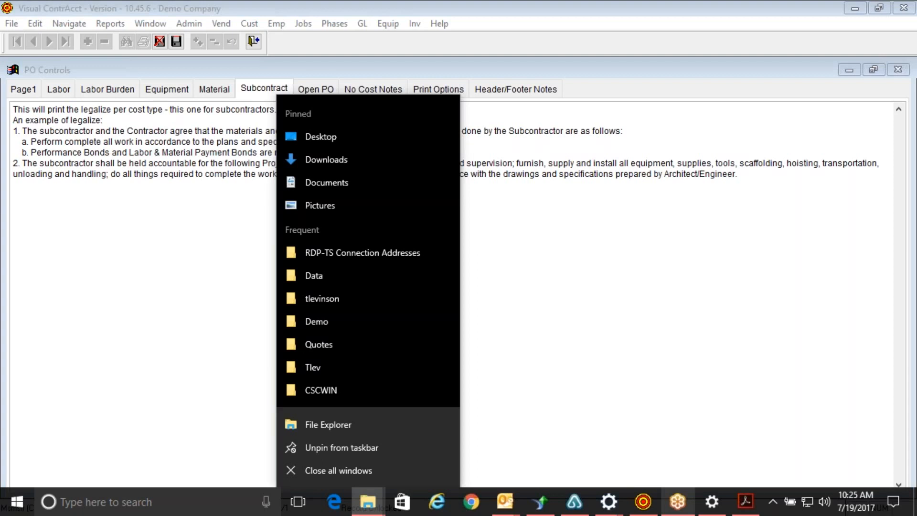
pyautogui.press('Escape')
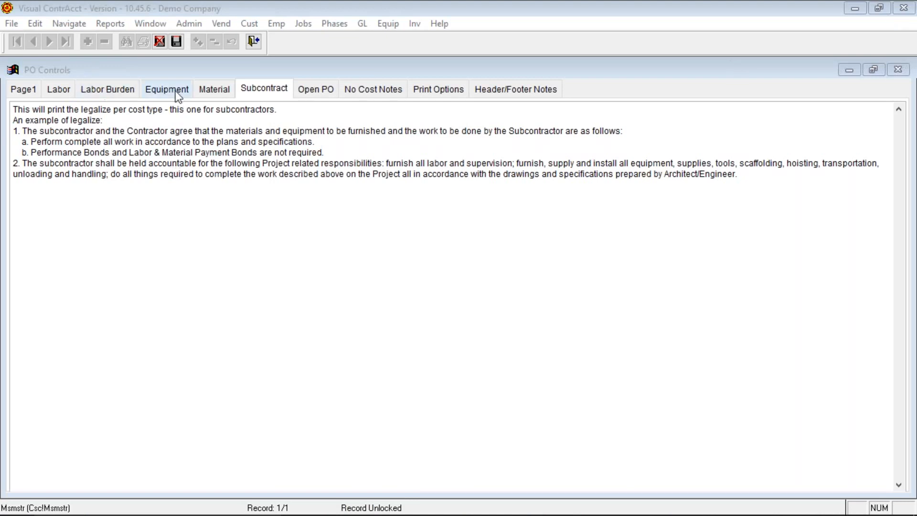
pyautogui.click(317, 88)
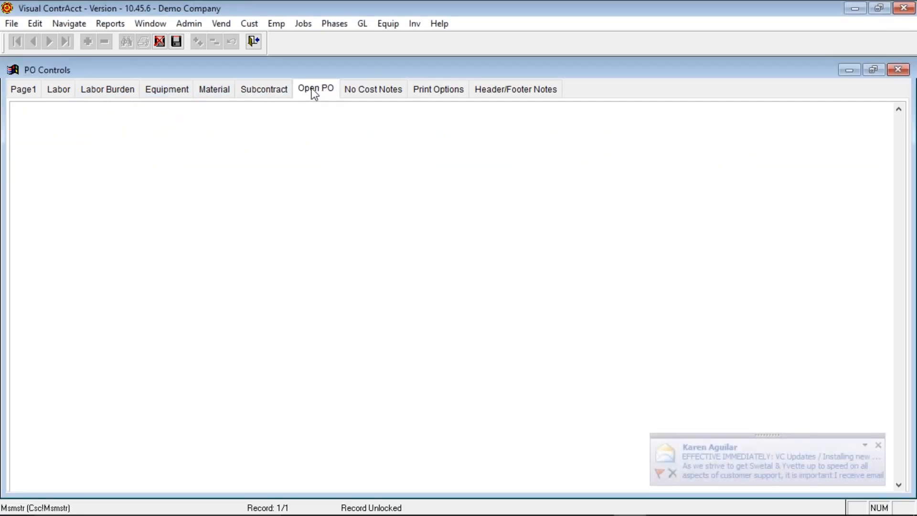
pyautogui.click(209, 92)
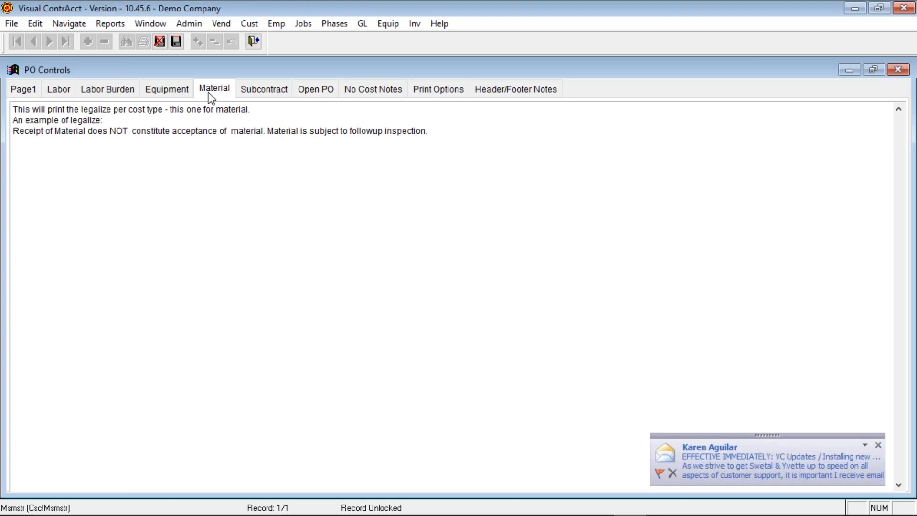
# Return to PO# WEBINAR.pdf in Acrobat Reader, read its footer legal text and document header, and minimize it again
pyautogui.moveTo(629, 512)
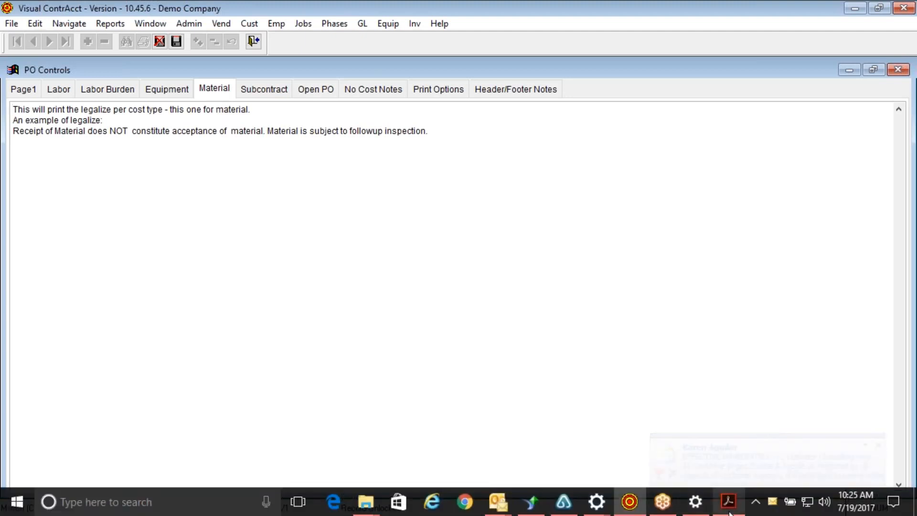
pyautogui.click(729, 511)
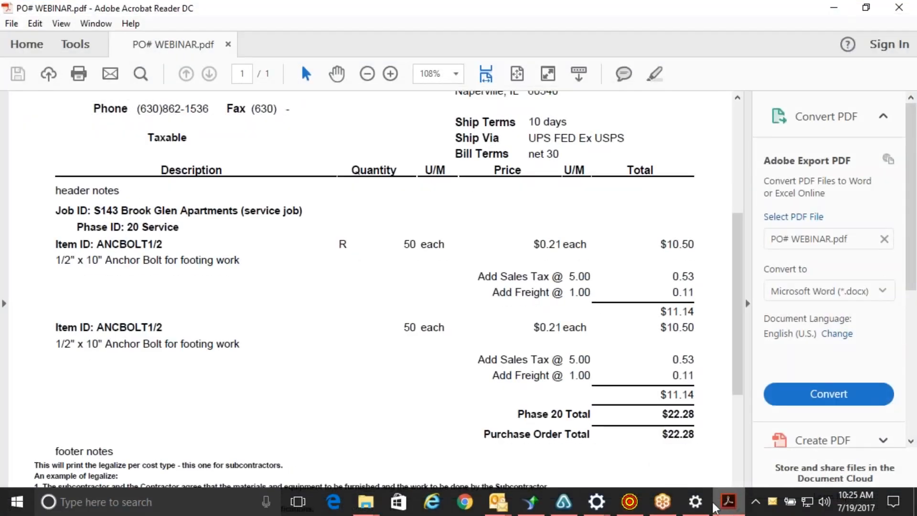
pyautogui.scroll(-3, 229, 417)
pyautogui.scroll(-1, 211, 377)
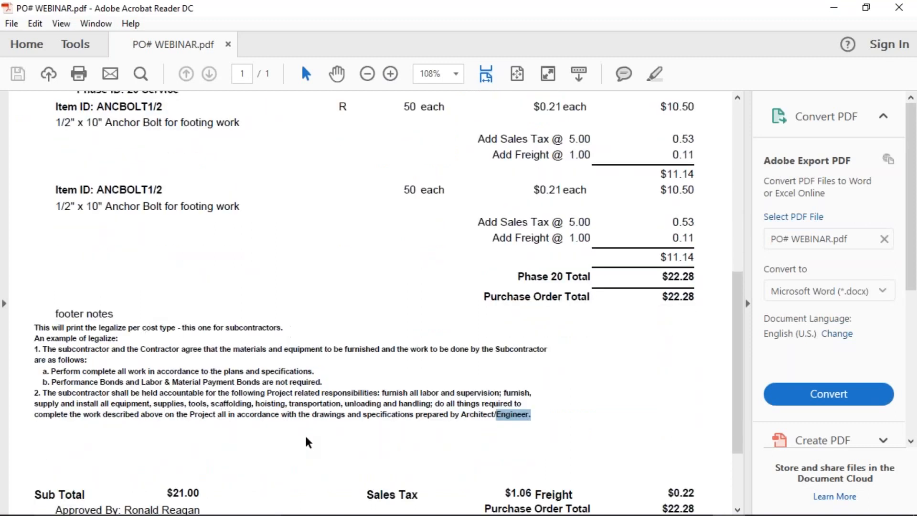
pyautogui.click(306, 413)
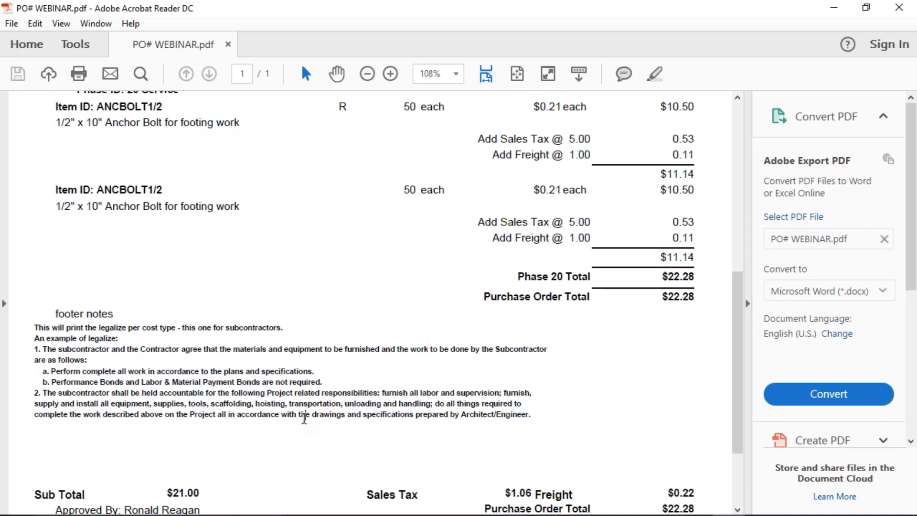
pyautogui.scroll(10, 304, 416)
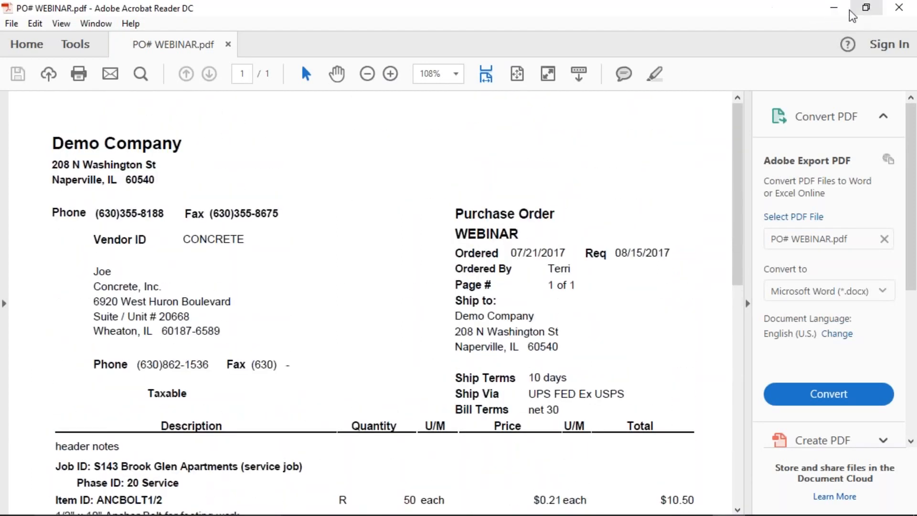
pyautogui.click(834, 8)
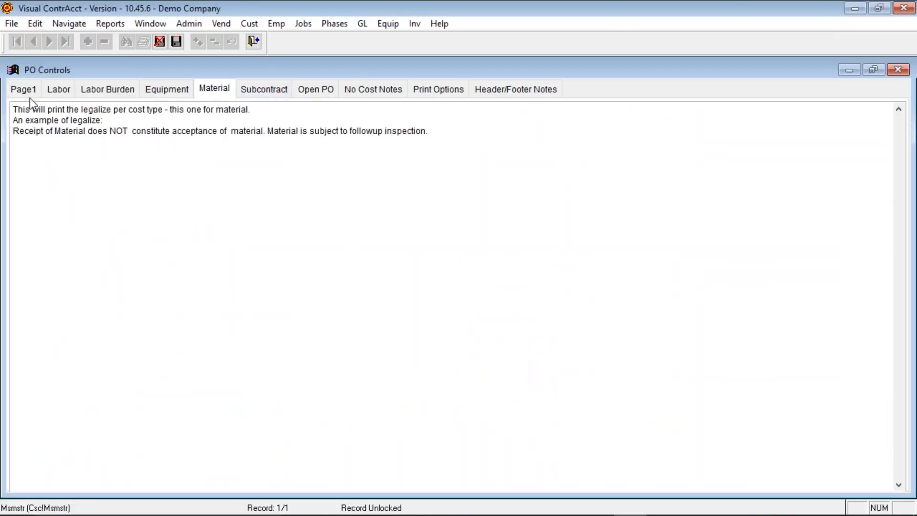
# Examine the purchase order header and footer notes and the print options in the purchase order controls
pyautogui.click(509, 90)
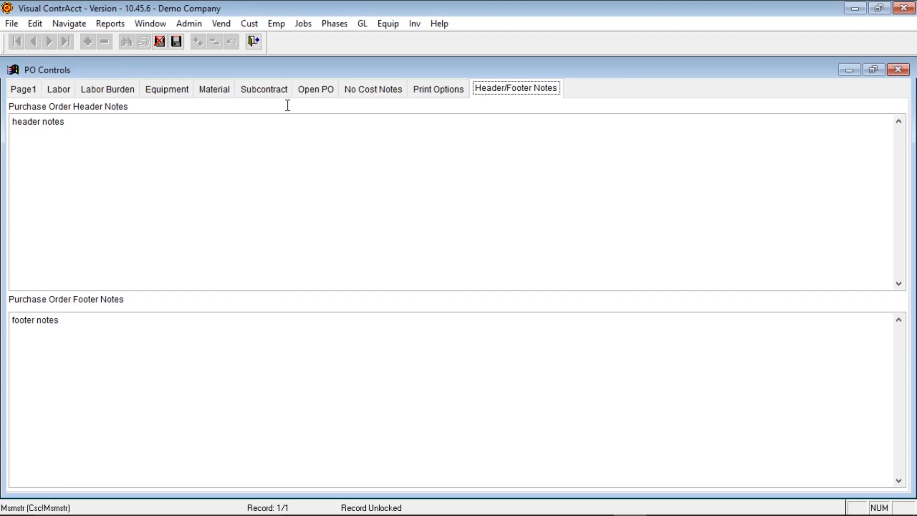
pyautogui.click(443, 88)
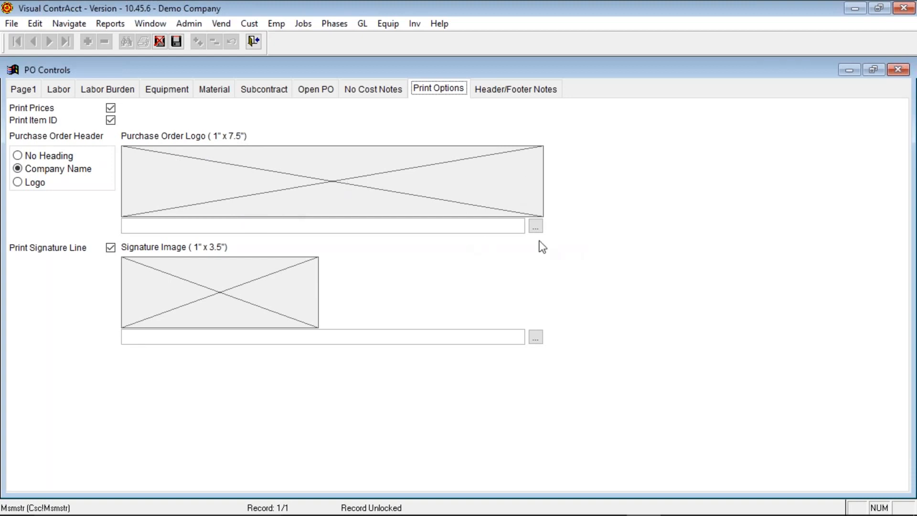
# Load Company logo.jpg from the Logo folder on Local Disk (C:) as the purchase order logo
pyautogui.click(536, 227)
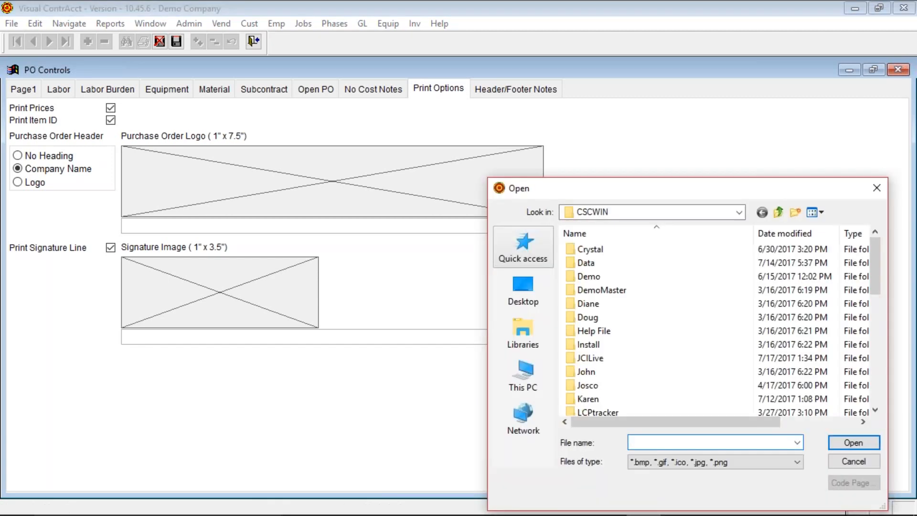
pyautogui.click(738, 216)
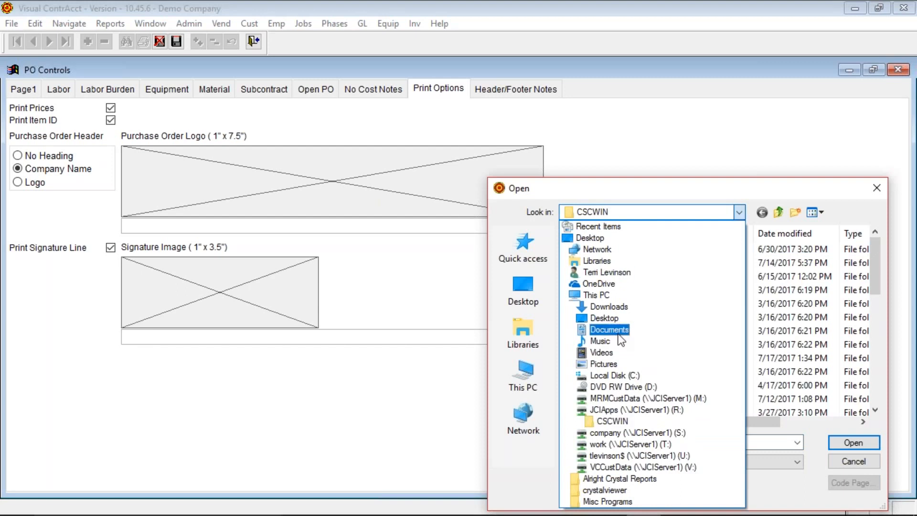
pyautogui.click(609, 379)
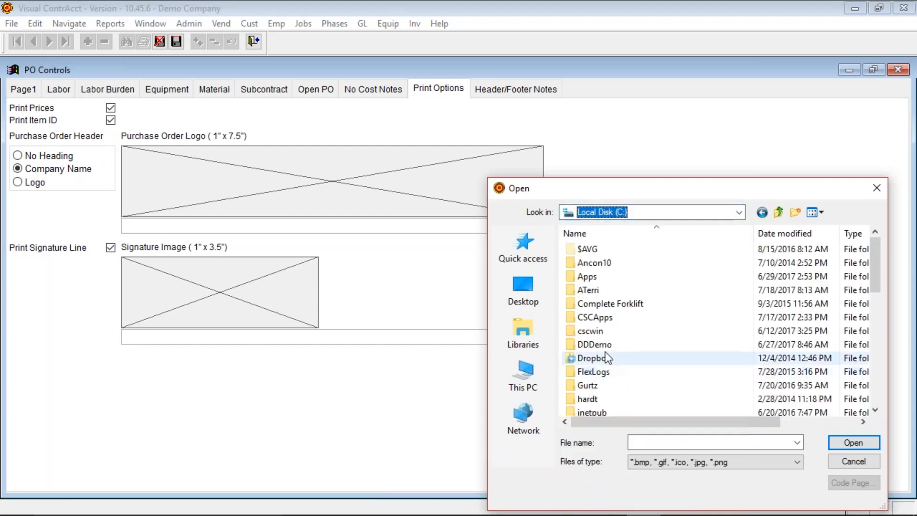
pyautogui.scroll(-3, 609, 337)
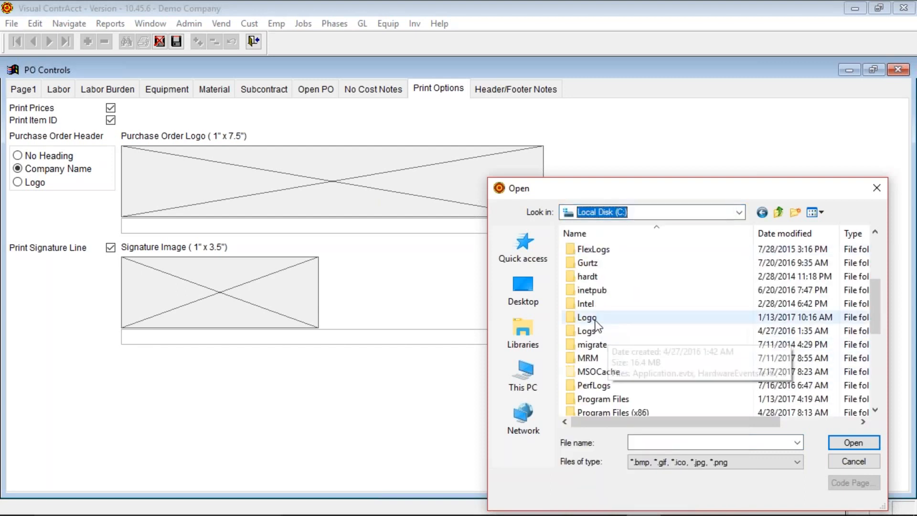
pyautogui.doubleClick(588, 317)
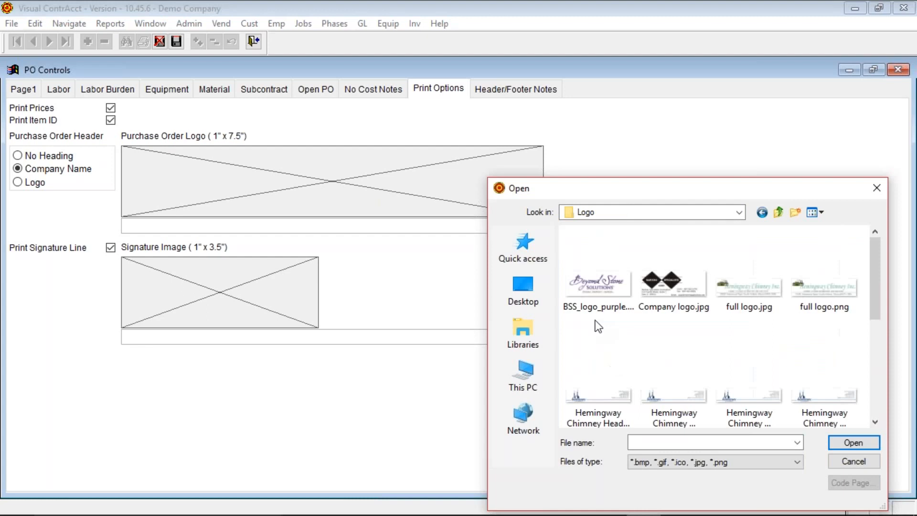
pyautogui.click(661, 293)
pyautogui.doubleClick(661, 294)
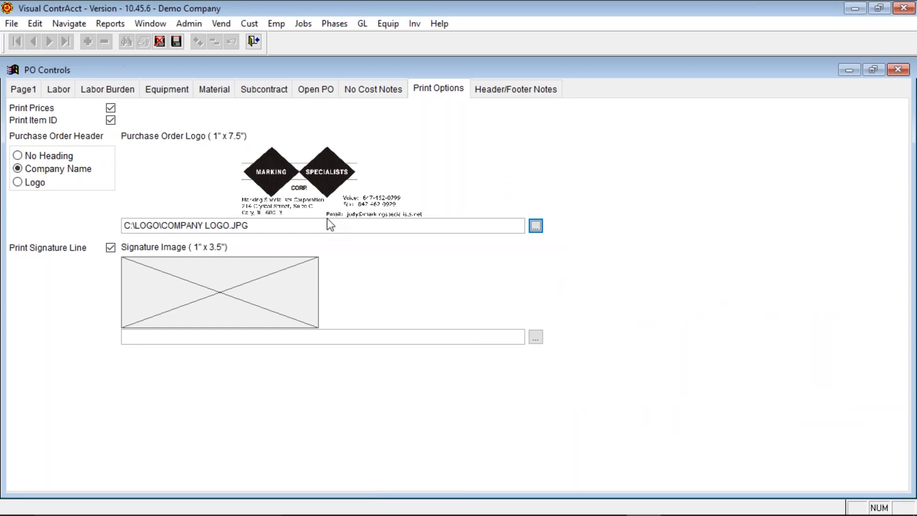
# Clear the image path of the purchase order logo
pyautogui.moveTo(269, 227); pyautogui.dragTo(92, 225)
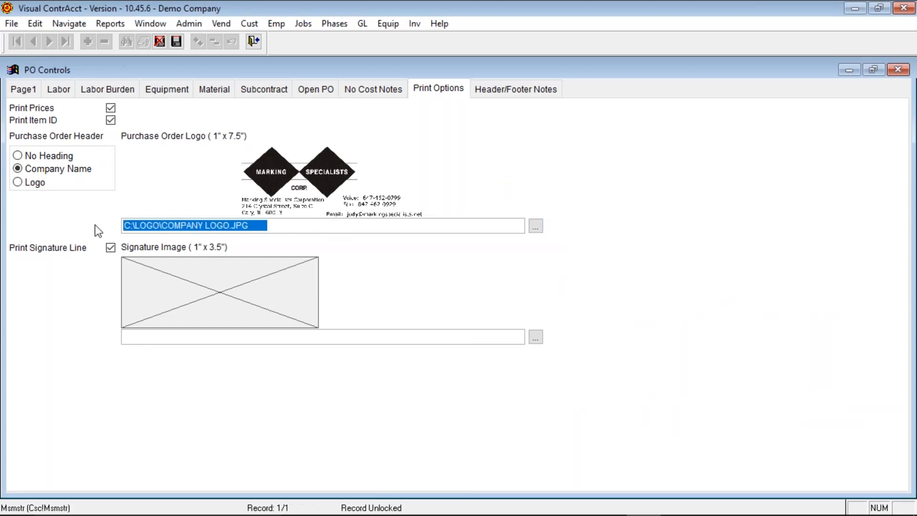
pyautogui.press('Delete')
pyautogui.press('Tab')
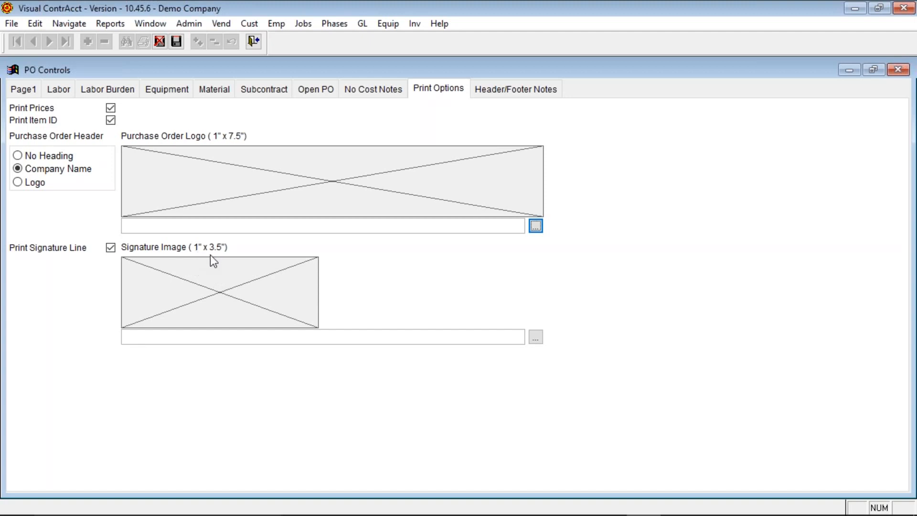
# Look at the file selection for the signature image, leaving without choosing an image
pyautogui.click(539, 337)
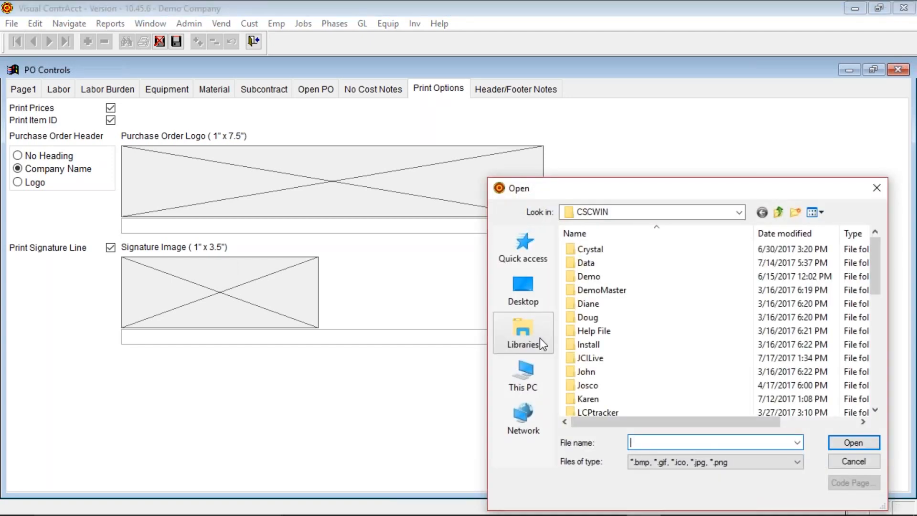
pyautogui.click(854, 461)
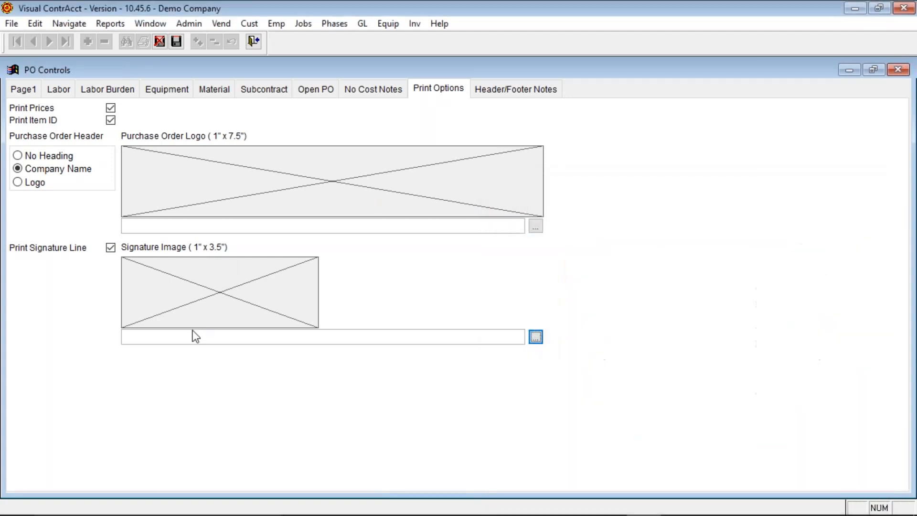
pyautogui.click(358, 336)
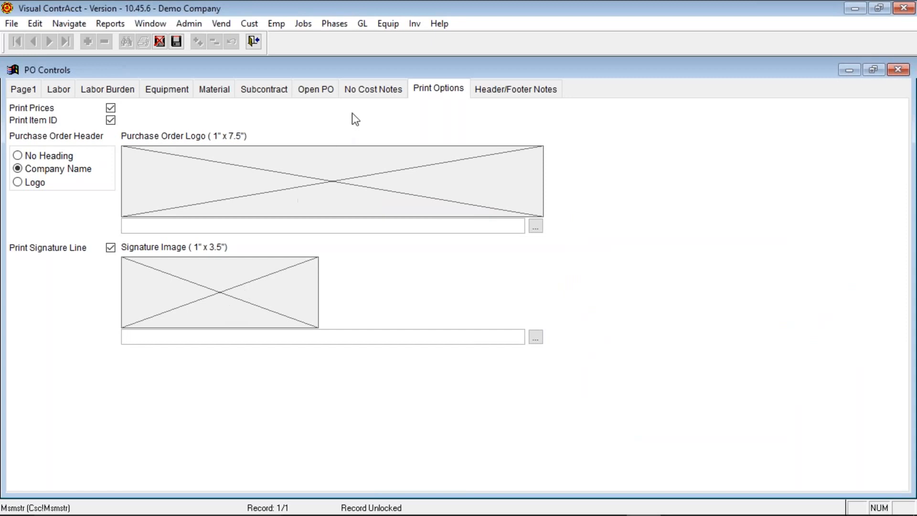
# Check the No Cost Notes, Open PO and Subcontract texts in the purchase order controls
pyautogui.click(359, 89)
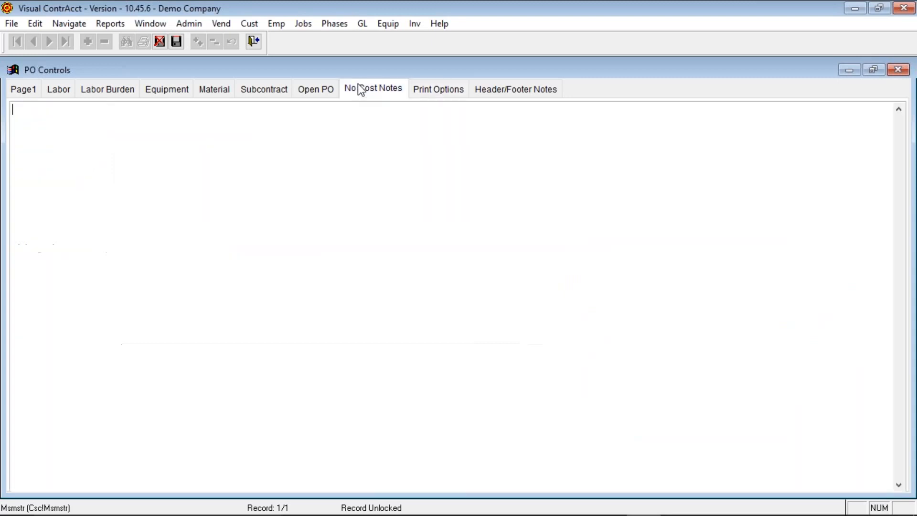
pyautogui.click(317, 90)
pyautogui.click(267, 90)
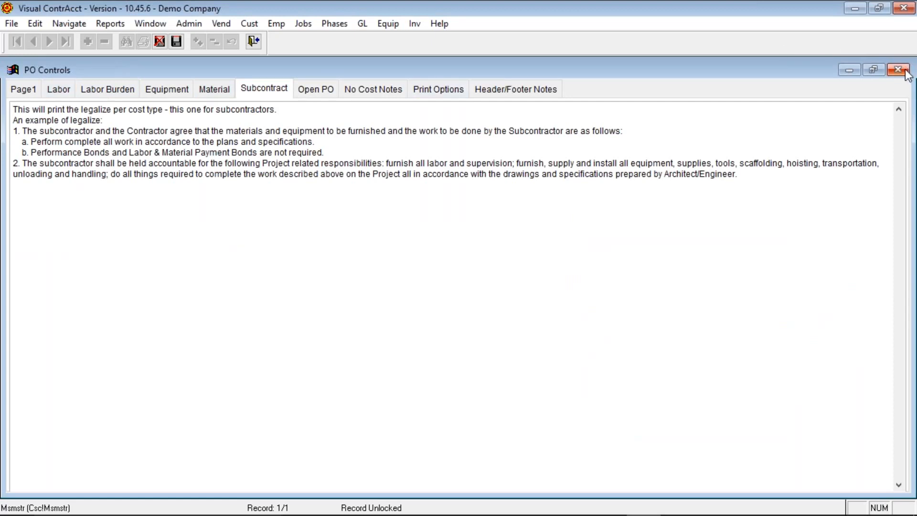
# Review the general purchase order controls: resale number, cost type, committed cost type, Update IN Price/Date choices and PO-to-AP invoice matching
pyautogui.click(31, 92)
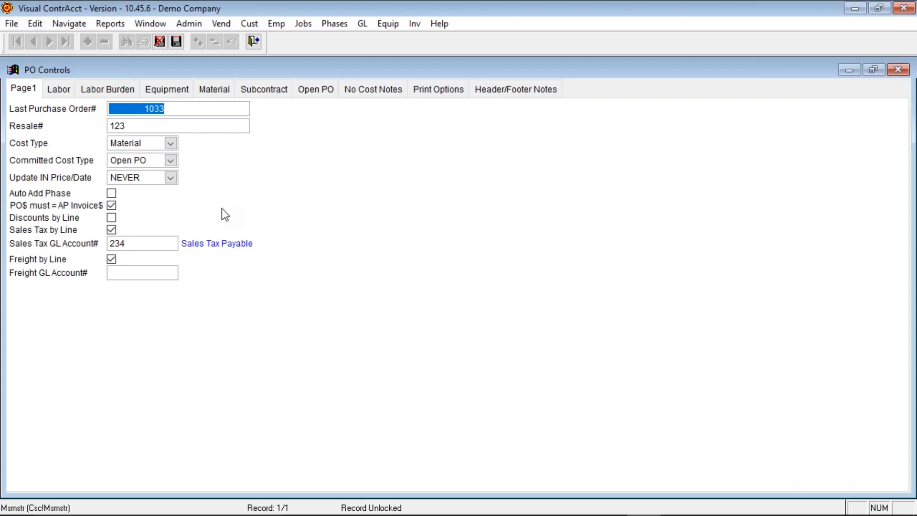
pyautogui.doubleClick(207, 128)
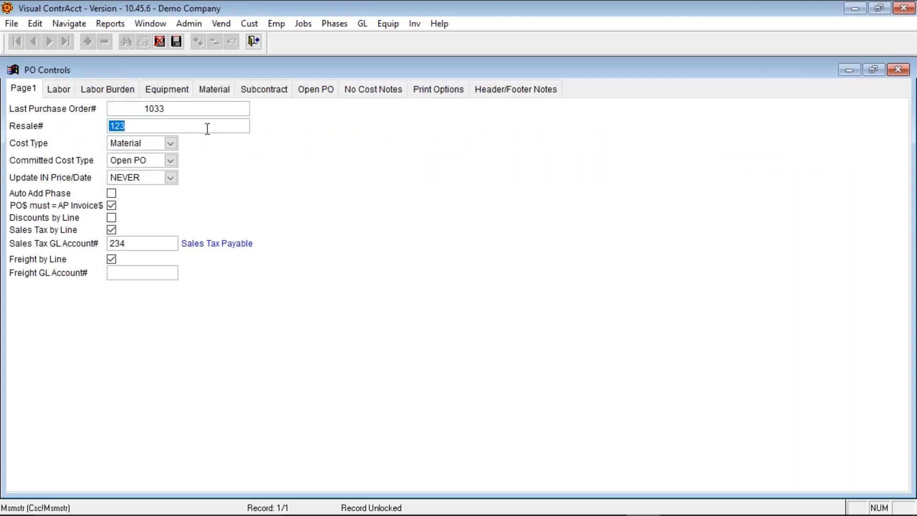
pyautogui.click(173, 142)
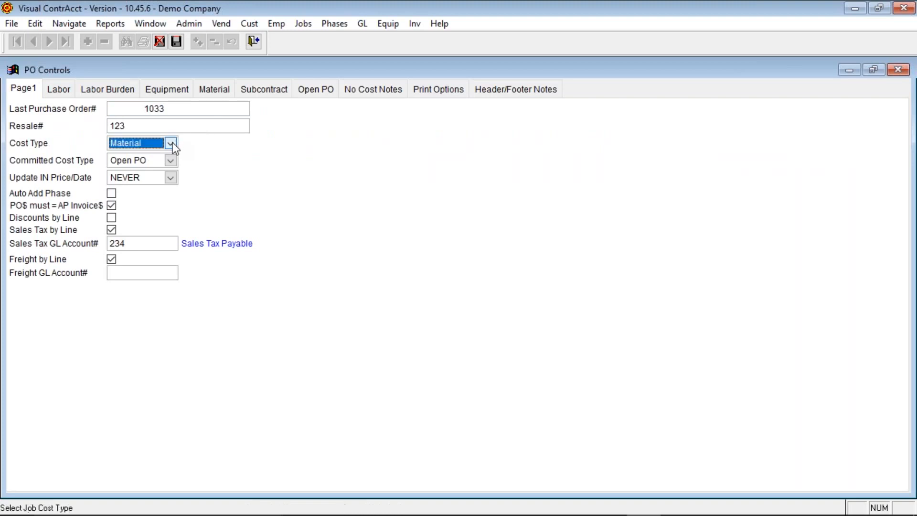
pyautogui.click(173, 143)
pyautogui.click(170, 161)
pyautogui.click(170, 161)
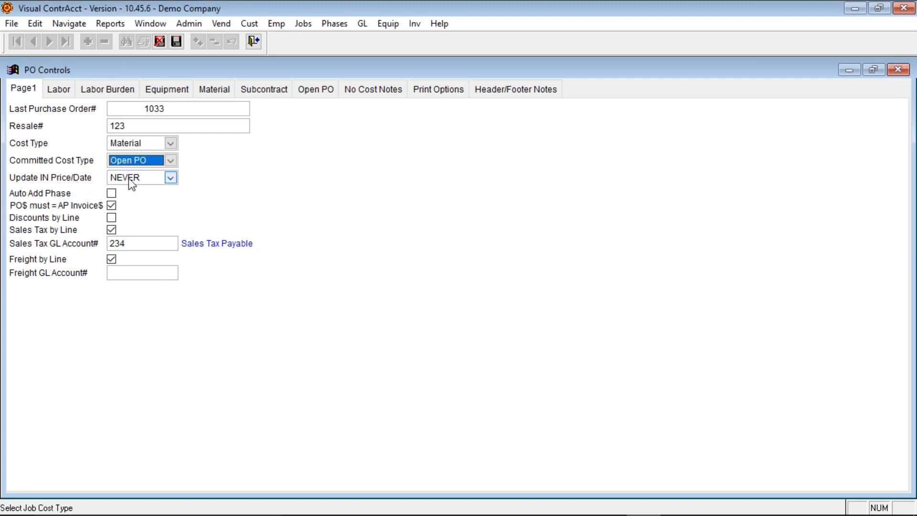
pyautogui.click(170, 178)
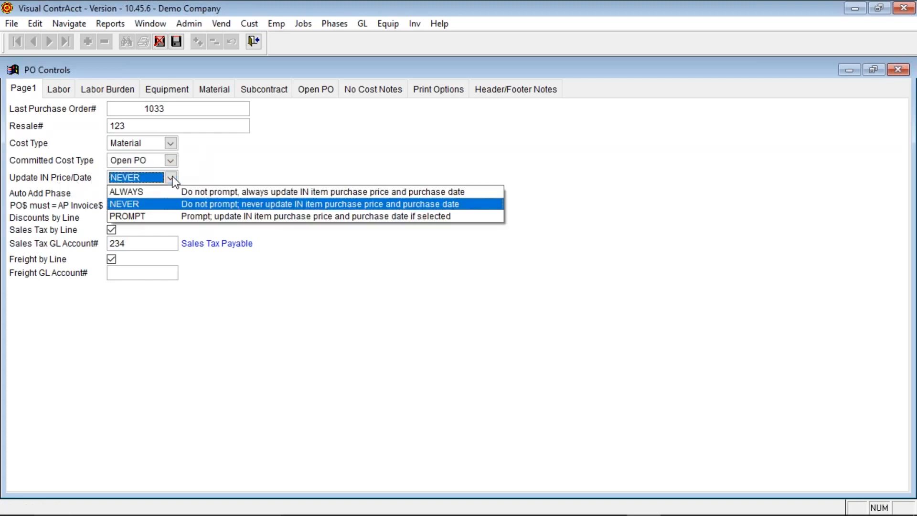
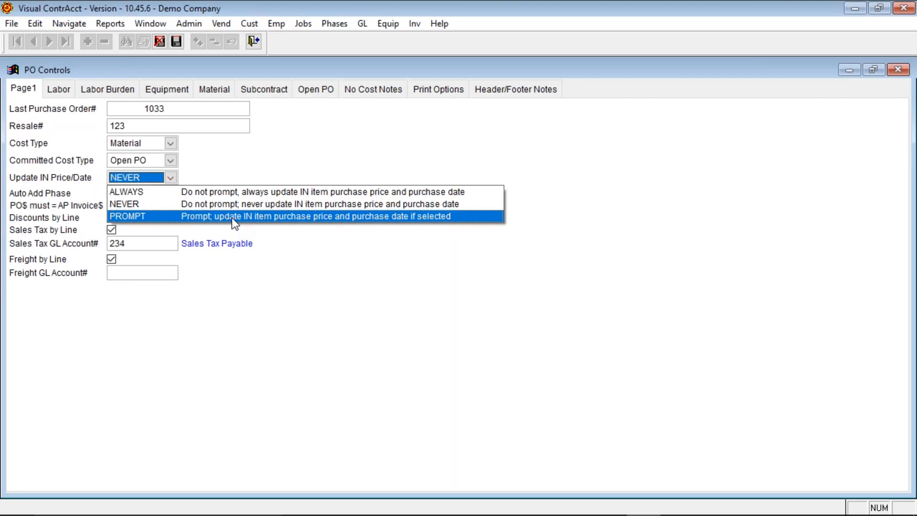
pyautogui.click(230, 171)
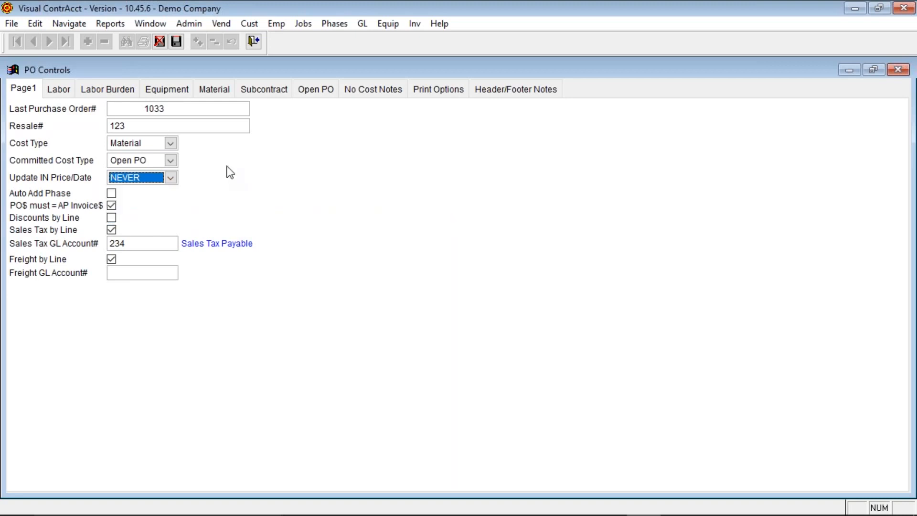
pyautogui.click(111, 205)
# Open the WEBINAR purchase order in a new window and examine the sales tax and freight columns of its detail lines
pyautogui.click(12, 23)
pyautogui.moveTo(56, 161)
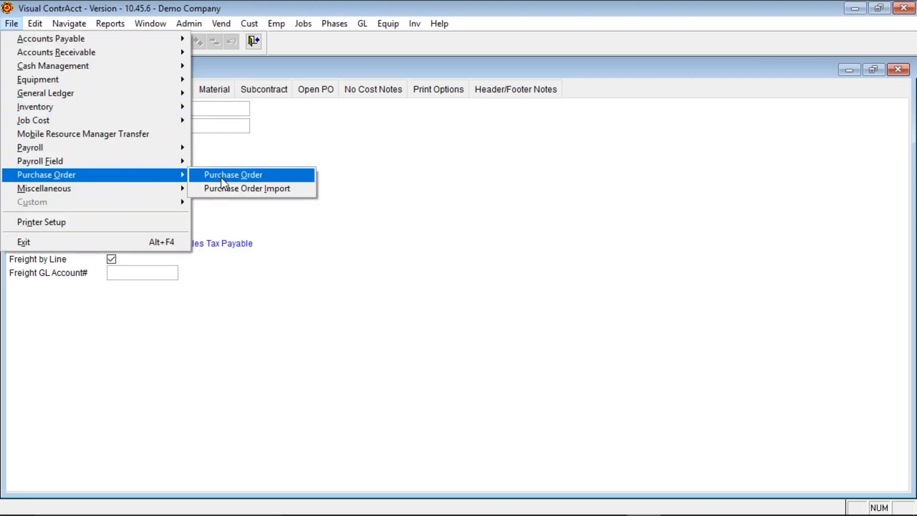
pyautogui.click(224, 172)
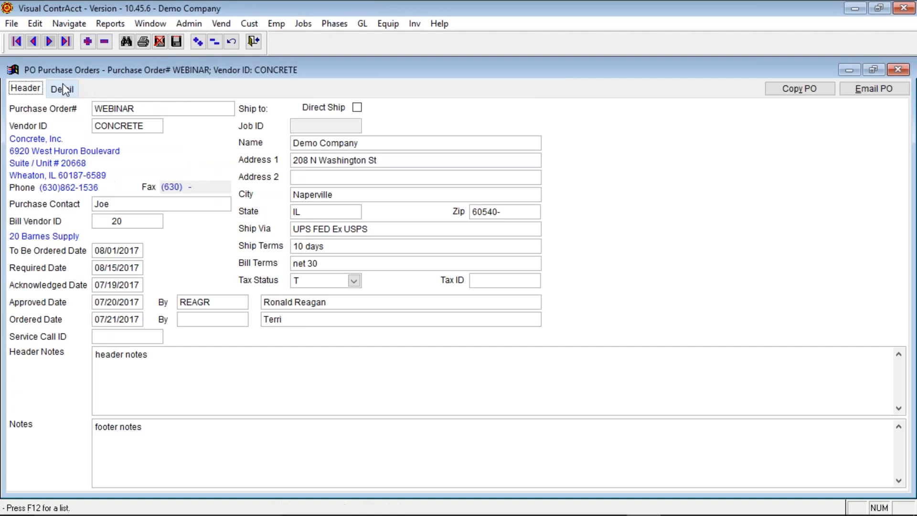
pyautogui.click(62, 88)
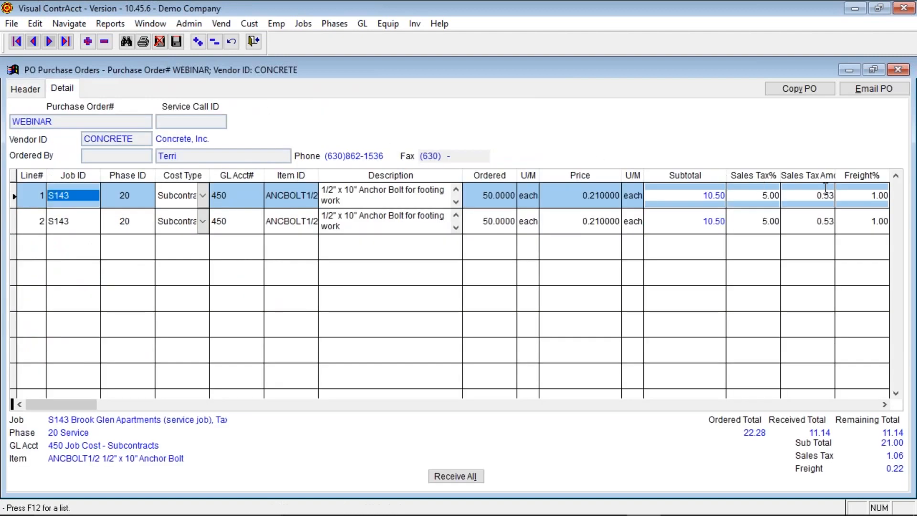
pyautogui.click(885, 405)
pyautogui.click(885, 405)
pyautogui.click(884, 405)
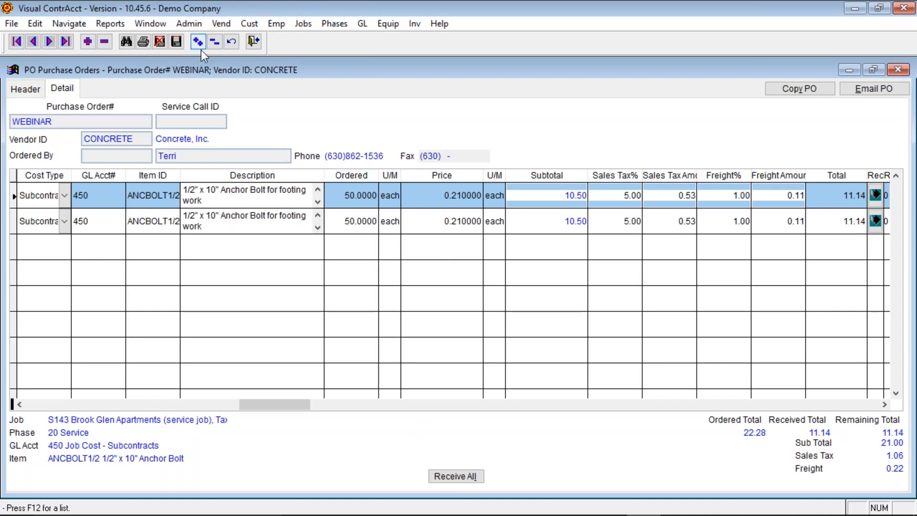
# Return to the purchase order controls and look up Maintenance & Cleaning as the Freight GL account
pyautogui.click(150, 23)
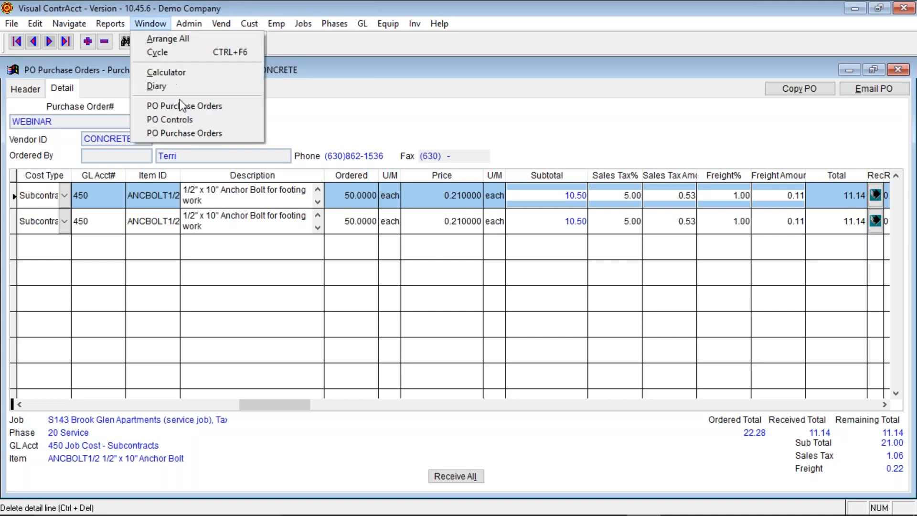
pyautogui.click(182, 121)
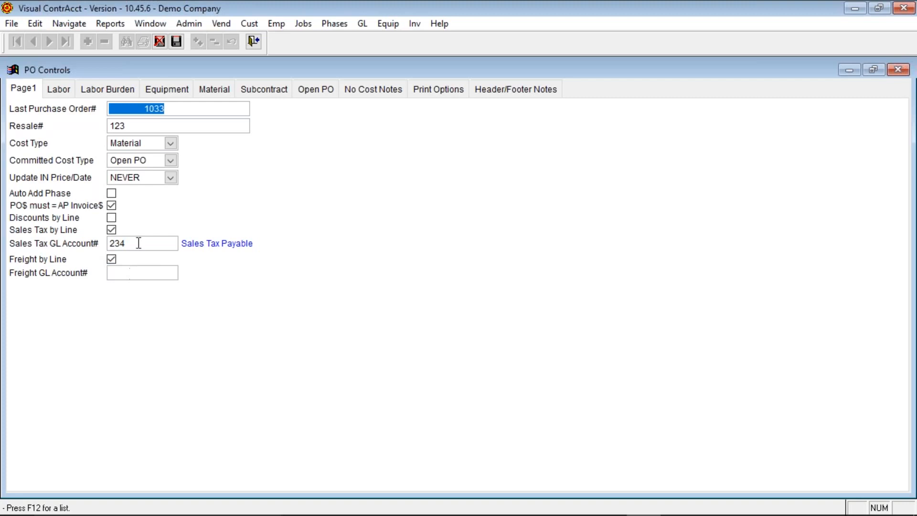
pyautogui.click(134, 273)
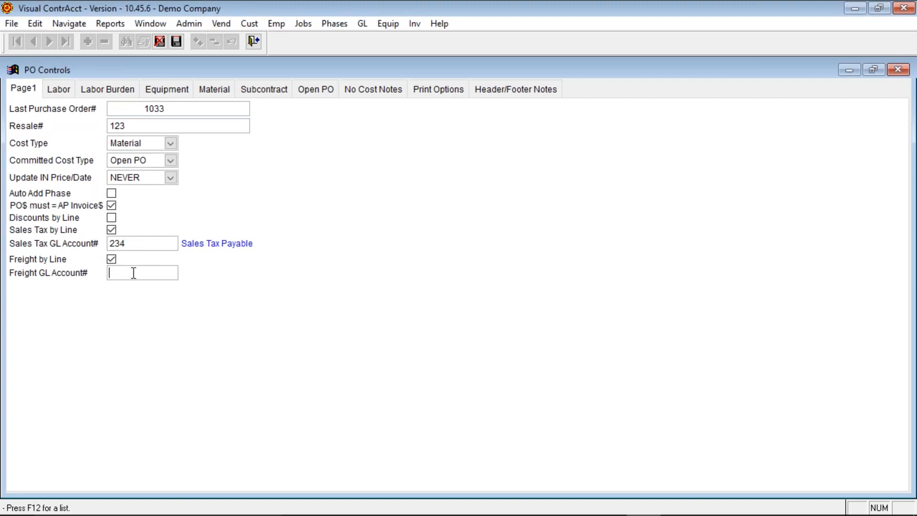
pyautogui.write('FREI')
pyautogui.press('F12')
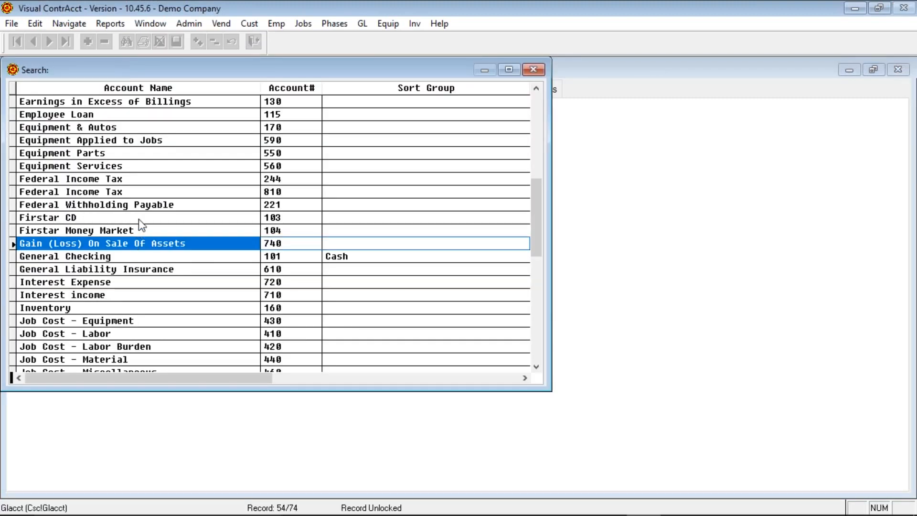
pyautogui.scroll(-3, 155, 291)
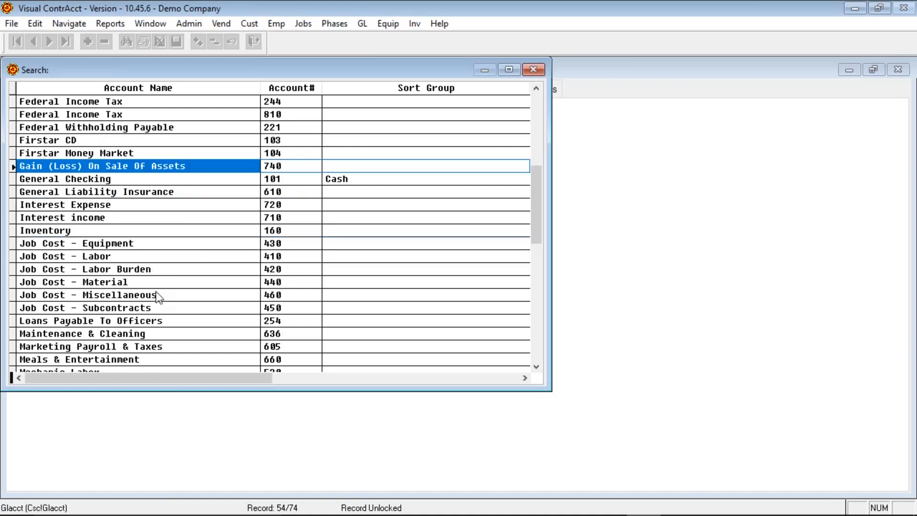
pyautogui.scroll(-2, 156, 293)
pyautogui.scroll(4, 156, 292)
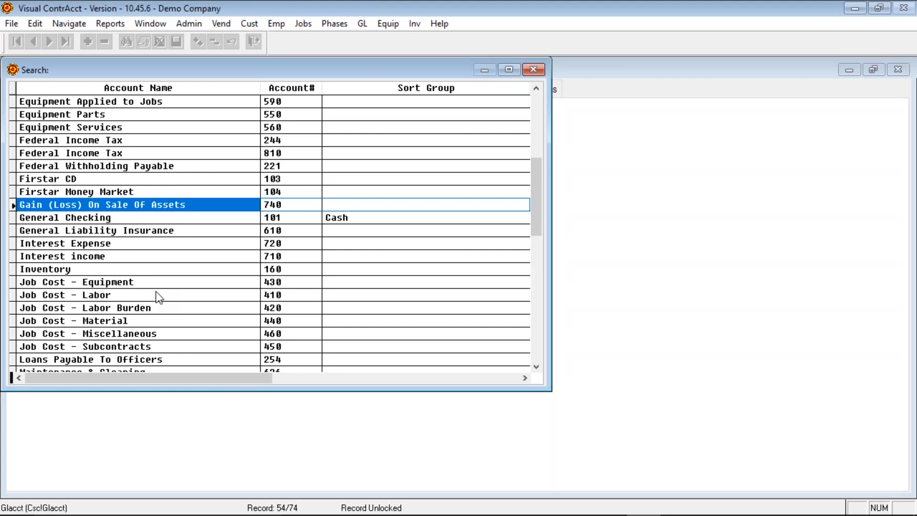
pyautogui.scroll(-1, 157, 292)
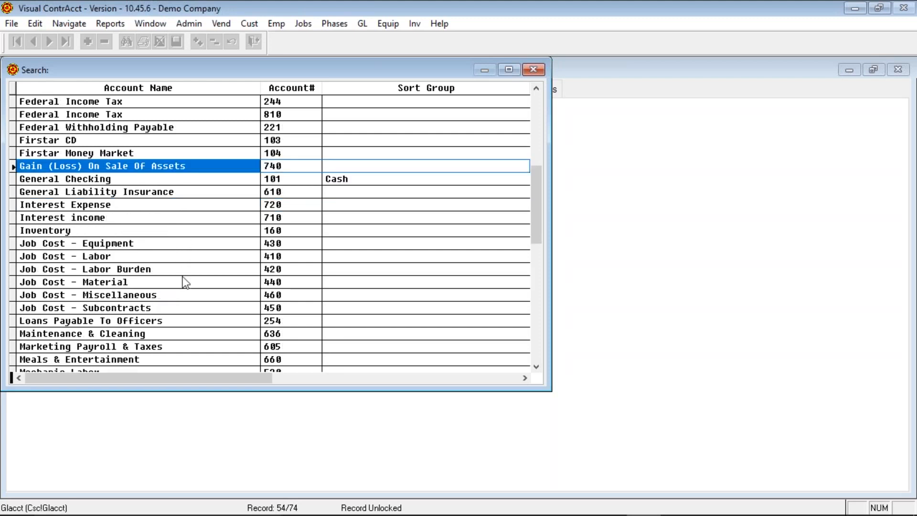
pyautogui.doubleClick(195, 335)
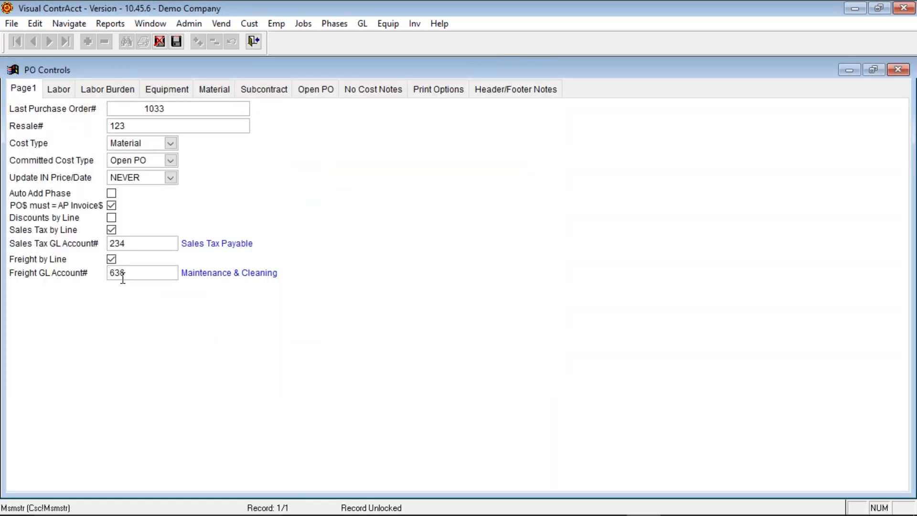
# Undo the Freight GL account change and close the purchase order controls
pyautogui.click(159, 41)
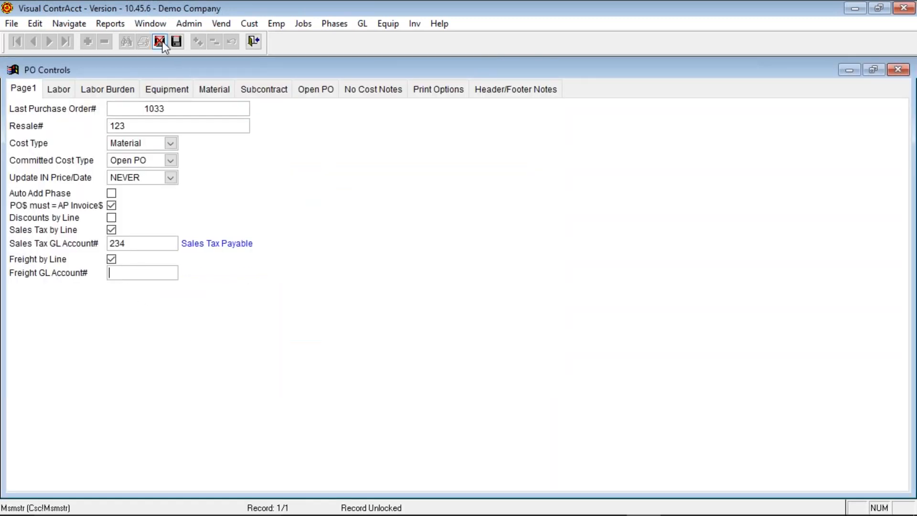
pyautogui.click(253, 42)
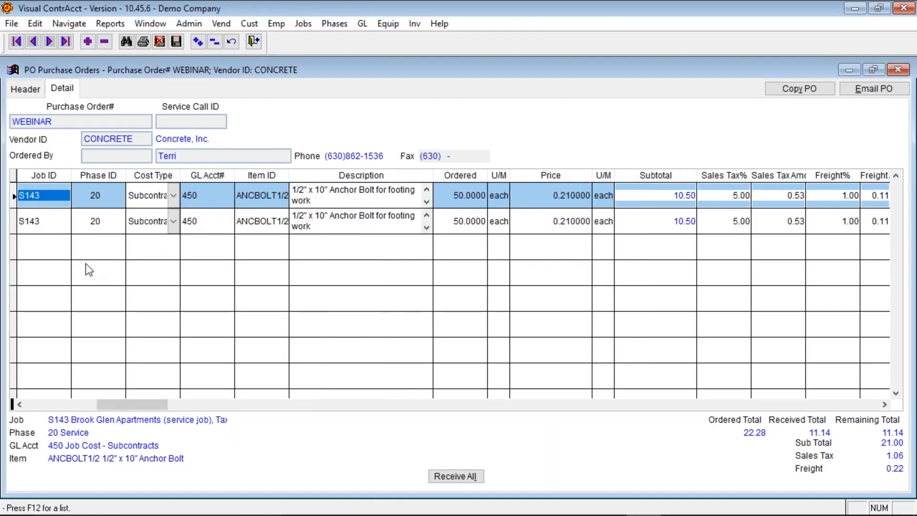
# Generate a print preview of the WEBINAR purchase order with the Subcontractor Agreement heading
pyautogui.click(138, 42)
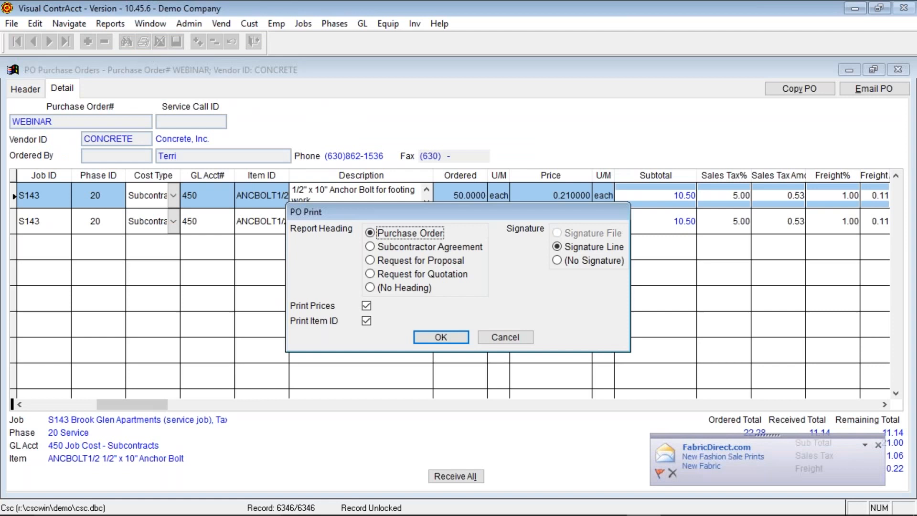
pyautogui.click(878, 445)
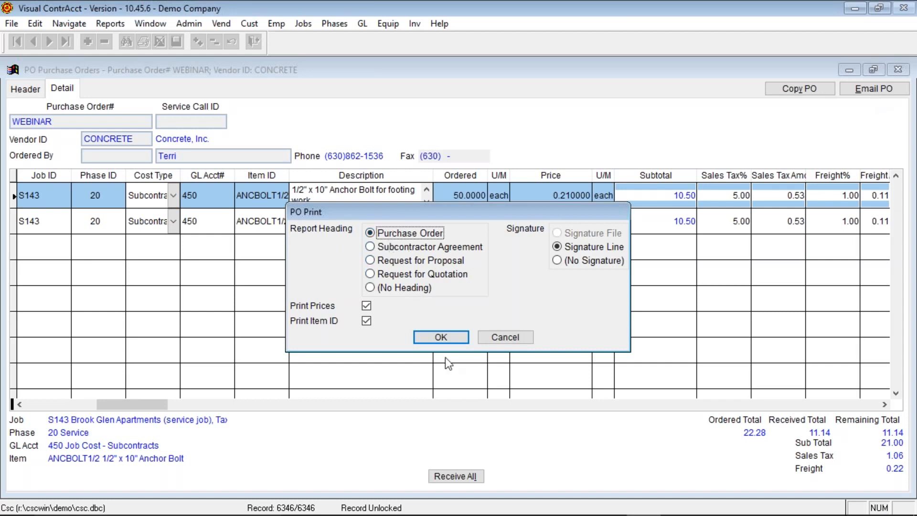
pyautogui.click(371, 246)
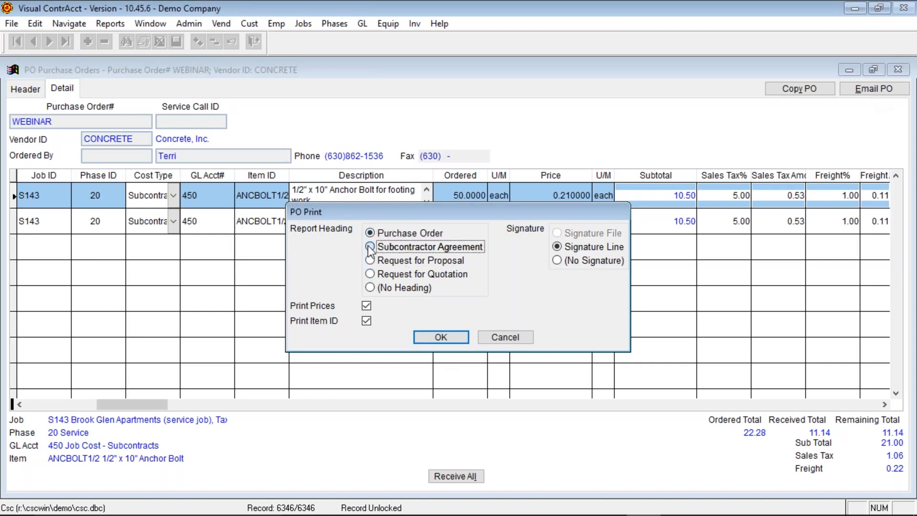
pyautogui.click(435, 337)
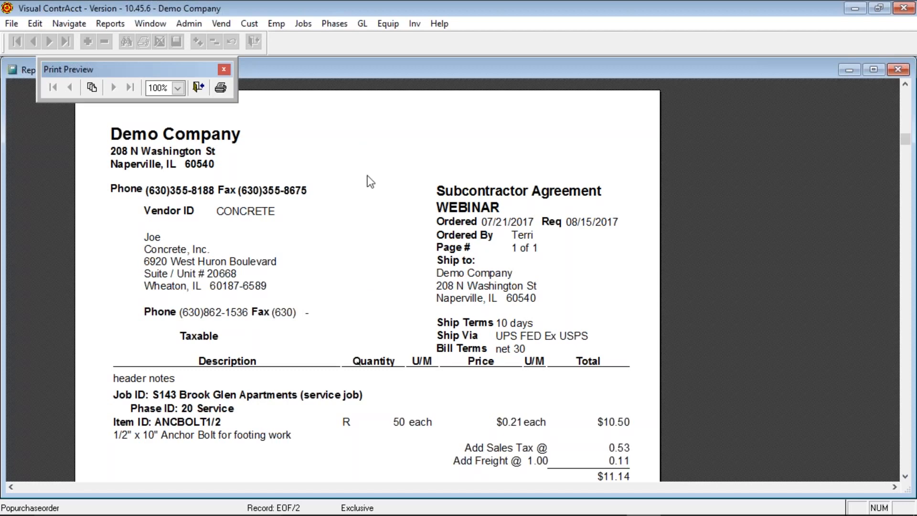
# Check the previewed agreement's line items, footer notes, subcontractor legal text, totals and signature lines
pyautogui.scroll(-5, 365, 312)
pyautogui.scroll(-1, 366, 313)
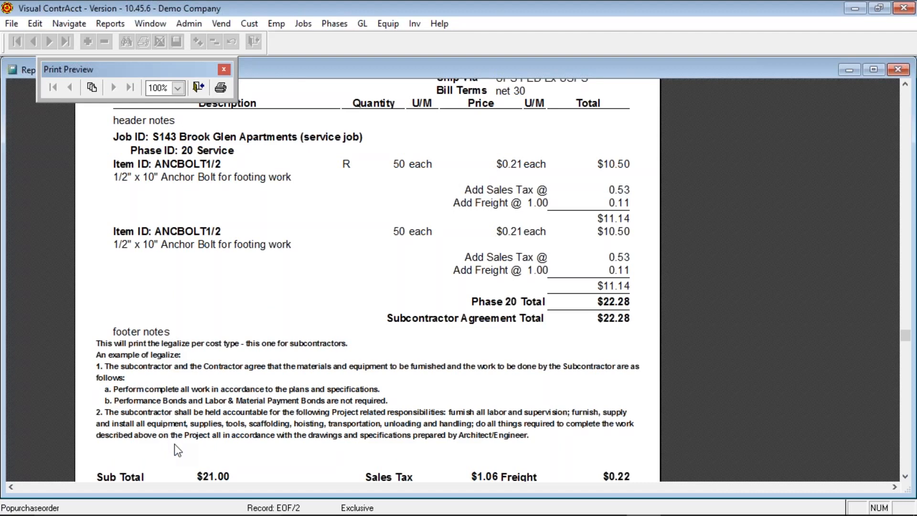
pyautogui.scroll(-1, 174, 445)
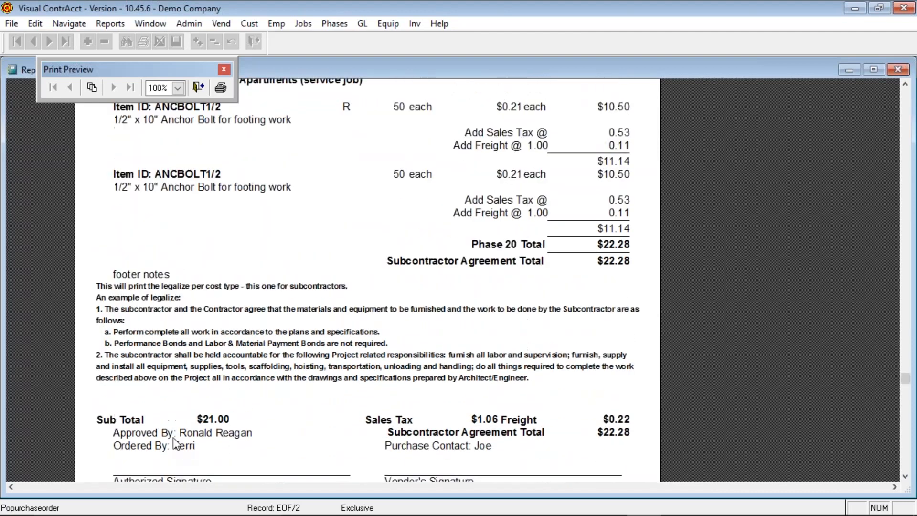
pyautogui.scroll(2, 174, 444)
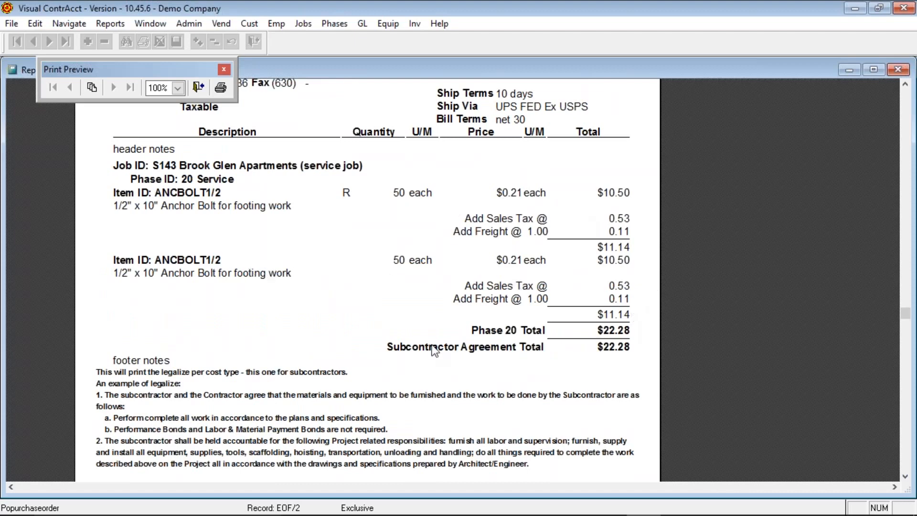
pyautogui.scroll(-5, 432, 348)
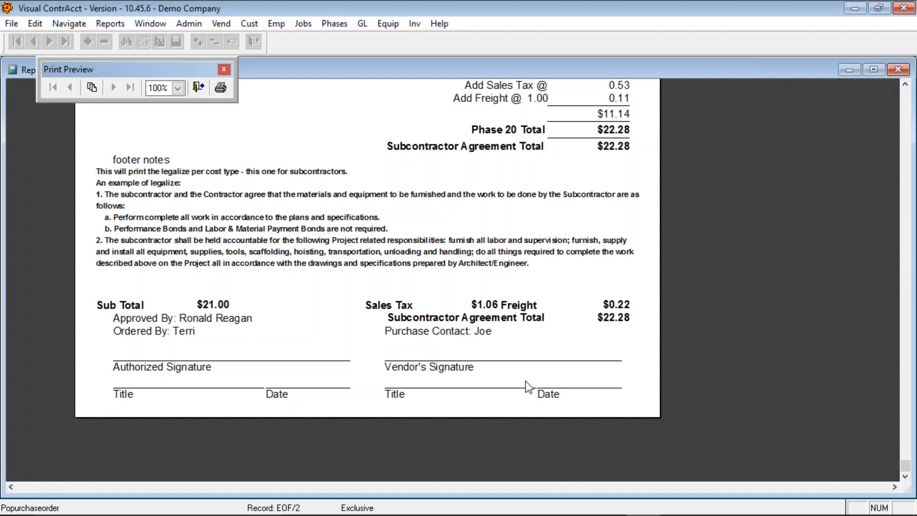
pyautogui.scroll(6, 525, 380)
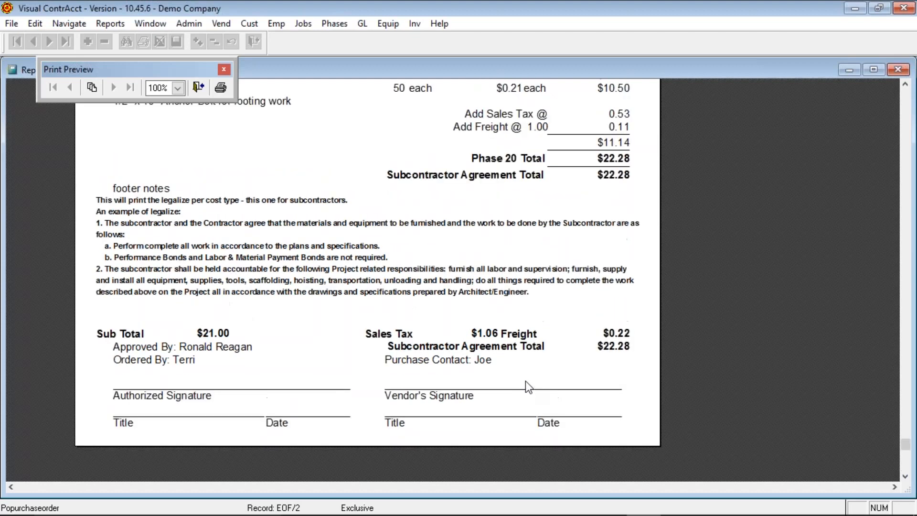
pyautogui.scroll(10, 525, 380)
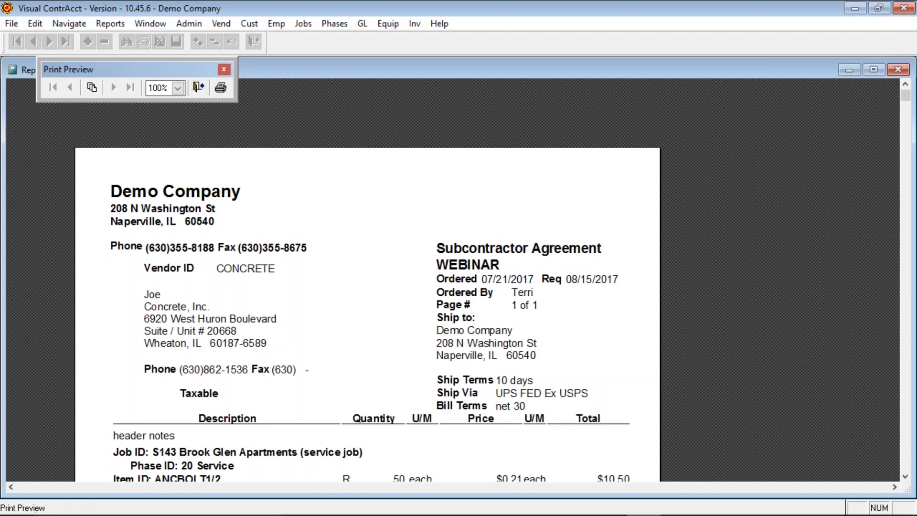
# Open the print options for the previewed agreement, choose CutePDF Writer as the printer and cancel the printing
pyautogui.click(221, 88)
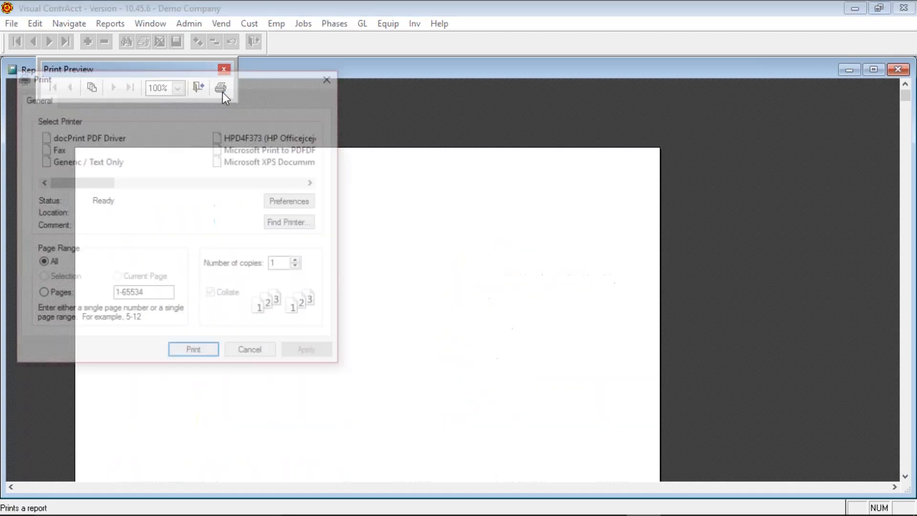
pyautogui.click(68, 179)
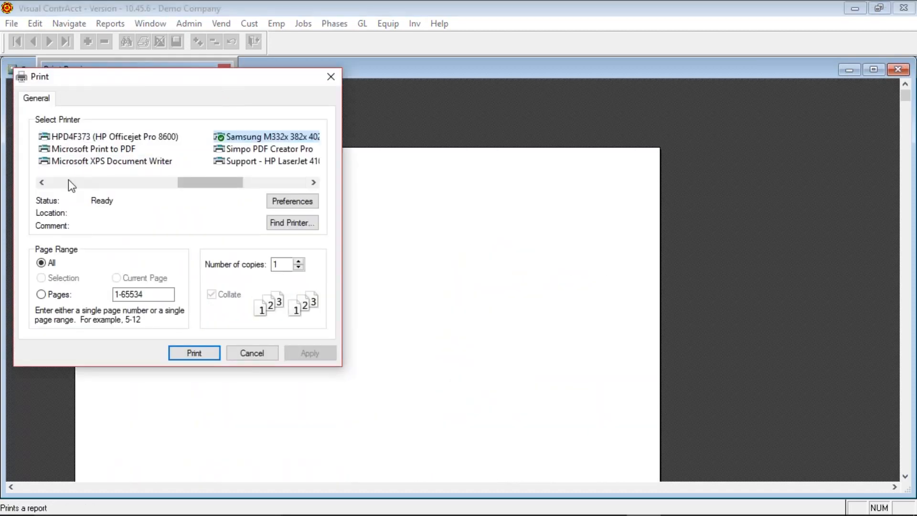
pyautogui.click(67, 179)
pyautogui.click(68, 180)
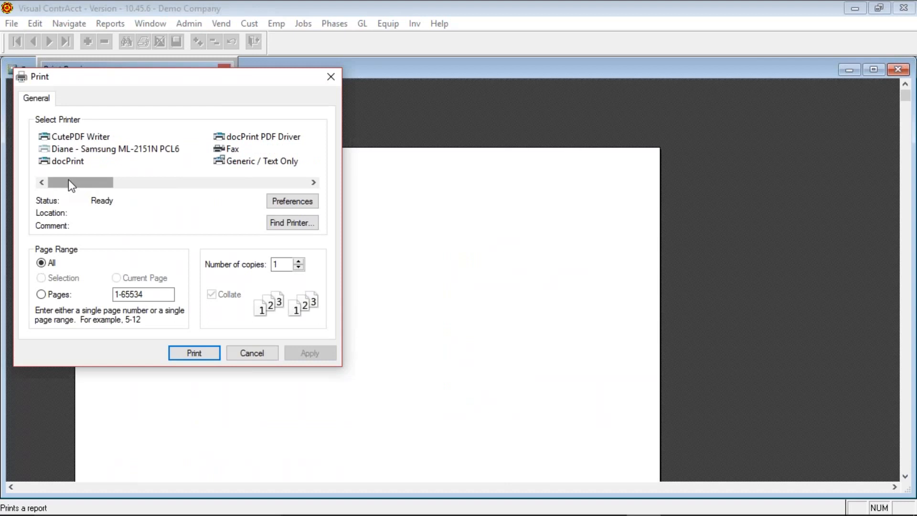
pyautogui.click(80, 139)
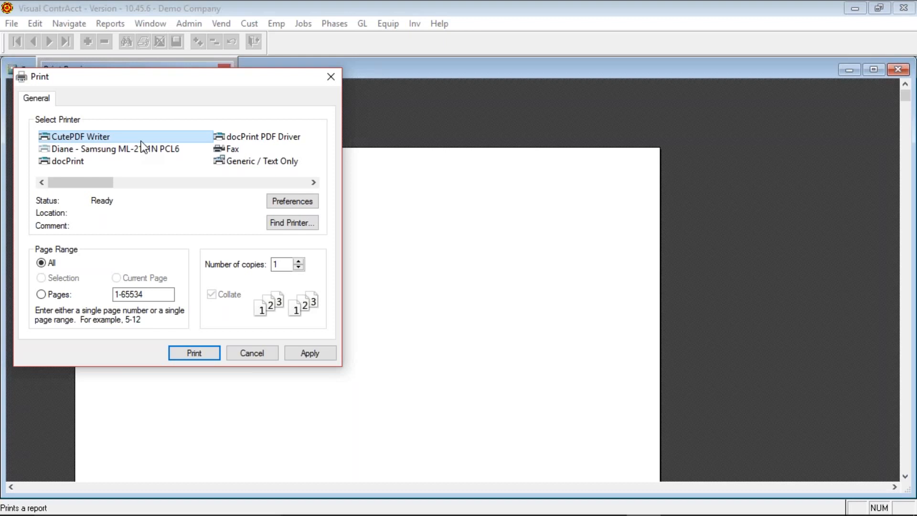
pyautogui.click(242, 354)
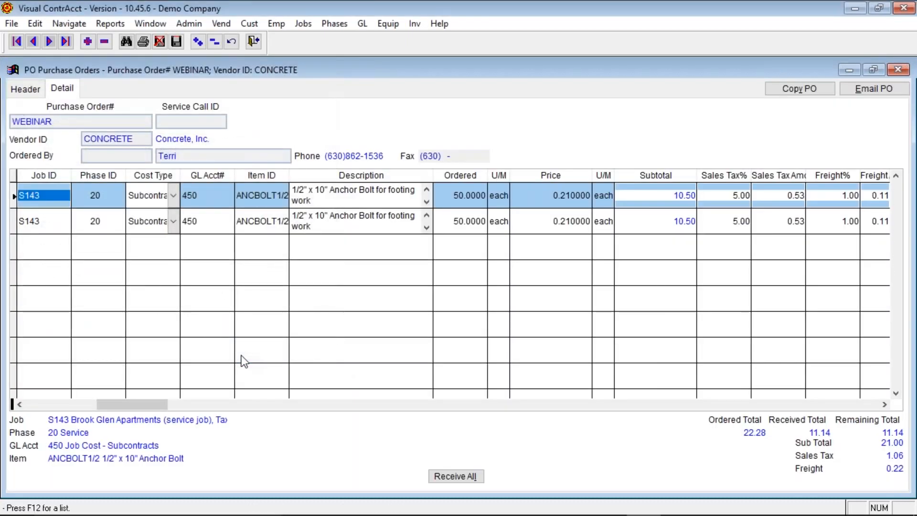
# Preview the WEBINAR order under the Purchase Order heading without prices and item IDs, check its line items, and close the order
pyautogui.click(144, 42)
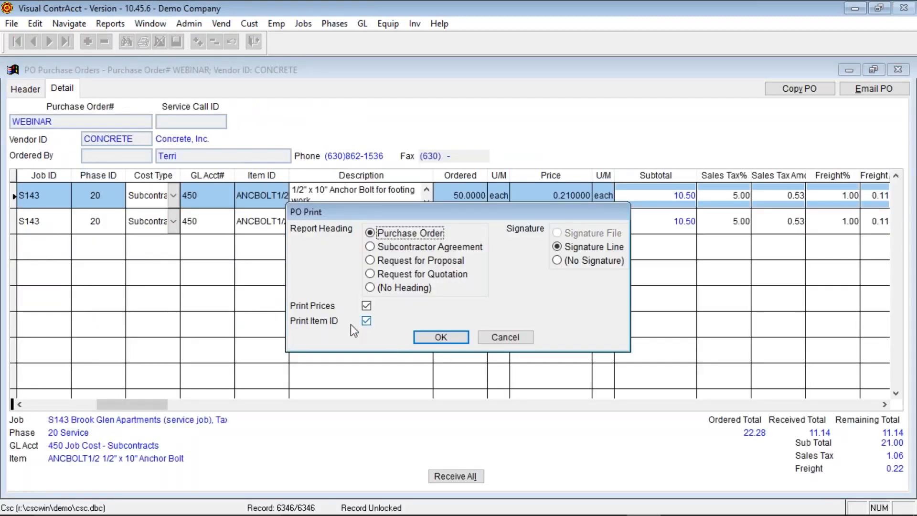
pyautogui.click(366, 305)
pyautogui.click(366, 321)
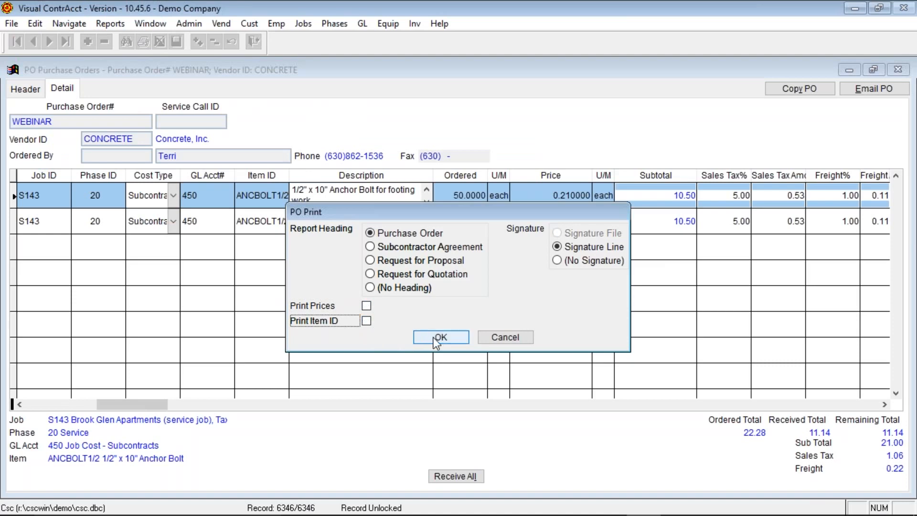
pyautogui.click(434, 338)
pyautogui.scroll(-5, 430, 291)
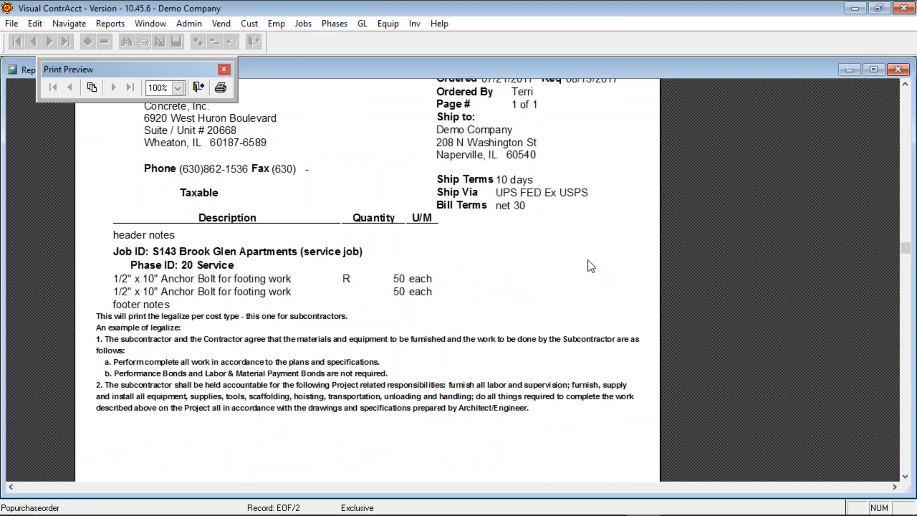
pyautogui.scroll(-6, 566, 267)
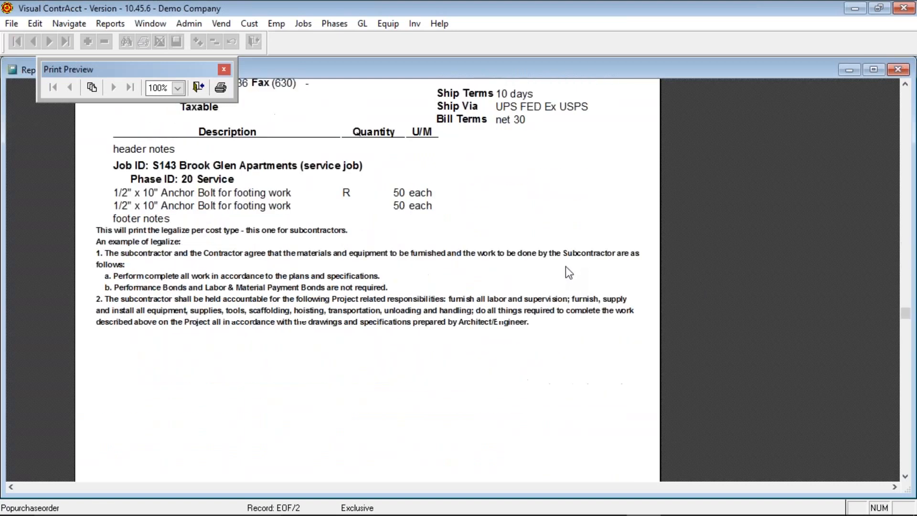
pyautogui.scroll(5, 566, 267)
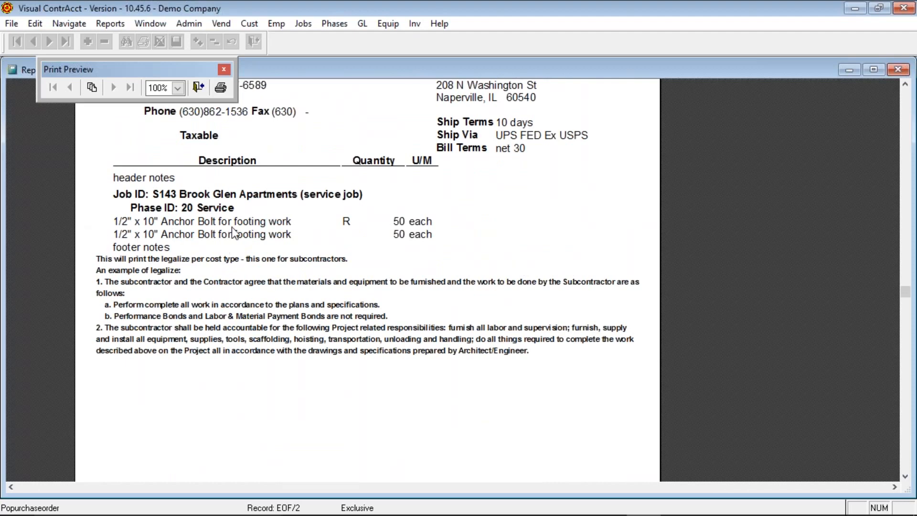
pyautogui.scroll(3, 248, 247)
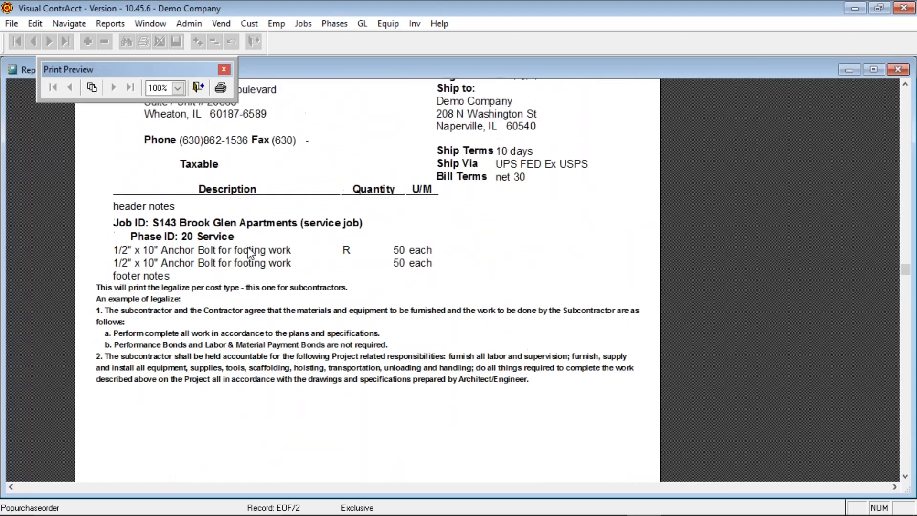
pyautogui.click(205, 87)
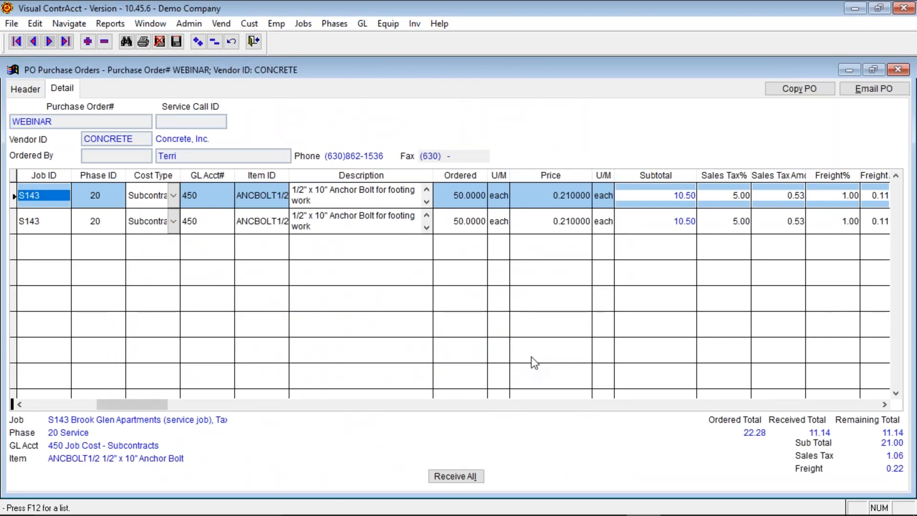
pyautogui.click(253, 41)
# Run the PO List report on screen for all purchase orders, sorted by Purchase Order#, and close its preview
pyautogui.click(83, 23)
pyautogui.moveTo(122, 25)
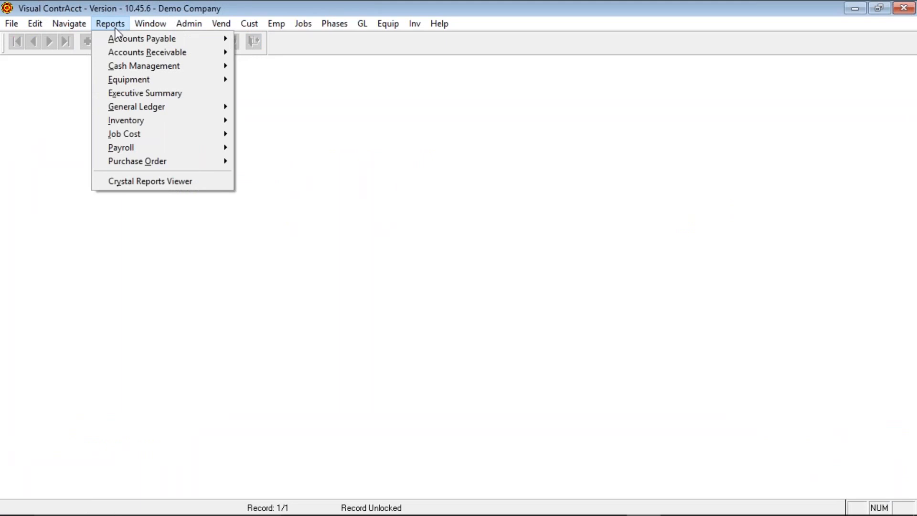
pyautogui.moveTo(151, 160)
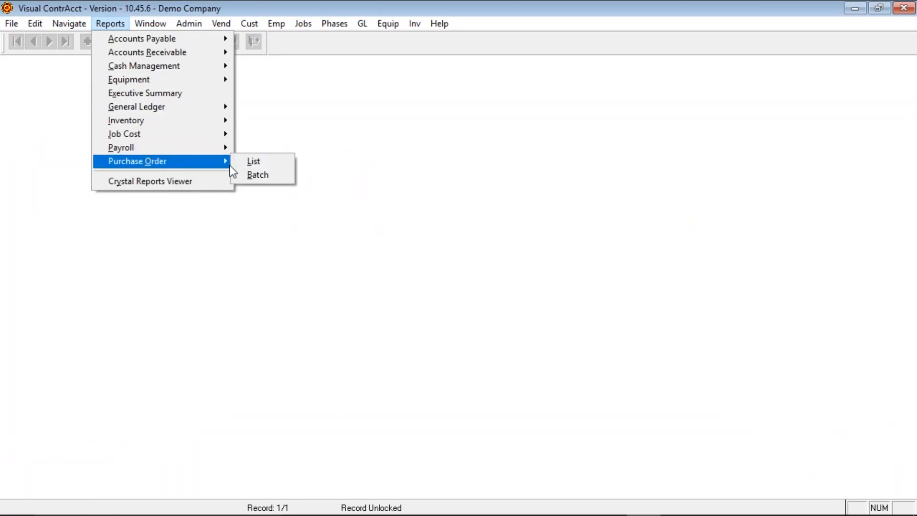
pyautogui.click(268, 165)
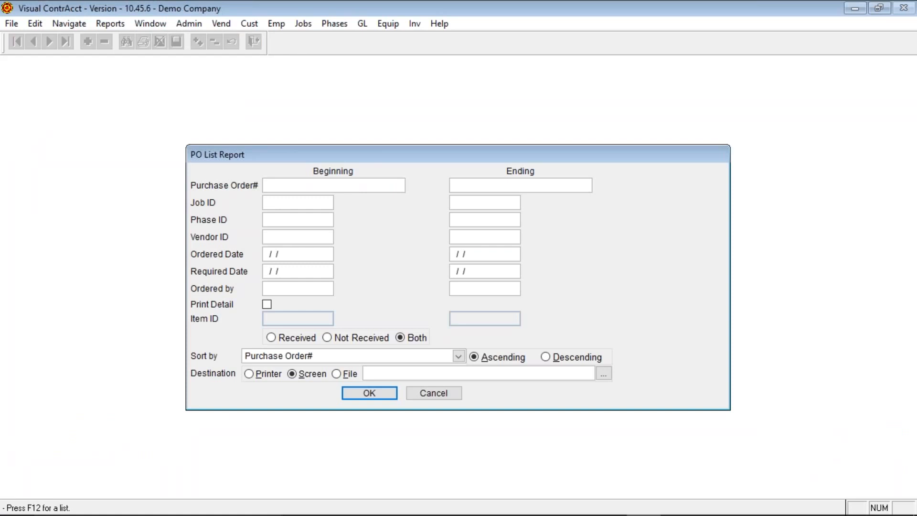
pyautogui.click(371, 393)
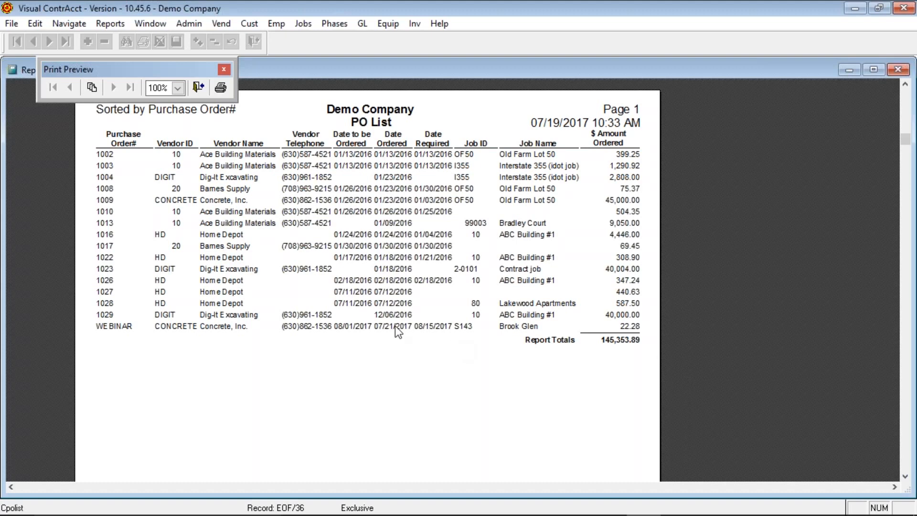
pyautogui.click(194, 85)
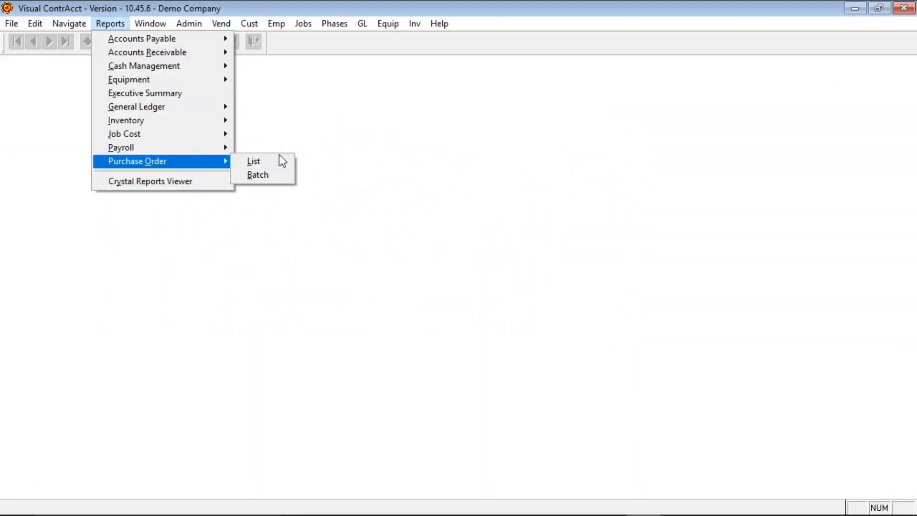
# Start another PO List report with Print Detail enabled and open the item lookup for the beginning Item ID
pyautogui.click(280, 159)
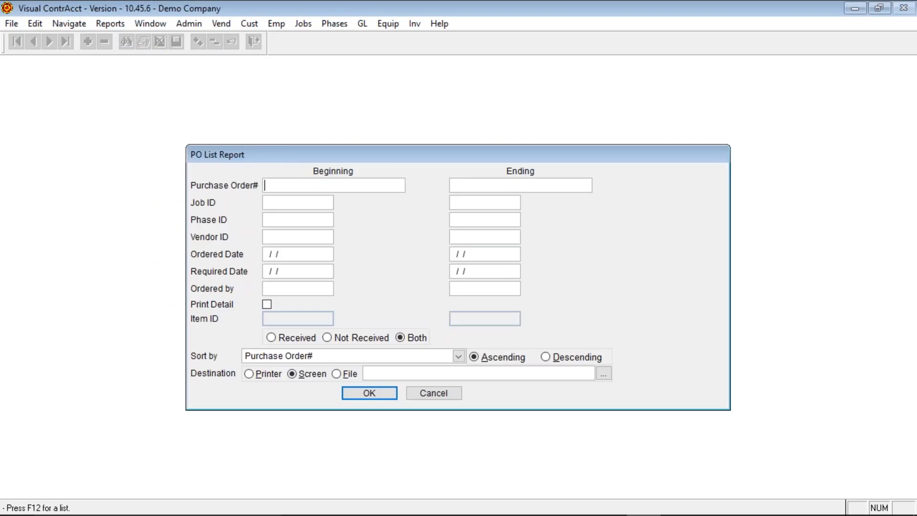
pyautogui.click(267, 304)
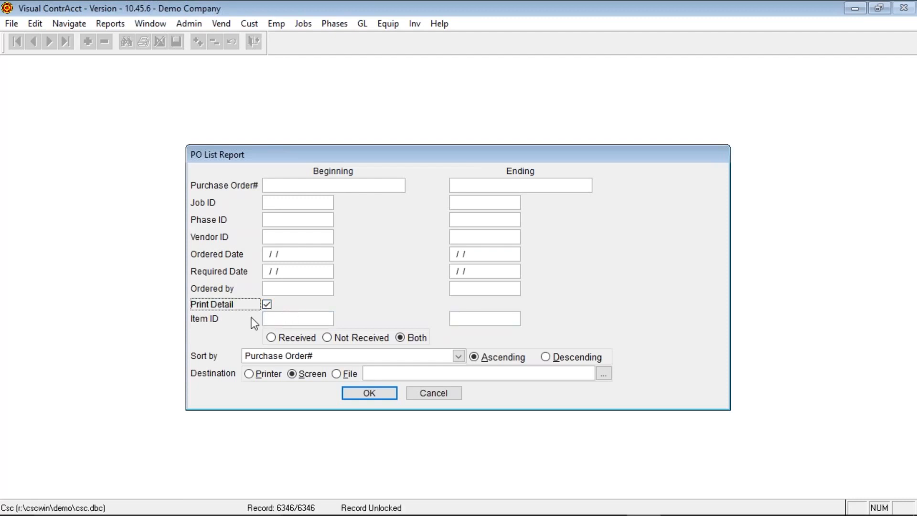
pyautogui.click(267, 318)
pyautogui.click(473, 318)
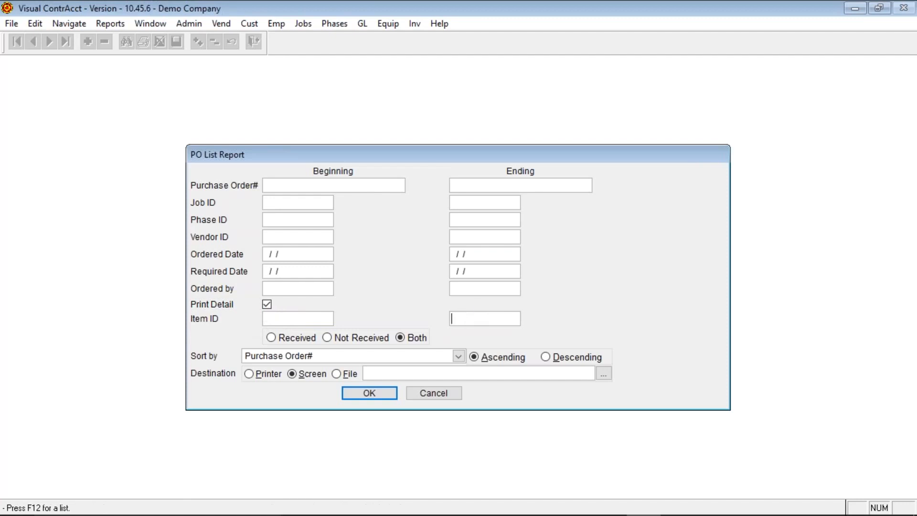
pyautogui.click(308, 319)
pyautogui.write('ANCH')
pyautogui.press('F12')
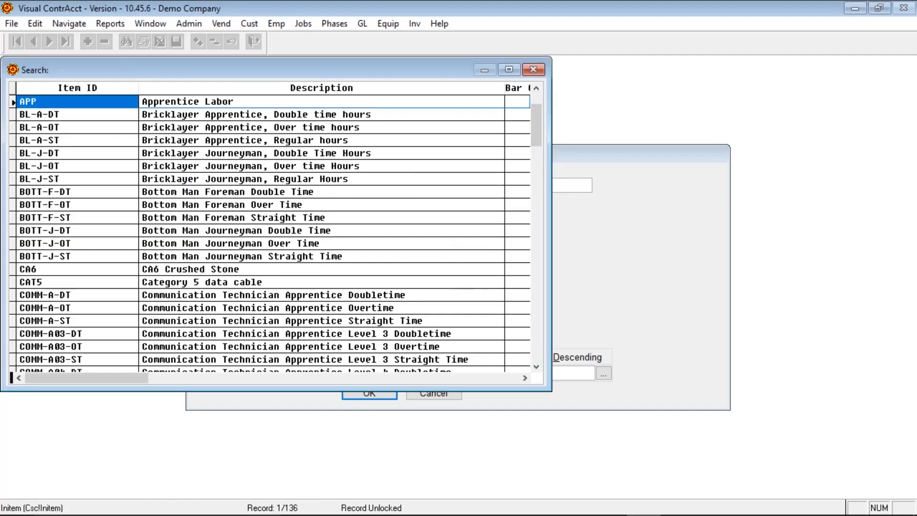
# Search the item lookup by description for the anchor bolt items
pyautogui.press('Right')
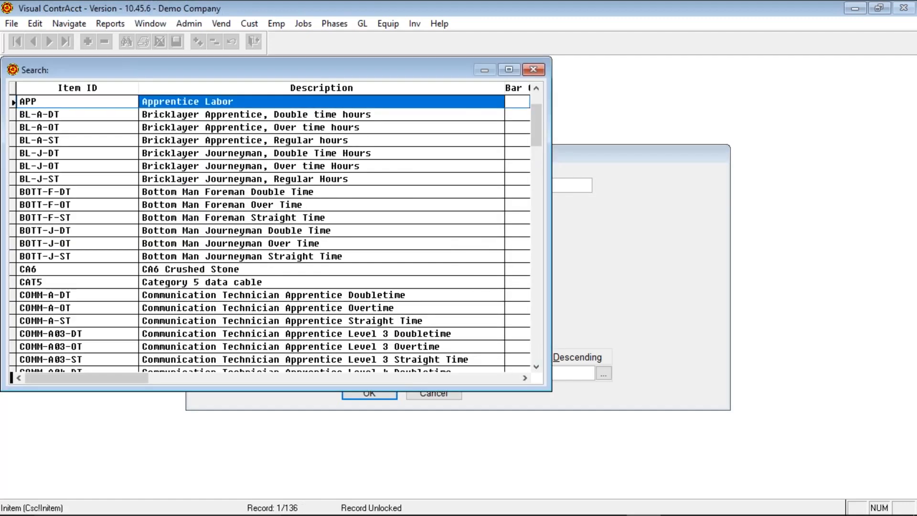
pyautogui.write('AN')
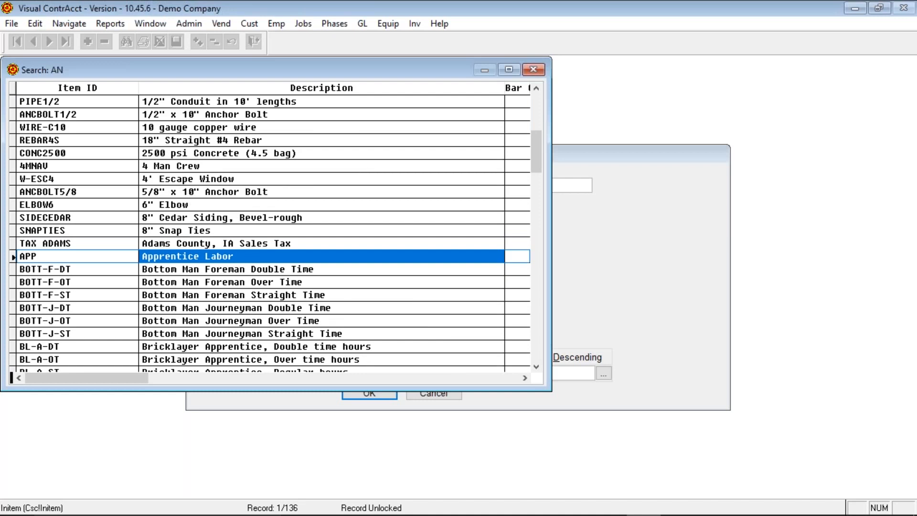
pyautogui.write('CH')
pyautogui.press('BackSpace')
pyautogui.press('BackSpace')
pyautogui.press('BackSpace')
pyautogui.press('BackSpace')
pyautogui.write('ACH')
pyautogui.press('Up')
pyautogui.press('Up')
pyautogui.write('A')
pyautogui.press('Down')
pyautogui.press('Down')
pyautogui.press('Down')
pyautogui.press('Down')
pyautogui.press('Down')
pyautogui.press('Down')
pyautogui.press('Down')
pyautogui.press('Down')
pyautogui.press('Down')
pyautogui.press('Down')
pyautogui.press('Down')
pyautogui.press('Down')
pyautogui.press('Down')
pyautogui.press('Down')
pyautogui.press('Down')
pyautogui.press('Down')
pyautogui.press('Down')
pyautogui.press('Down')
pyautogui.press('Down')
pyautogui.press('Down')
pyautogui.press('Down')
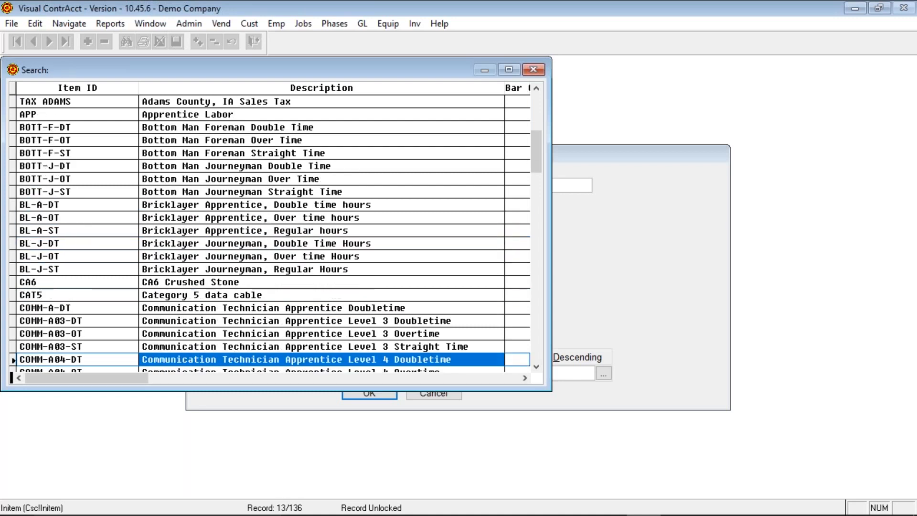
pyautogui.press('Down')
pyautogui.press('Home')
pyautogui.press('End')
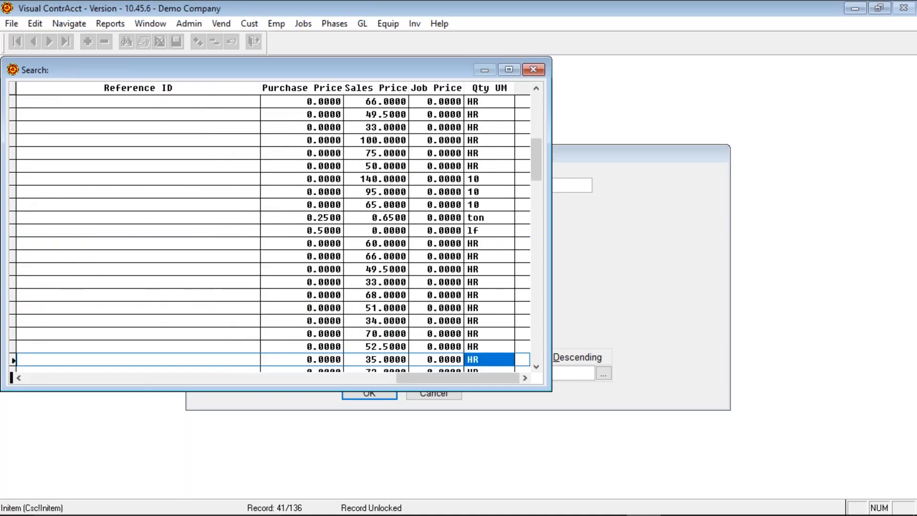
pyautogui.press('Home')
# Pick ANCBOLT1/2, the 1/2" x 10" Anchor Bolt, as the report's beginning Item ID
pyautogui.press('Up')
pyautogui.press('Up')
pyautogui.press('Up')
pyautogui.press('Up')
pyautogui.press('Up')
pyautogui.press('Up')
pyautogui.press('Up')
pyautogui.press('Up')
pyautogui.press('Up')
pyautogui.press('Up')
pyautogui.press('Up')
pyautogui.press('Up')
pyautogui.press('Up')
pyautogui.press('Up')
pyautogui.press('Up')
pyautogui.press('Up')
pyautogui.press('Up')
pyautogui.press('Up')
pyautogui.press('Up')
pyautogui.press('Up')
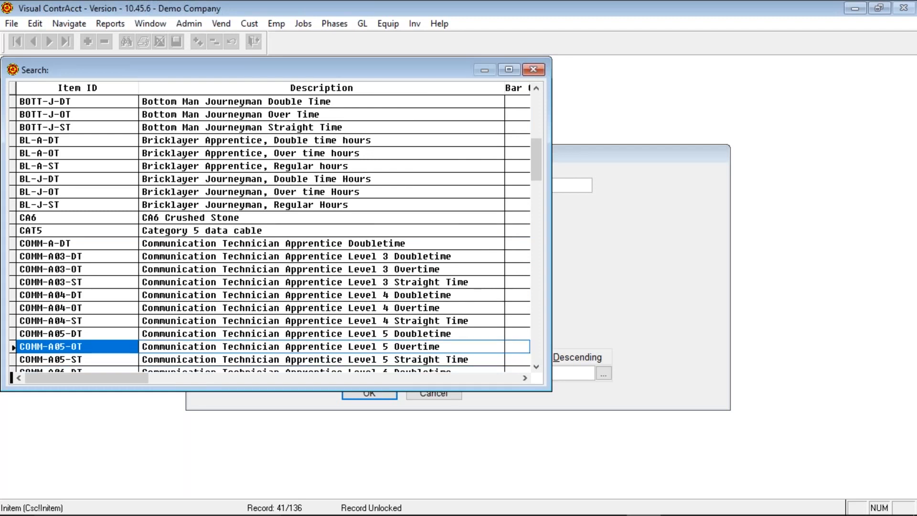
pyautogui.press('Up')
pyautogui.press('Up')
pyautogui.press('Up')
pyautogui.press('Up')
pyautogui.press('Up')
pyautogui.press('Up')
pyautogui.press('Up')
pyautogui.press('Up')
pyautogui.press('Up')
pyautogui.press('Up')
pyautogui.press('Up')
pyautogui.press('Up')
pyautogui.press('Up')
pyautogui.press('Down')
pyautogui.press('Down')
pyautogui.press('Down')
pyautogui.press('Down')
pyautogui.press('Down')
pyautogui.press('Down')
pyautogui.press('Down')
pyautogui.press('Down')
pyautogui.press('Down')
pyautogui.press('Down')
pyautogui.press('Down')
pyautogui.press('Down')
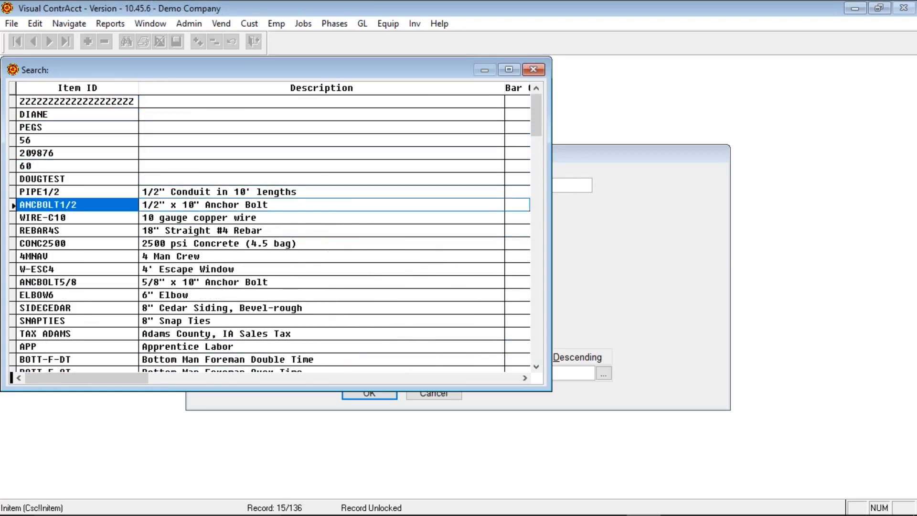
pyautogui.press('Up')
pyautogui.press('Up')
pyautogui.press('Up')
pyautogui.press('Up')
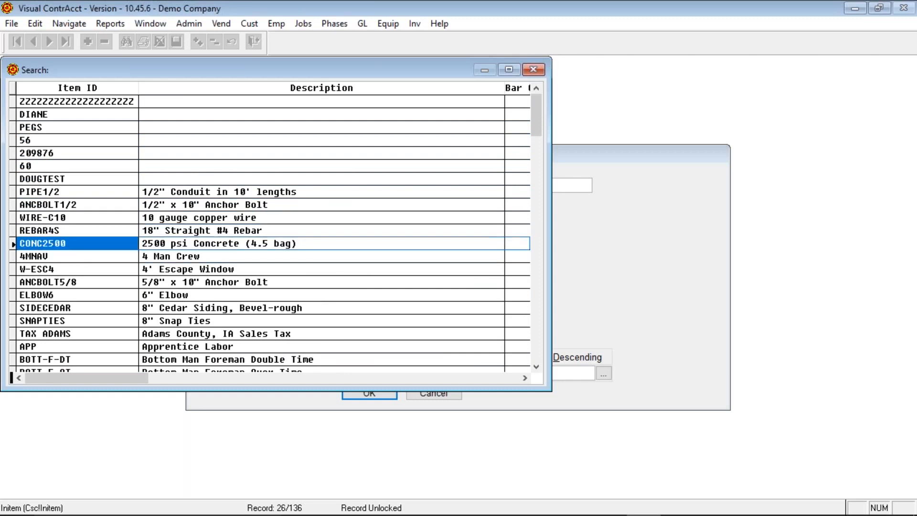
pyautogui.press('Return')
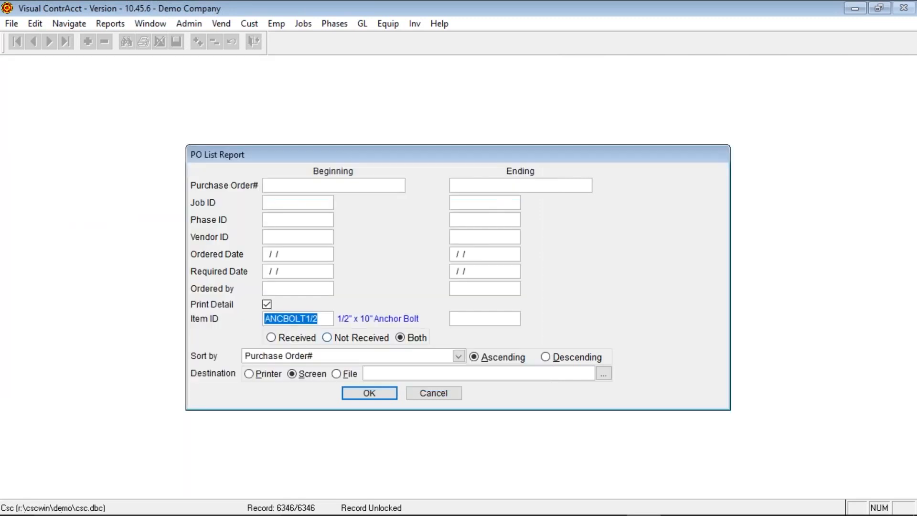
# Run the detailed PO List report on screen with ANCBOLT1/2 as the ending Item ID too, and close its preview
pyautogui.press('Tab')
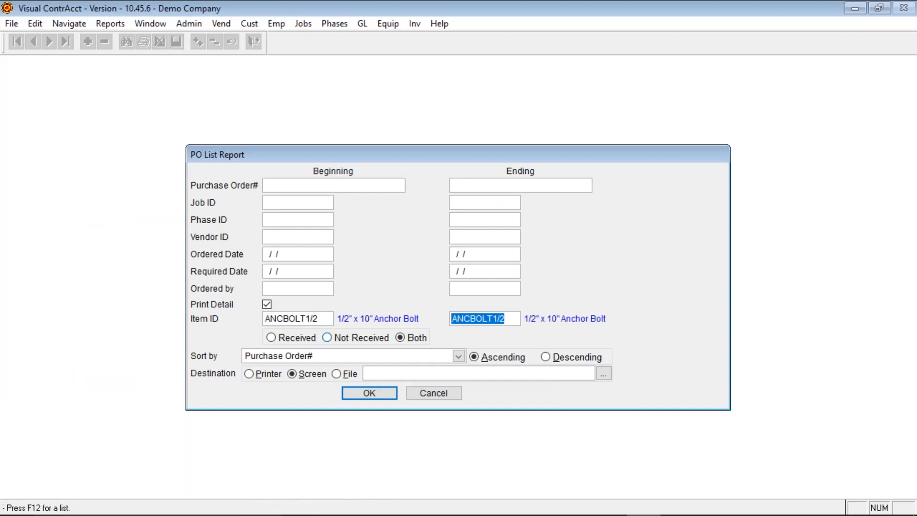
pyautogui.click(354, 397)
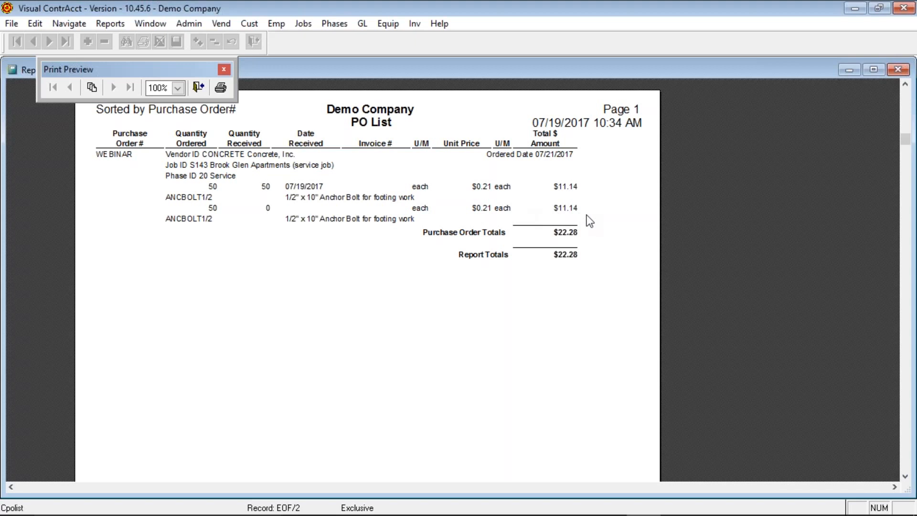
pyautogui.click(197, 88)
# Start a new PO List report with Print Detail enabled and limited to Not Received items
pyautogui.hotkey('alt', 'r')
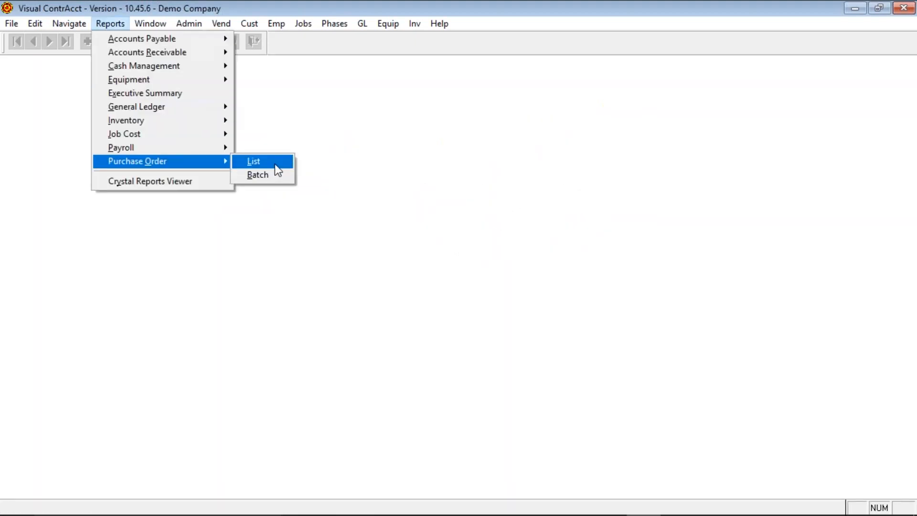
pyautogui.click(275, 164)
pyautogui.click(267, 303)
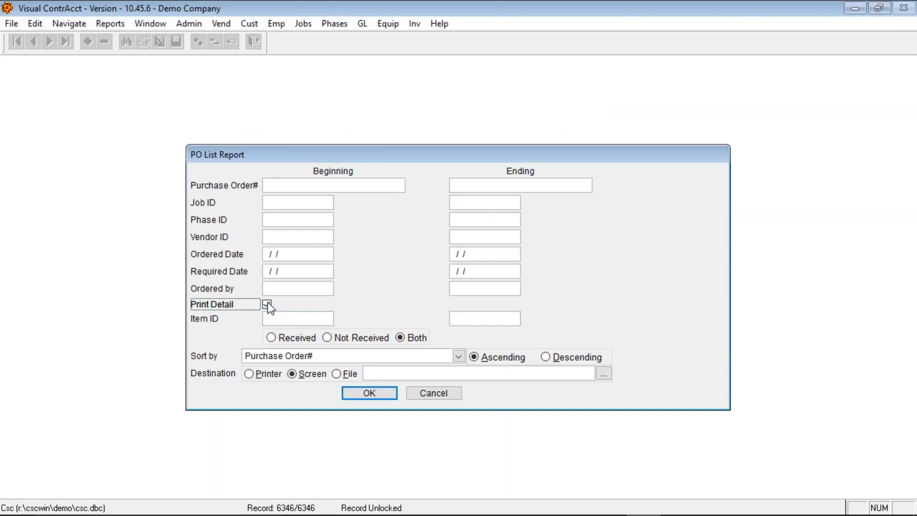
pyautogui.click(330, 337)
# Run the detailed Not Received report on screen with ANCBOLT1/2 as the beginning Item ID, and close its preview
pyautogui.click(308, 318)
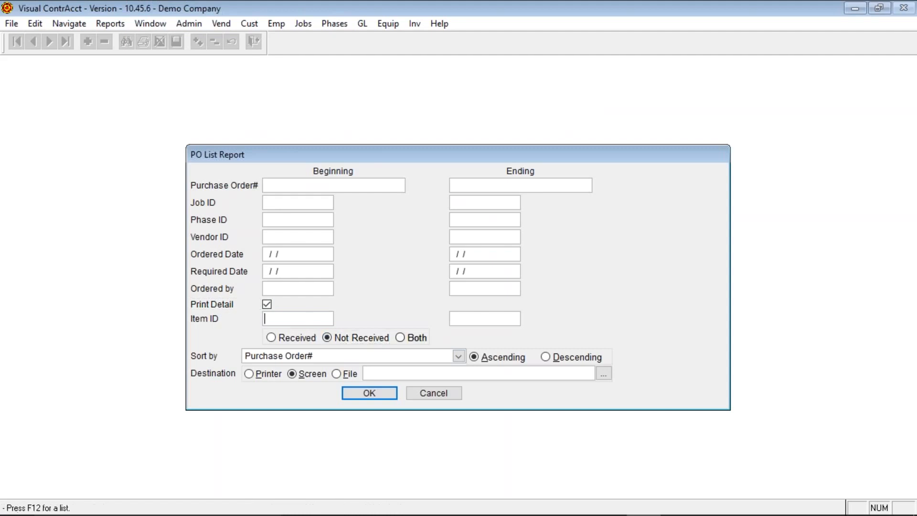
pyautogui.write('ANC')
pyautogui.press('F12')
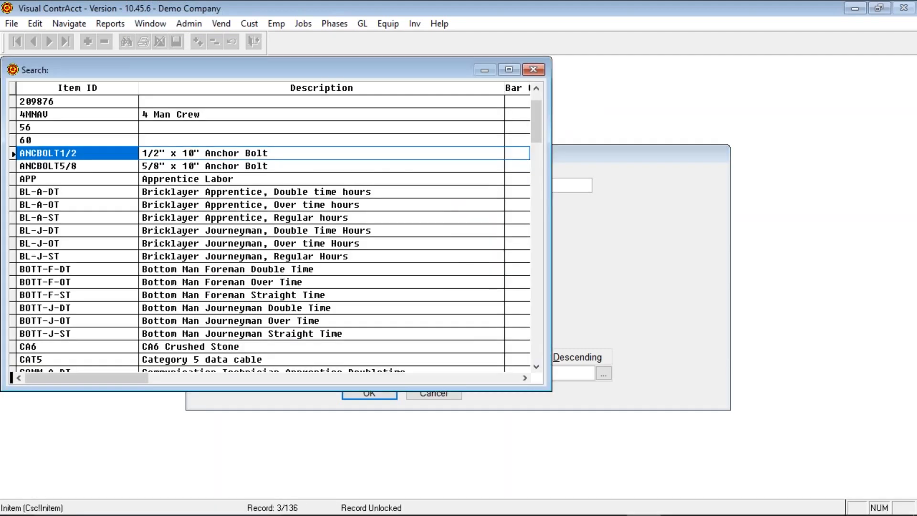
pyautogui.press('Return')
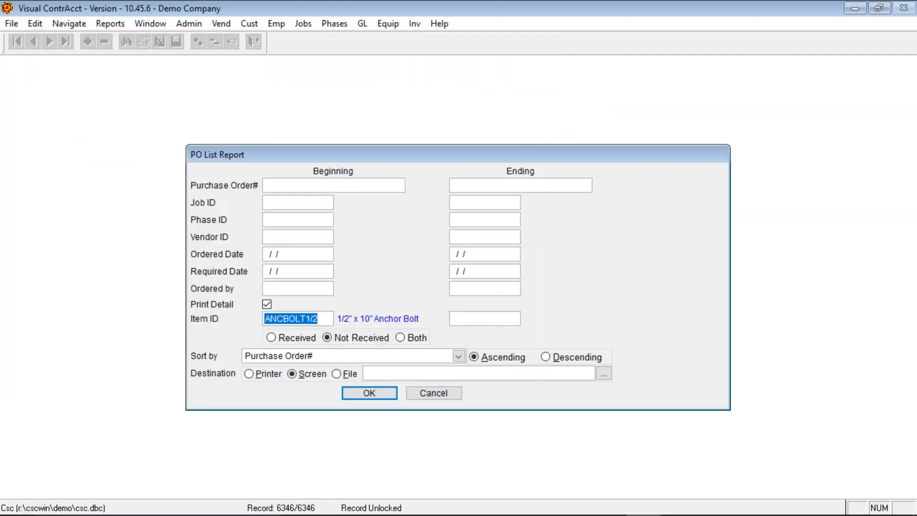
pyautogui.press('Tab')
pyautogui.click(357, 394)
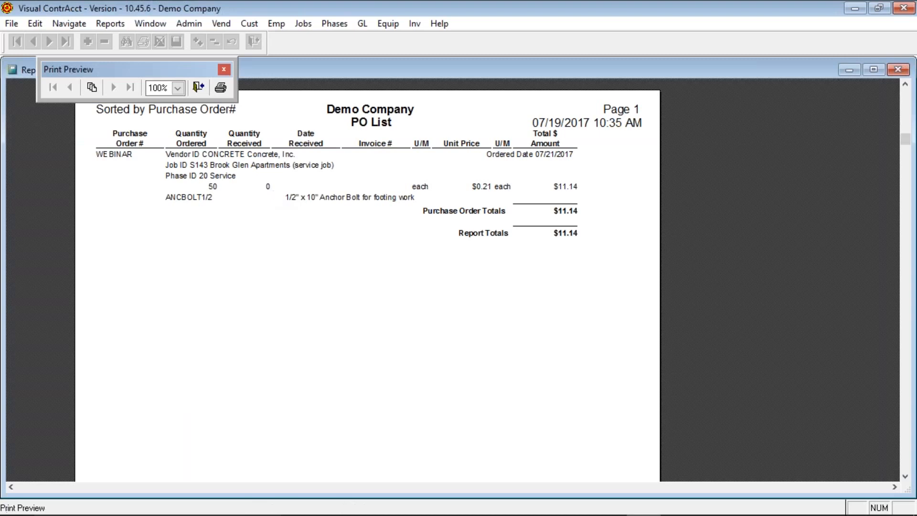
pyautogui.click(199, 87)
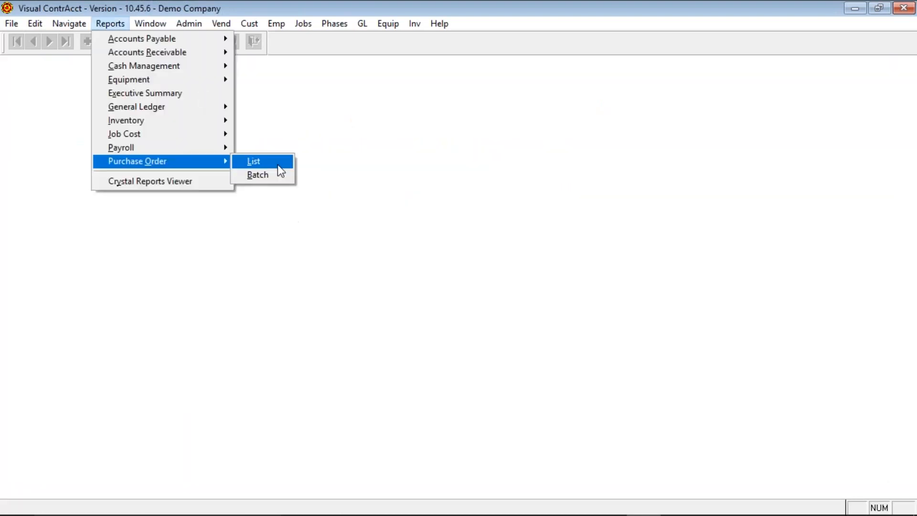
# Run a new PO List report on screen with Print Detail enabled, limited to Not Received and without an item filter
pyautogui.click(241, 162)
pyautogui.click(265, 304)
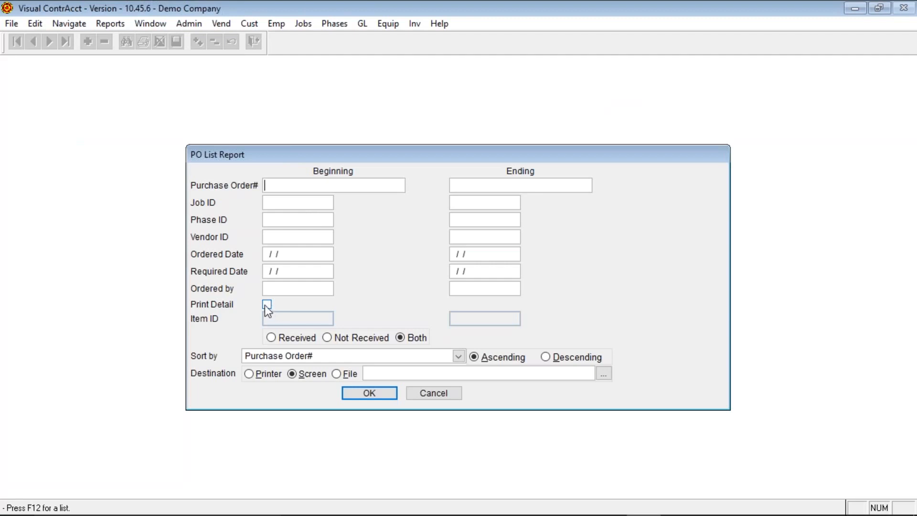
pyautogui.click(328, 339)
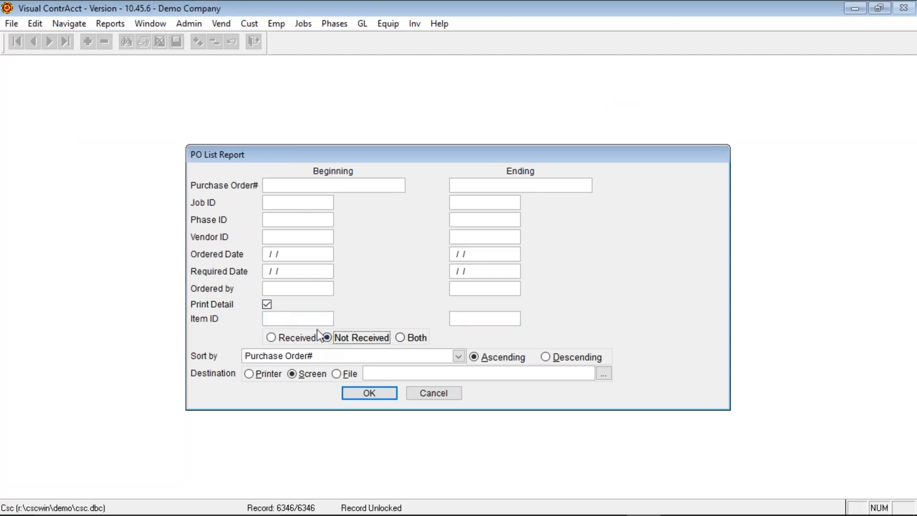
pyautogui.click(363, 396)
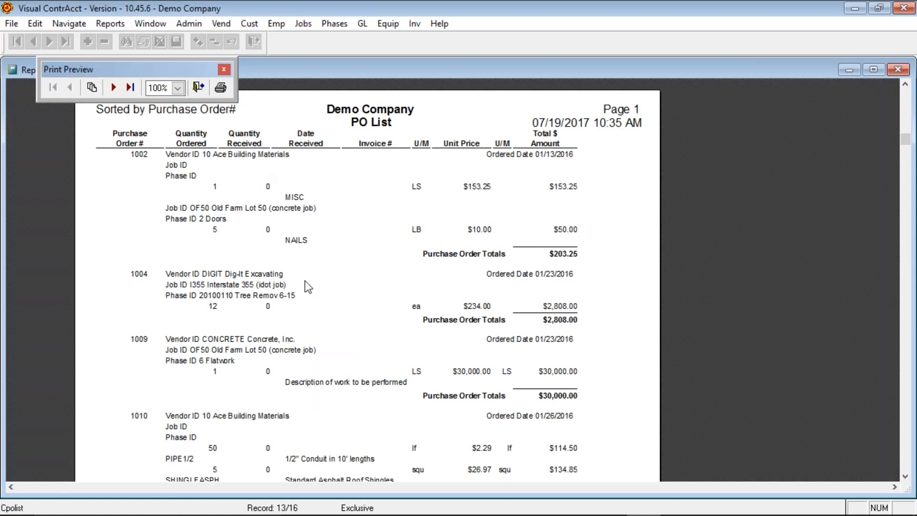
# Review both pages of the not-received PO List report through the WEBINAR order and the report totals, and close the preview
pyautogui.scroll(-5, 297, 419)
pyautogui.scroll(-5, 297, 419)
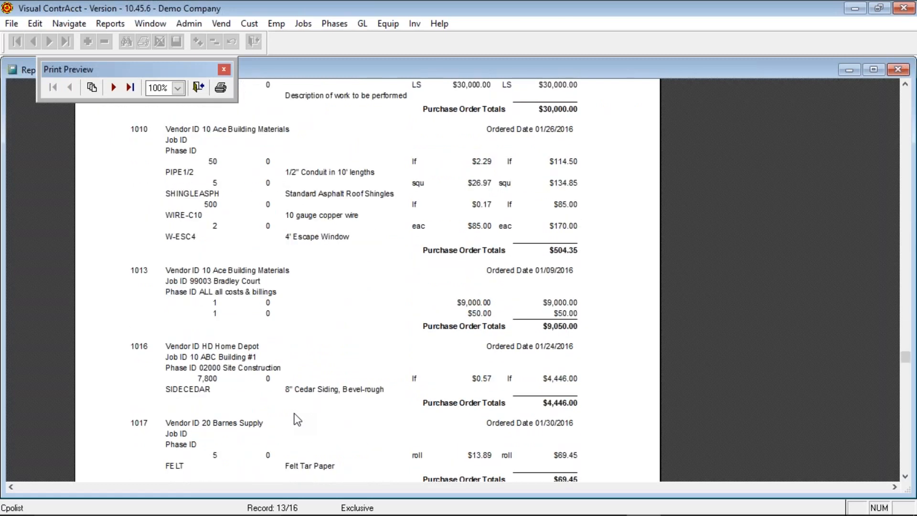
pyautogui.scroll(-6, 297, 419)
pyautogui.scroll(9, 294, 413)
pyautogui.scroll(9, 294, 414)
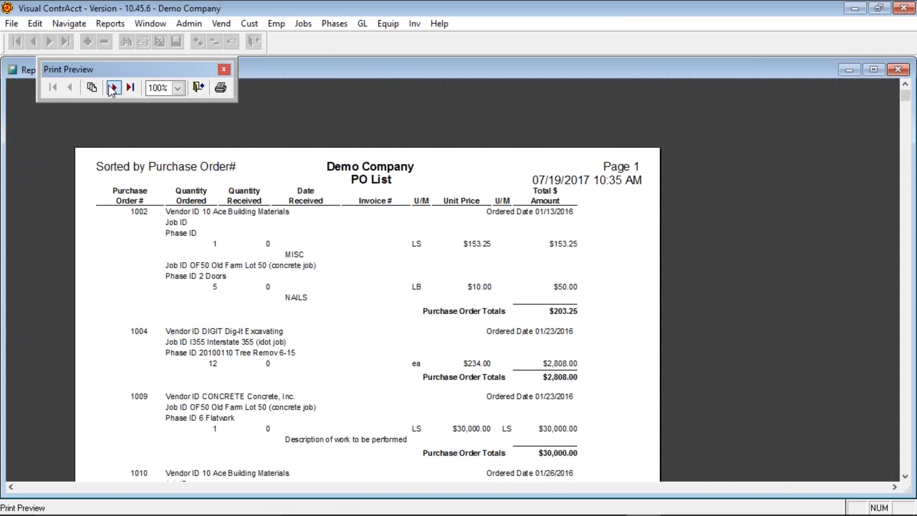
pyautogui.click(112, 88)
pyautogui.scroll(-2, 243, 373)
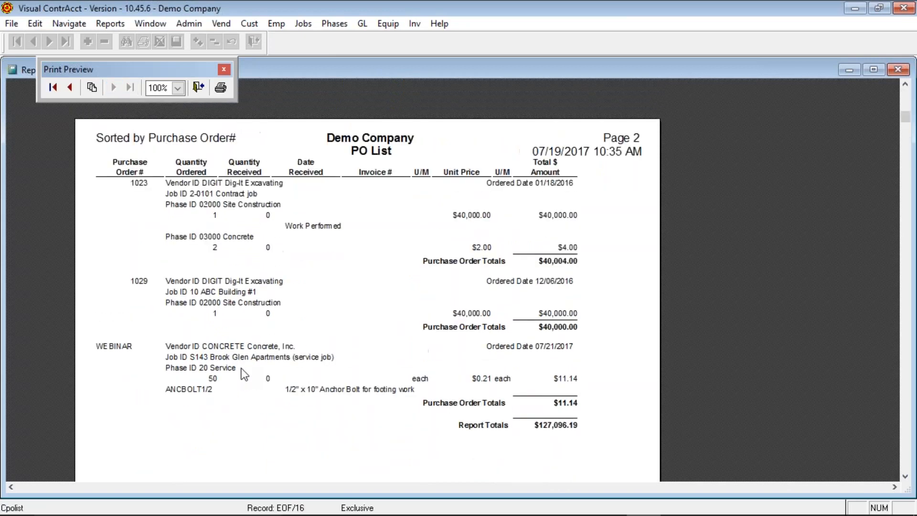
pyautogui.scroll(1, 243, 374)
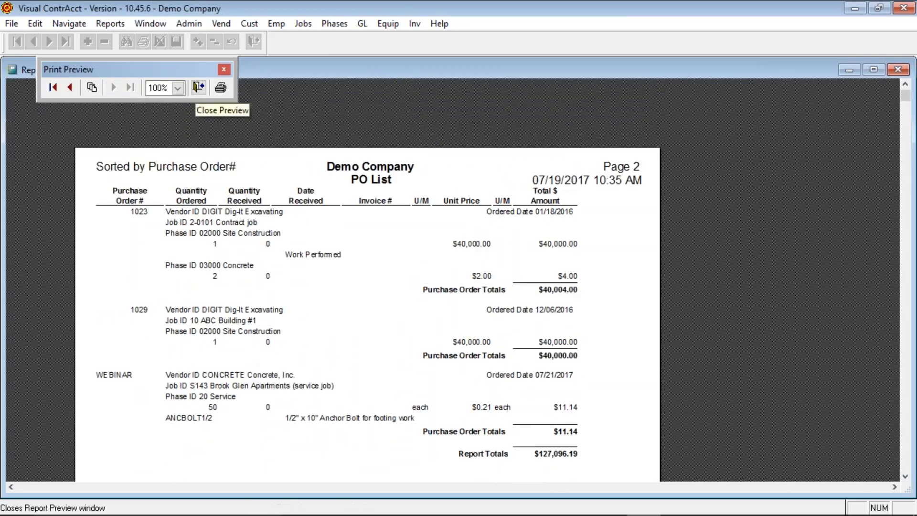
pyautogui.click(199, 87)
# Open the purchase order batch print options and go through the Job ID, Vendor ID and Ordered Date range filters
pyautogui.click(109, 24)
pyautogui.moveTo(143, 161)
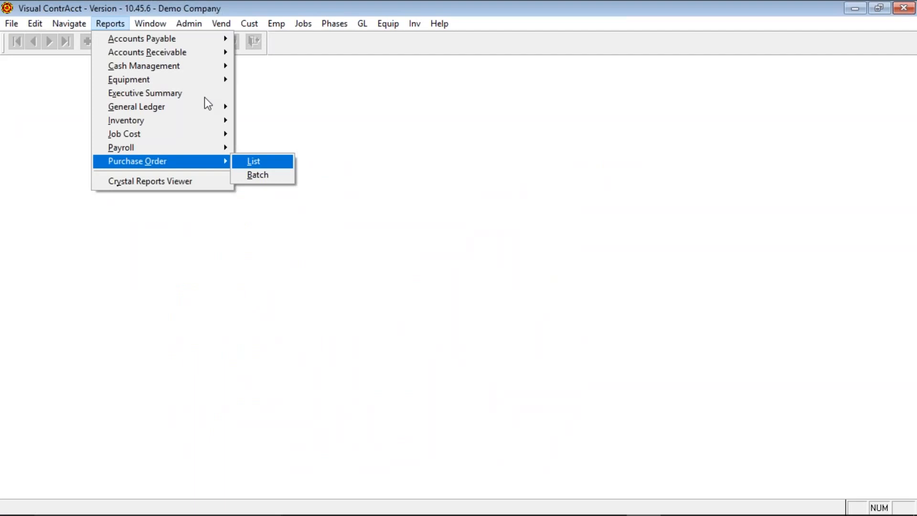
pyautogui.click(257, 176)
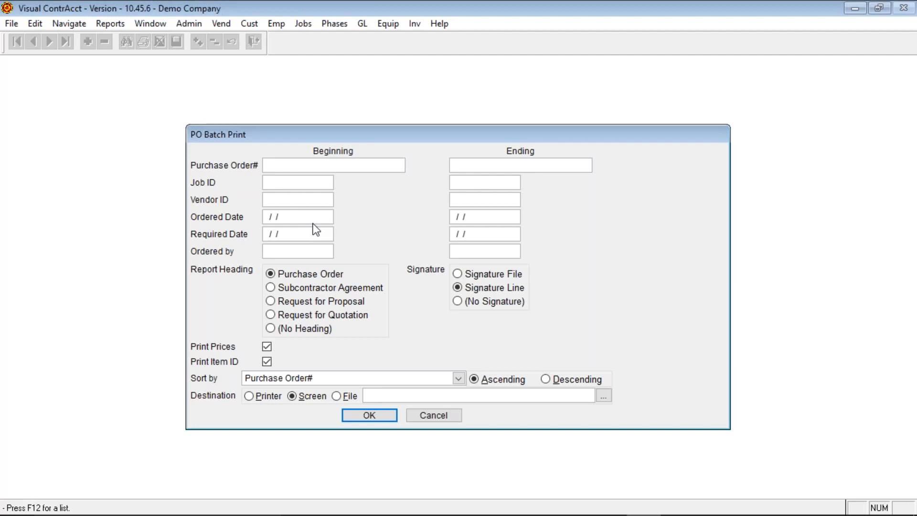
pyautogui.click(286, 182)
pyautogui.click(302, 200)
pyautogui.click(452, 200)
pyautogui.press('Tab')
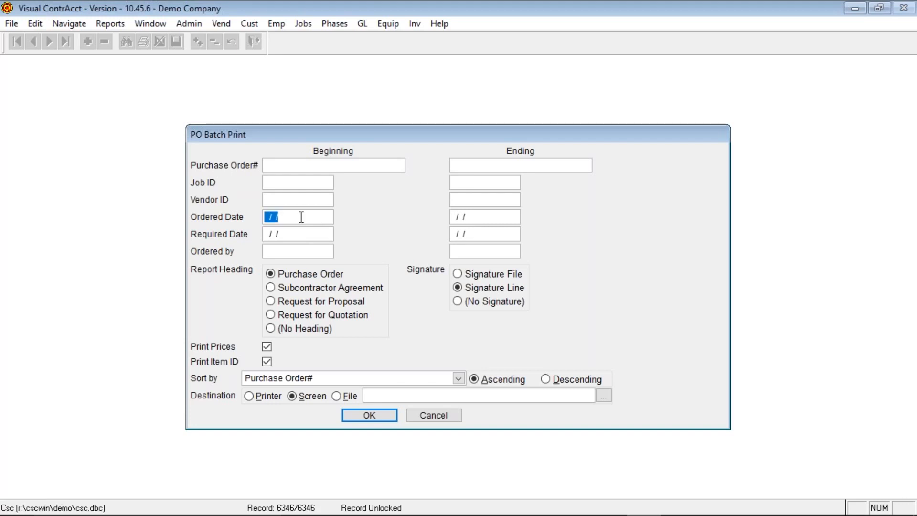
# Run the purchase order batch print to screen for ordered date 07/19/2017 and dismiss the resulting message
pyautogui.write('07192017')
pyautogui.press('Tab')
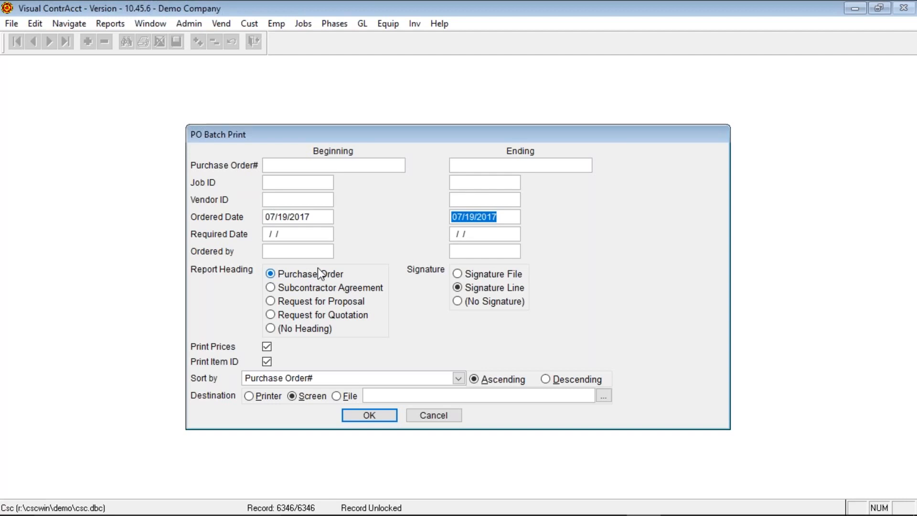
pyautogui.click(362, 416)
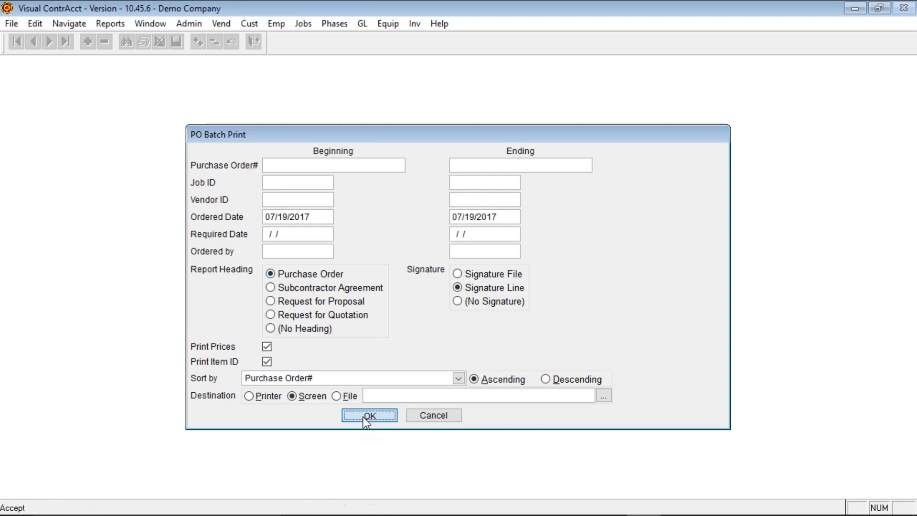
pyautogui.click(483, 315)
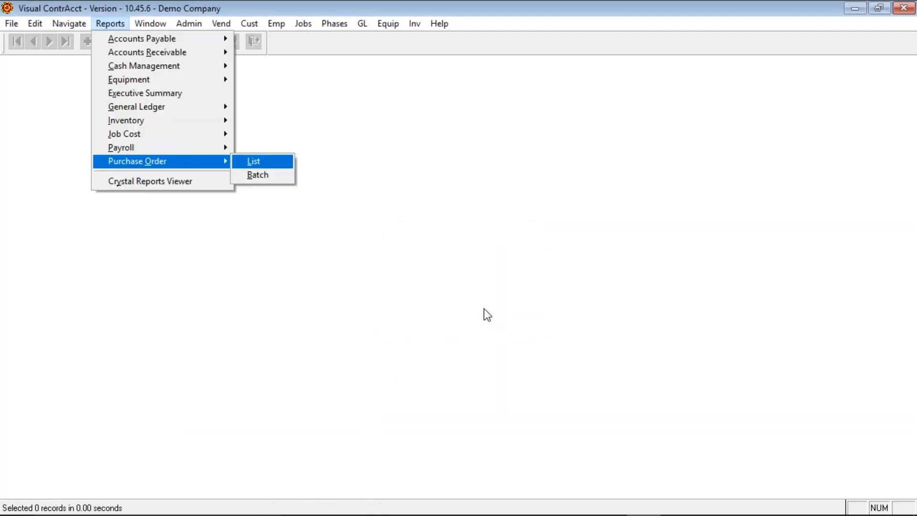
# Run the purchase order batch print again for ordered date 07/20/2017 and dismiss the resulting message
pyautogui.click(268, 176)
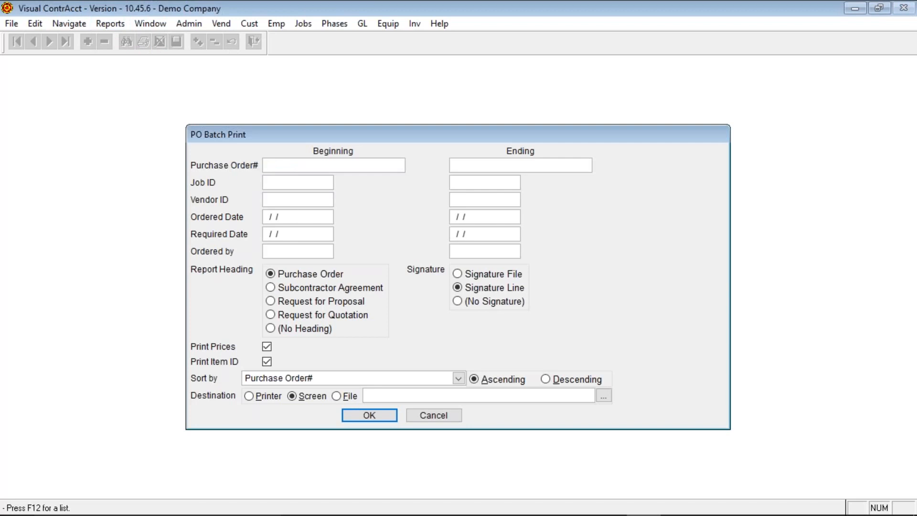
pyautogui.click(295, 218)
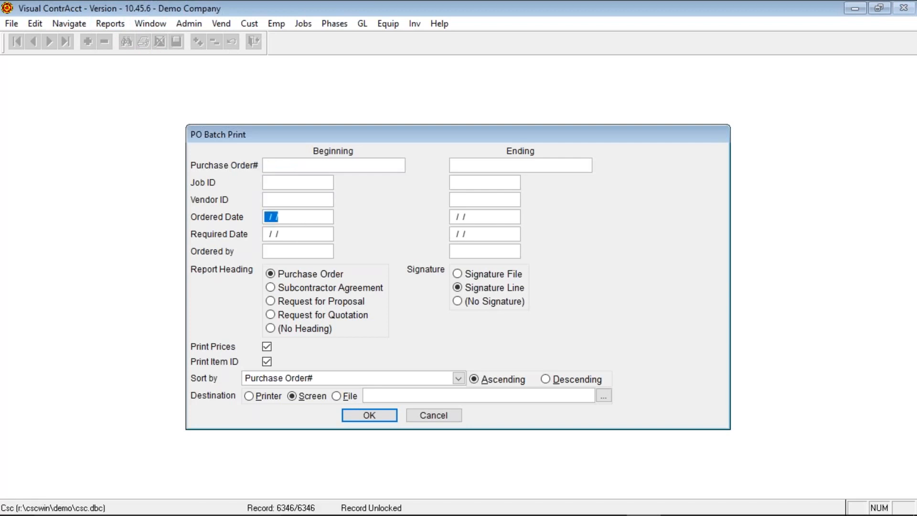
pyautogui.write('07/20/2017')
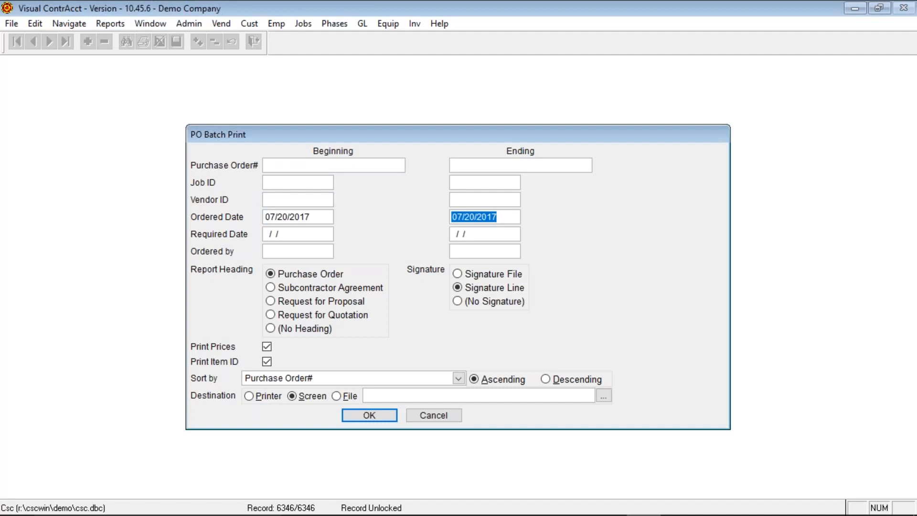
pyautogui.click(357, 411)
pyautogui.click(497, 312)
# Generate the purchase order batch report on screen with all filter ranges left blank
pyautogui.hotkey('alt', 'r')
pyautogui.press('o')
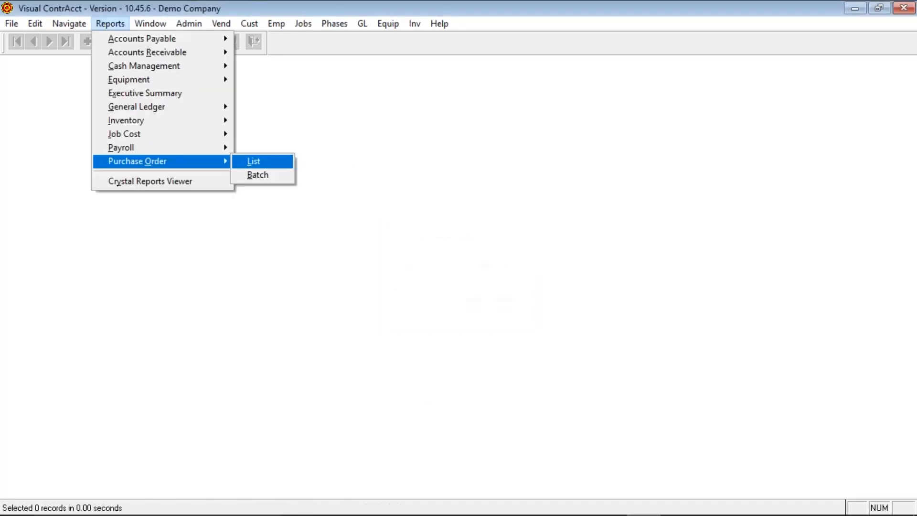
pyautogui.click(252, 174)
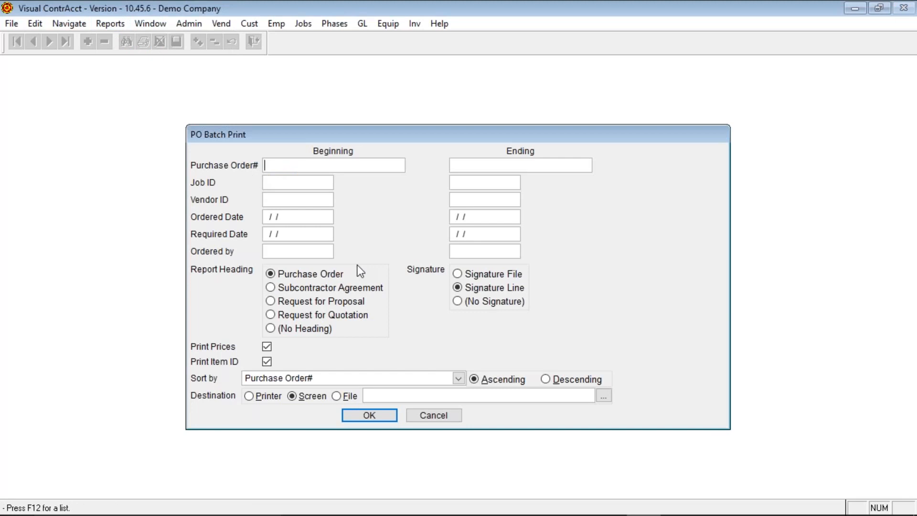
pyautogui.click(380, 411)
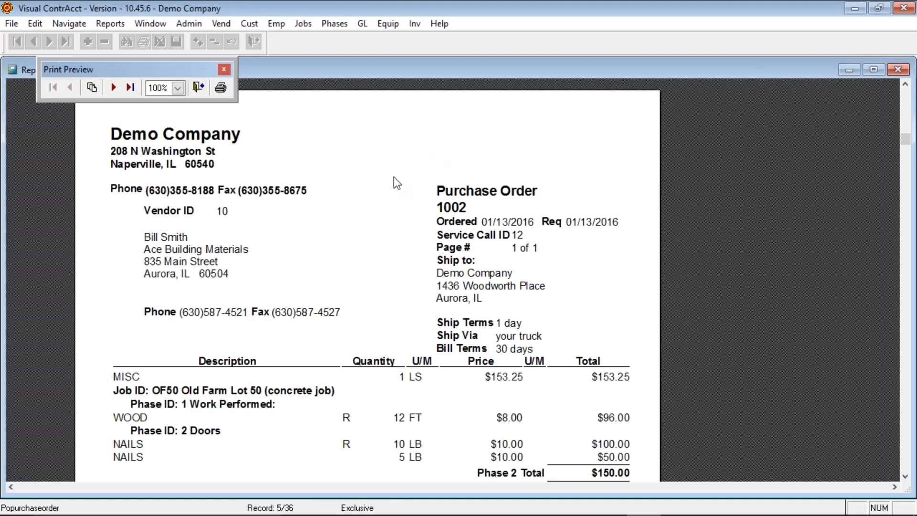
# Page forward through the purchase orders in the print preview and close the preview
pyautogui.click(113, 87)
pyautogui.click(114, 87)
pyautogui.click(113, 87)
pyautogui.click(113, 88)
pyautogui.click(113, 88)
pyautogui.click(113, 87)
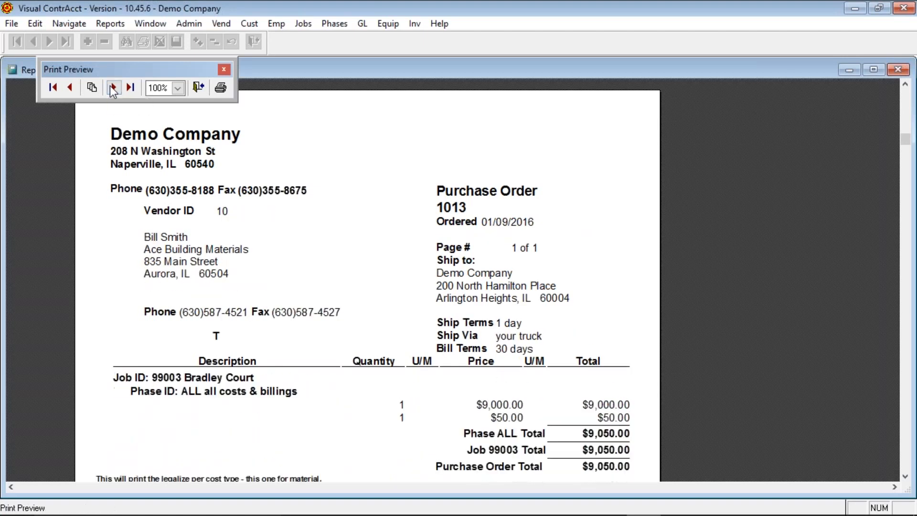
pyautogui.click(199, 87)
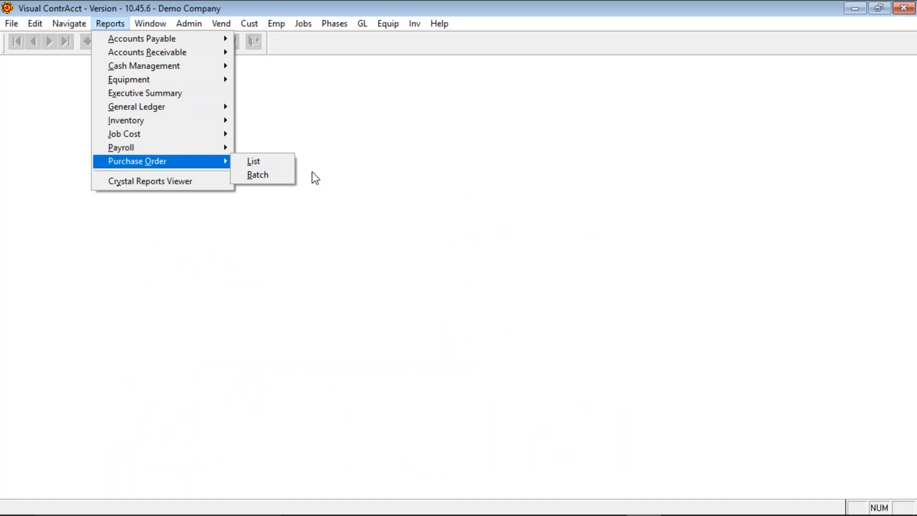
# Open the purchase order unit conversions, browse the factor records and close the window
pyautogui.moveTo(191, 16)
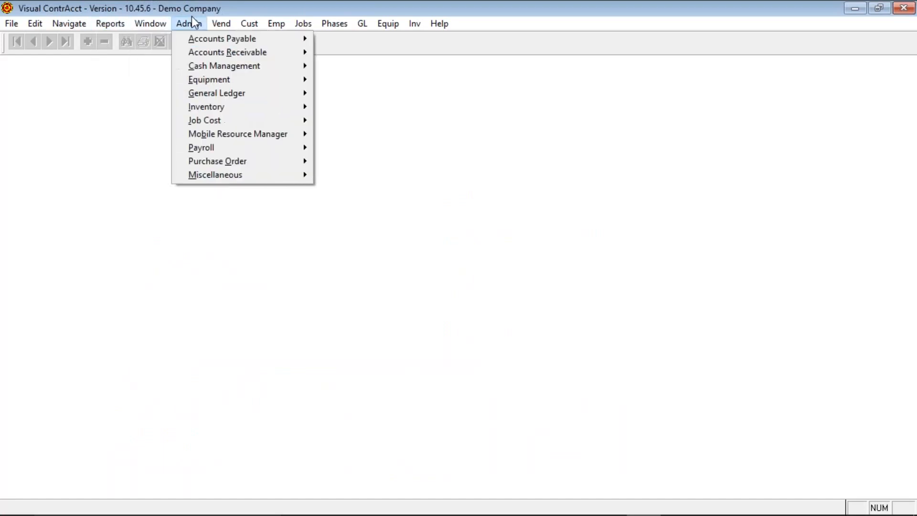
pyautogui.moveTo(280, 165)
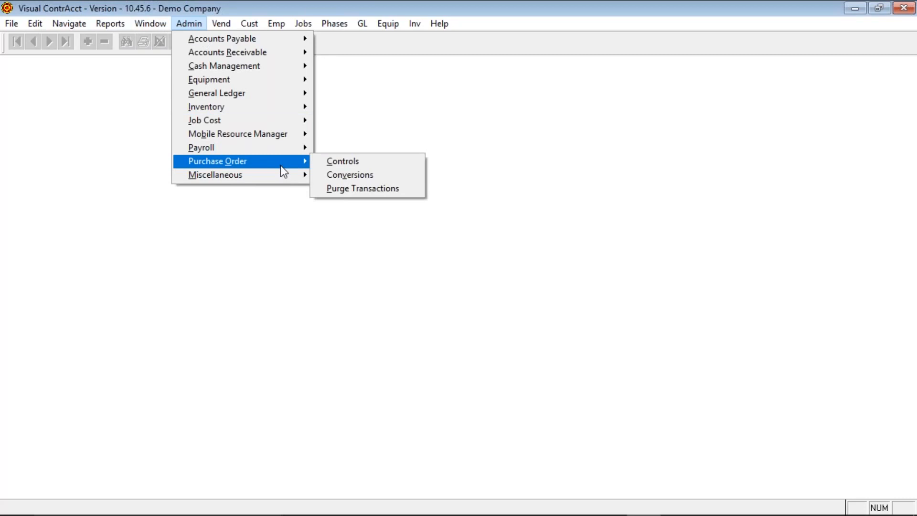
pyautogui.click(359, 178)
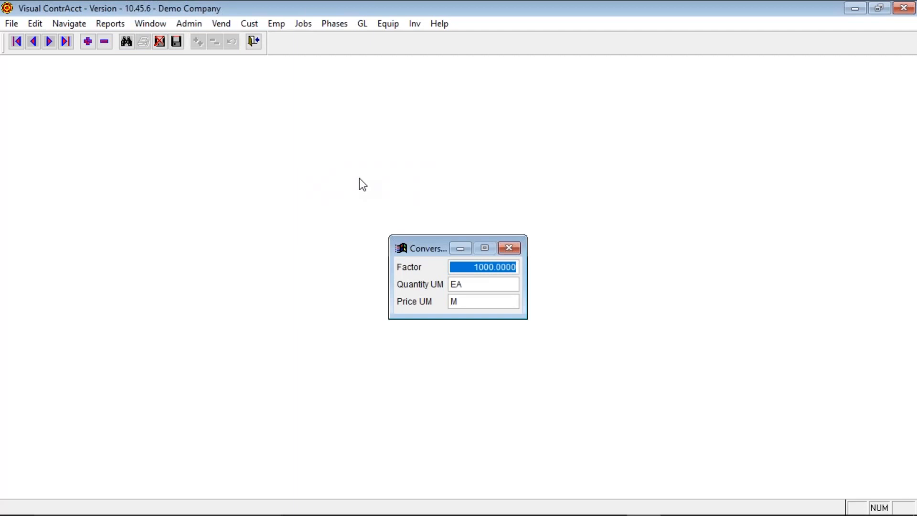
pyautogui.click(51, 43)
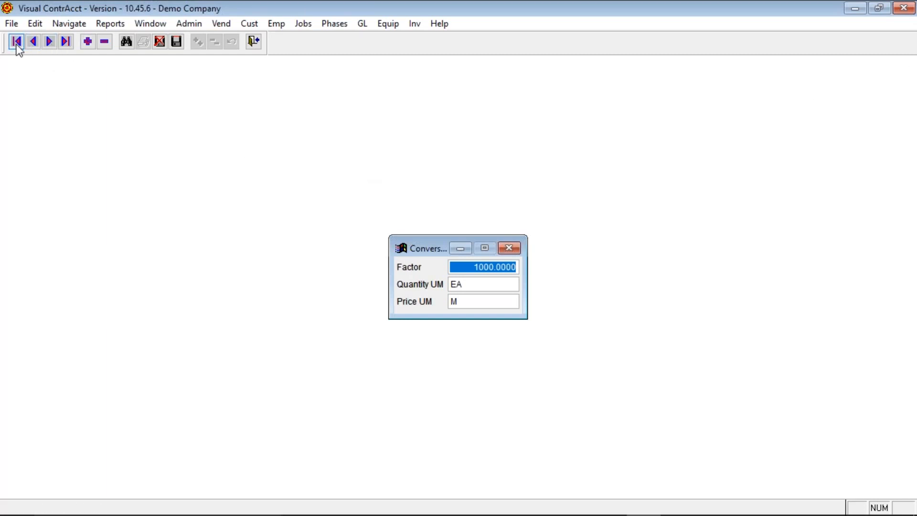
pyautogui.click(32, 42)
pyautogui.click(256, 43)
# Review the purchase order purge settings, including Job ID and Date Received, and cancel without purging
pyautogui.click(188, 23)
pyautogui.moveTo(286, 161)
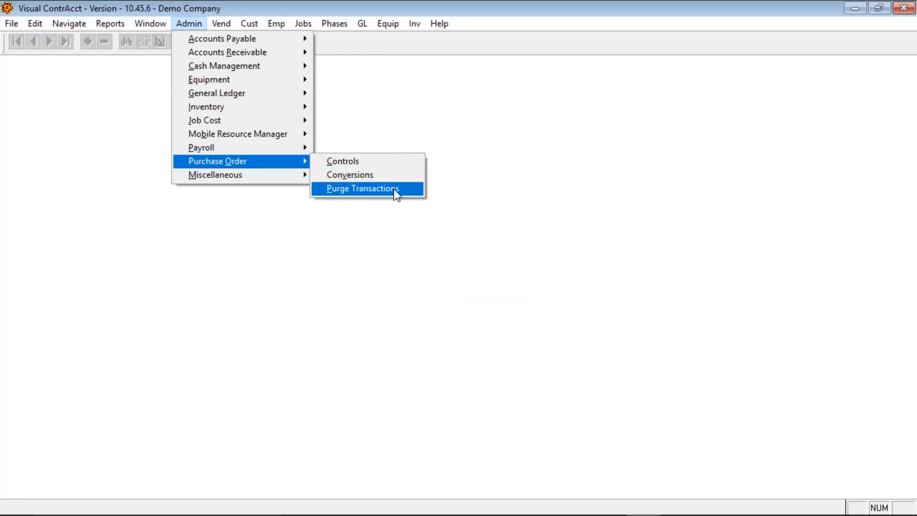
pyautogui.click(394, 191)
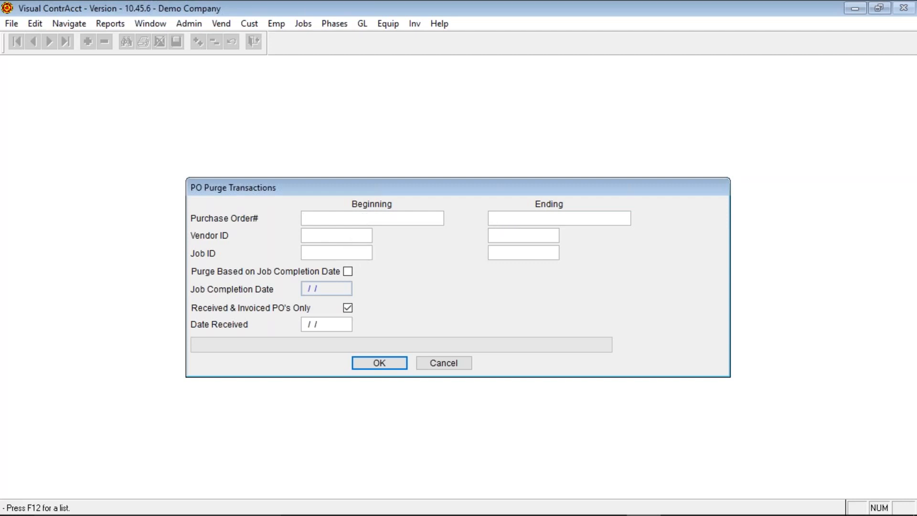
pyautogui.click(506, 252)
pyautogui.click(321, 323)
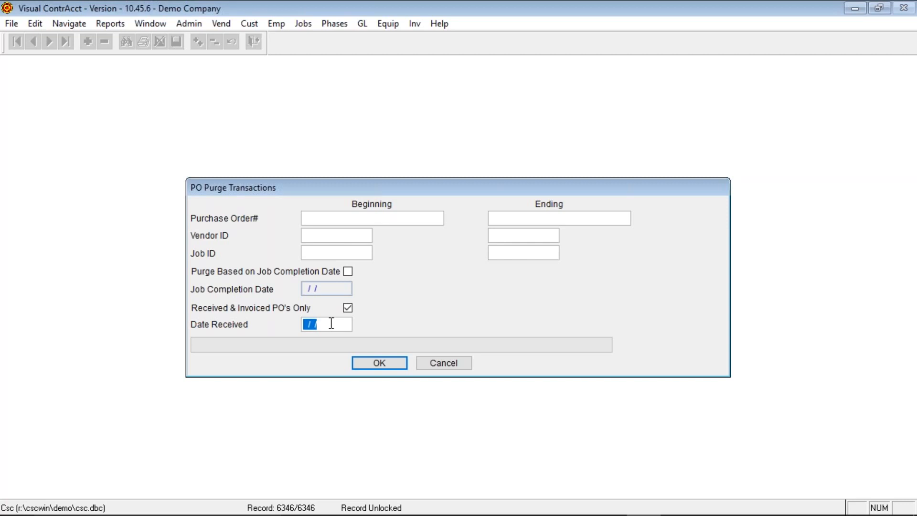
pyautogui.click(438, 367)
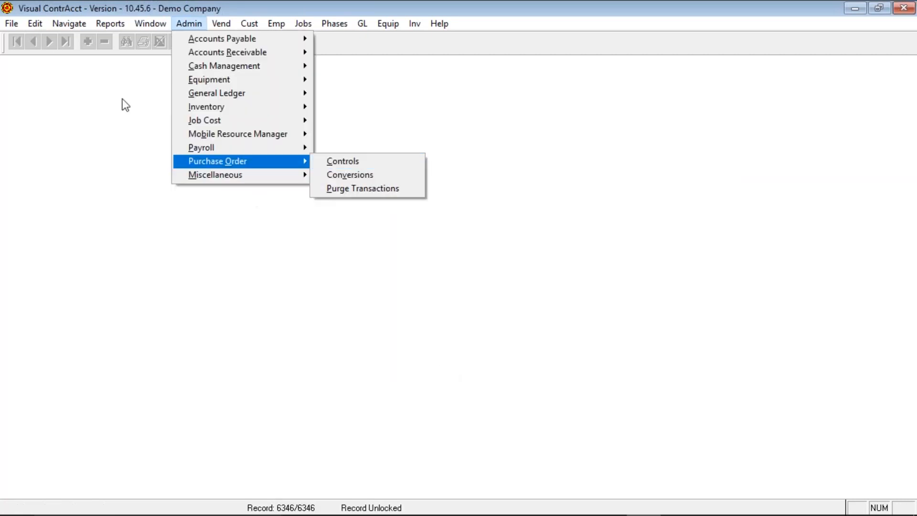
# Open the inventory items and browse to the record for item ANCBOLT1/2
pyautogui.click(12, 23)
pyautogui.moveTo(44, 110)
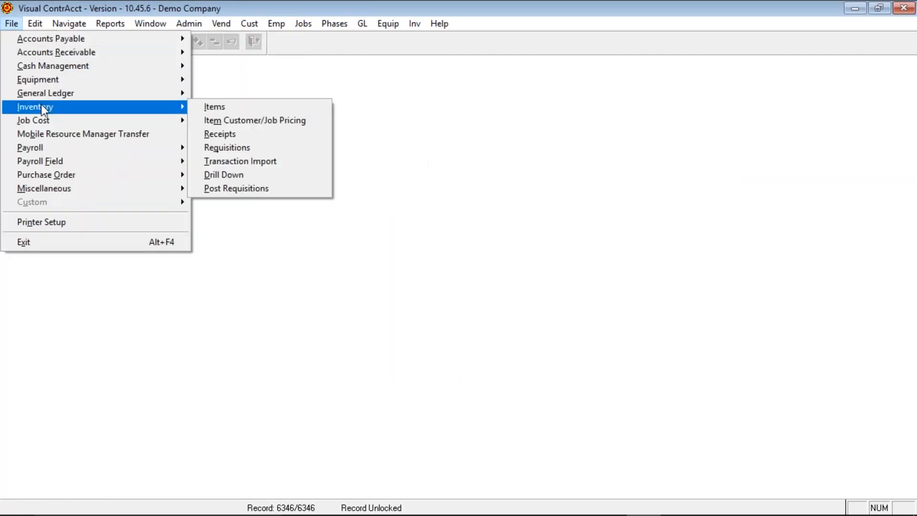
pyautogui.click(197, 110)
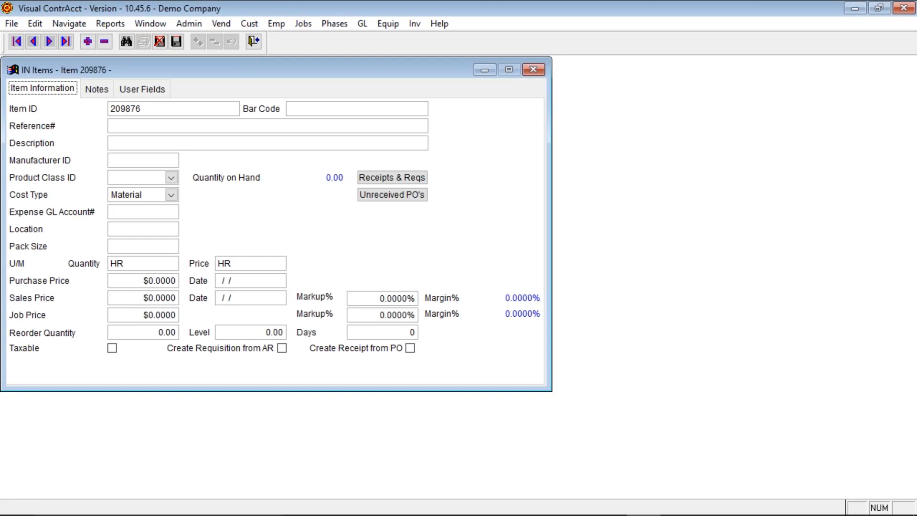
pyautogui.click(305, 107)
pyautogui.click(50, 42)
pyautogui.click(50, 42)
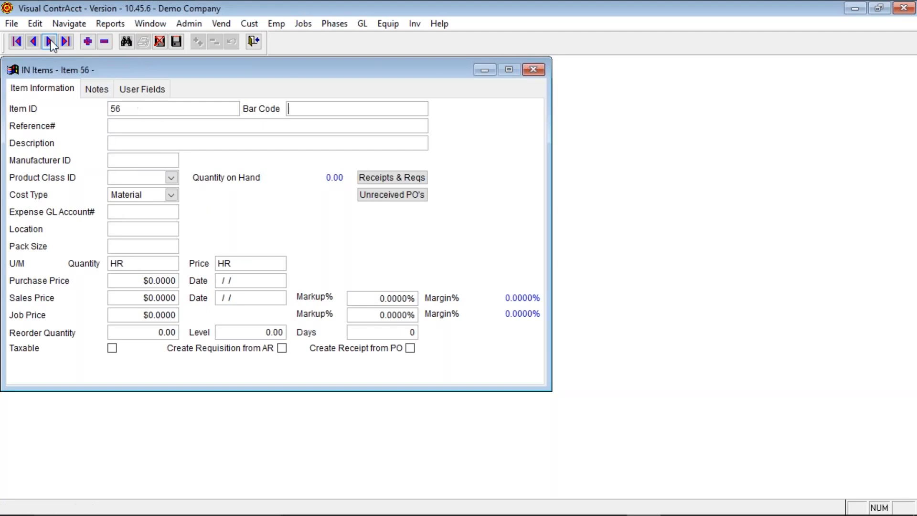
pyautogui.click(50, 42)
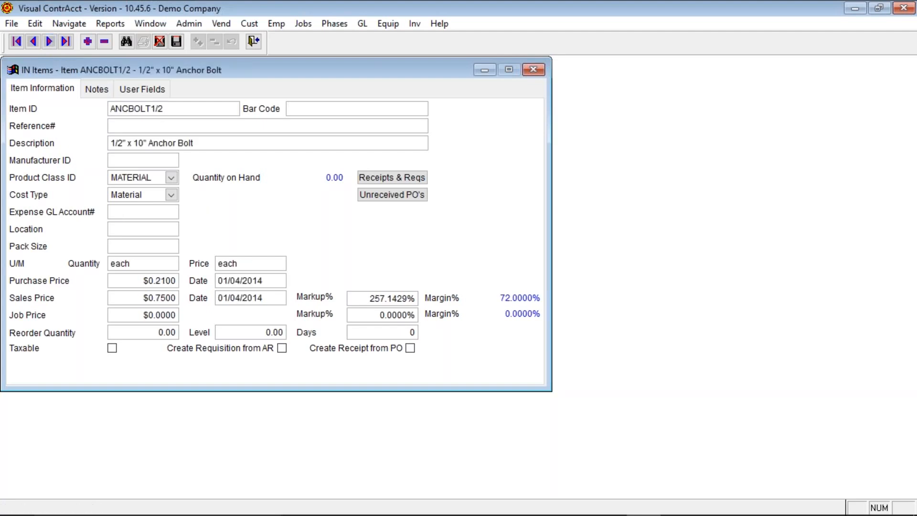
# Set the anchor bolt's Manufacturer ID to vendor 10, Ace Building Materials, from the vendor lookup list
pyautogui.click(128, 125)
pyautogui.click(170, 160)
pyautogui.press('F12')
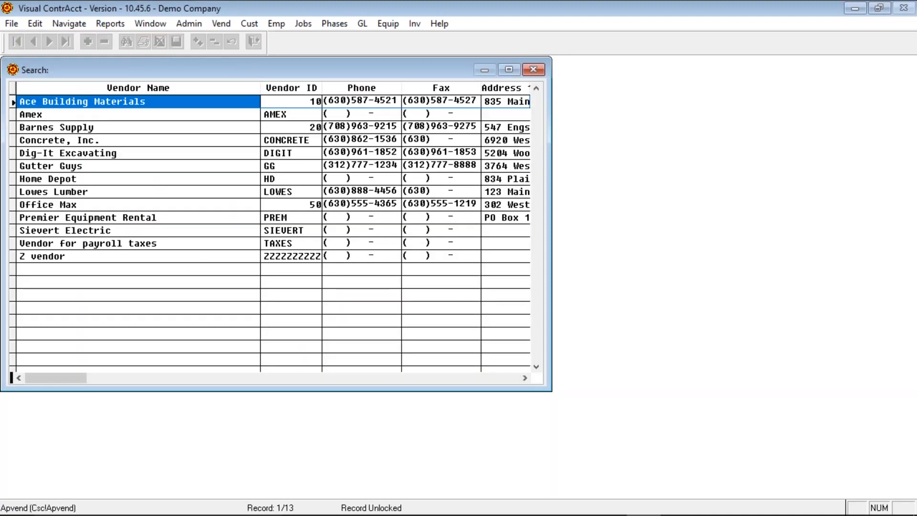
pyautogui.press('Return')
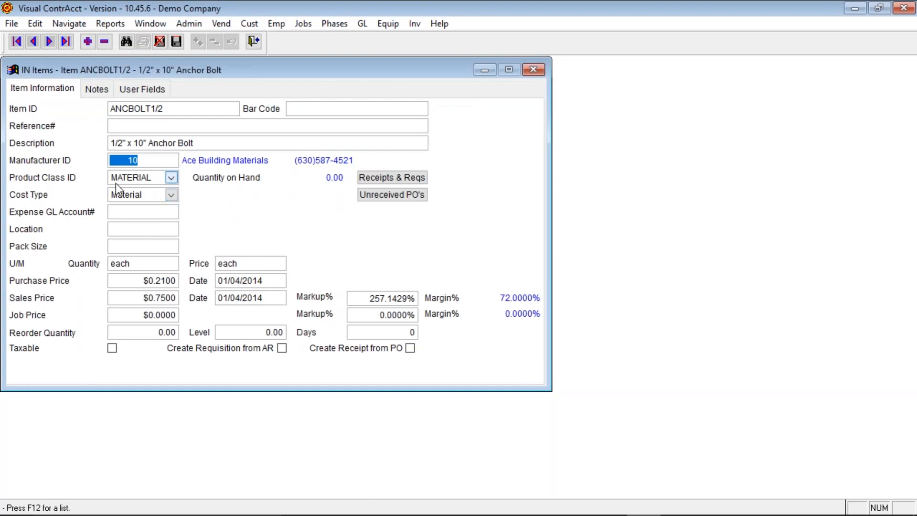
# Examine the available Product Class ID and Cost Type options for the item, keeping the current selections
pyautogui.click(171, 178)
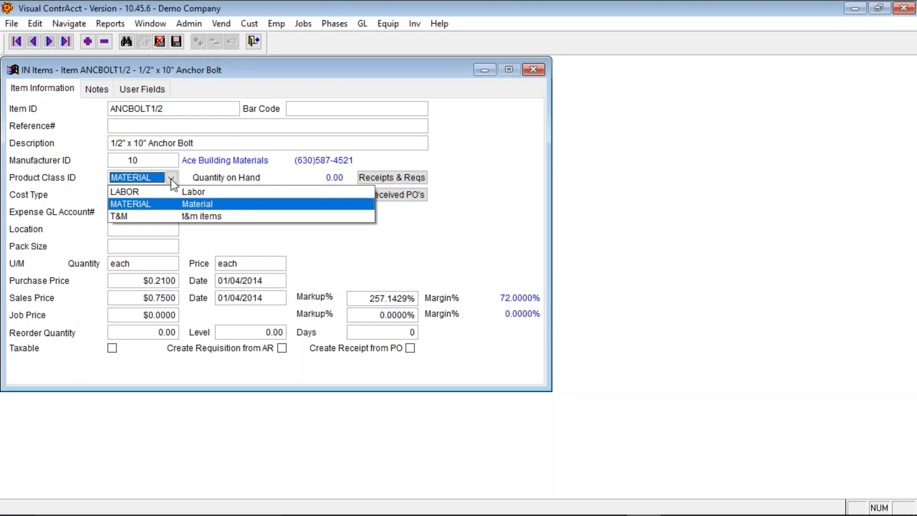
pyautogui.click(171, 181)
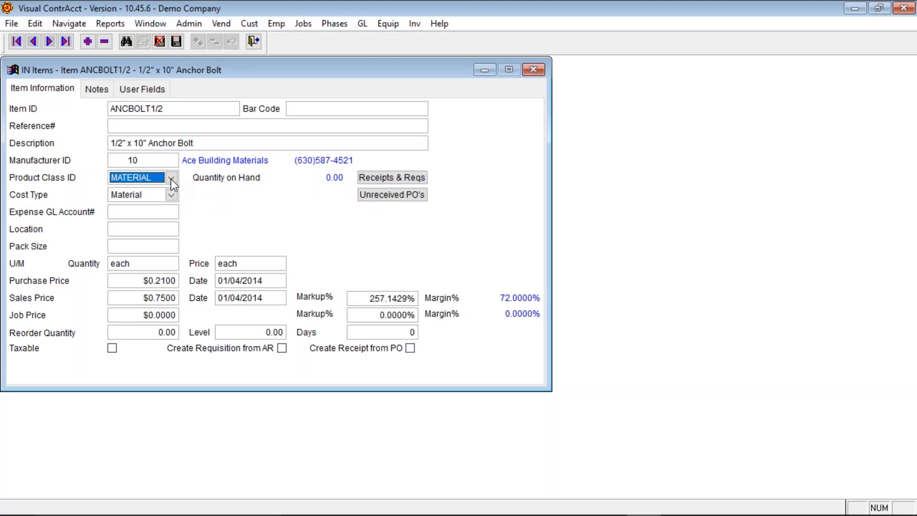
pyautogui.click(170, 194)
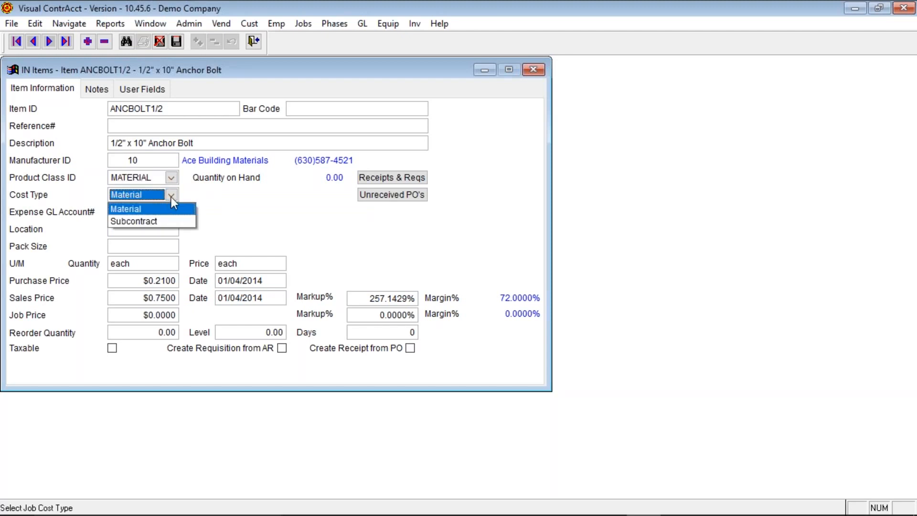
pyautogui.click(171, 197)
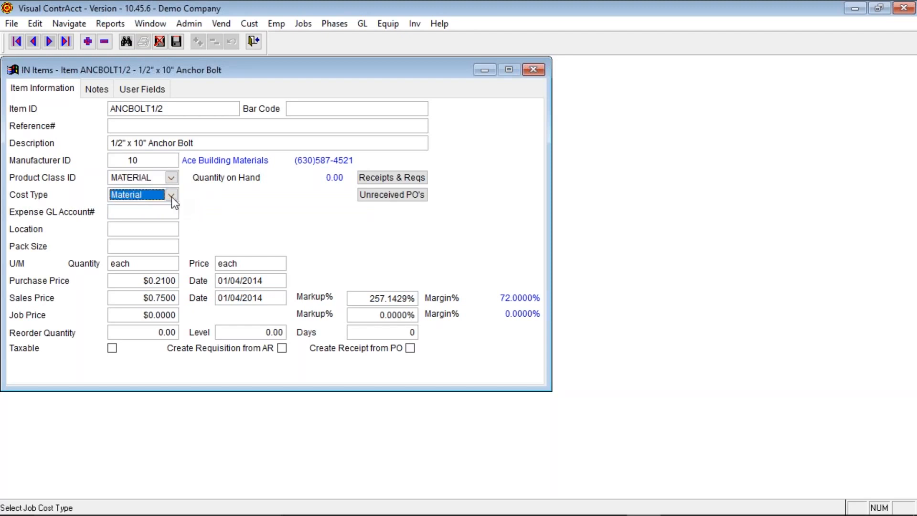
# Review the item's expense account, location, pack size, units of measure, purchase price and date, and sales price fields
pyautogui.click(164, 212)
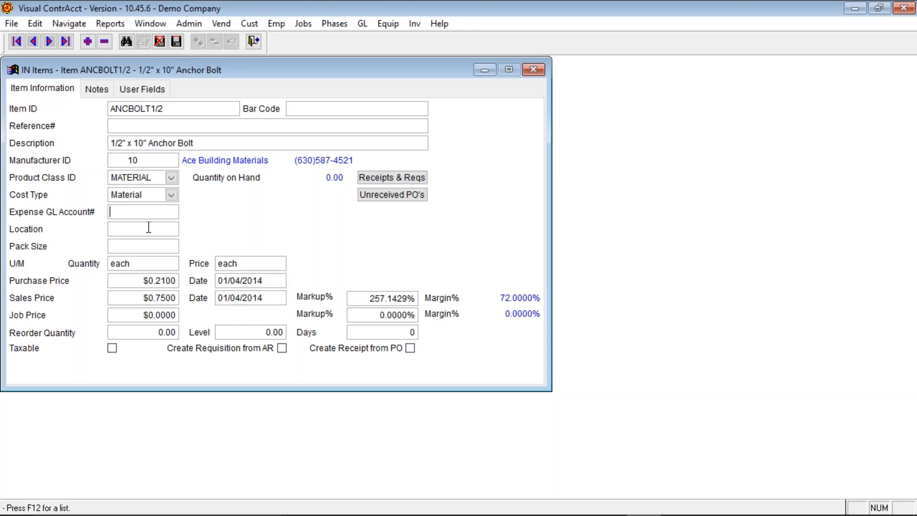
pyautogui.click(147, 228)
pyautogui.click(147, 245)
pyautogui.doubleClick(142, 264)
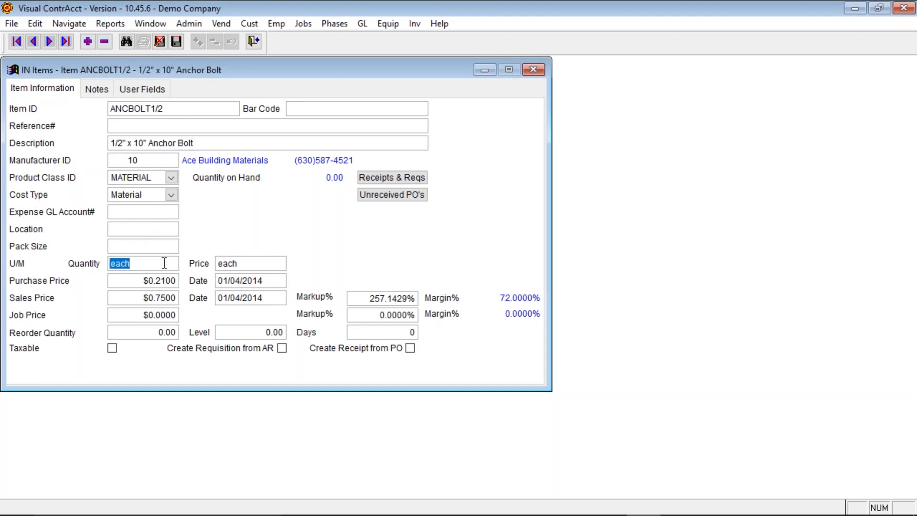
pyautogui.doubleClick(258, 266)
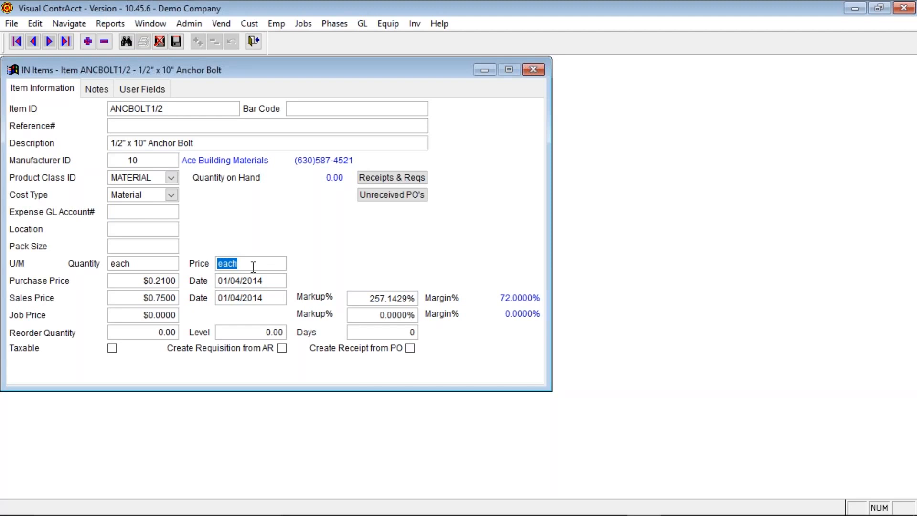
pyautogui.click(126, 281)
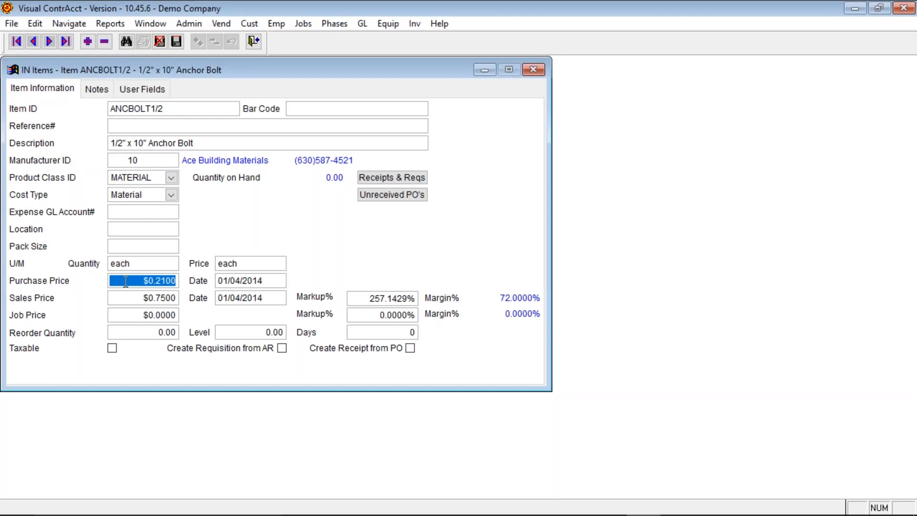
pyautogui.doubleClick(272, 280)
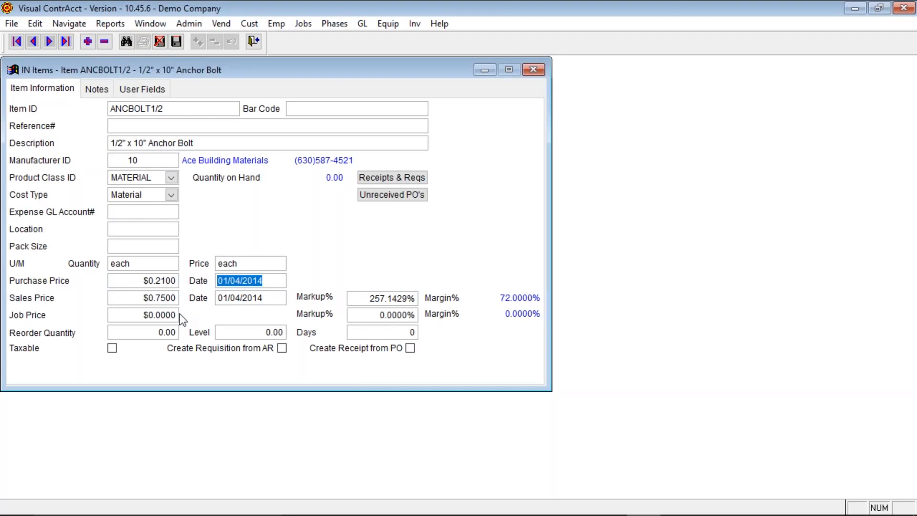
pyautogui.doubleClick(121, 298)
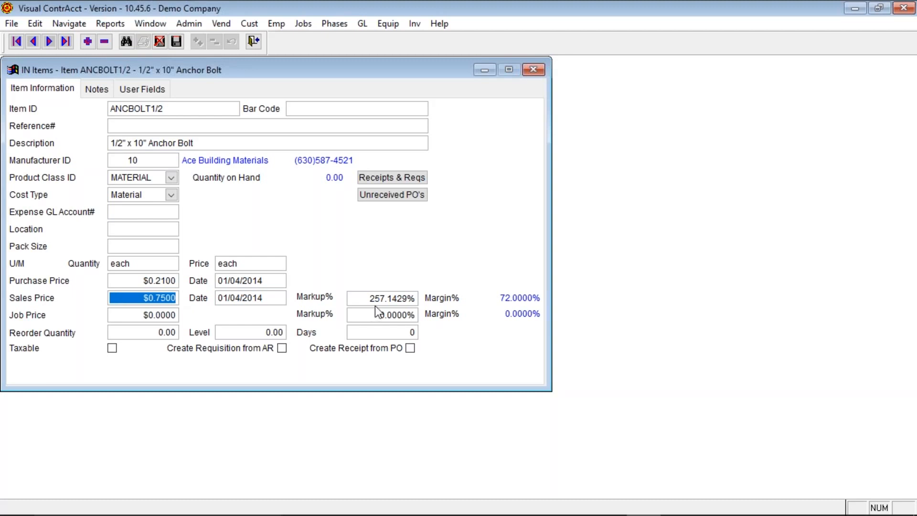
# Set the anchor bolt's job price markup to 15%
pyautogui.click(351, 298)
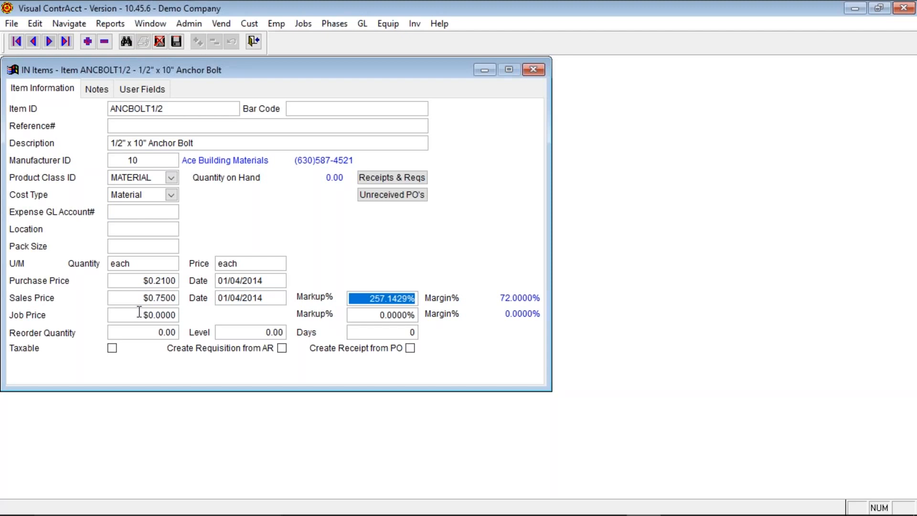
pyautogui.click(375, 314)
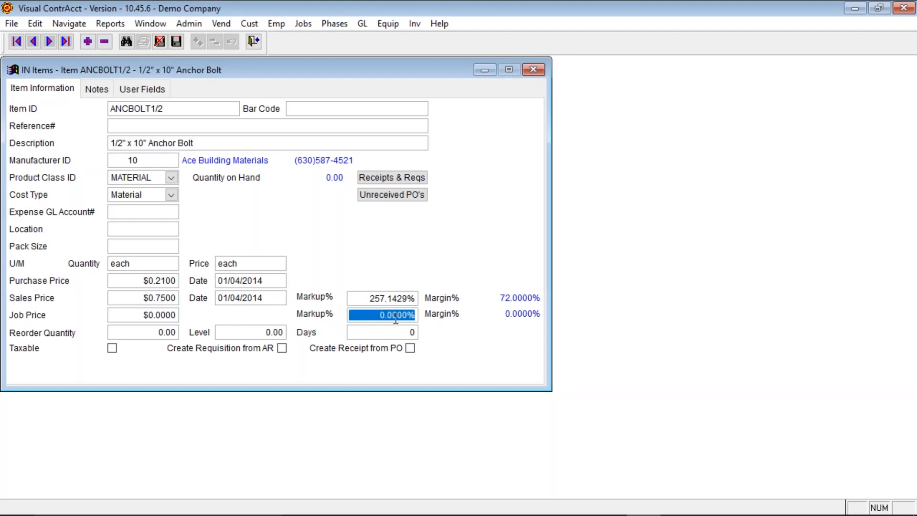
pyautogui.write('15 . %')
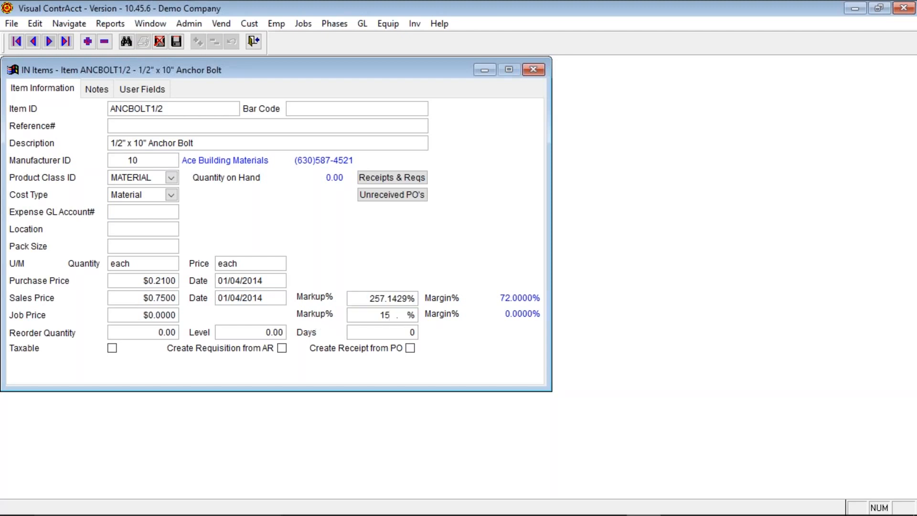
pyautogui.press('Tab')
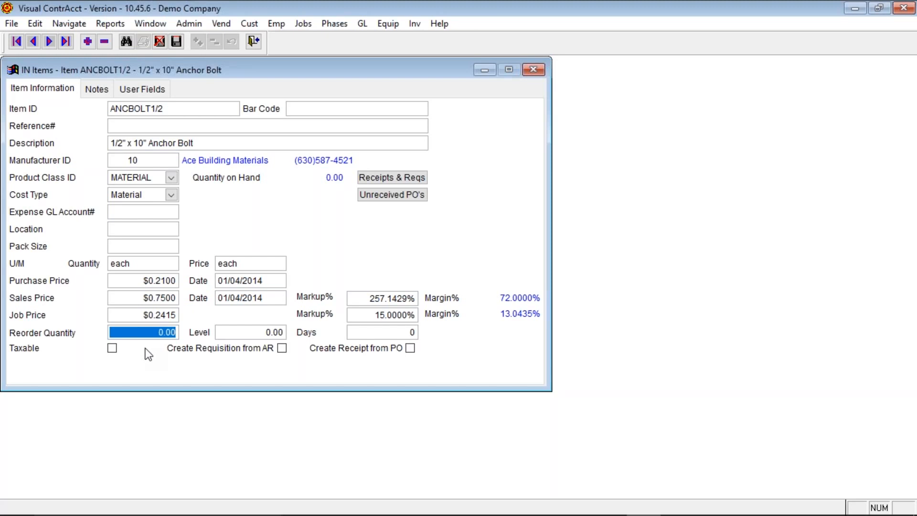
# Set the anchor bolt's reorder quantity to 150 and its reorder level to 100
pyautogui.write('150')
pyautogui.press('Tab')
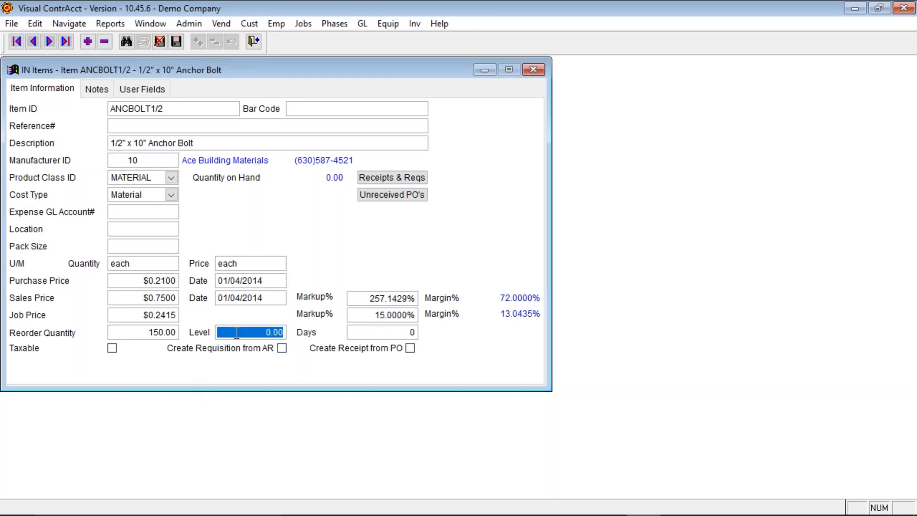
pyautogui.write('2')
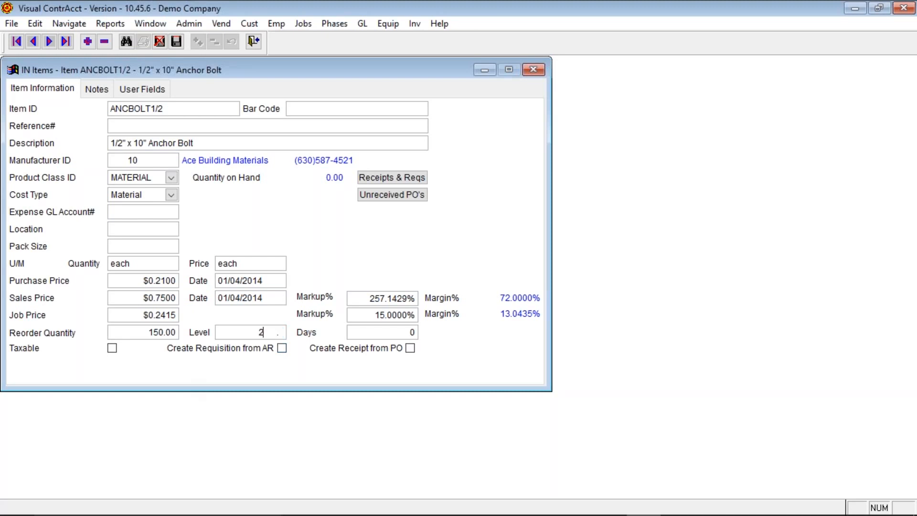
pyautogui.write('00')
pyautogui.press('Tab')
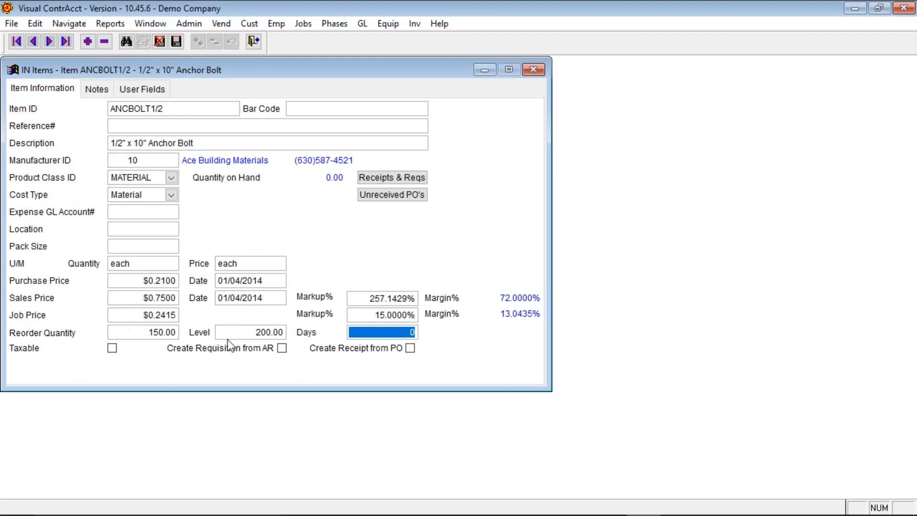
pyautogui.moveTo(249, 332); pyautogui.dragTo(302, 334)
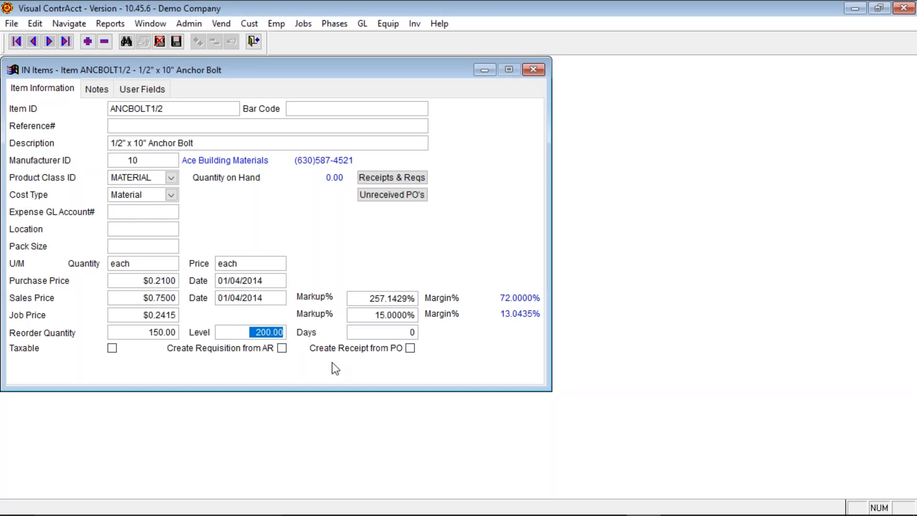
pyautogui.write('100')
pyautogui.press('Tab')
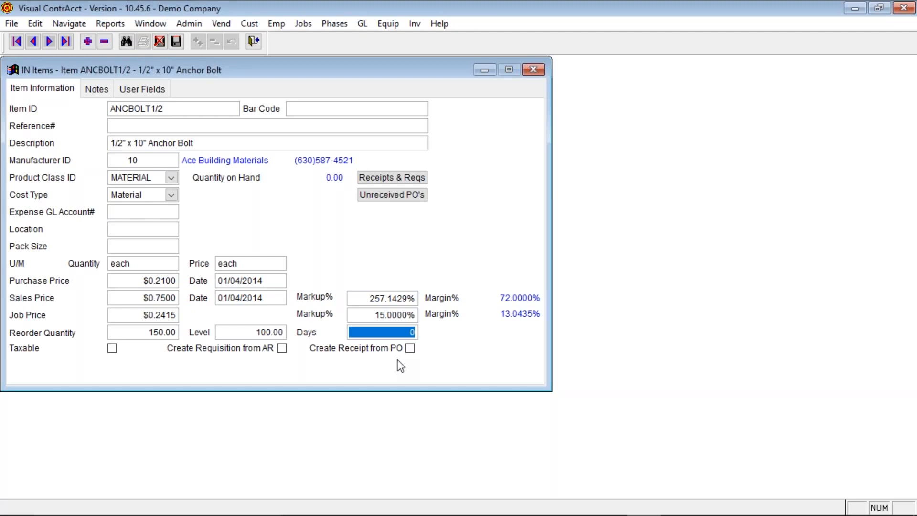
# Try the item's Taxable, Create Receipt from PO and Create Requisition from AR options, leaving each one unchecked
pyautogui.click(112, 348)
pyautogui.click(112, 348)
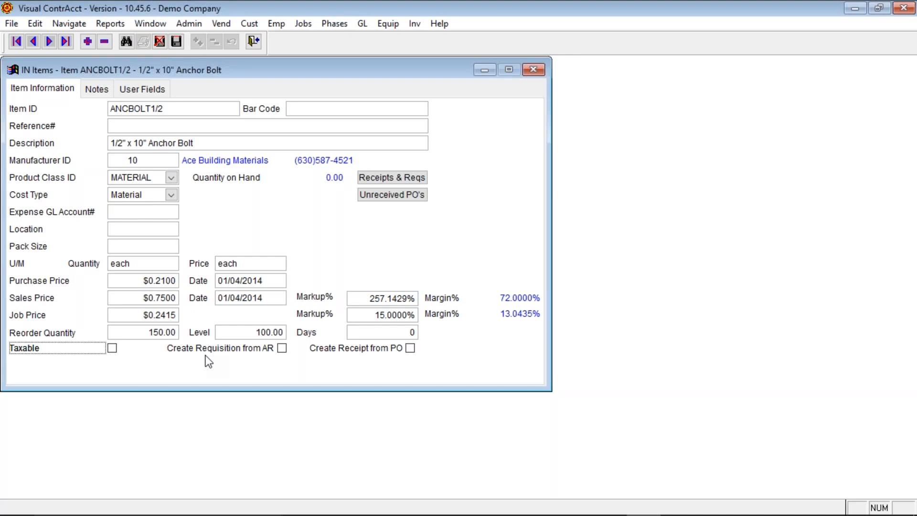
pyautogui.click(410, 349)
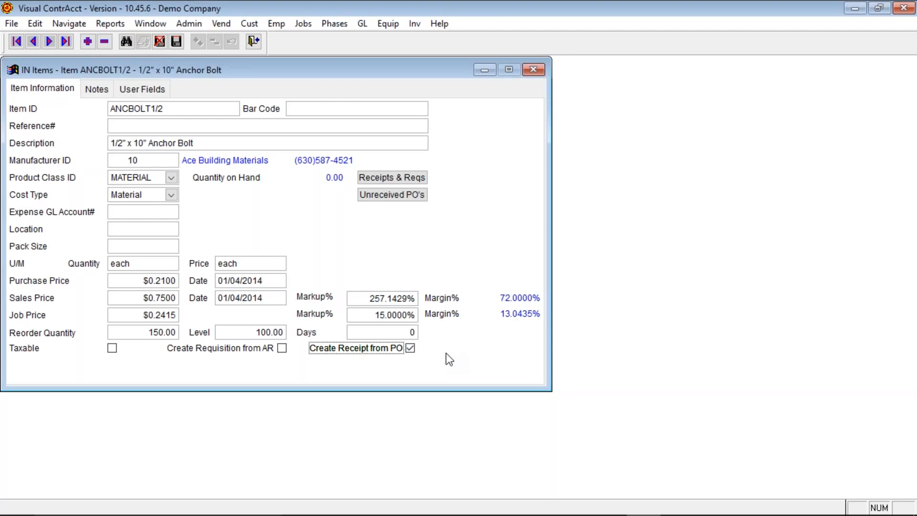
pyautogui.click(410, 348)
pyautogui.click(281, 349)
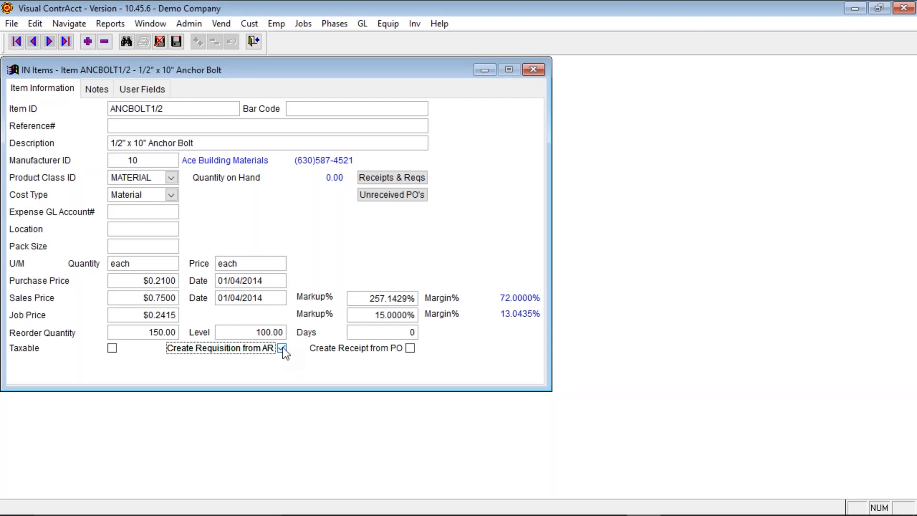
pyautogui.click(282, 348)
# Look up the anchor bolt's receipts and requisitions, and its unreceived purchase orders
pyautogui.click(402, 181)
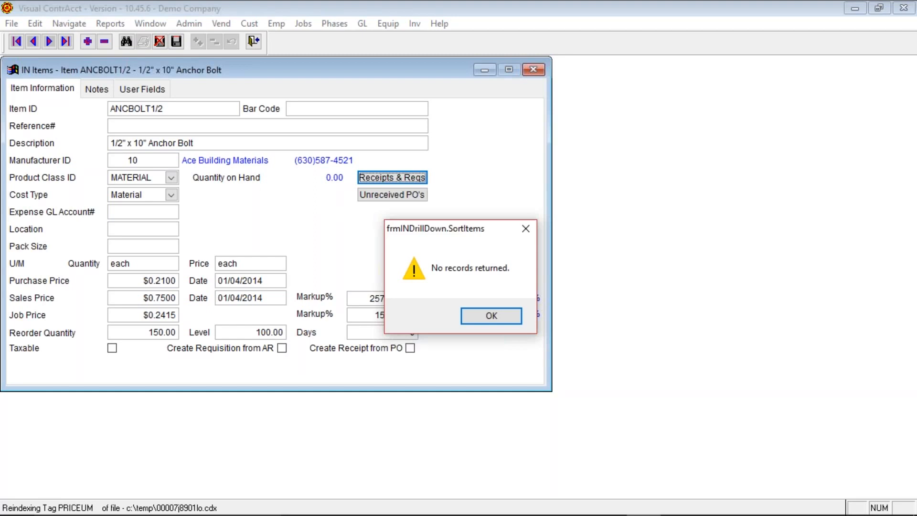
pyautogui.click(505, 317)
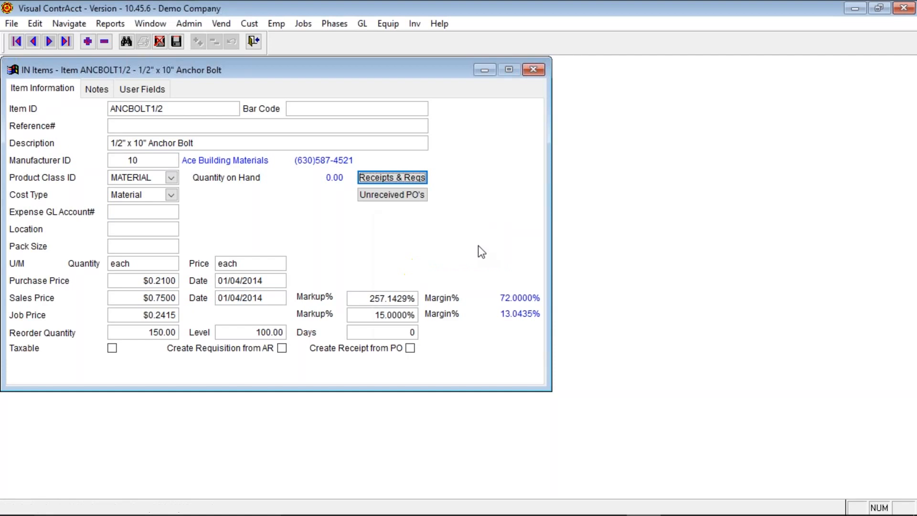
pyautogui.click(414, 196)
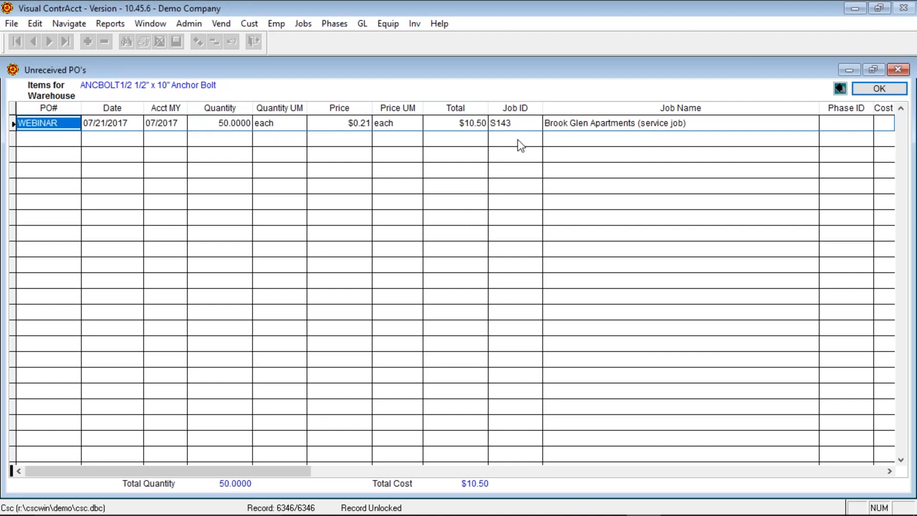
pyautogui.click(887, 90)
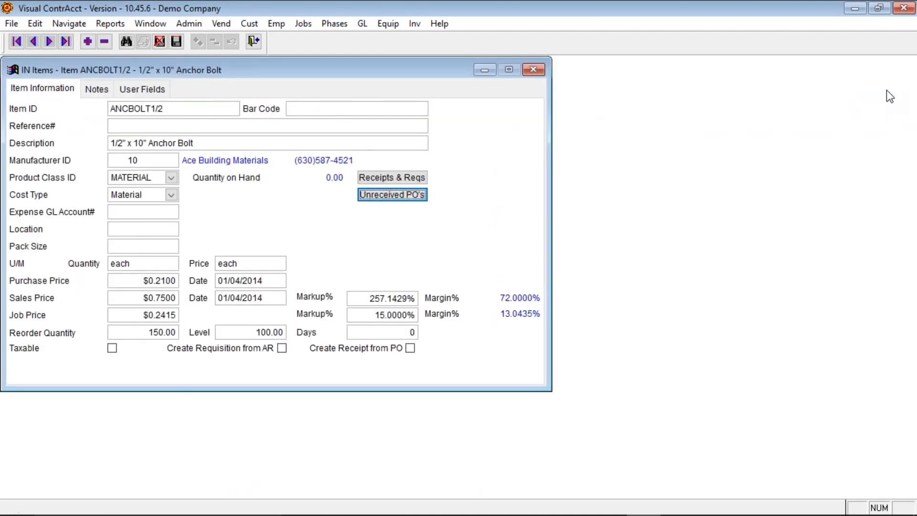
# Review the item's notes and its user-defined date, number and text fields, and return to the item information
pyautogui.click(96, 90)
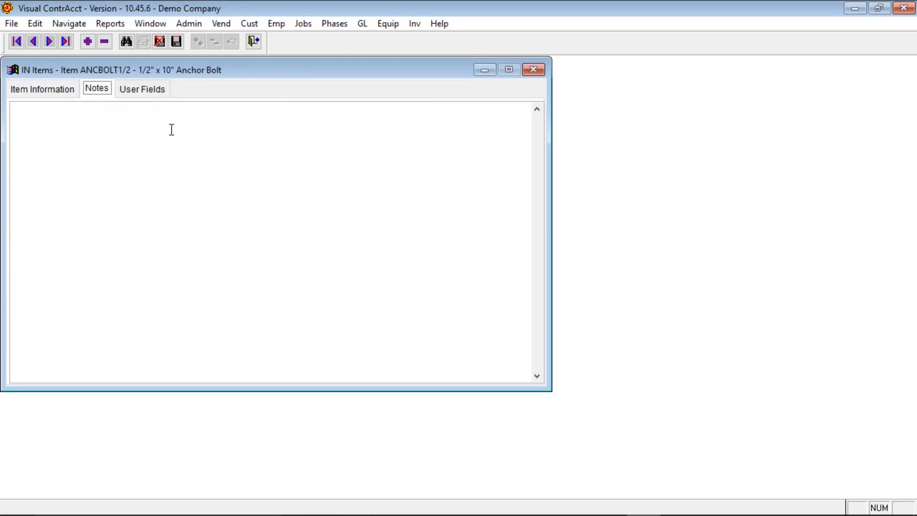
pyautogui.click(151, 90)
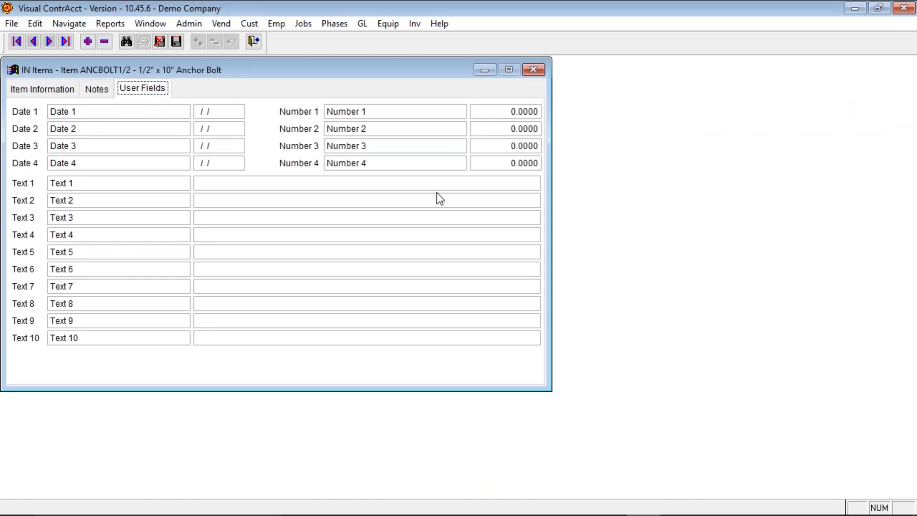
pyautogui.click(374, 112)
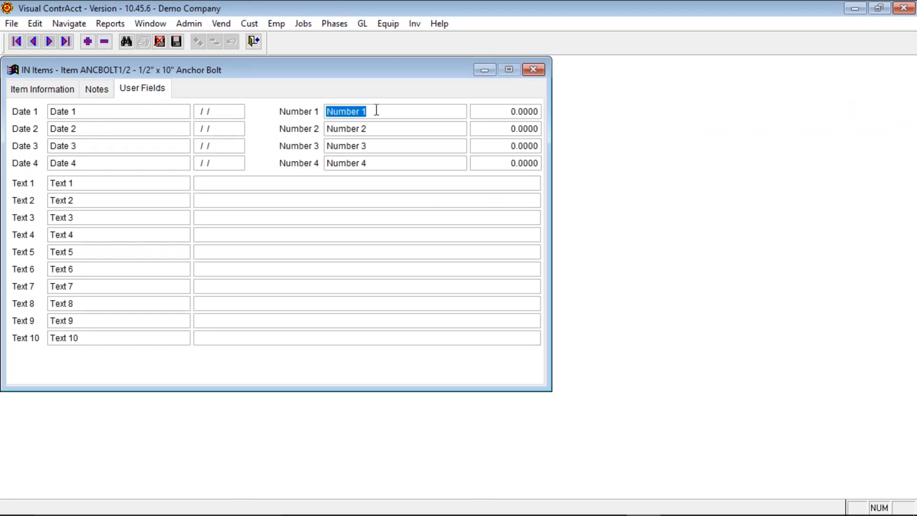
pyautogui.click(363, 129)
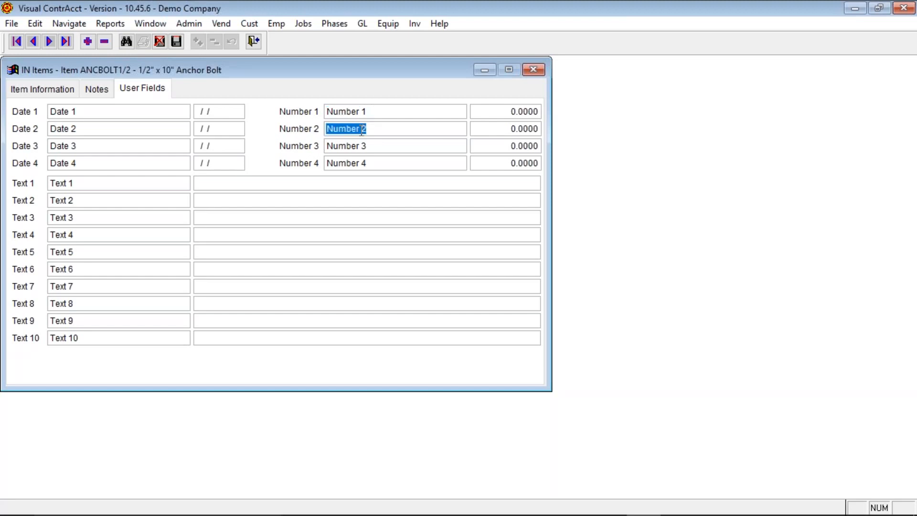
pyautogui.click(90, 149)
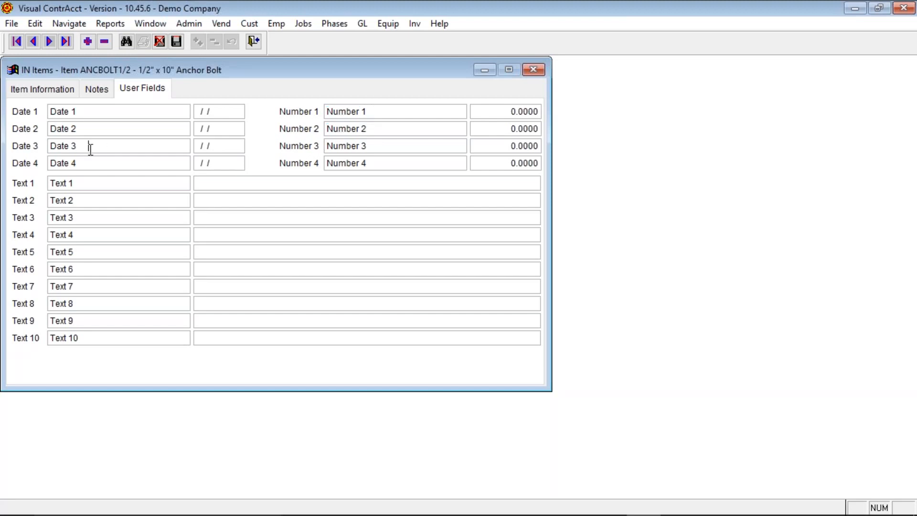
pyautogui.click(75, 184)
pyautogui.click(79, 201)
pyautogui.click(60, 88)
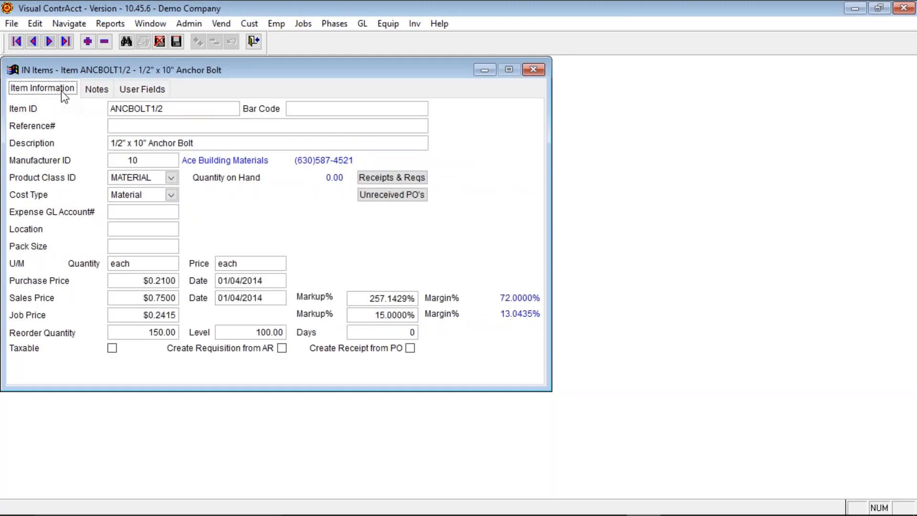
# Close the anchor bolt record without saving its changes and open the inventory Item Customer/Job Pricing form
pyautogui.click(253, 41)
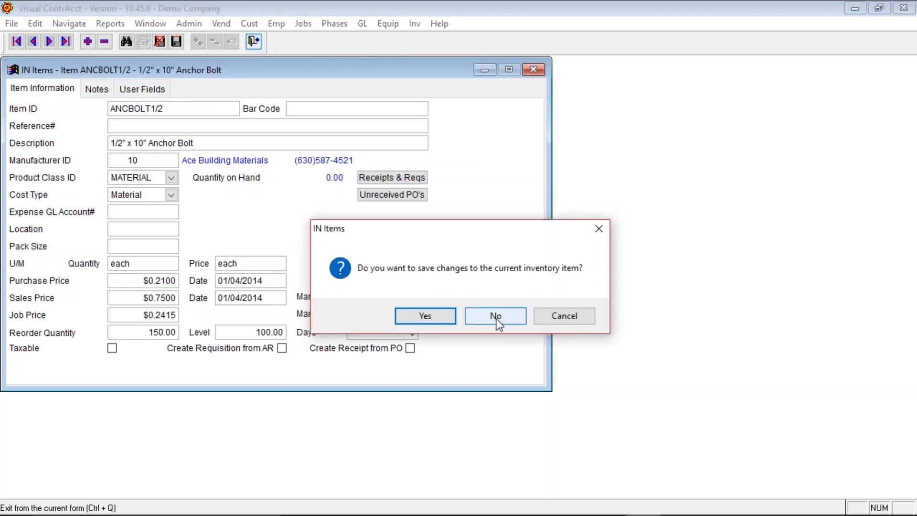
pyautogui.click(496, 317)
pyautogui.hotkey('alt', 'f')
pyautogui.press('i')
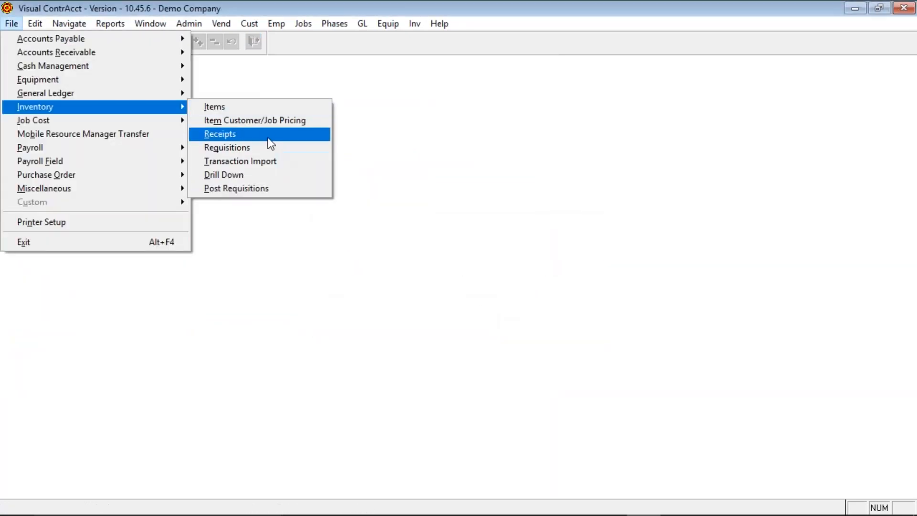
pyautogui.click(263, 120)
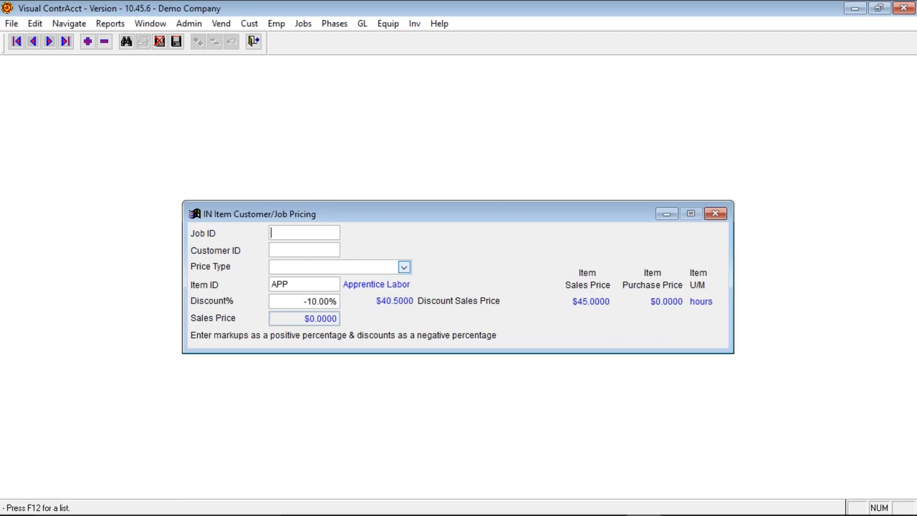
# Examine the item ID and discount percentage of the APP pricing record, check the list of pricing records, and close the form
pyautogui.click(310, 286)
pyautogui.click(298, 302)
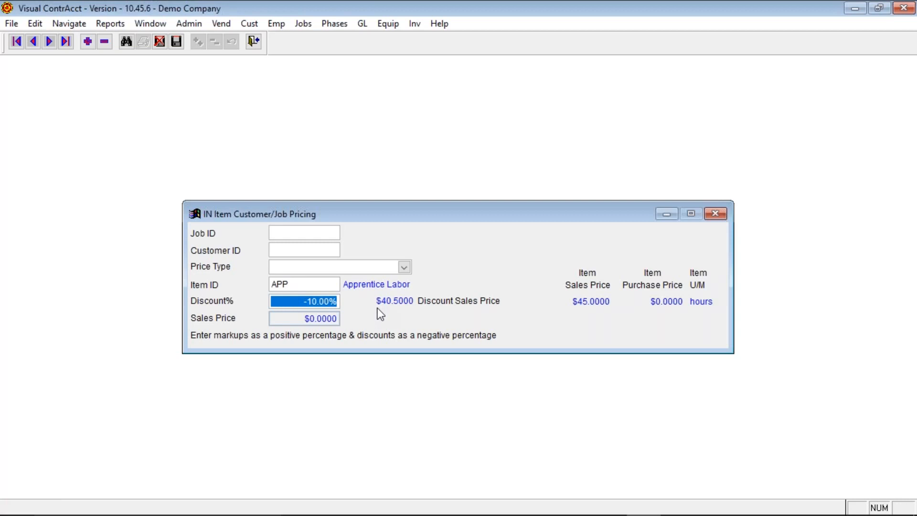
pyautogui.click(290, 285)
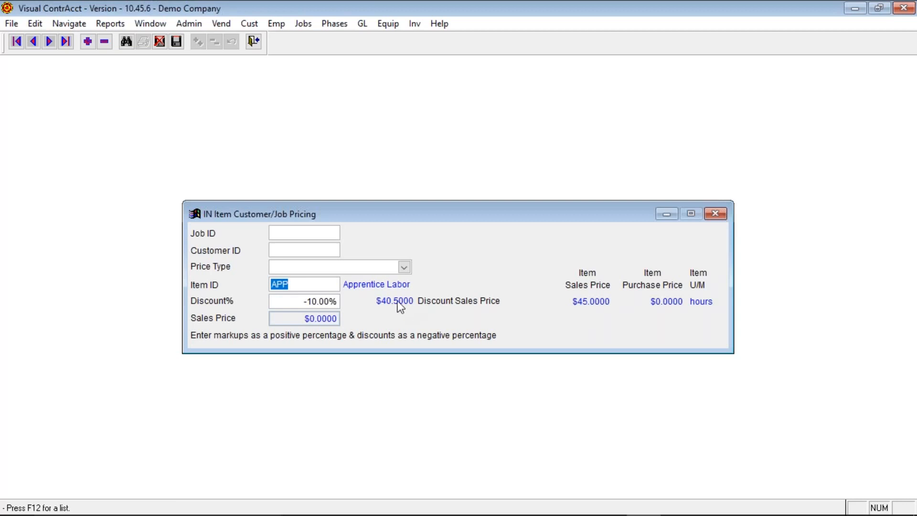
pyautogui.click(127, 43)
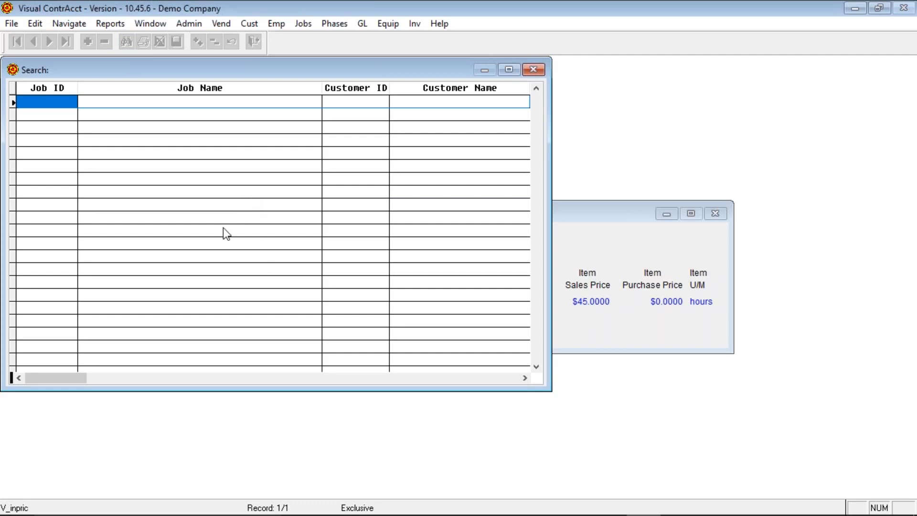
pyautogui.press('Escape')
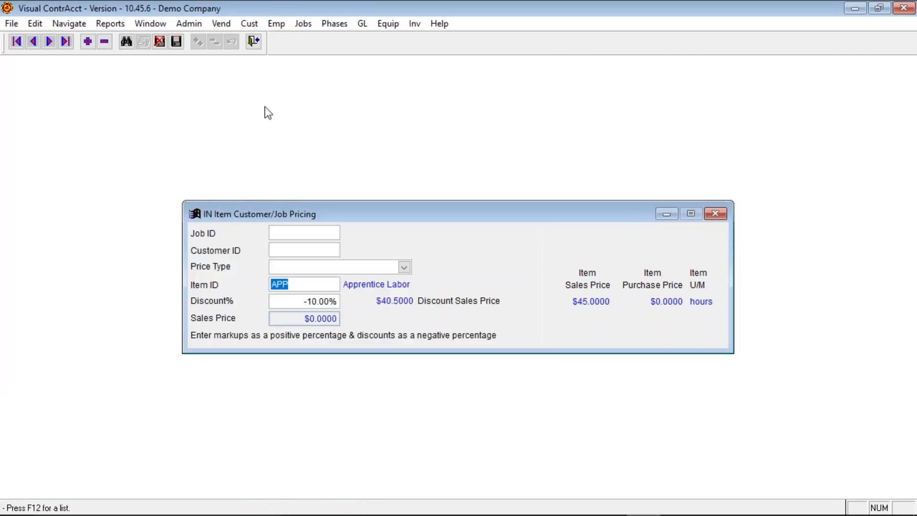
pyautogui.click(253, 42)
# Open the inventory receipts, look up receipt 2016-07-01, and browse back to the receipt before it
pyautogui.hotkey('alt', 'f')
pyautogui.press('i')
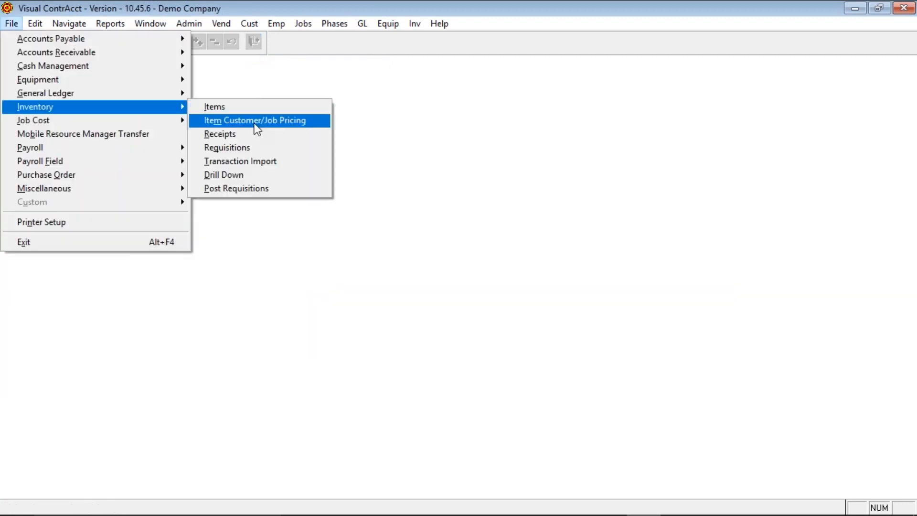
pyautogui.click(244, 137)
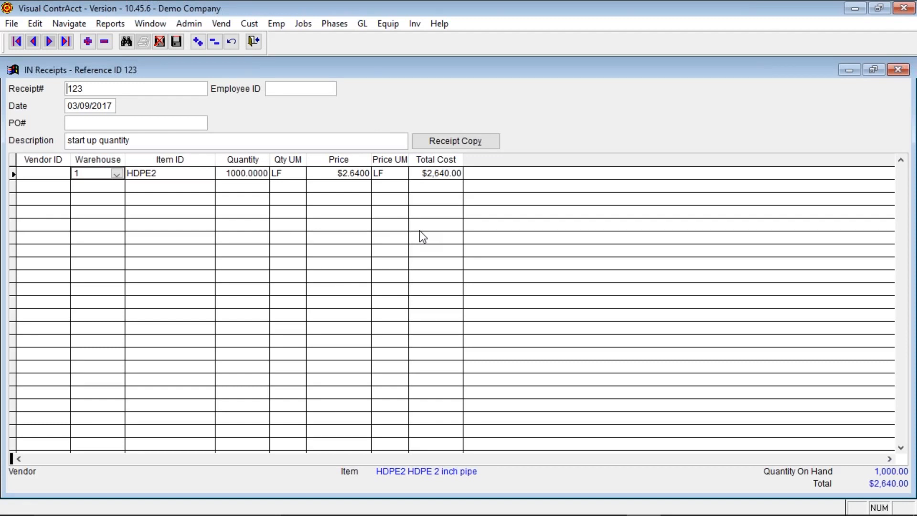
pyautogui.hotkey('ctrl', 'f')
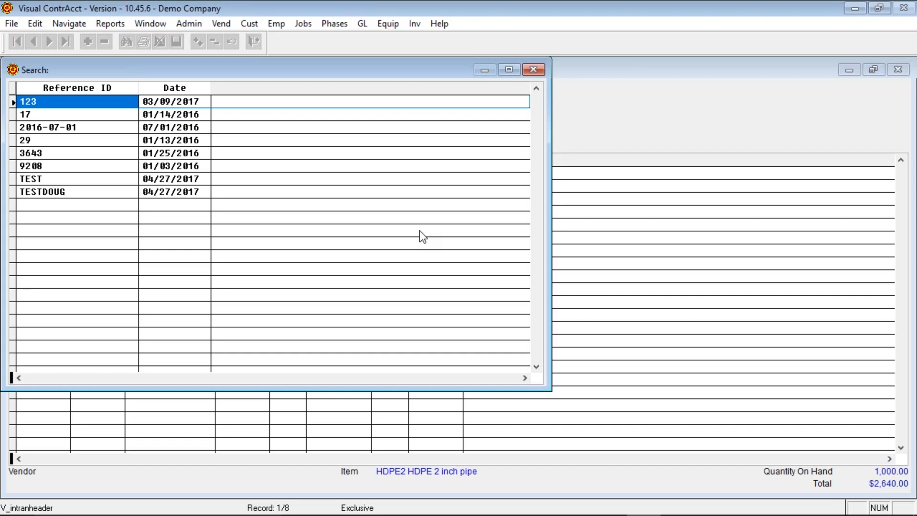
pyautogui.press('Down')
pyautogui.press('Down')
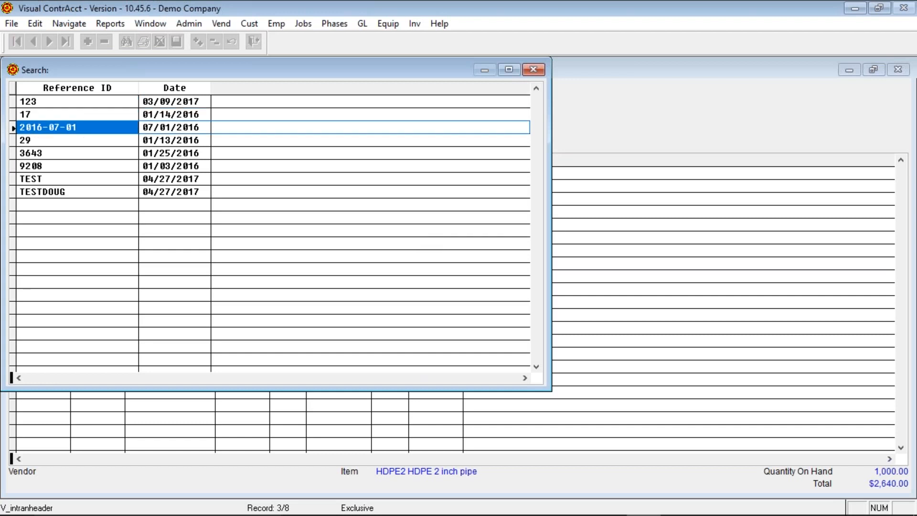
pyautogui.press('Return')
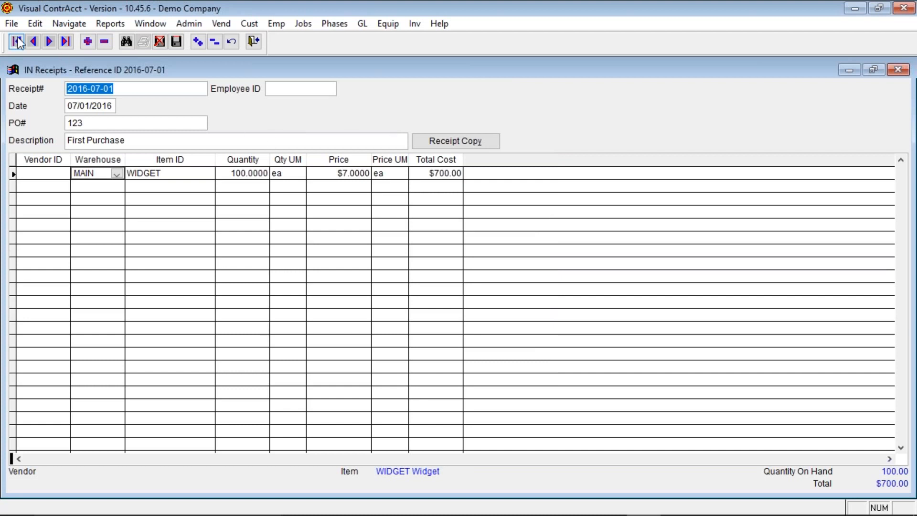
pyautogui.click(30, 42)
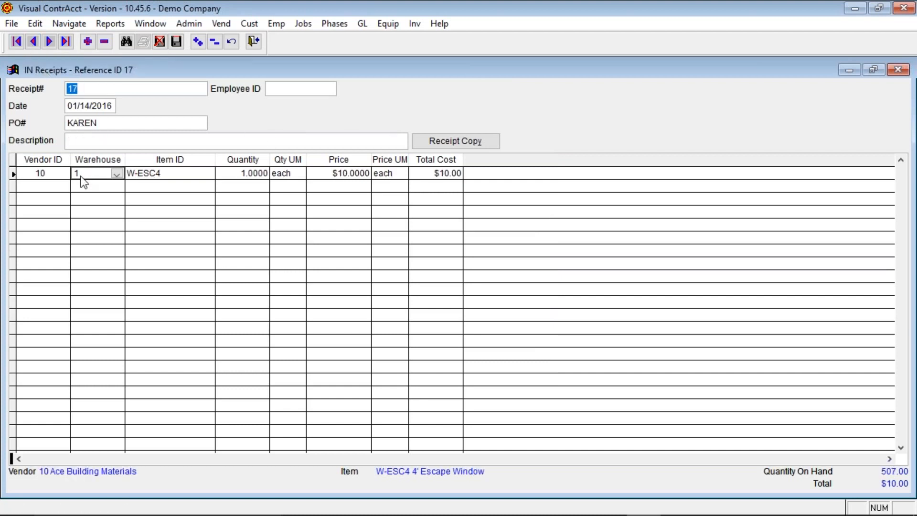
# Browse through the inventory receipts before and after receipt 17, ending on receipt 29
pyautogui.click(65, 177)
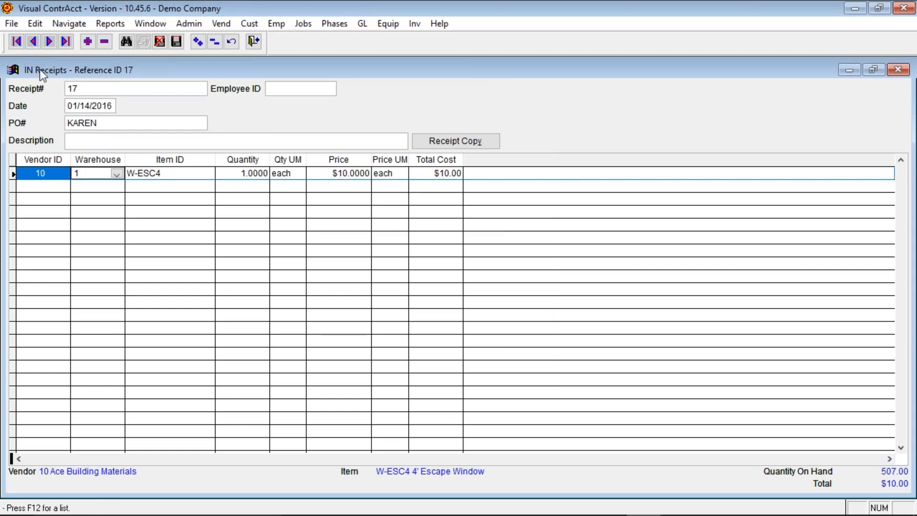
pyautogui.click(31, 42)
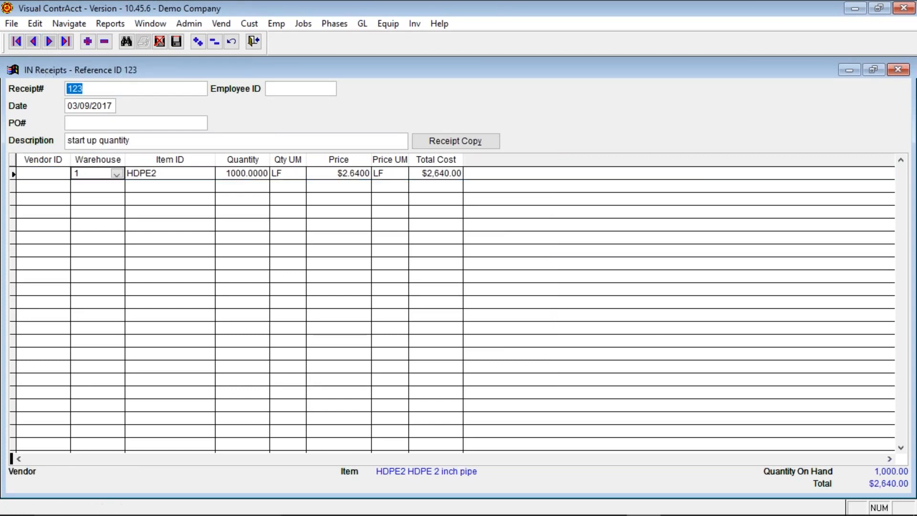
pyautogui.click(34, 42)
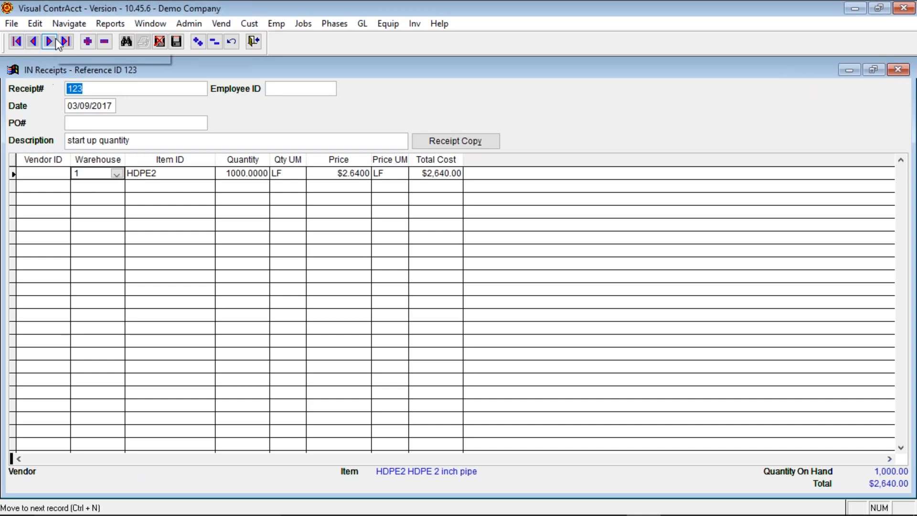
pyautogui.click(50, 42)
pyautogui.click(49, 41)
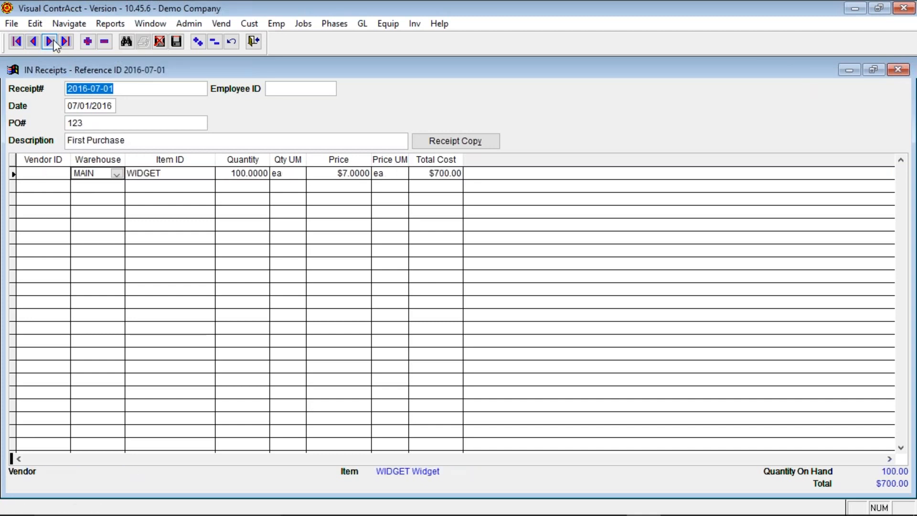
pyautogui.click(50, 42)
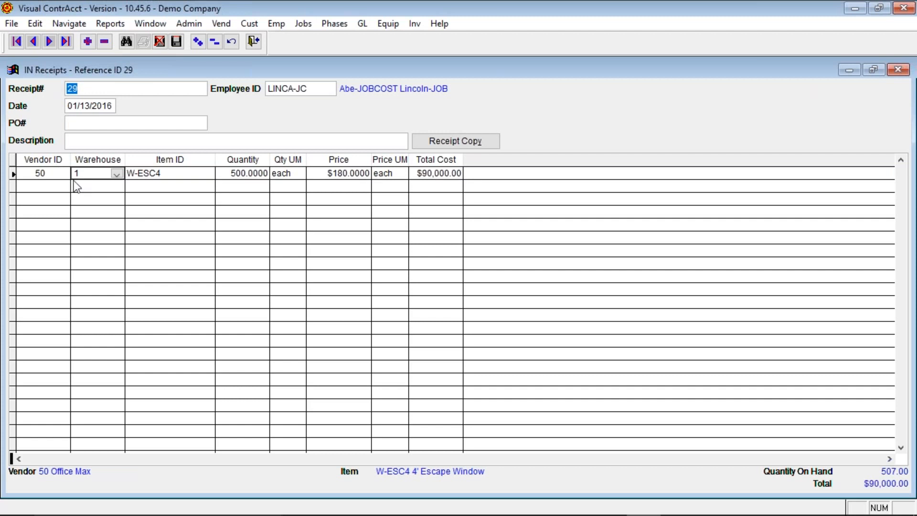
# Examine the warehouse choices, quantity and price on the line of receipt 29, and close the receipts form
pyautogui.click(117, 174)
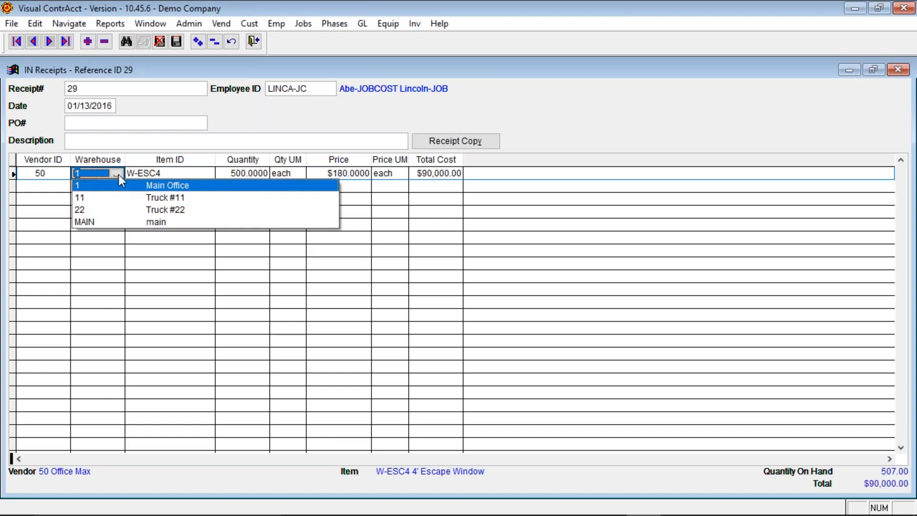
pyautogui.click(117, 173)
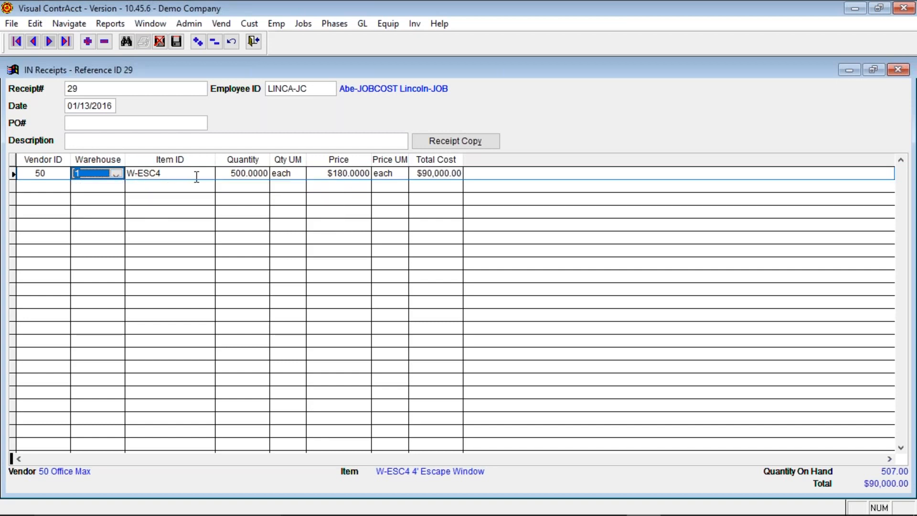
pyautogui.press('Tab')
pyautogui.press('Tab')
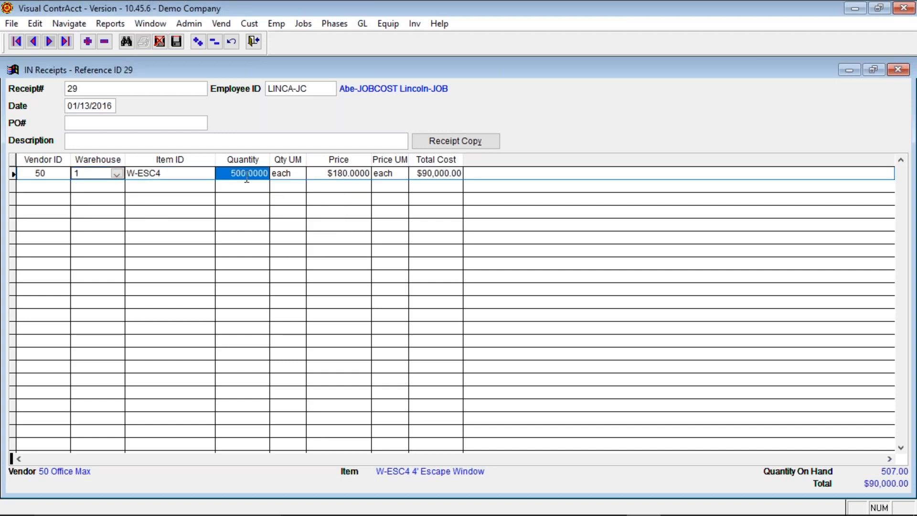
pyautogui.click(326, 173)
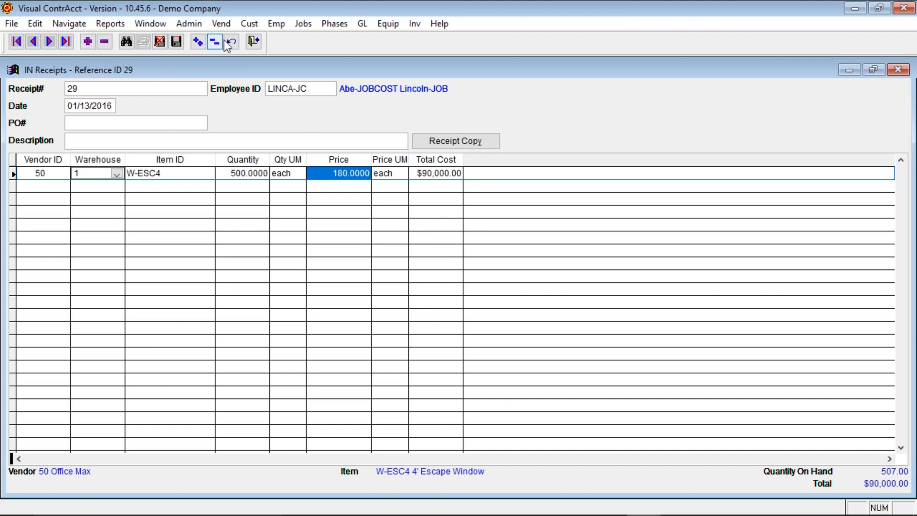
pyautogui.click(253, 43)
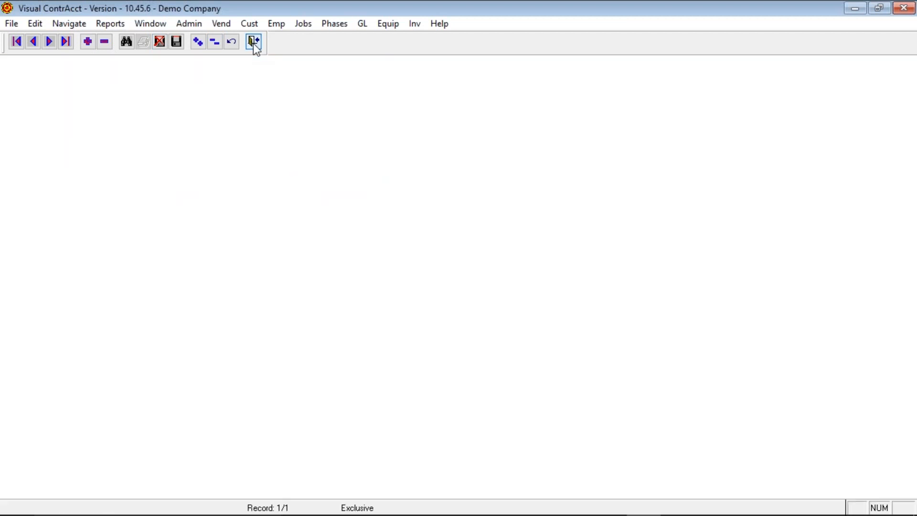
# Turn on Create Receipt from PO for inventory item ANCBOLT1/2, and save and close the item
pyautogui.hotkey('alt', 'f')
pyautogui.press('i')
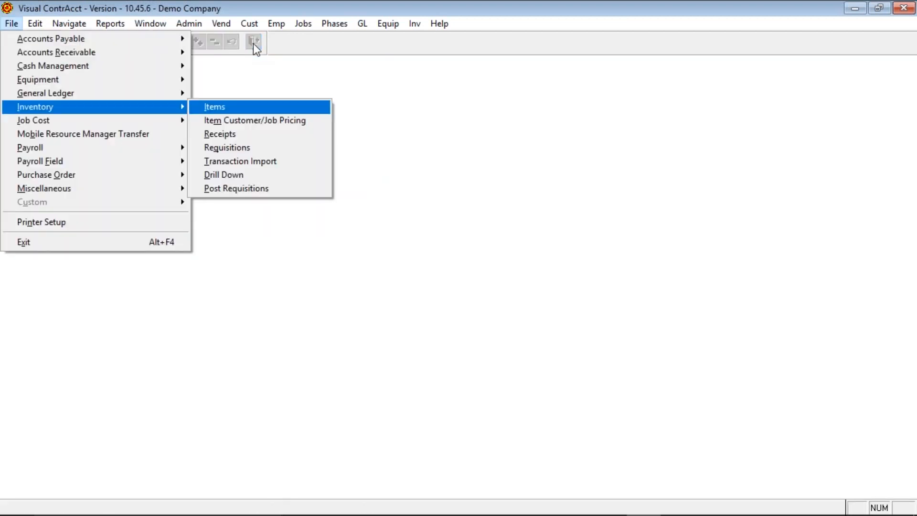
pyautogui.click(240, 110)
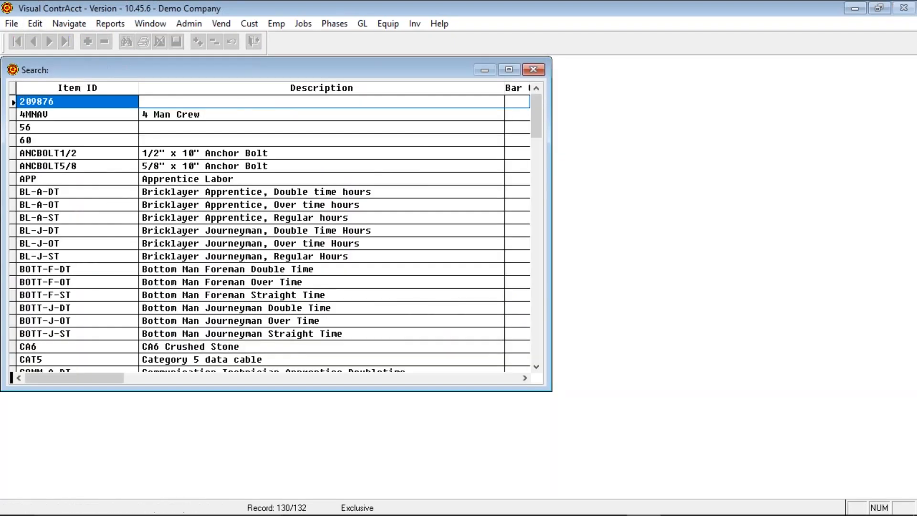
pyautogui.write('A')
pyautogui.press('Return')
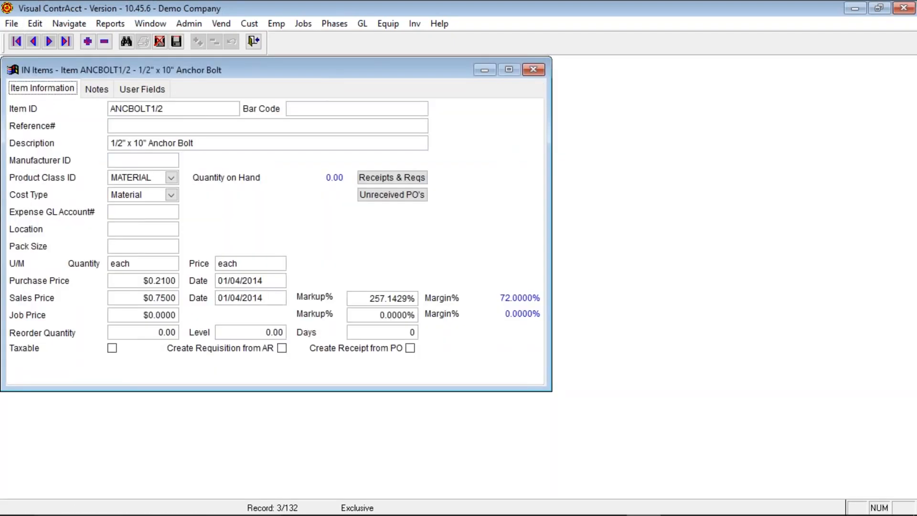
pyautogui.click(410, 349)
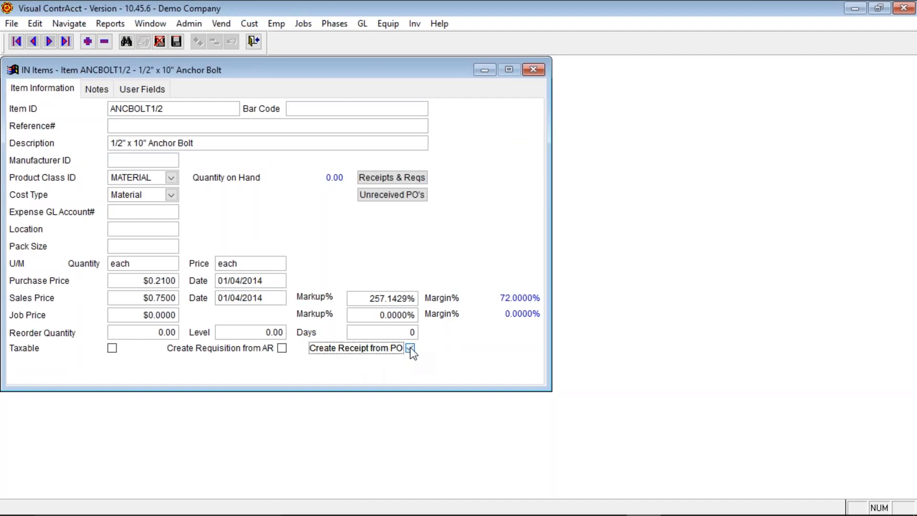
pyautogui.click(176, 41)
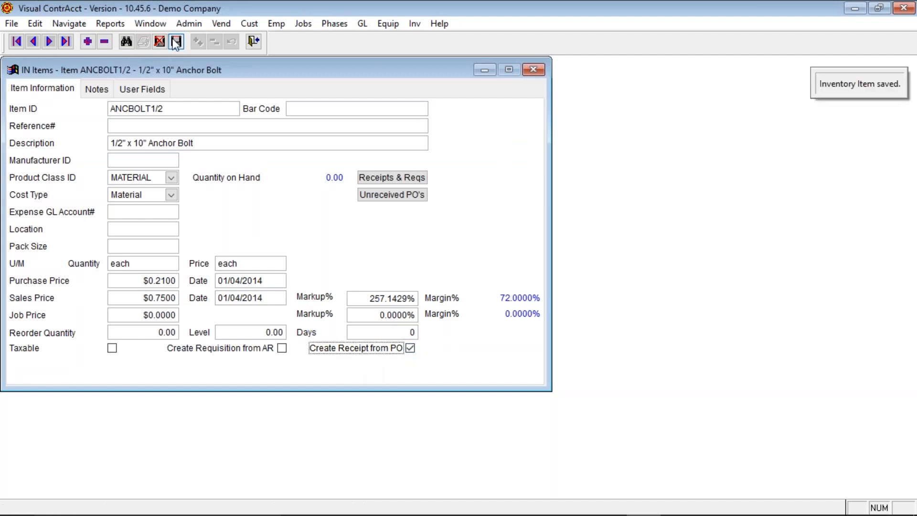
pyautogui.click(254, 42)
# Open purchase order WEBINAR and show the received quantity, date and invoice columns of its detail lines
pyautogui.hotkey('alt', 'f')
pyautogui.press('i')
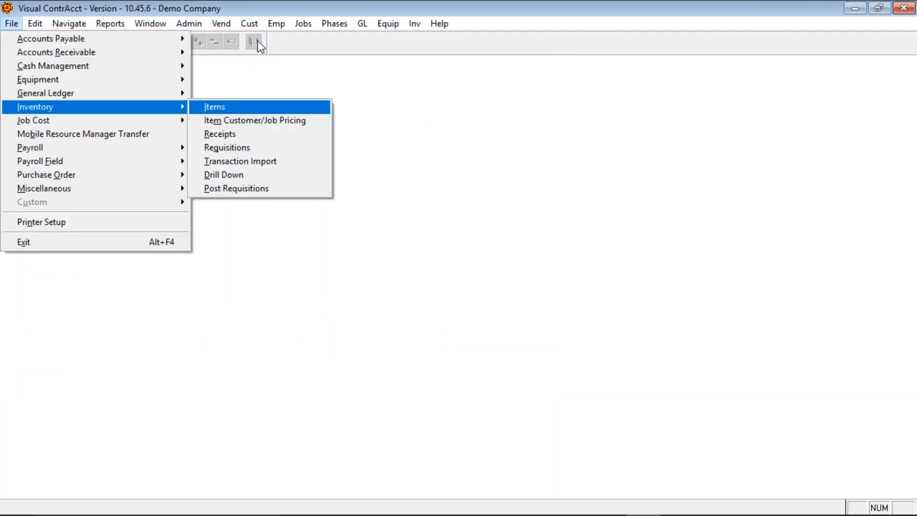
pyautogui.moveTo(135, 177)
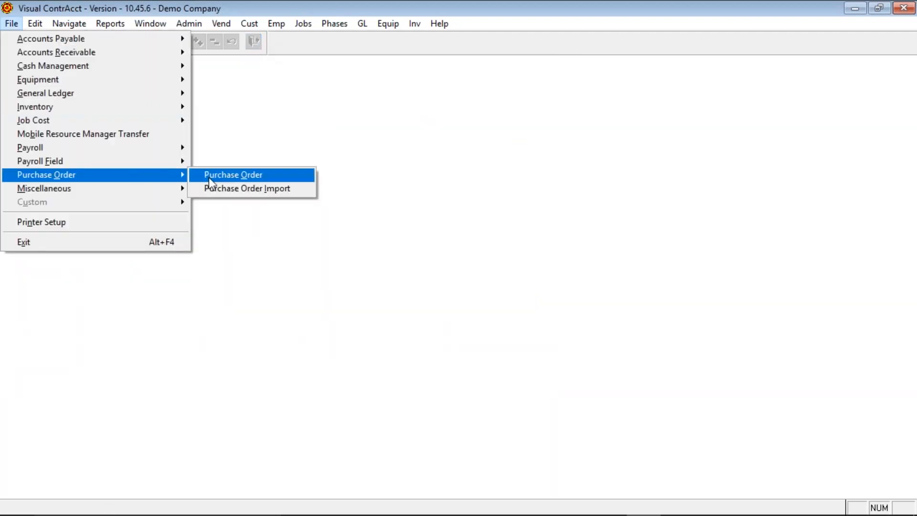
pyautogui.click(224, 178)
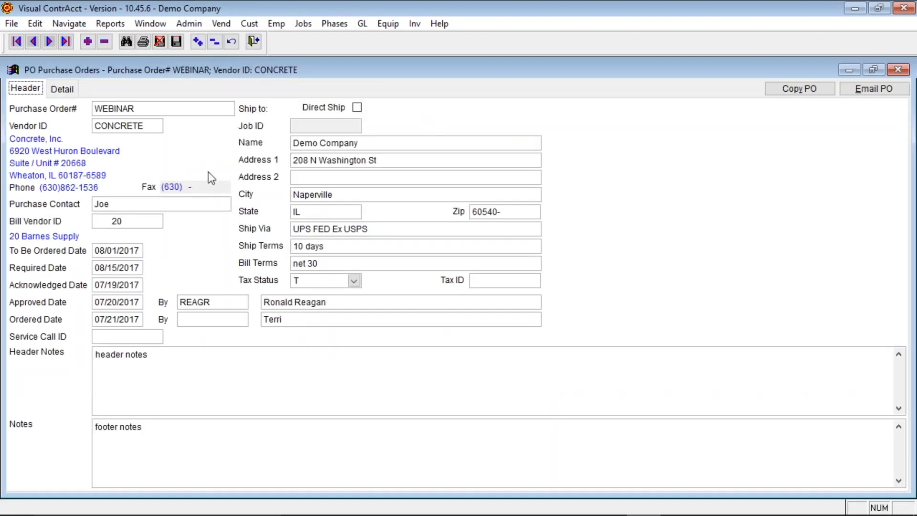
pyautogui.click(63, 89)
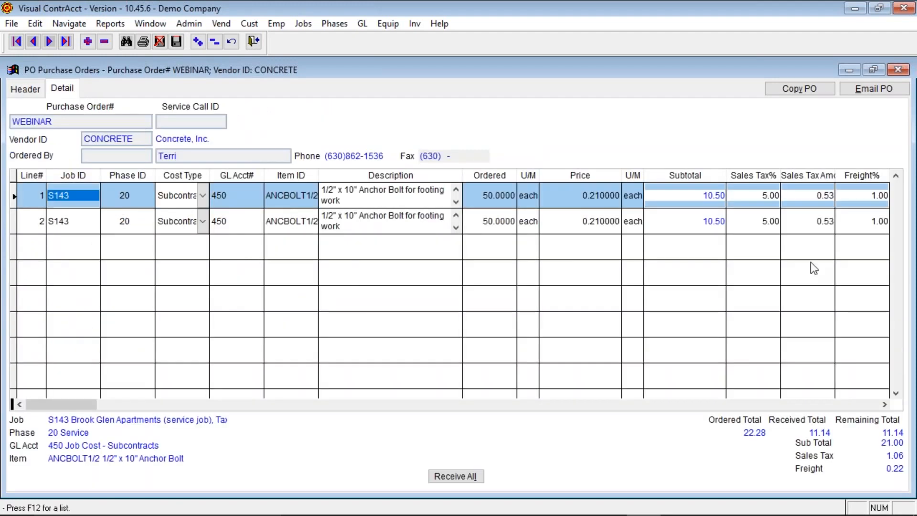
pyautogui.click(873, 406)
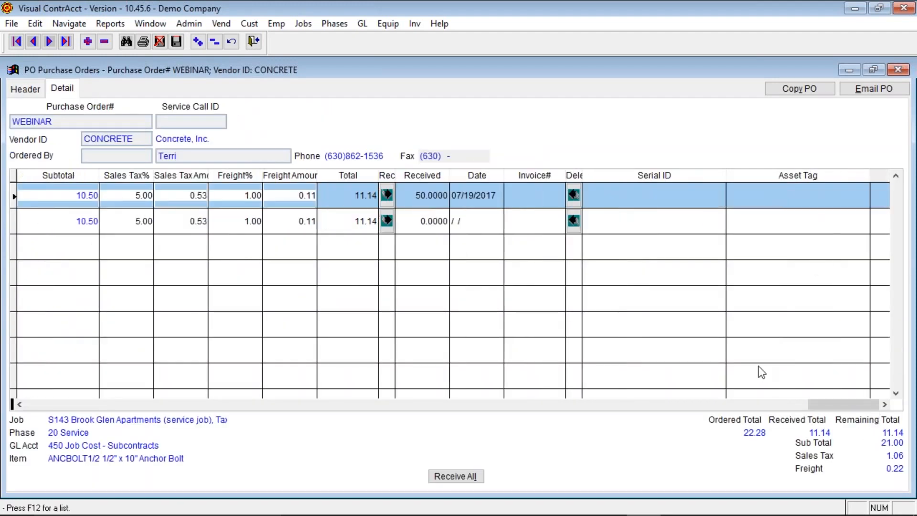
pyautogui.click(517, 194)
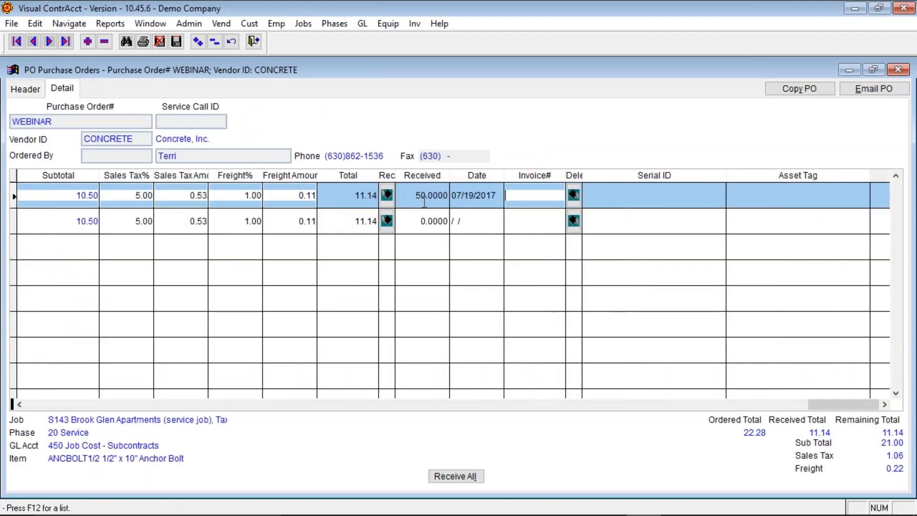
# Try to receive the first line of the purchase order with invoice number 12
pyautogui.click(388, 195)
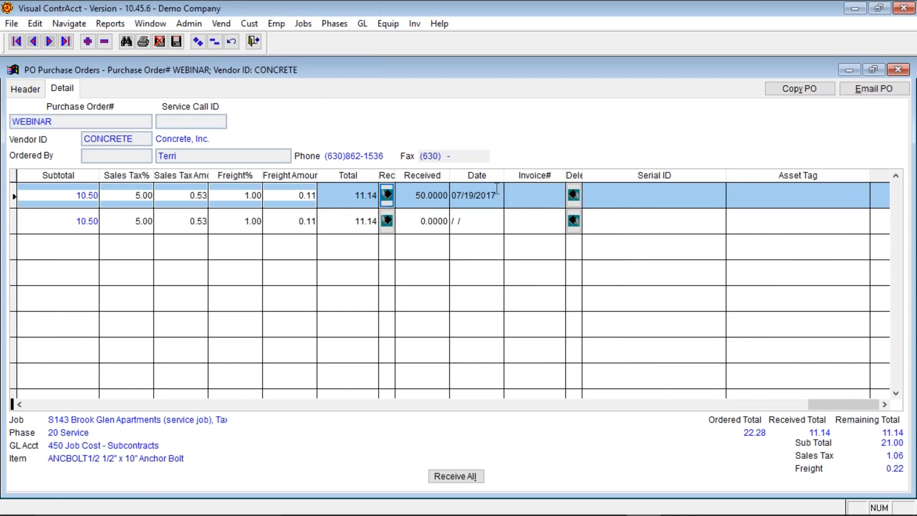
pyautogui.click(522, 194)
pyautogui.write('12')
pyautogui.press('Tab')
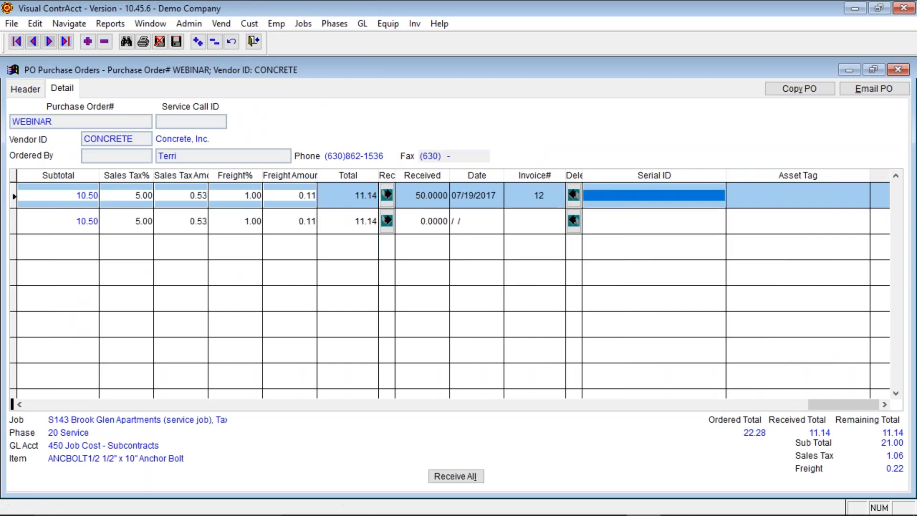
# Set the first line's received quantity to 0, accept the change, and save the purchase order
pyautogui.click(407, 194)
pyautogui.write('0')
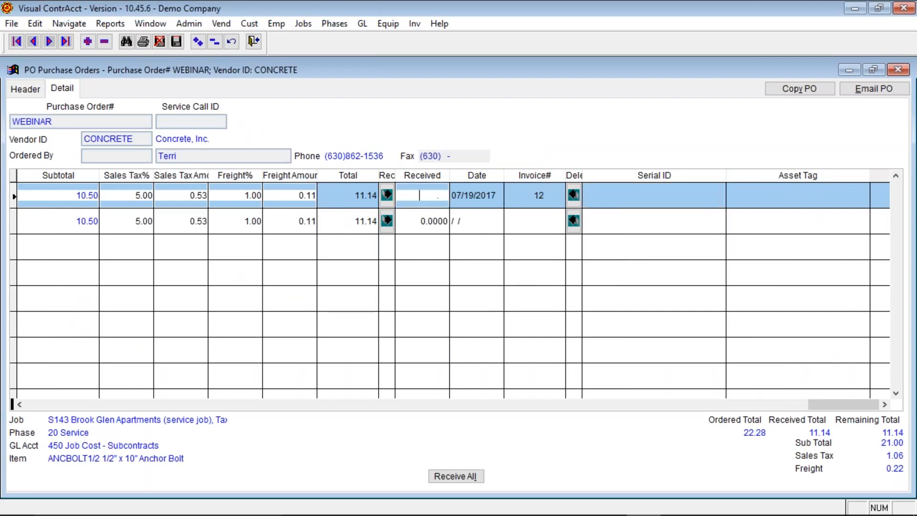
pyautogui.press('Tab')
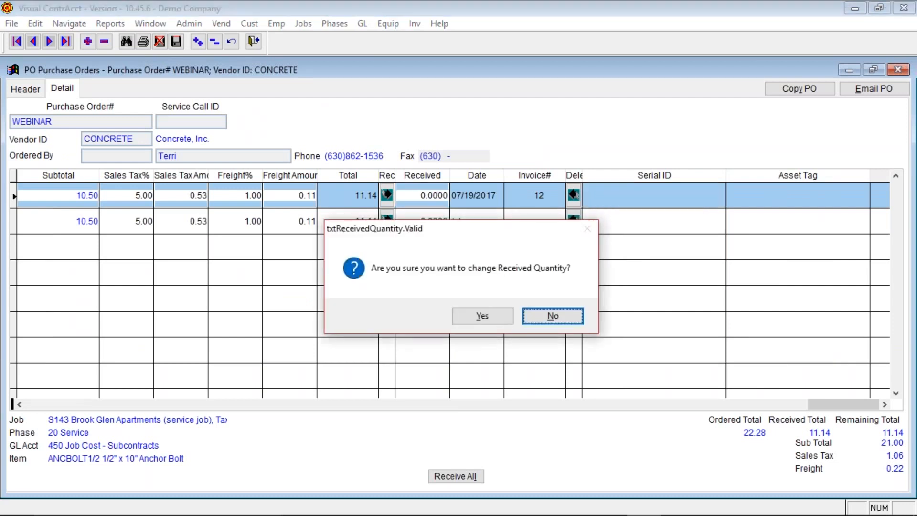
pyautogui.click(479, 317)
pyautogui.press('Tab')
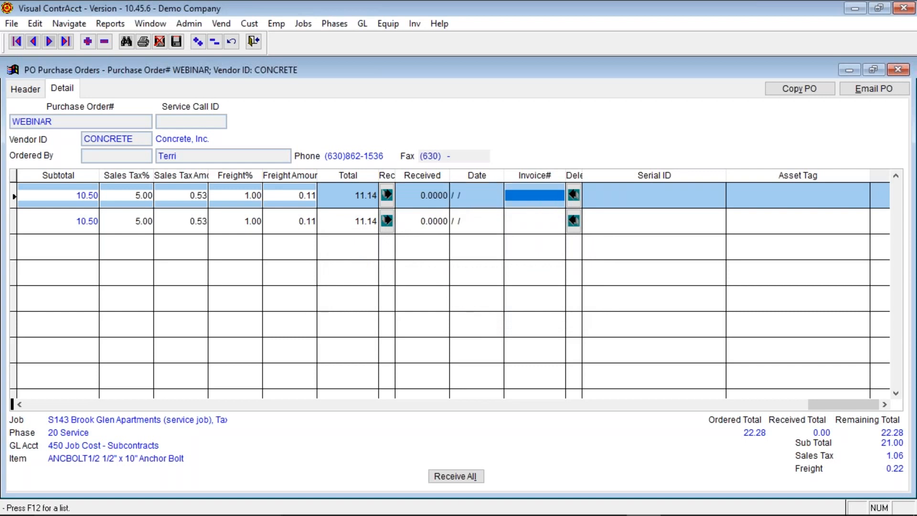
pyautogui.click(177, 41)
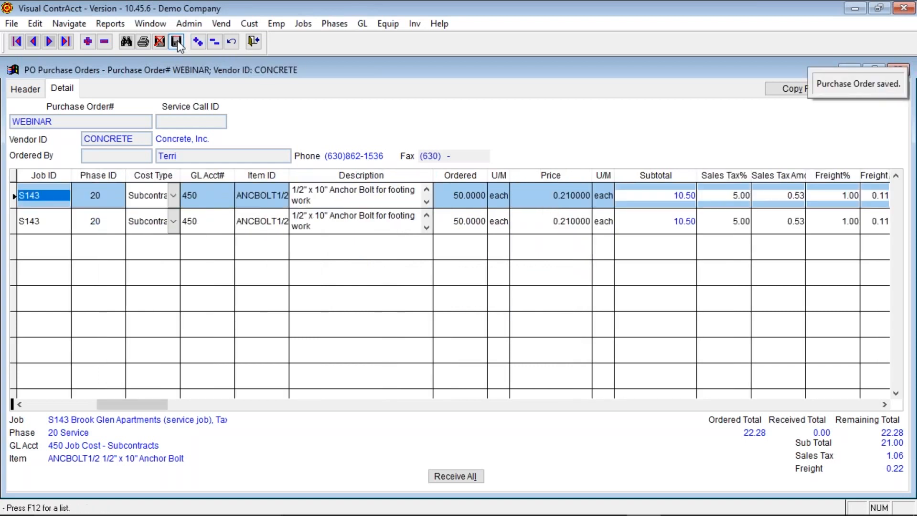
# Receive the full quantity of the first line, set its invoice number to 12, and save the purchase order
pyautogui.click(853, 404)
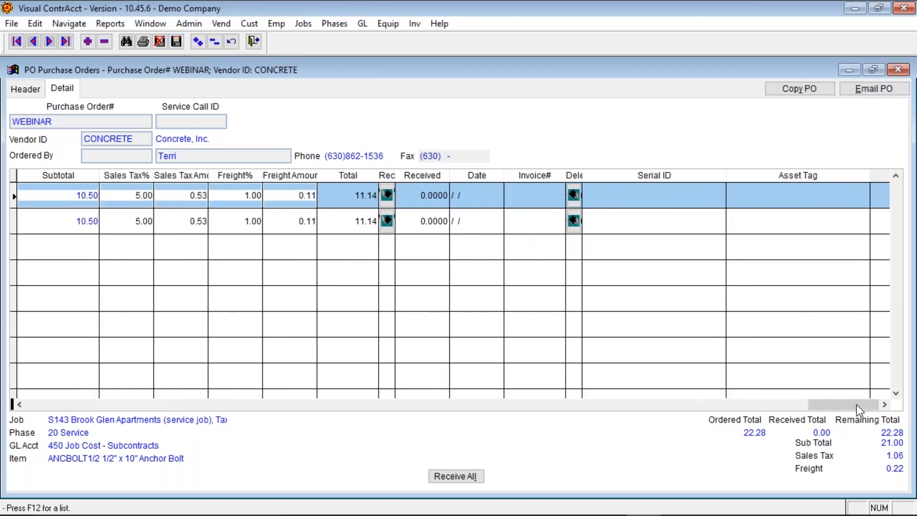
pyautogui.click(386, 195)
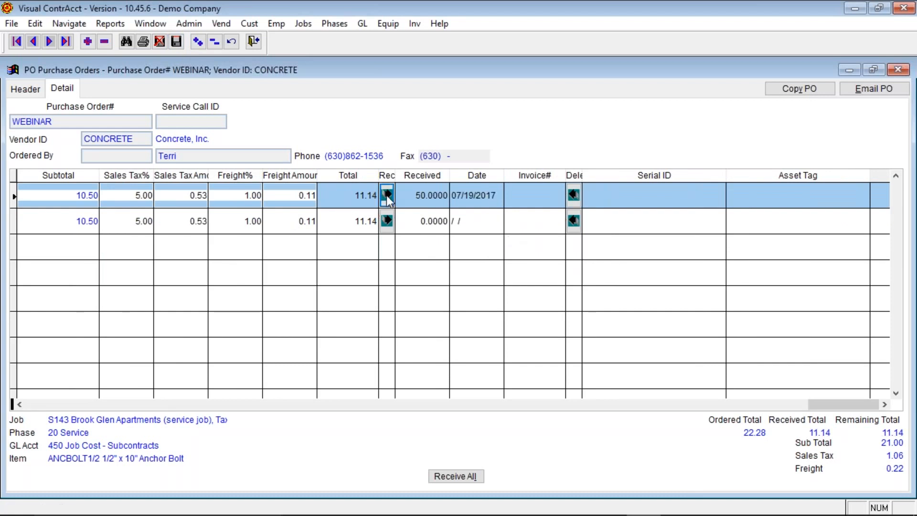
pyautogui.click(534, 203)
pyautogui.write('12')
pyautogui.press('Tab')
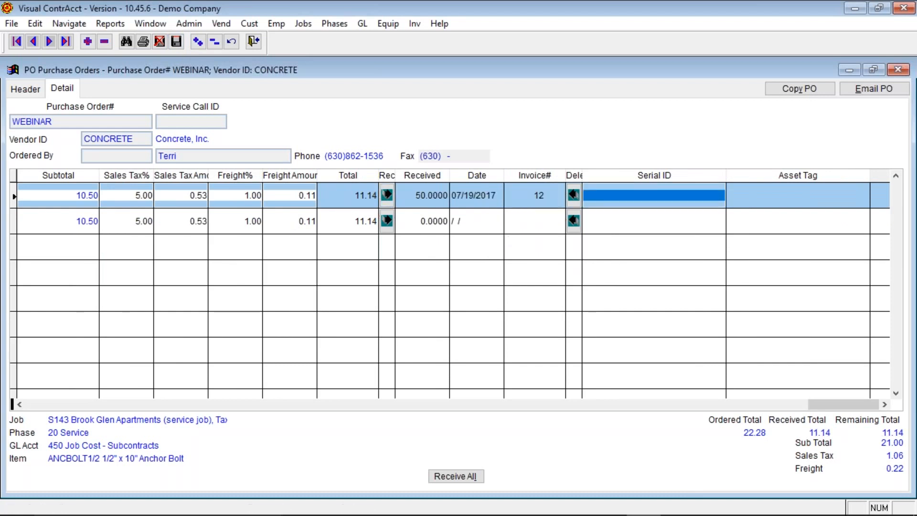
pyautogui.click(175, 42)
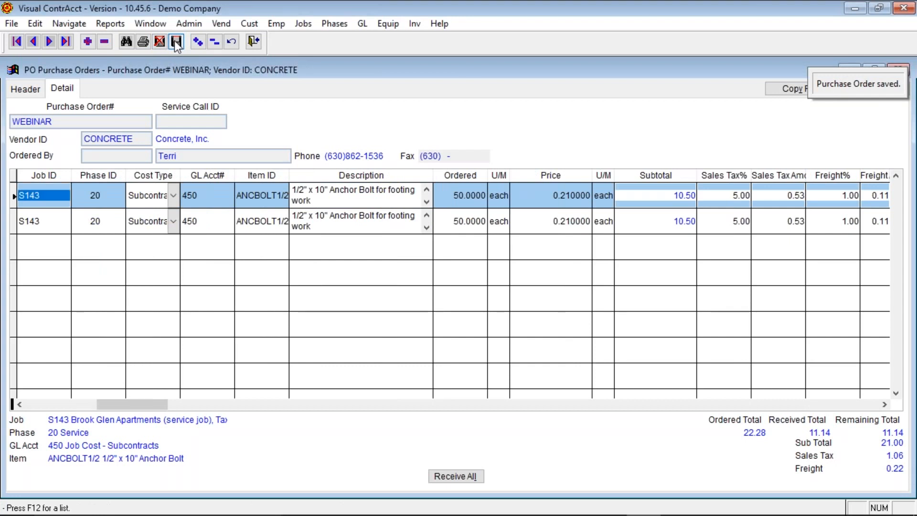
# Close the purchase order and bring up the search list of inventory receipts
pyautogui.click(254, 41)
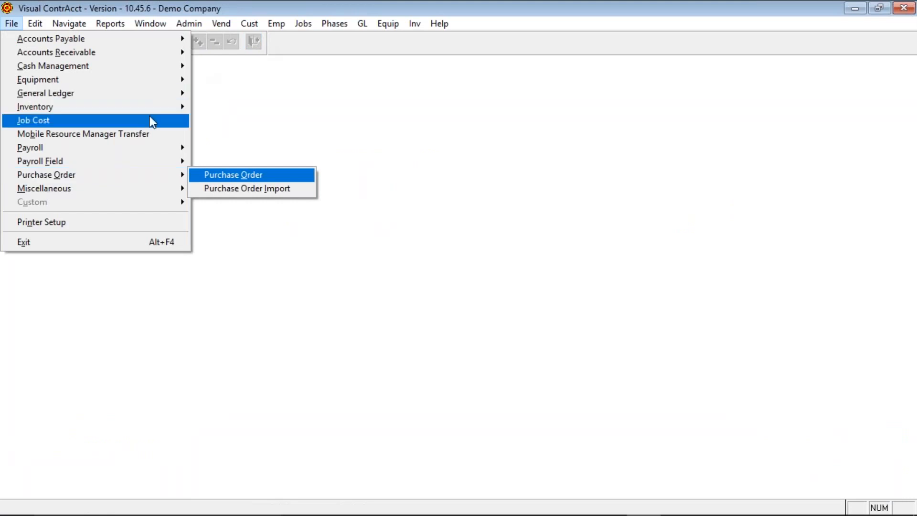
pyautogui.moveTo(150, 111)
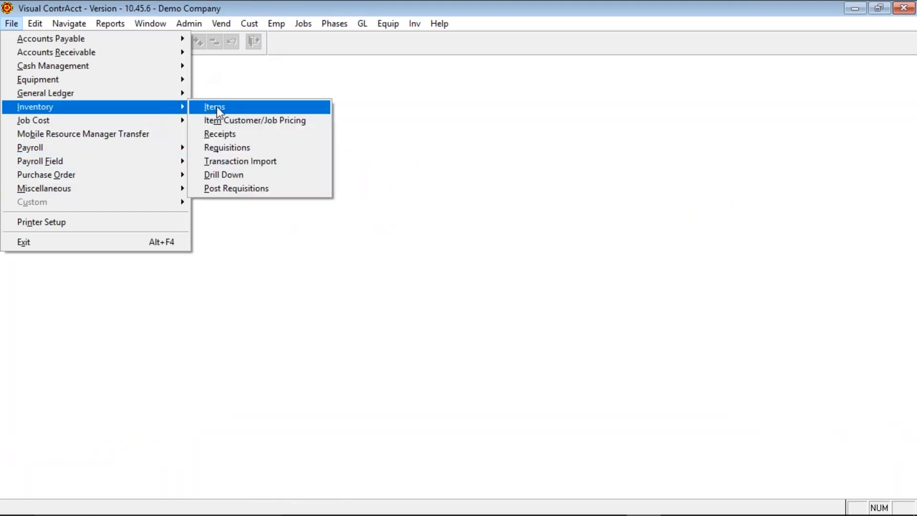
pyautogui.click(220, 135)
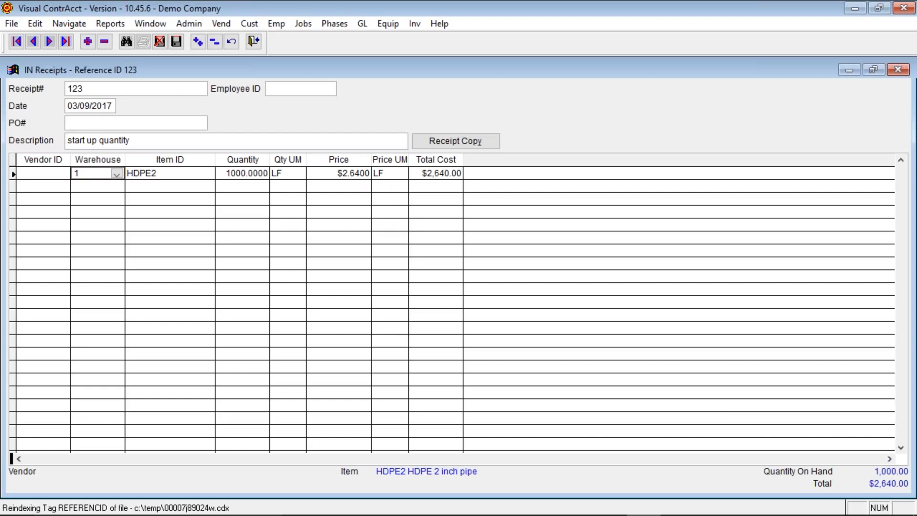
pyautogui.hotkey('ctrl', 'f')
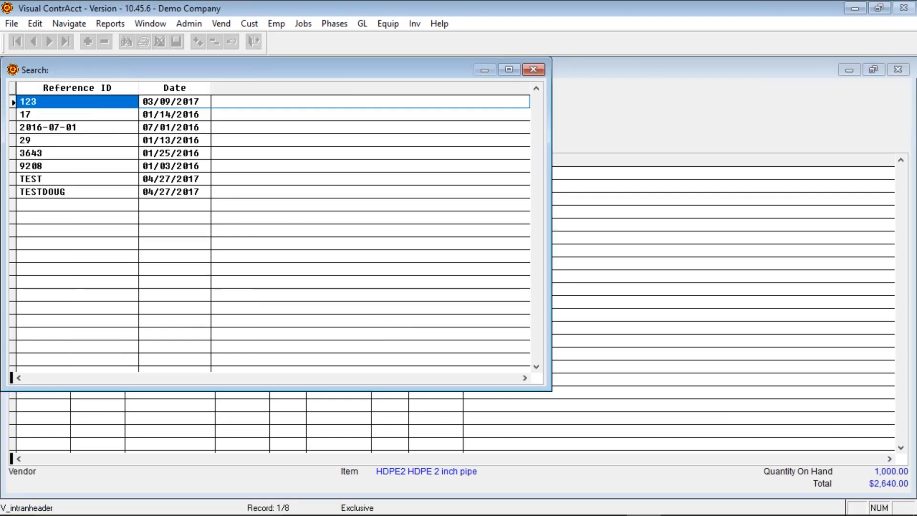
# Open the TEST receipt from the search list, and go to the first receipt on file
pyautogui.write('test')
pyautogui.press('Return')
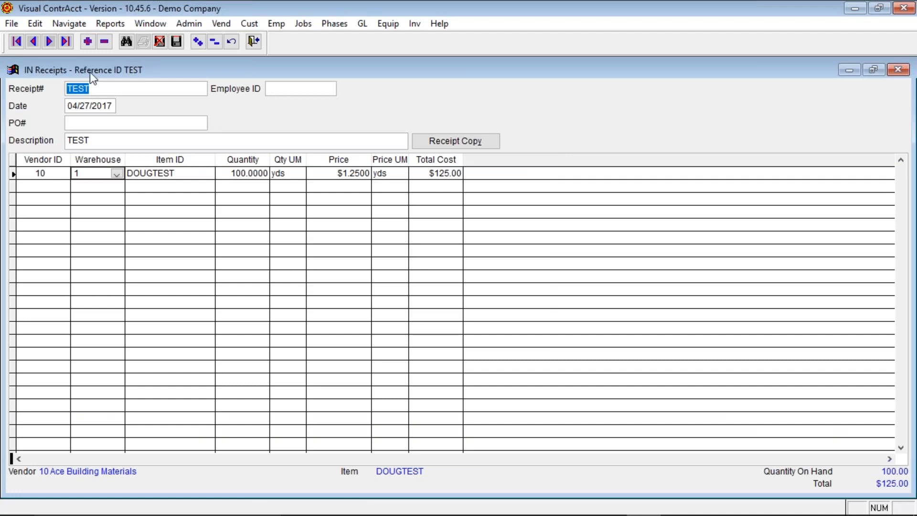
pyautogui.click(22, 42)
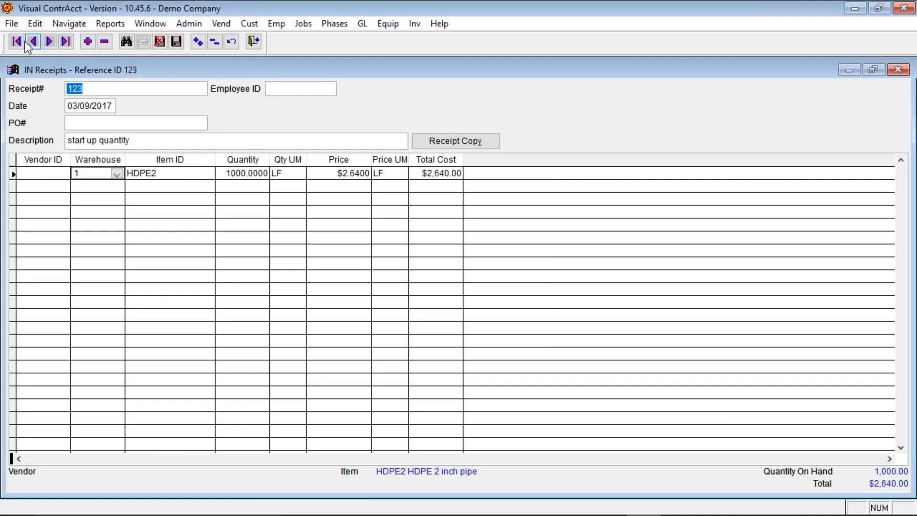
# Bring up inventory item ANCBOLT1/2, check its receipts and requisitions, and close the item and receipts windows
pyautogui.click(13, 24)
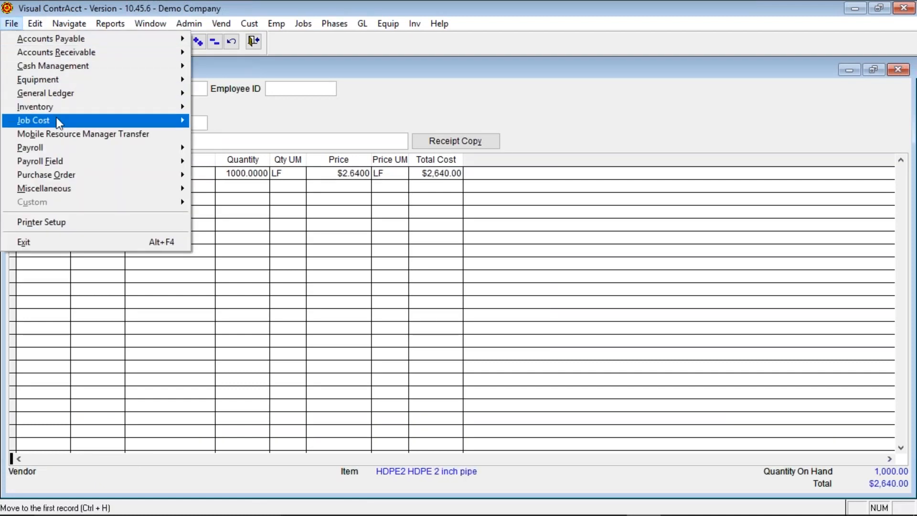
pyautogui.moveTo(121, 108)
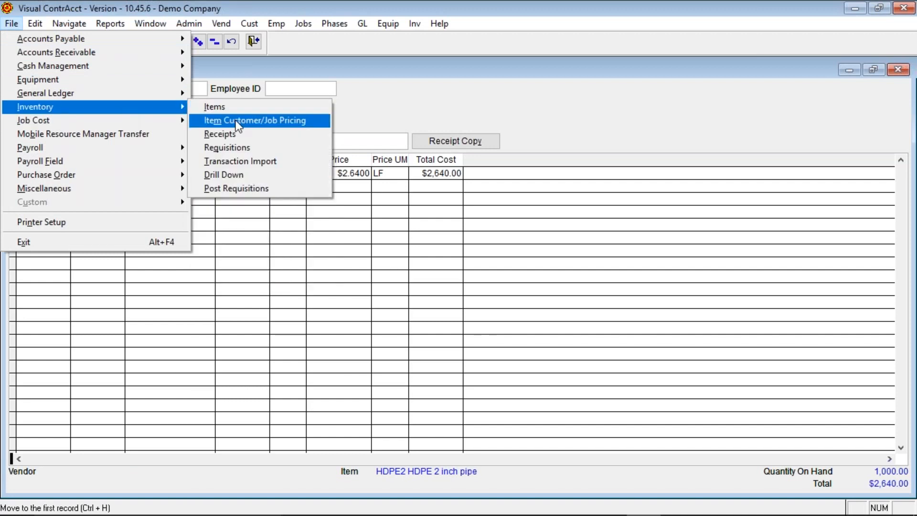
pyautogui.click(236, 107)
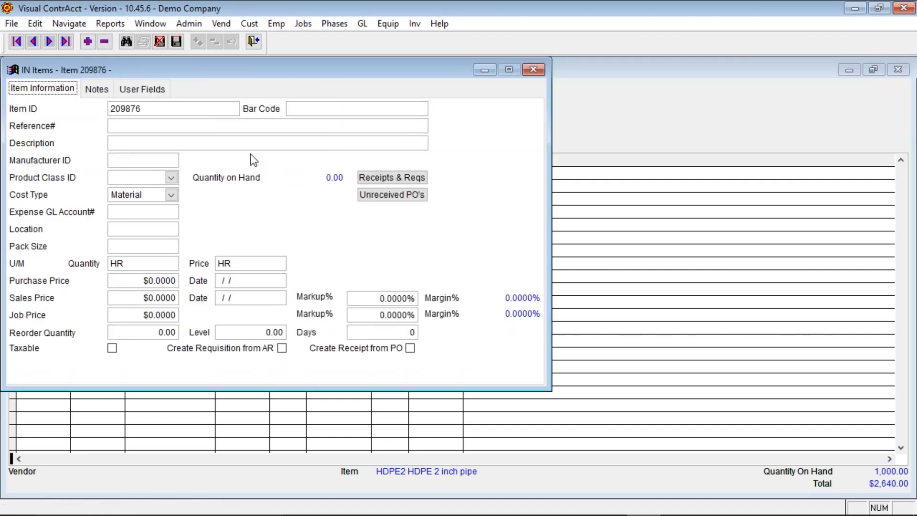
pyautogui.press('F2')
pyautogui.write('ANC')
pyautogui.press('Return')
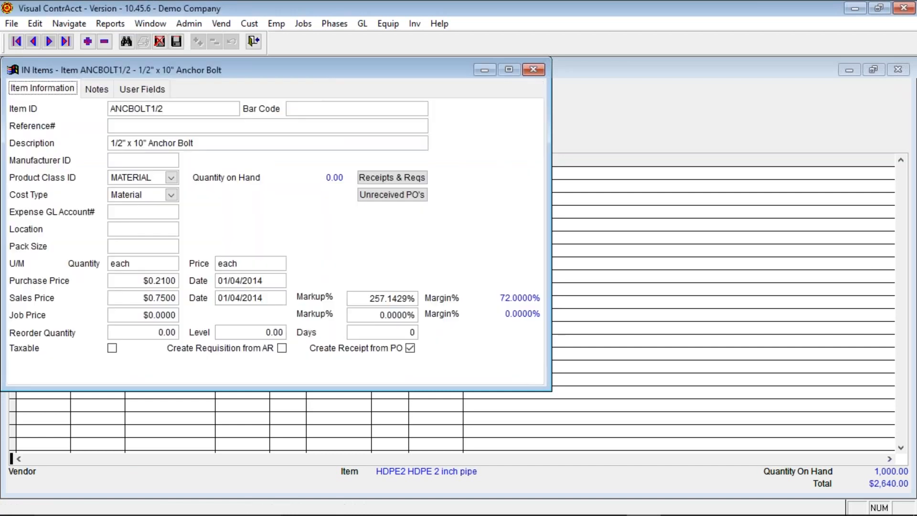
pyautogui.click(362, 177)
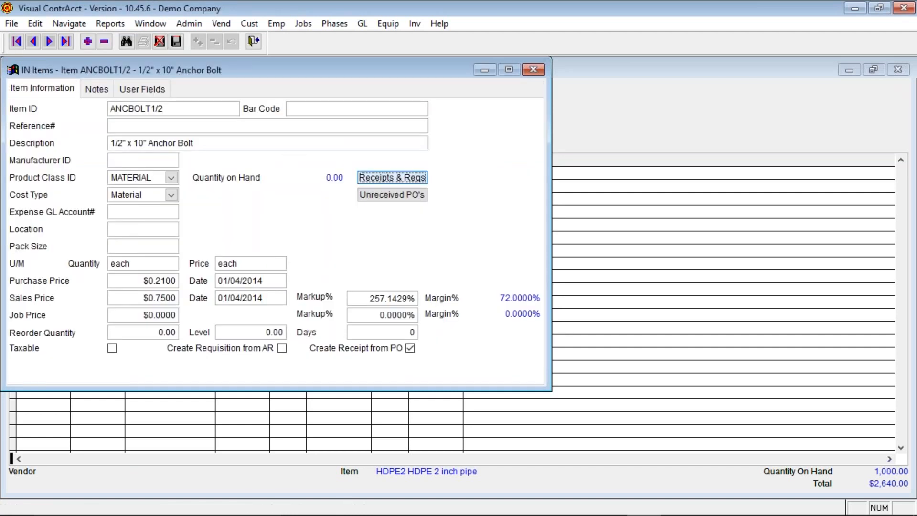
pyautogui.click(496, 316)
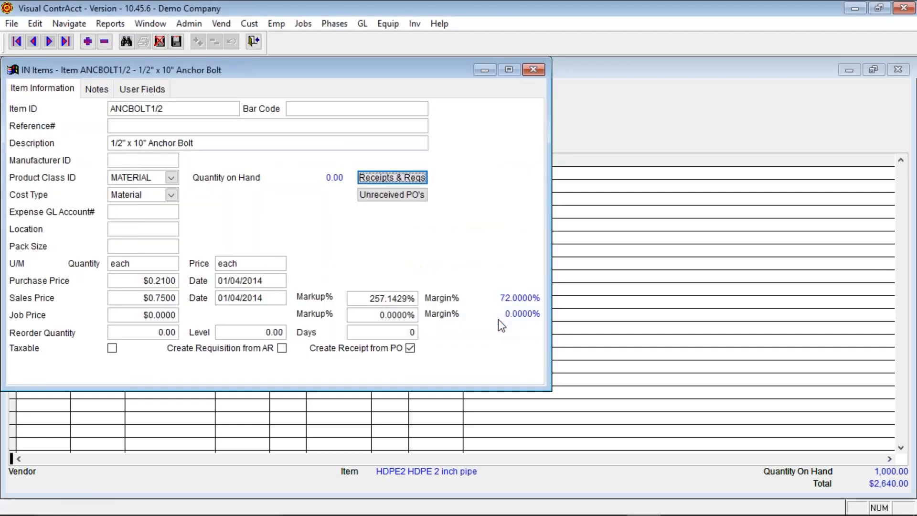
pyautogui.click(254, 41)
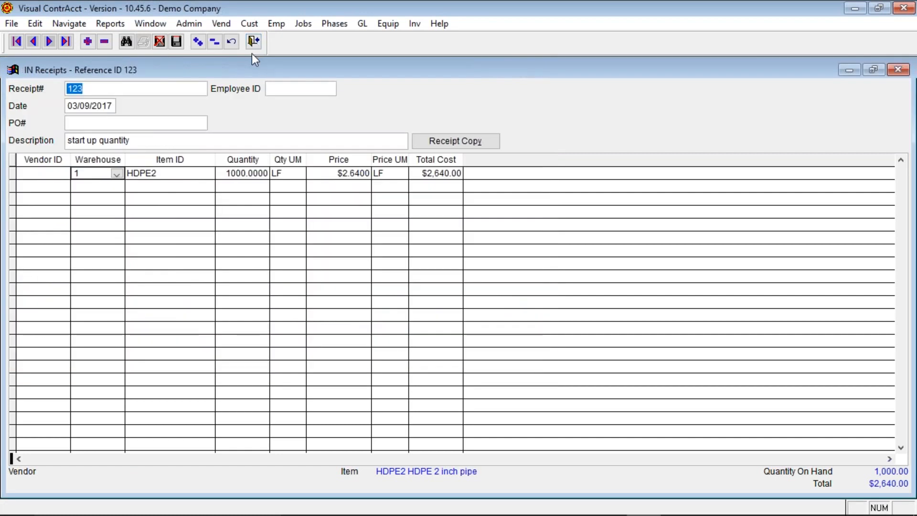
pyautogui.click(253, 42)
pyautogui.hotkey('alt', 'f')
pyautogui.press('i')
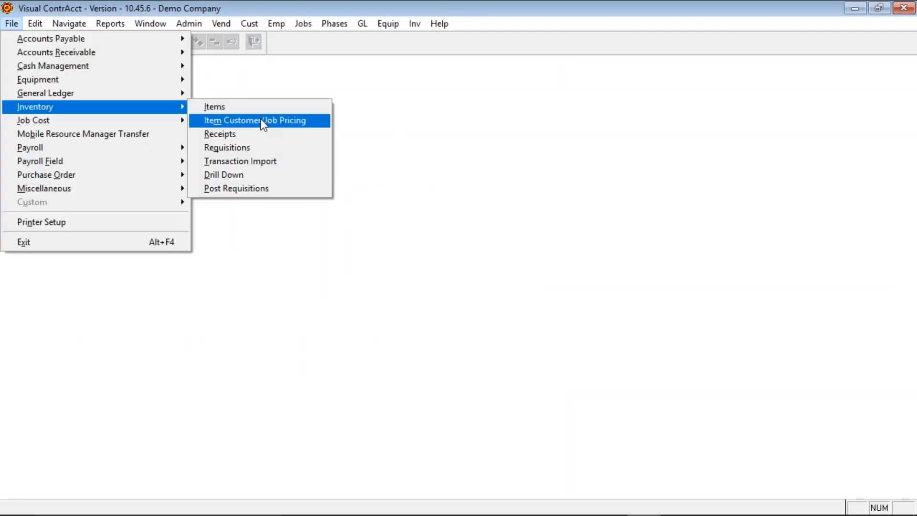
pyautogui.moveTo(132, 180)
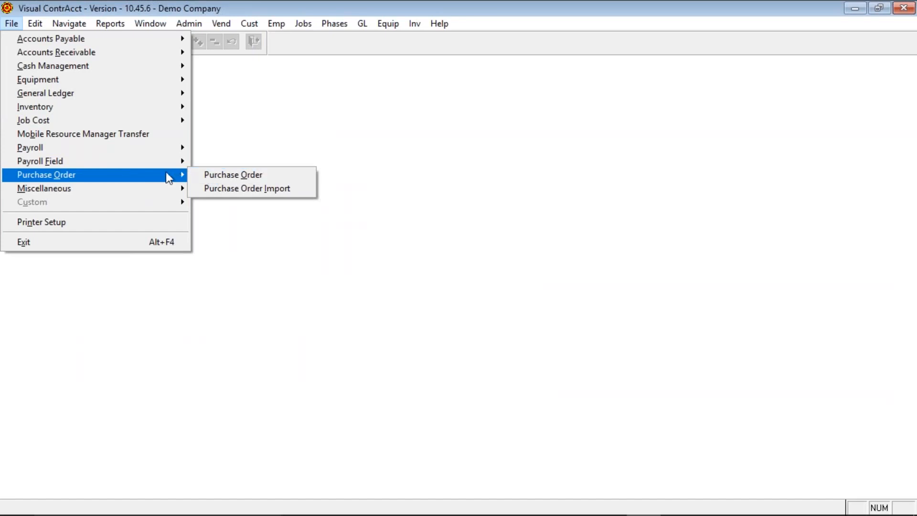
pyautogui.moveTo(122, 115)
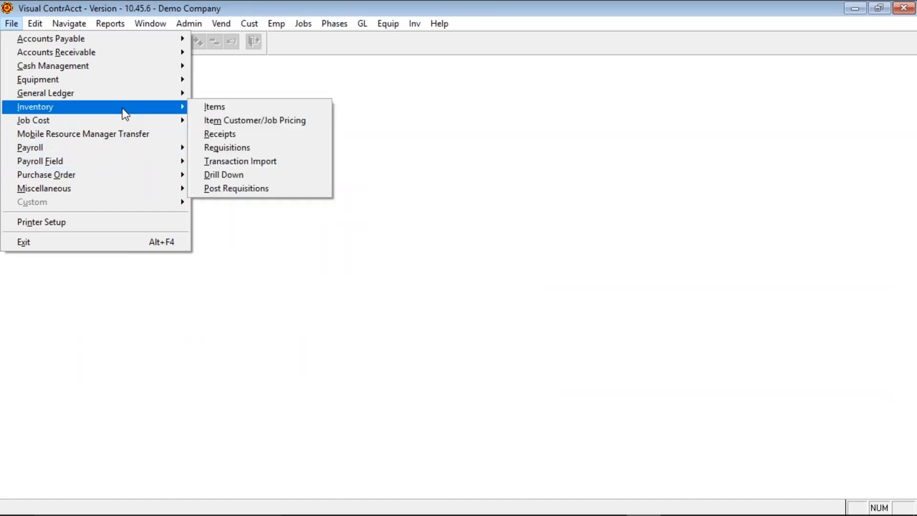
pyautogui.click(234, 147)
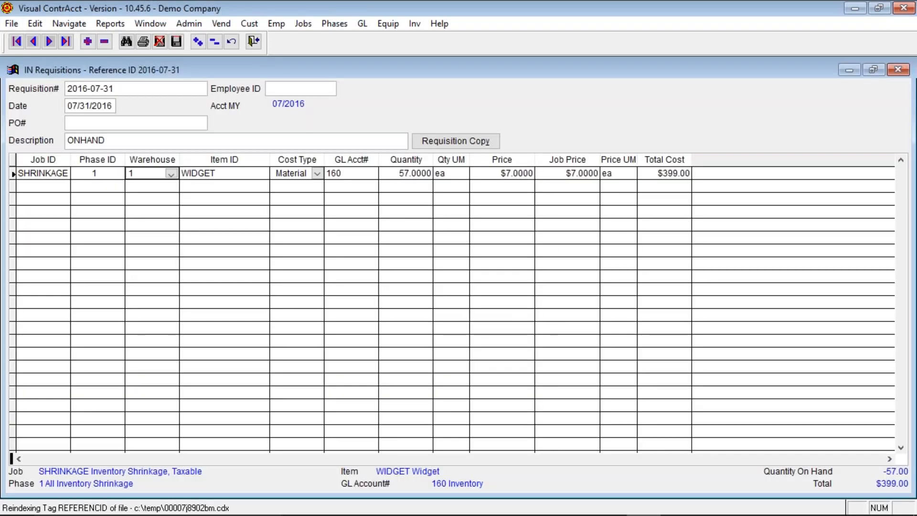
pyautogui.hotkey('ctrl', 'f')
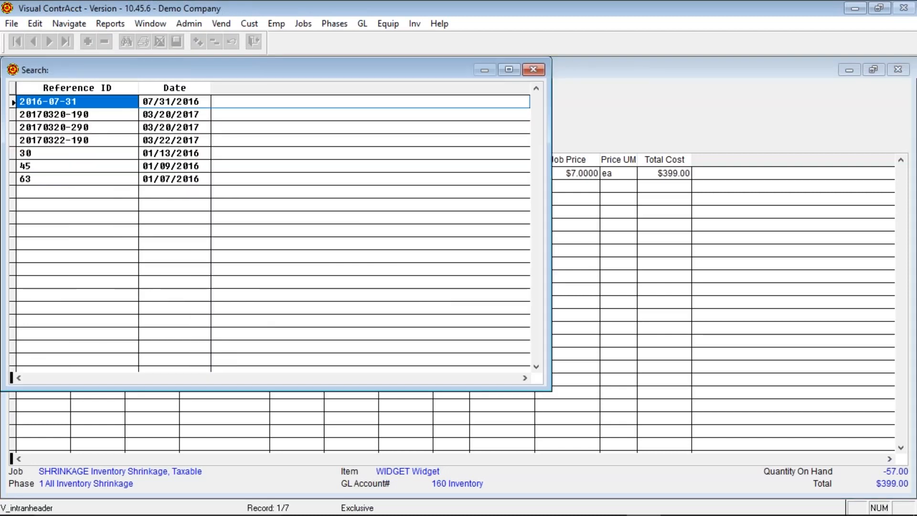
pyautogui.press('Down')
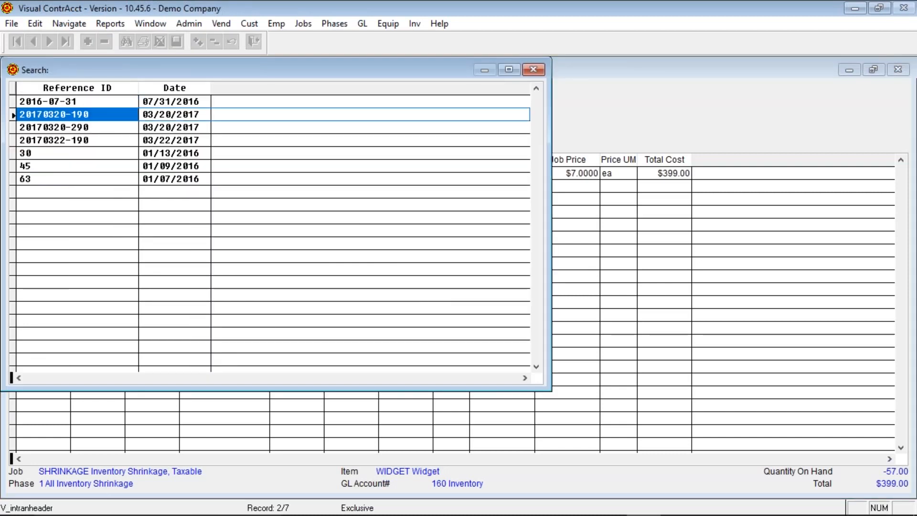
pyautogui.press('Return')
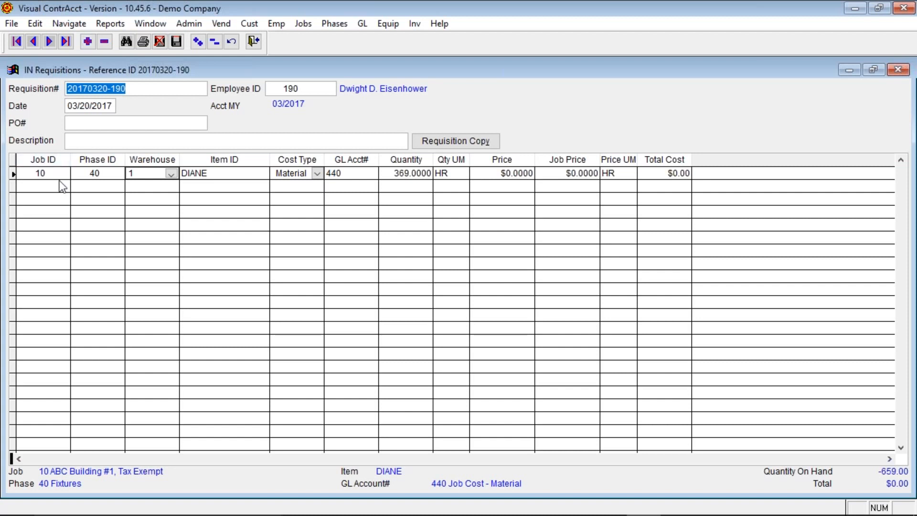
pyautogui.click(173, 175)
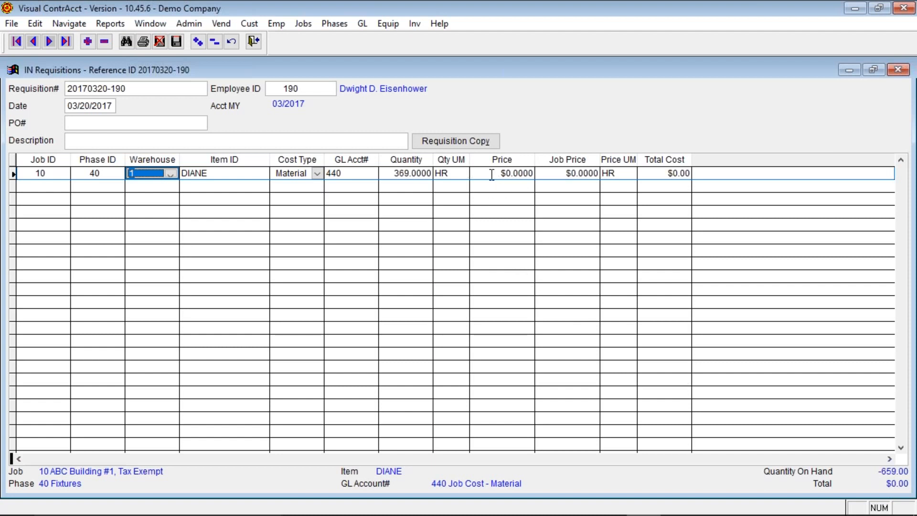
# Start a new inventory requisition numbered WEBINAR, dated 07/19/2017, and begin its first line
pyautogui.click(87, 42)
pyautogui.write('WEBINARO')
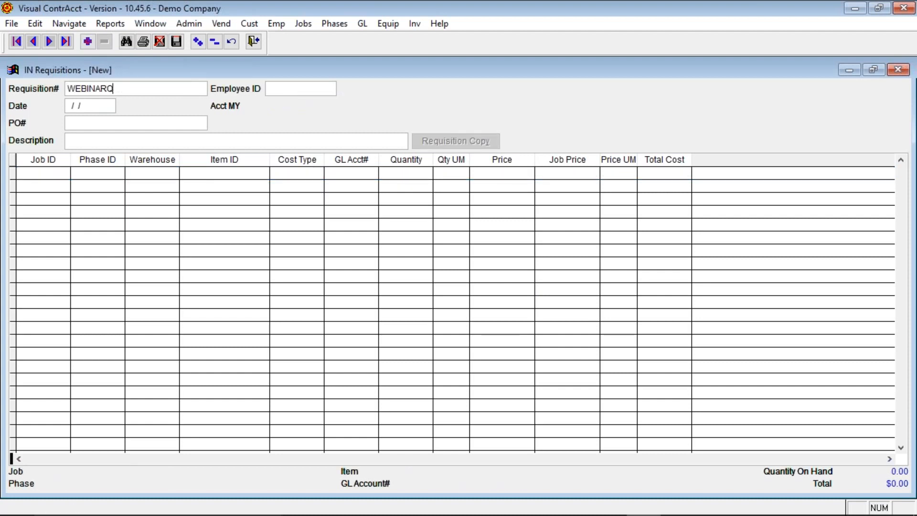
pyautogui.press('BackSpace')
pyautogui.press('Tab')
pyautogui.press('Tab')
pyautogui.press('Tab')
pyautogui.press('Tab')
pyautogui.press('Tab')
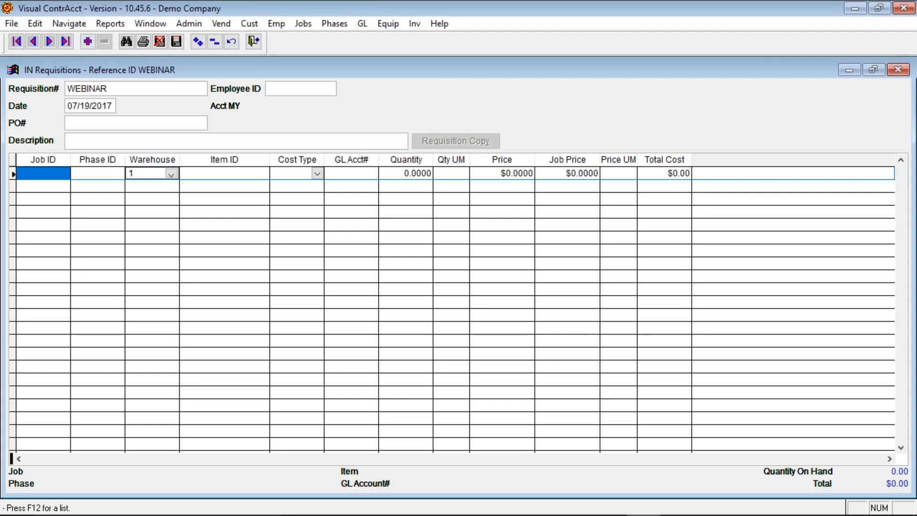
# Charge the requisition line to job 10, phase 10
pyautogui.write('10')
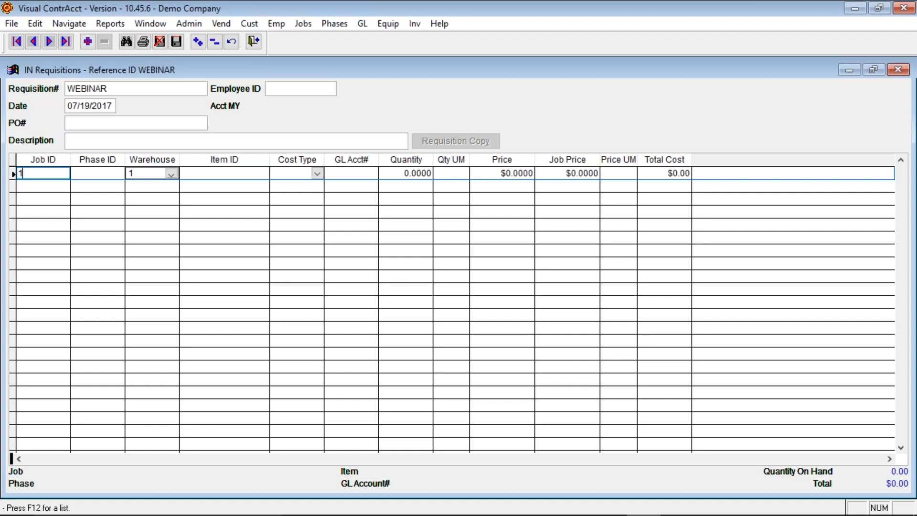
pyautogui.press('Tab')
pyautogui.write('10')
pyautogui.press('Tab')
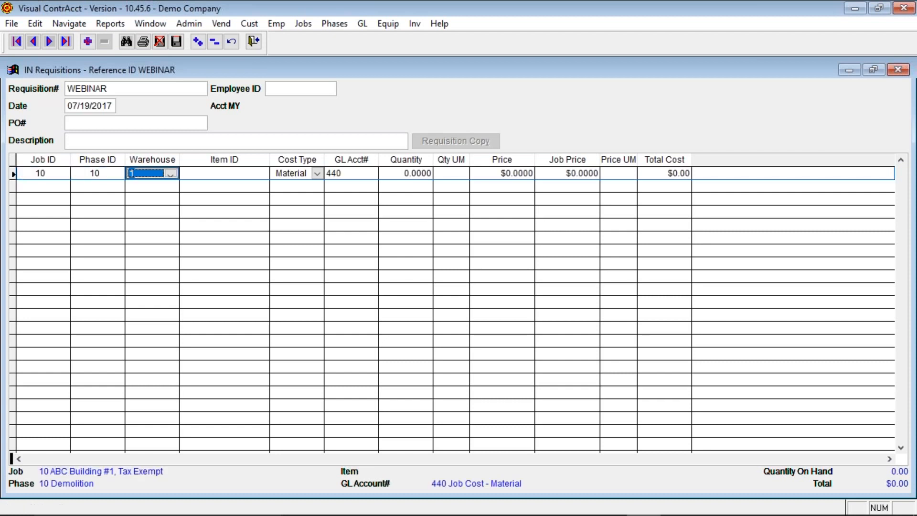
# Enter item ANCBOLT1/2 from warehouse 1 with a quantity of 100 on the requisition line, and save the requisition
pyautogui.press('Tab')
pyautogui.write('ANC')
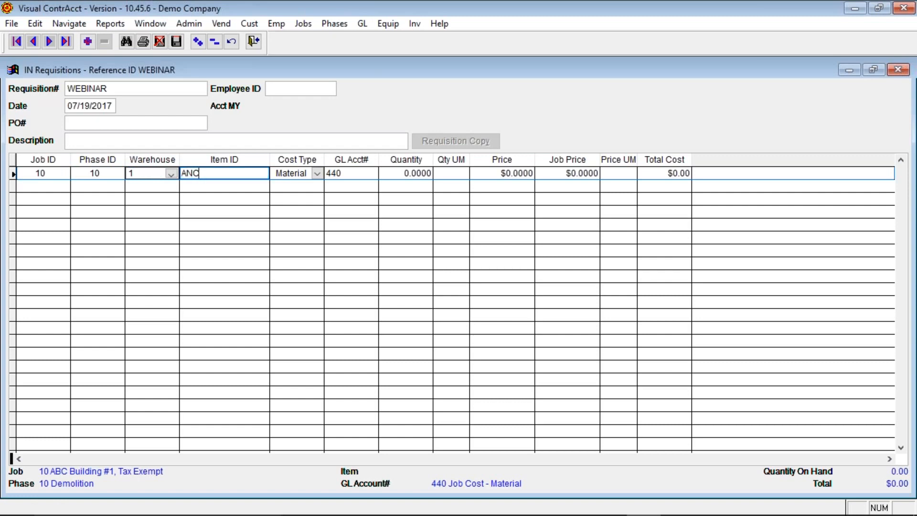
pyautogui.press('Tab')
pyautogui.press('Return')
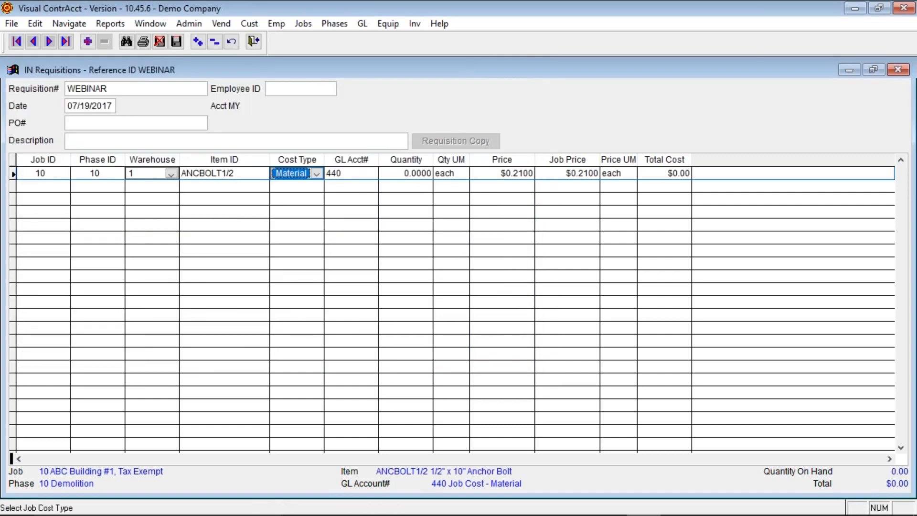
pyautogui.press('Tab')
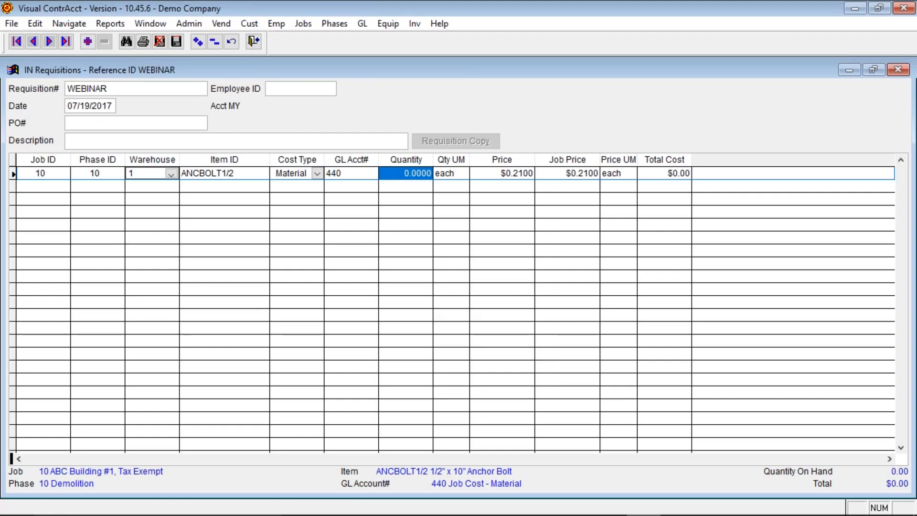
pyautogui.write('100')
pyautogui.press('Tab')
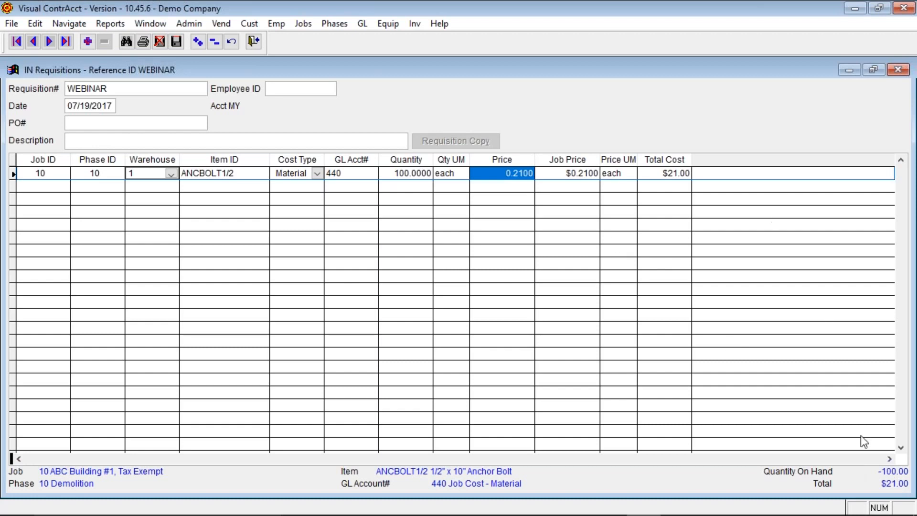
pyautogui.click(177, 44)
# Start a new inventory receipt numbered WEBINAR, dated 07/18/2017, and begin its first line
pyautogui.click(10, 23)
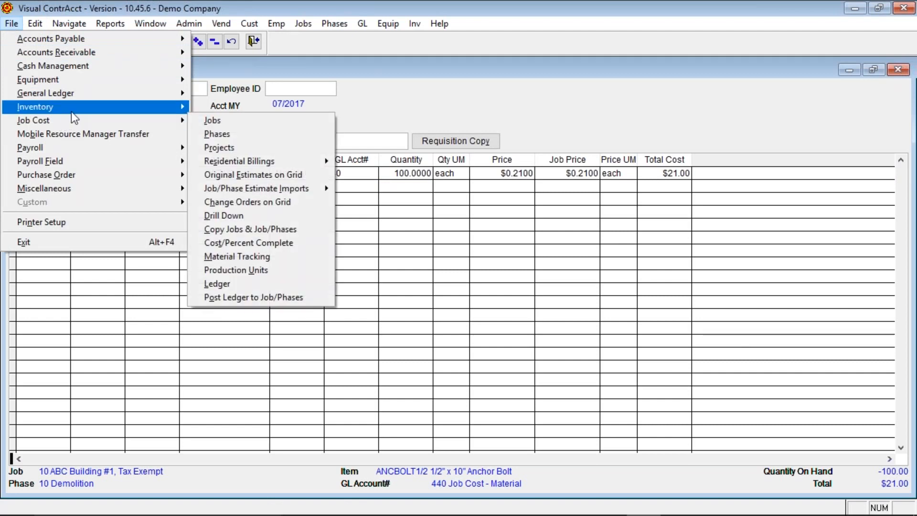
pyautogui.moveTo(177, 110)
pyautogui.click(222, 134)
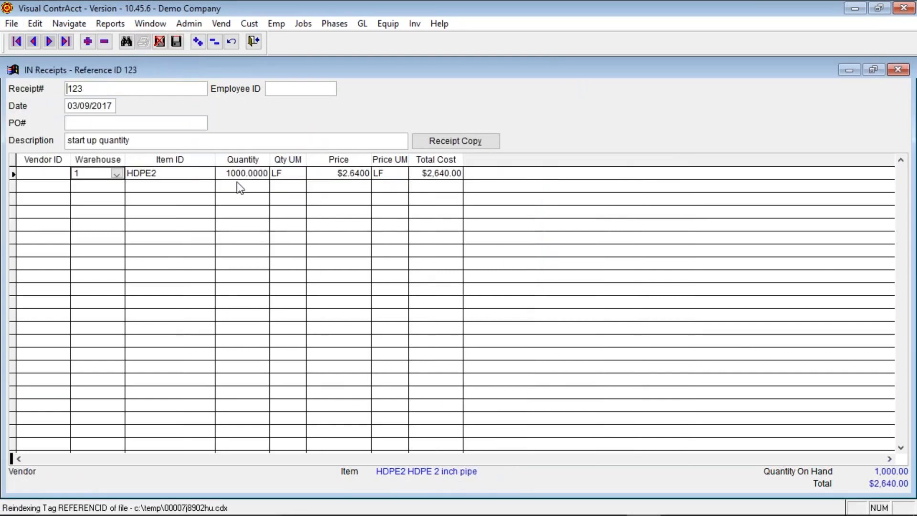
pyautogui.write('WEBINAR')
pyautogui.press('Tab')
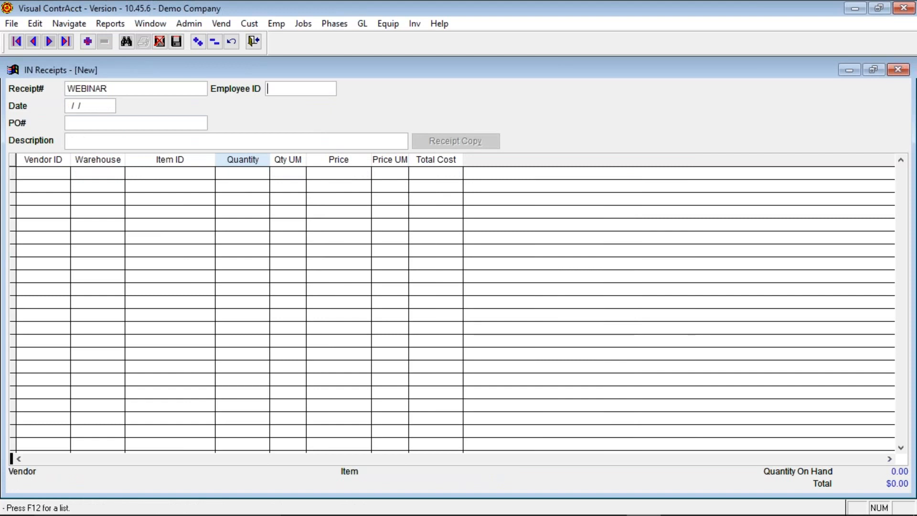
pyautogui.press('Tab')
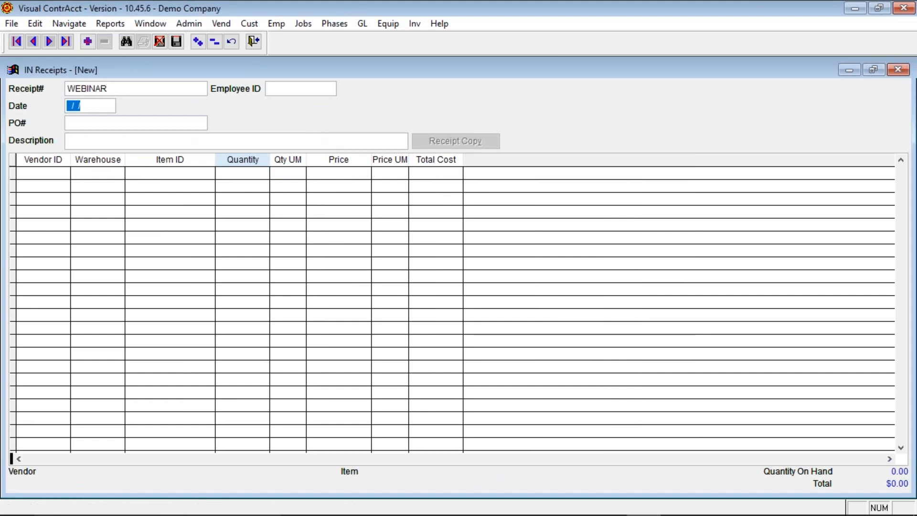
pyautogui.press('Tab')
pyautogui.press('Tab')
pyautogui.press('Tab')
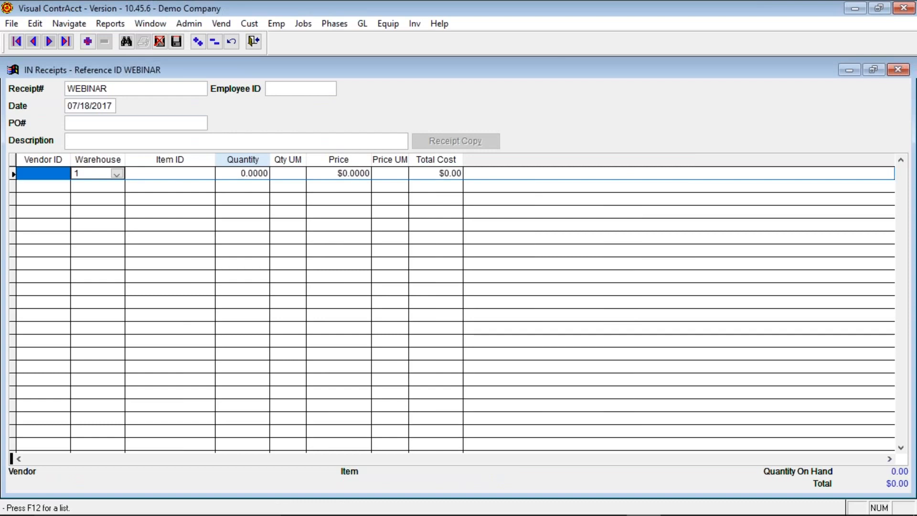
# Assign vendor 10 and warehouse 1 to the receipt line, and try to enter the anchor bolt item
pyautogui.write('10')
pyautogui.press('Tab')
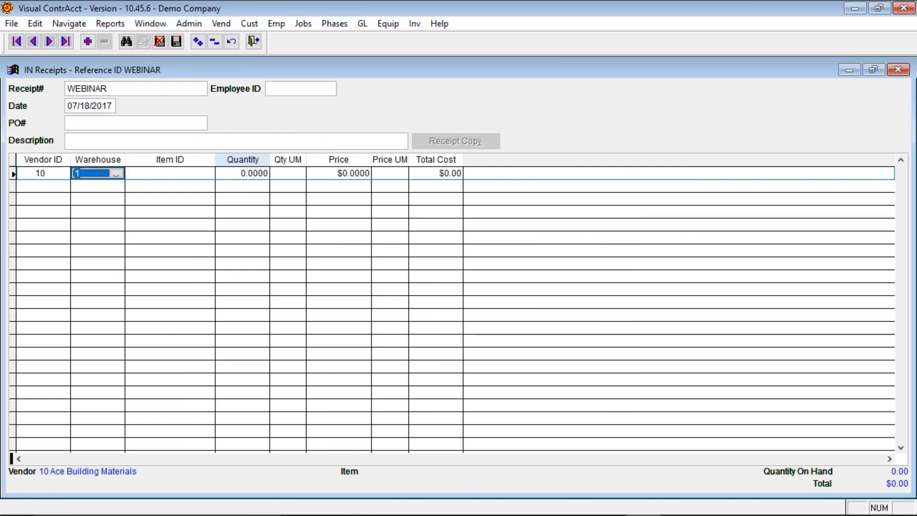
pyautogui.press('Tab')
pyautogui.write('ANCH')
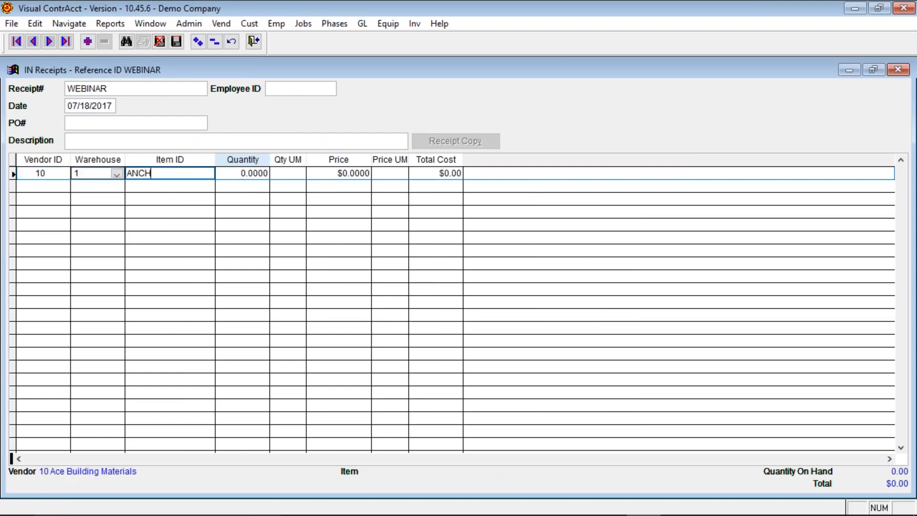
pyautogui.press('Tab')
pyautogui.press('Return')
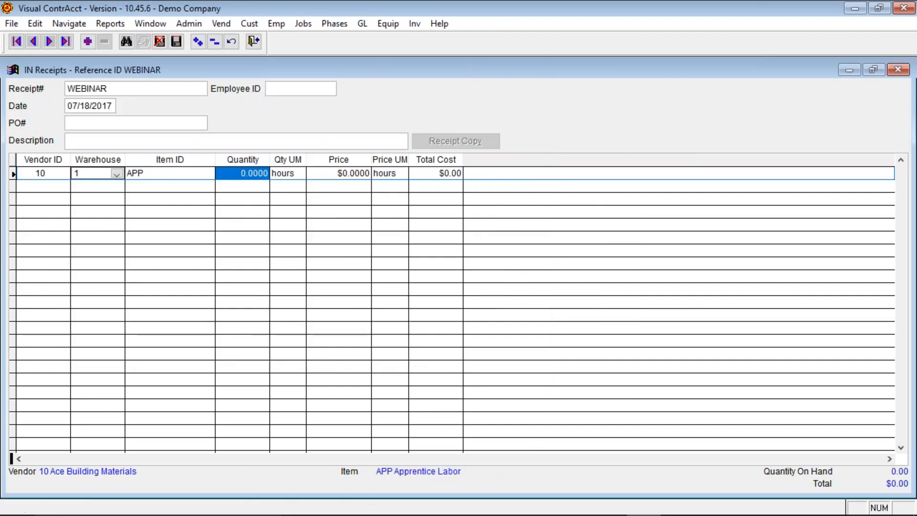
# Replace the receipt line's item with ANCBOLT1/2 and set its quantity to 150
pyautogui.hotkey('shift', 'Tab')
pyautogui.write('ANC')
pyautogui.press('Tab')
pyautogui.press('Return')
pyautogui.press('Tab')
pyautogui.hotkey('shift', 'Tab')
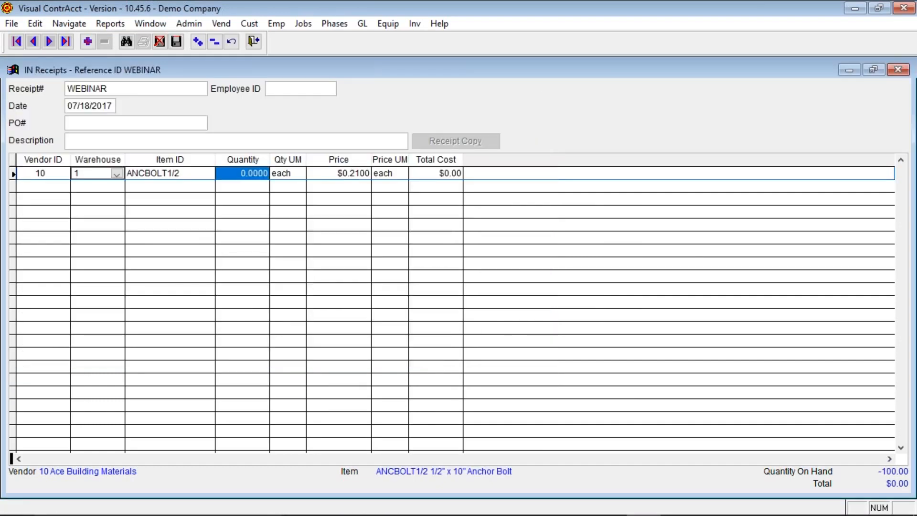
pyautogui.write('150')
pyautogui.press('Tab')
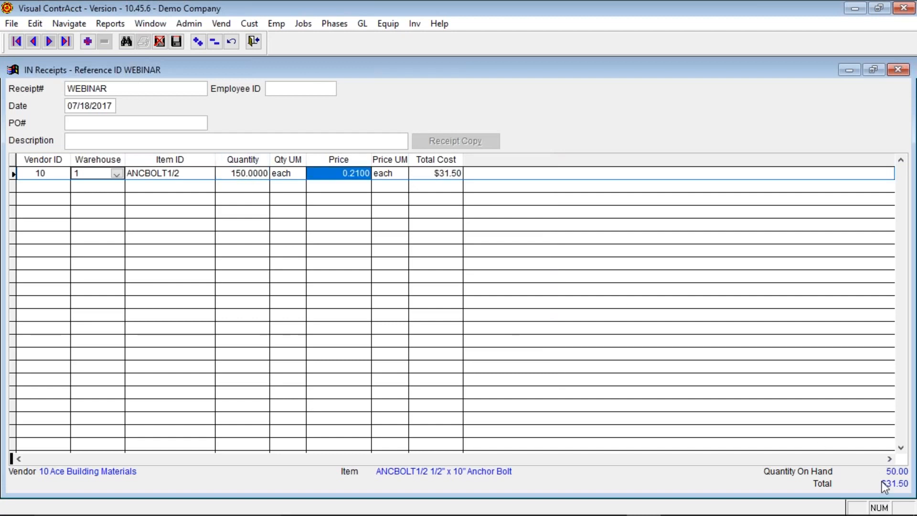
# Save the WEBINAR inventory receipt, and close both the receipt and the requisition windows
pyautogui.click(176, 42)
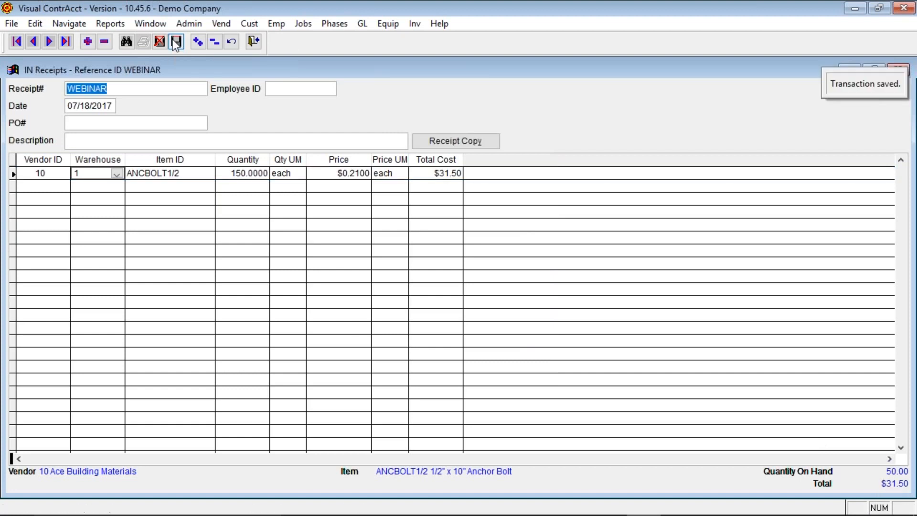
pyautogui.click(254, 41)
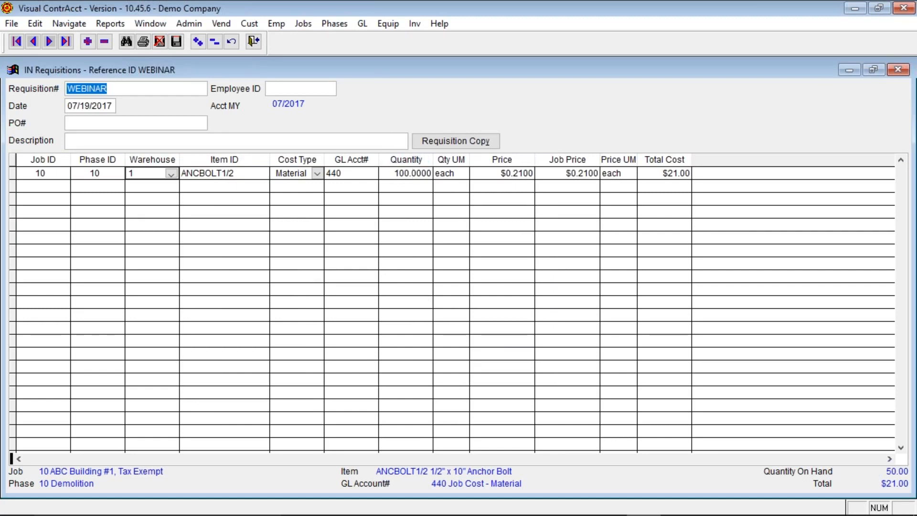
pyautogui.click(254, 41)
# Open the inventory item records and find item ANCBOLT1/2 to check its quantity on hand
pyautogui.hotkey('alt', 'f')
pyautogui.press('i')
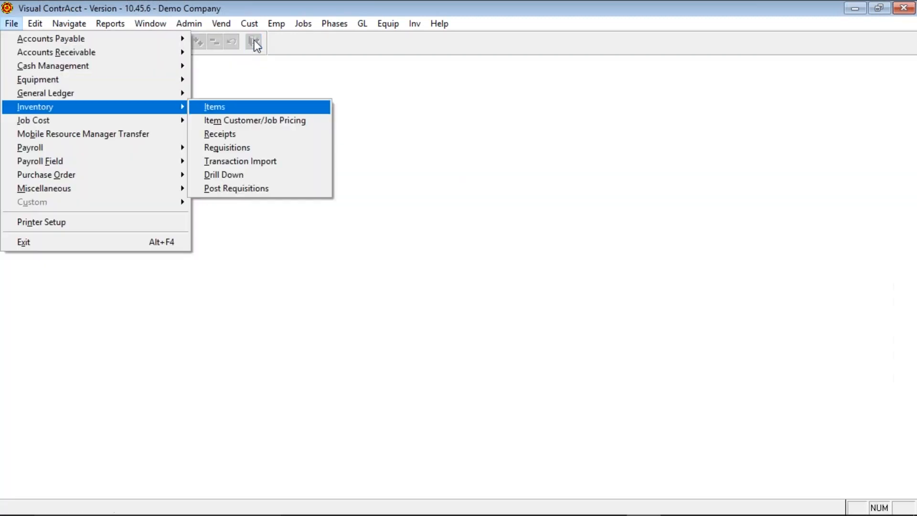
pyautogui.click(242, 111)
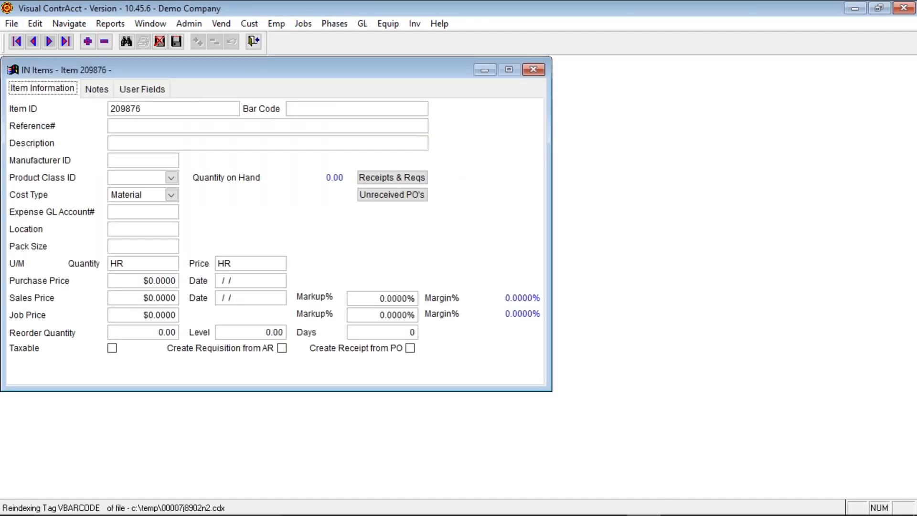
pyautogui.hotkey('ctrl', 'f')
pyautogui.write('AN')
pyautogui.press('Return')
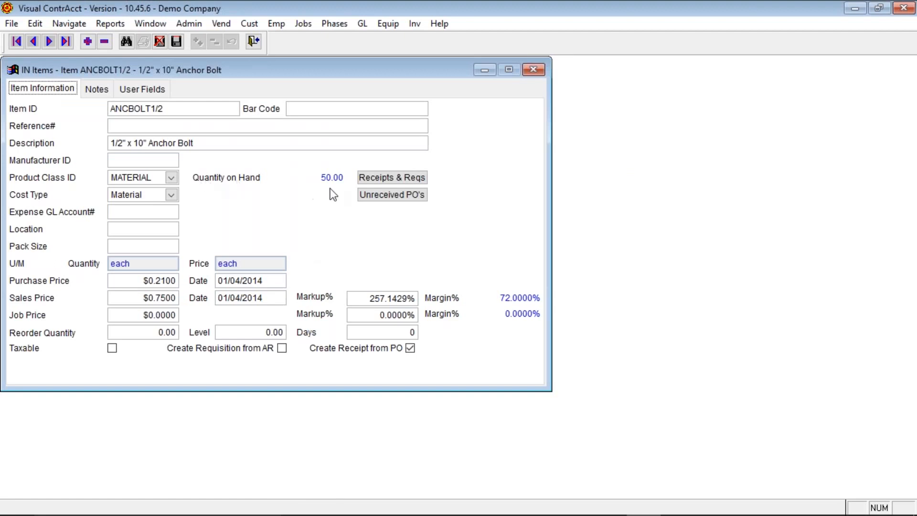
# Review the receipts and requisitions of ANCBOLT1/2, including their totals, job, cost type and account columns, and return to the item record
pyautogui.click(365, 179)
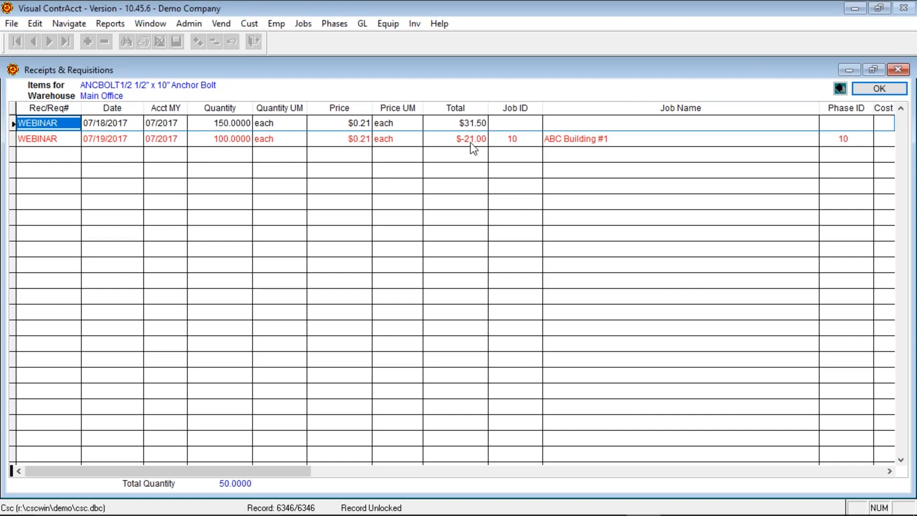
pyautogui.click(446, 123)
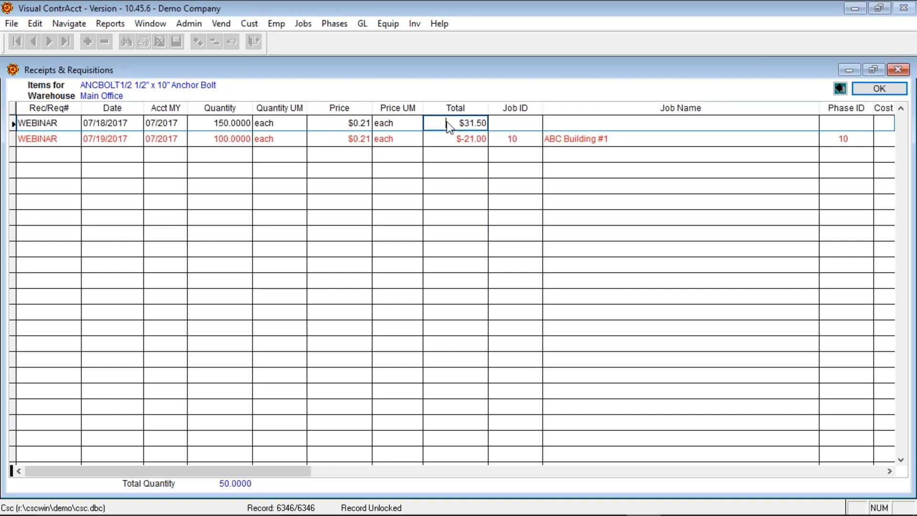
pyautogui.click(452, 139)
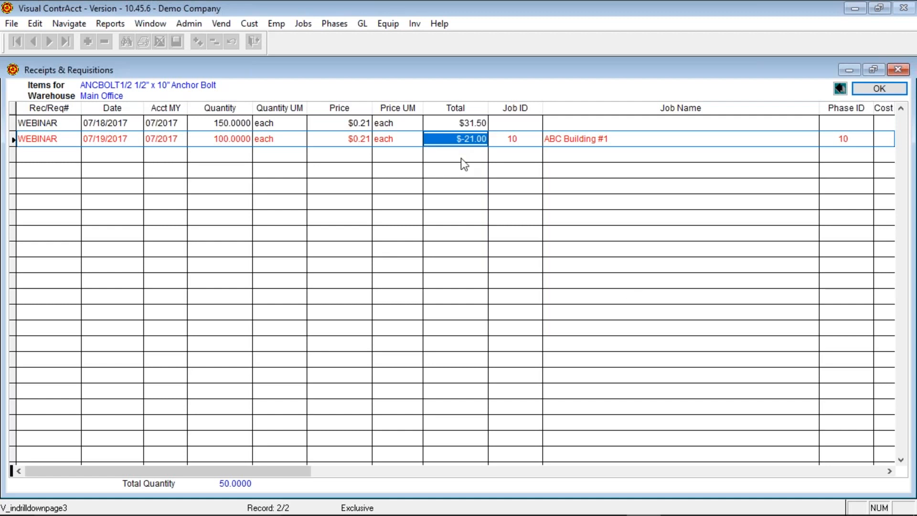
pyautogui.doubleClick(892, 472)
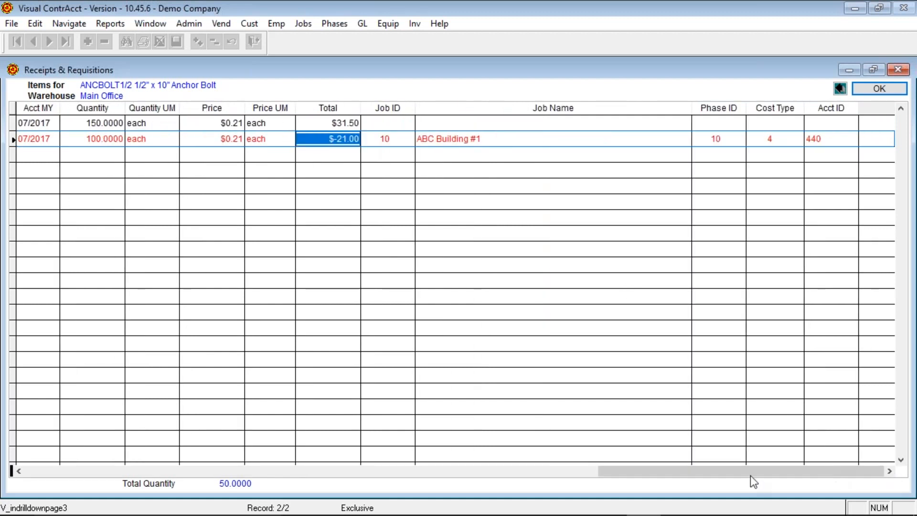
pyautogui.moveTo(749, 473); pyautogui.dragTo(326, 471)
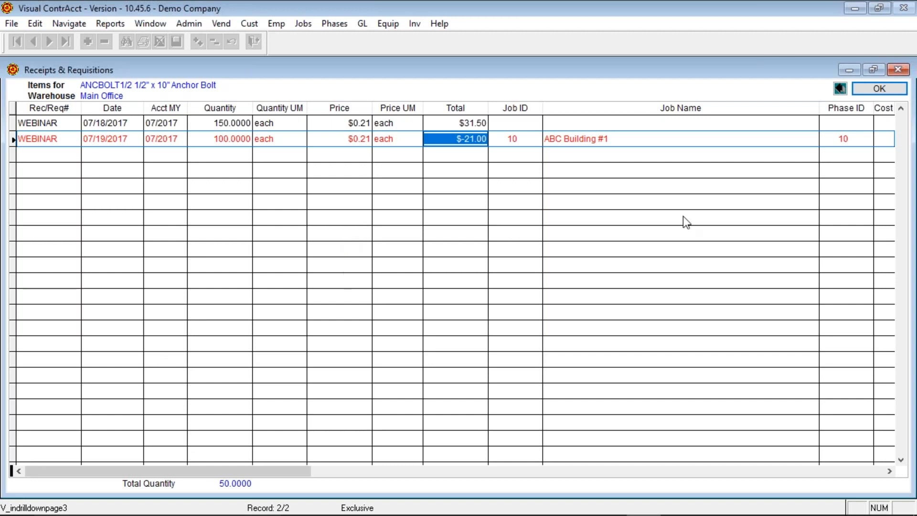
pyautogui.click(859, 89)
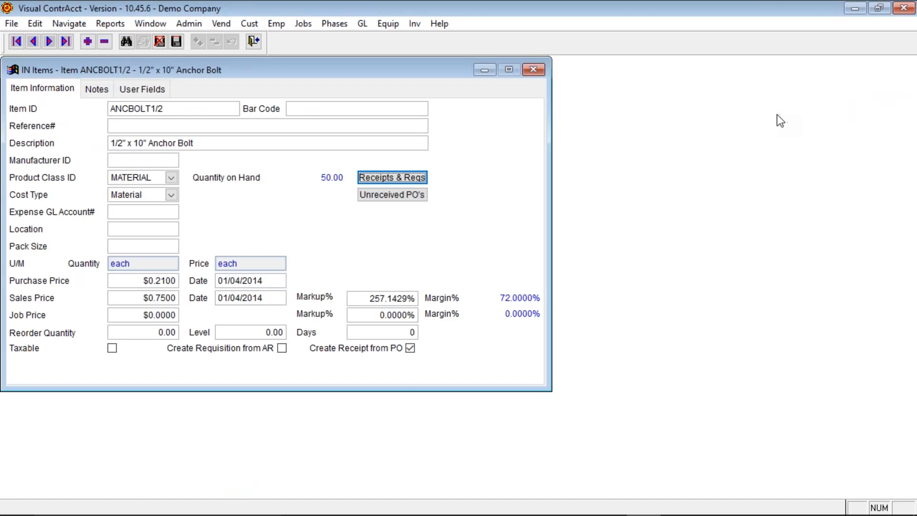
# Close the item record, view the inventory Transaction Import dialog and cancel it without importing
pyautogui.click(254, 41)
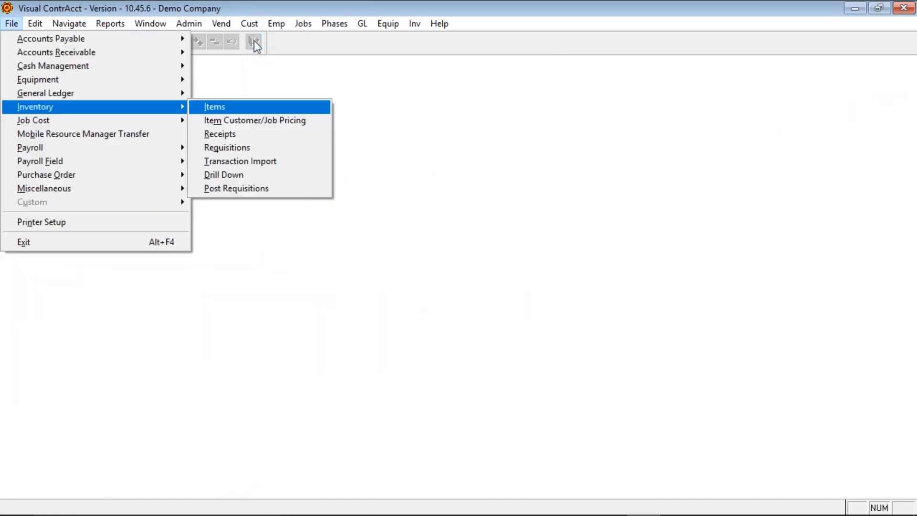
pyautogui.click(267, 160)
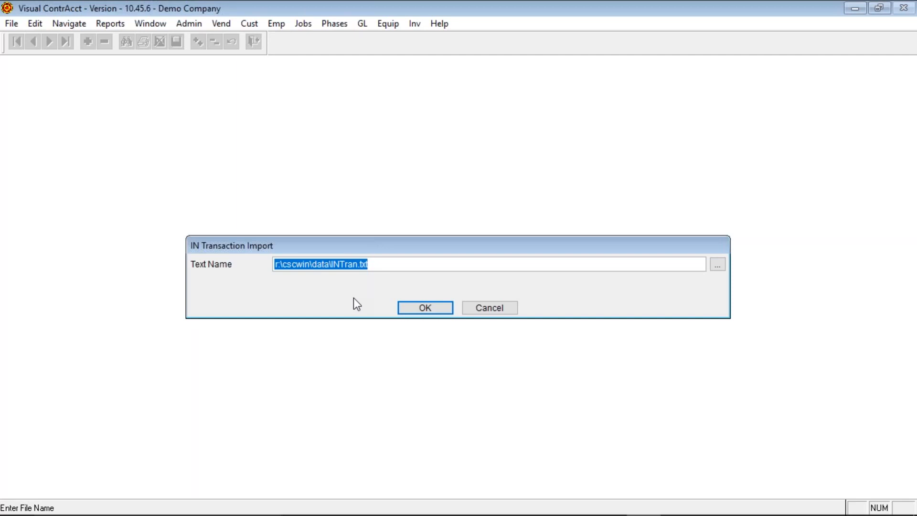
pyautogui.click(491, 310)
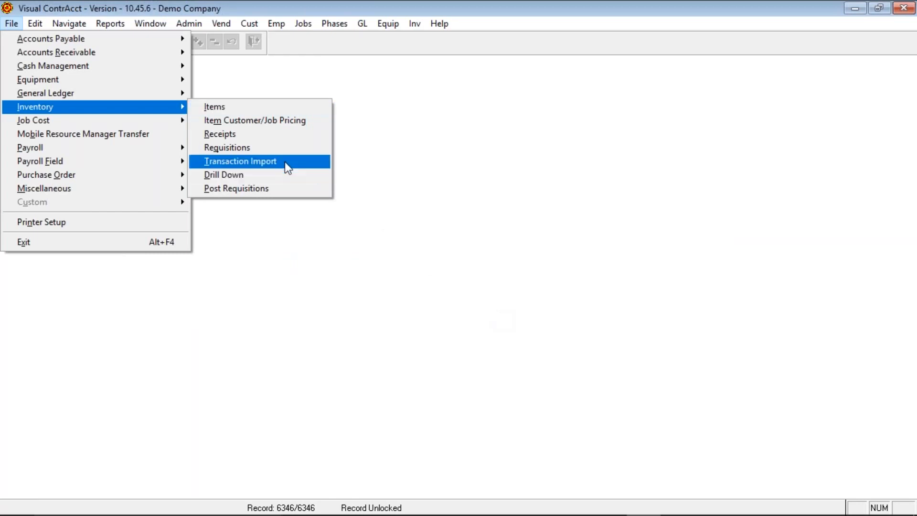
# Run the inventory Drill Down for all active items, examine the transactions of ANCBOLT1/2 and return to the item list
pyautogui.click(245, 174)
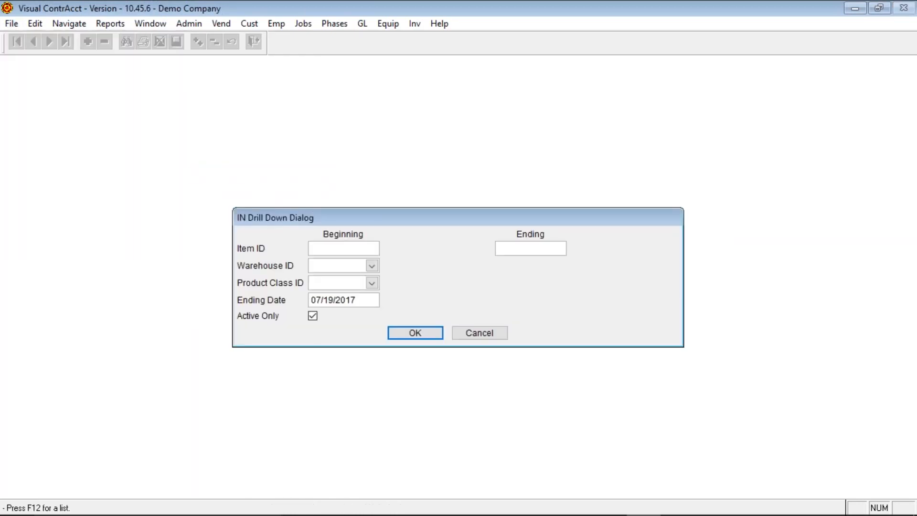
pyautogui.click(416, 332)
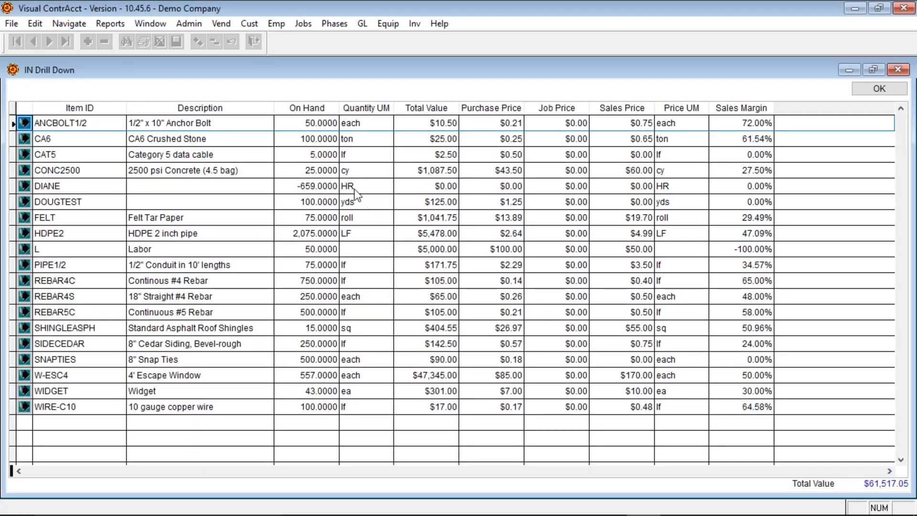
pyautogui.click(27, 122)
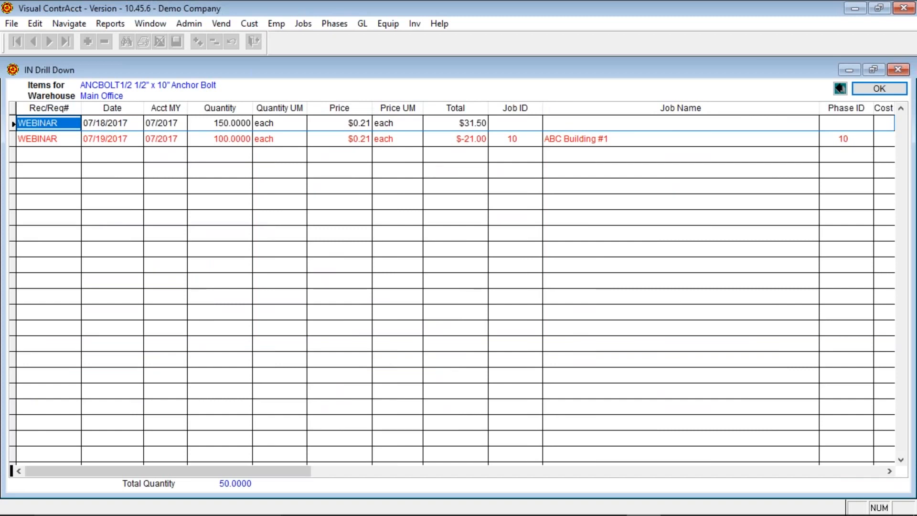
pyautogui.click(843, 89)
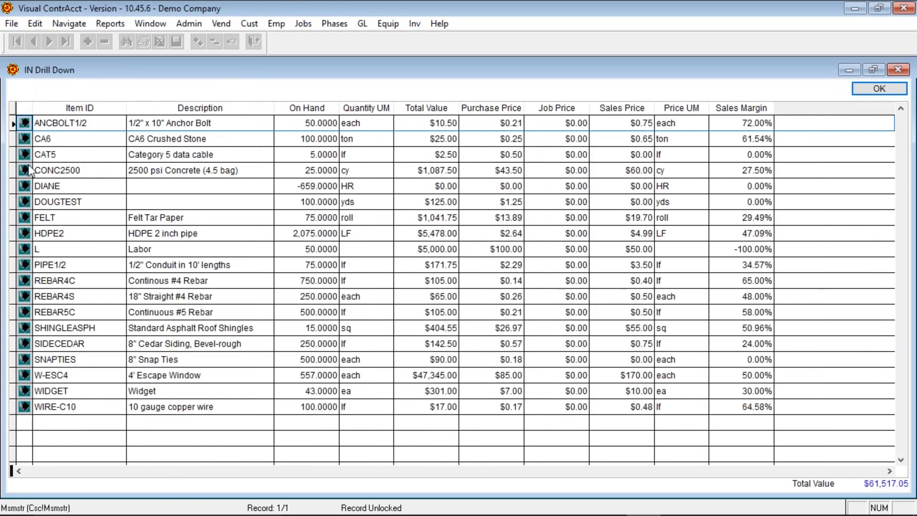
# Examine the transactions behind items CAT5 and SNAPTIES in the drill down, and close it
pyautogui.click(28, 156)
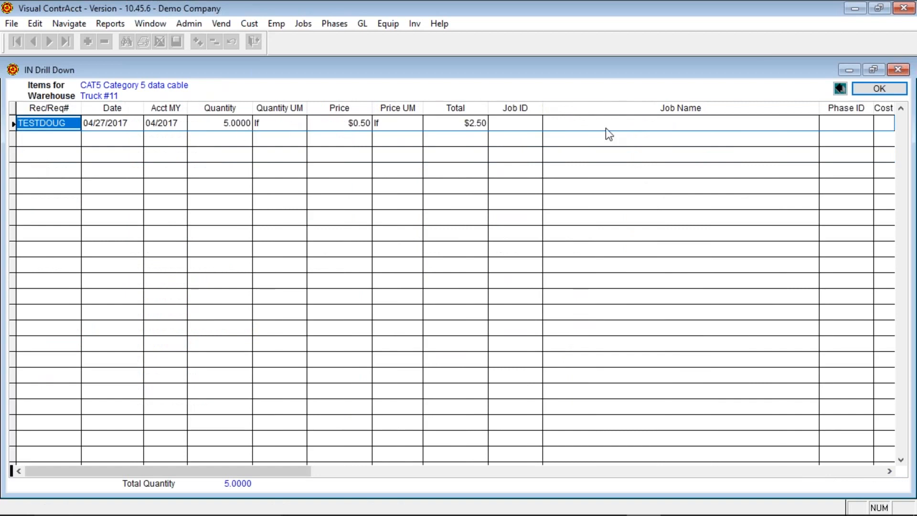
pyautogui.click(841, 91)
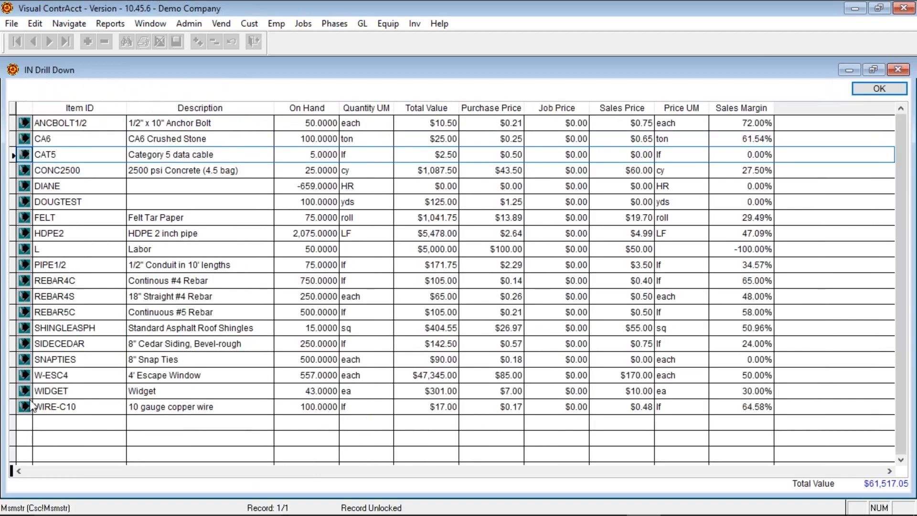
pyautogui.click(24, 359)
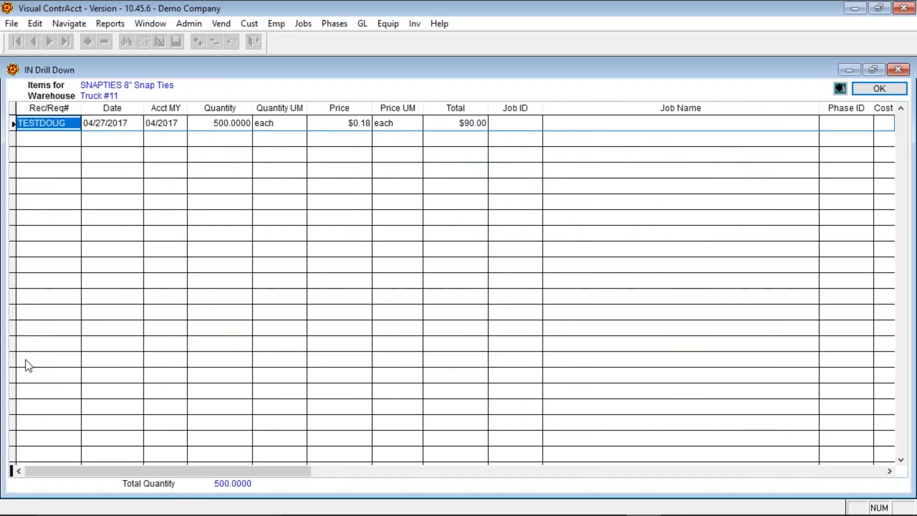
pyautogui.click(840, 88)
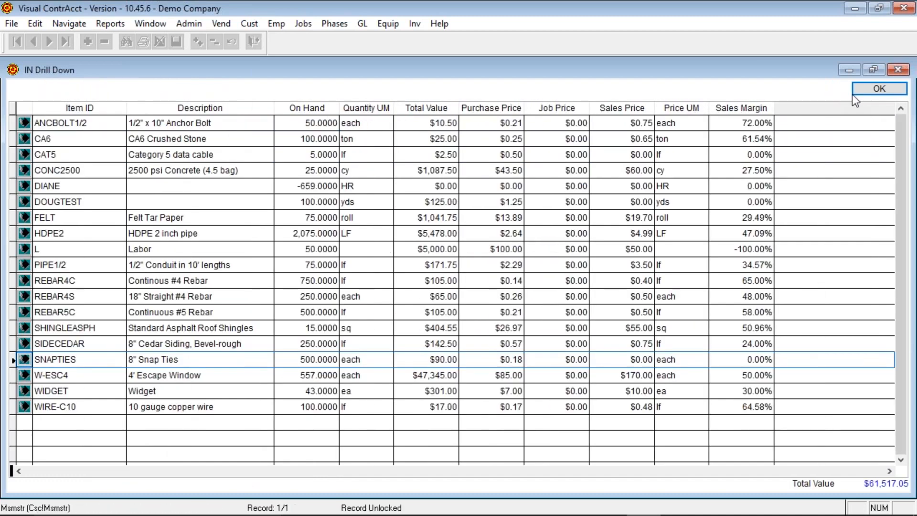
pyautogui.click(875, 89)
pyautogui.click(879, 88)
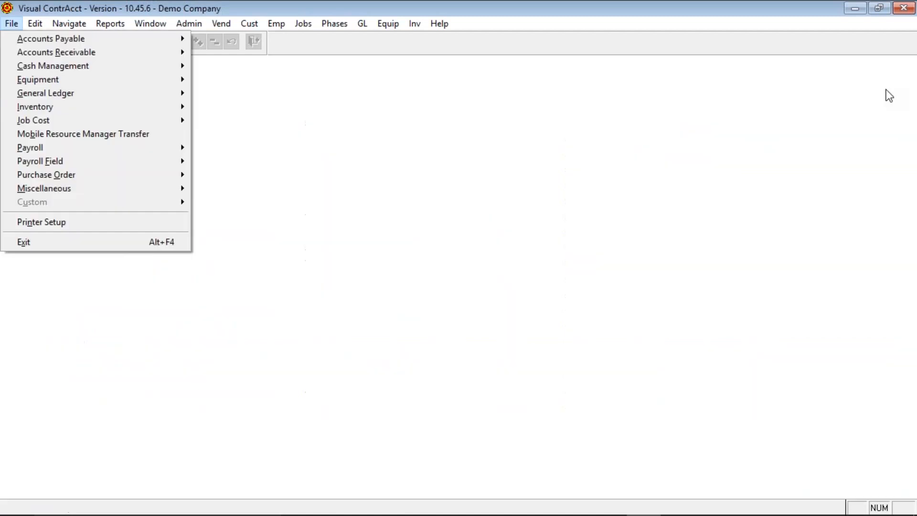
# View the Post Requisitions options for inventory and cancel without posting
pyautogui.press('i')
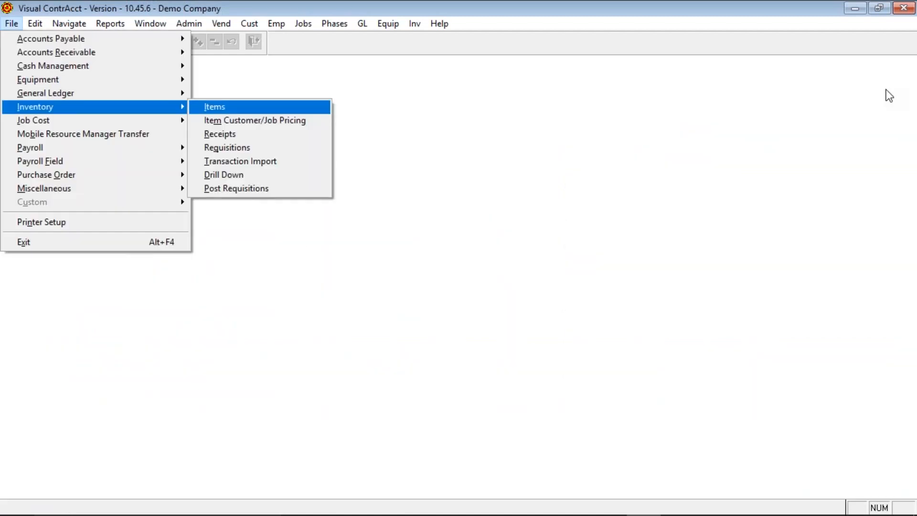
pyautogui.click(248, 191)
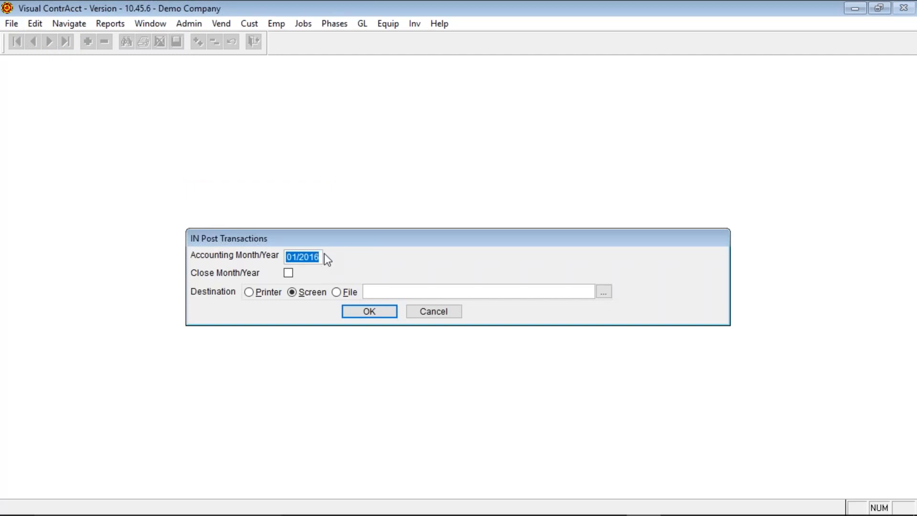
pyautogui.click(417, 311)
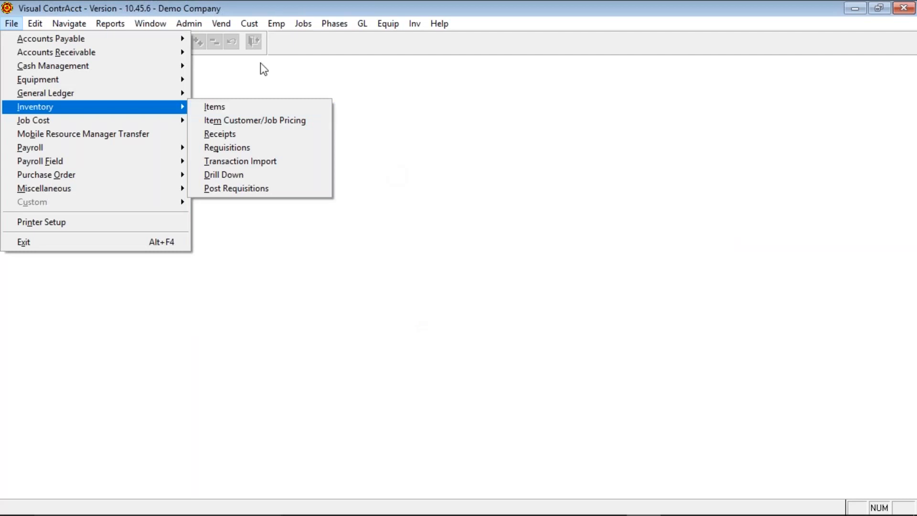
# Run the Drill Down from the inventory reports with its default criteria, view the item list and close it
pyautogui.moveTo(98, 22)
pyautogui.moveTo(130, 119)
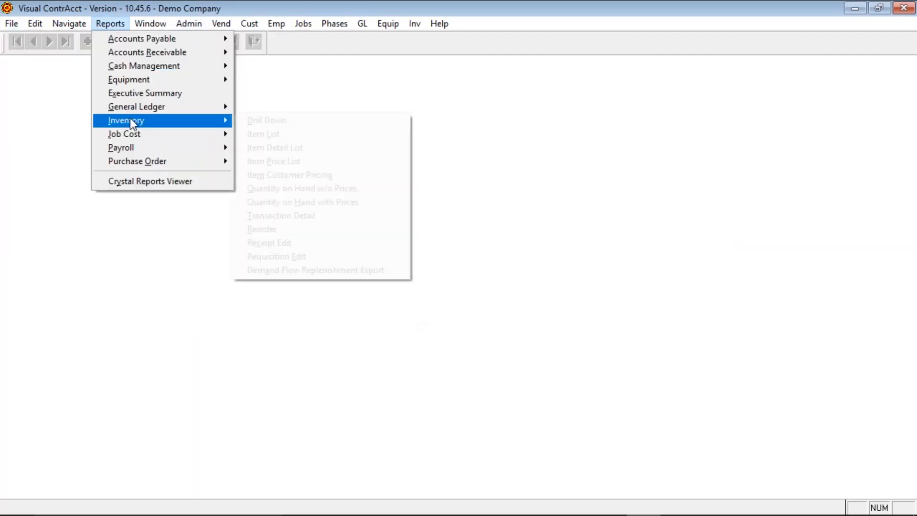
pyautogui.click(273, 123)
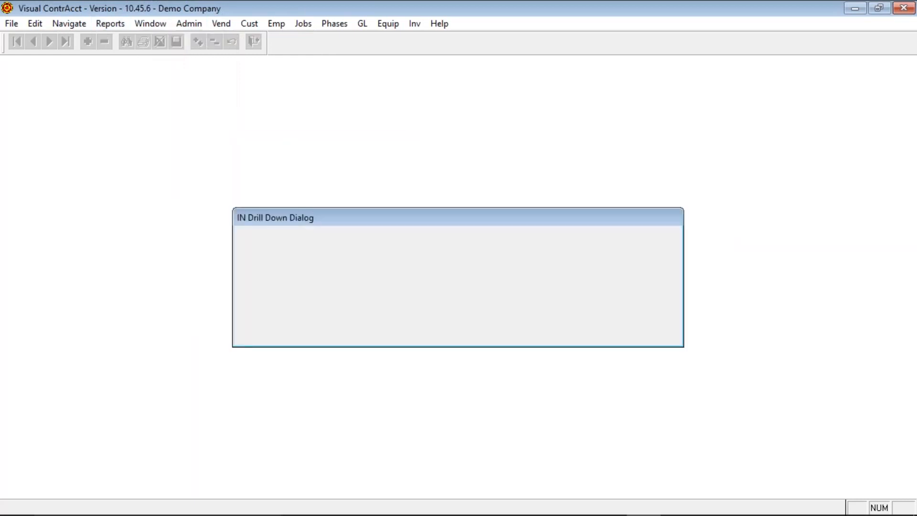
pyautogui.click(415, 333)
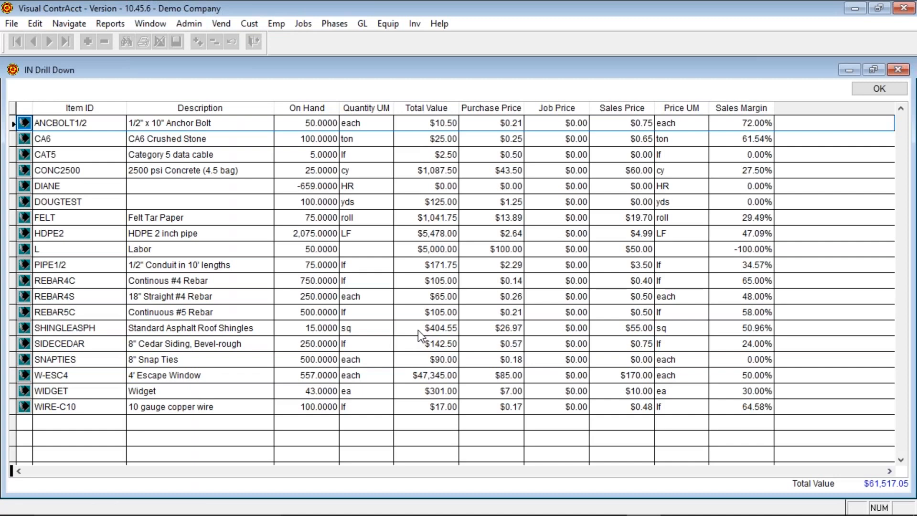
pyautogui.click(879, 89)
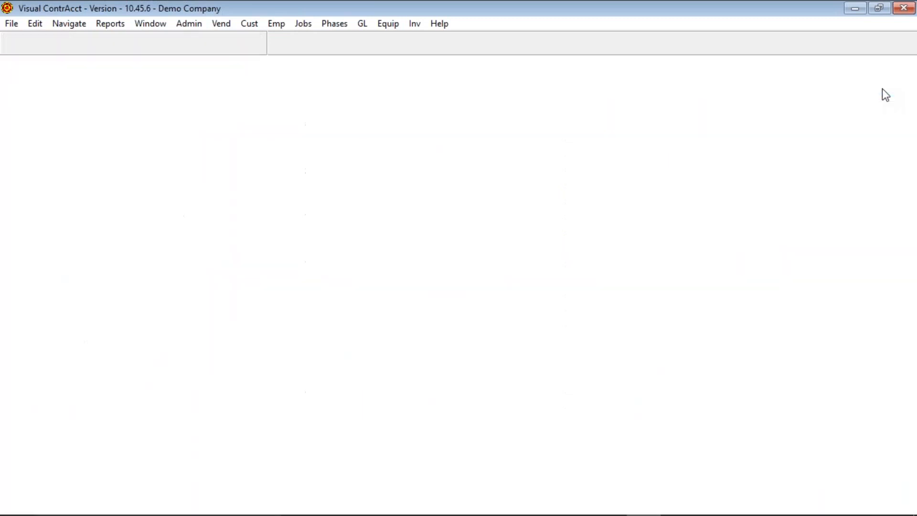
# Run the inventory Drill Down report again with the ending date set to 05/31, review the item values, and return to the inventory report choices
pyautogui.hotkey('alt', 'r')
pyautogui.press('i')
pyautogui.press('Up')
pyautogui.press('Up')
pyautogui.press('Up')
pyautogui.press('Up')
pyautogui.press('Up')
pyautogui.press('Return')
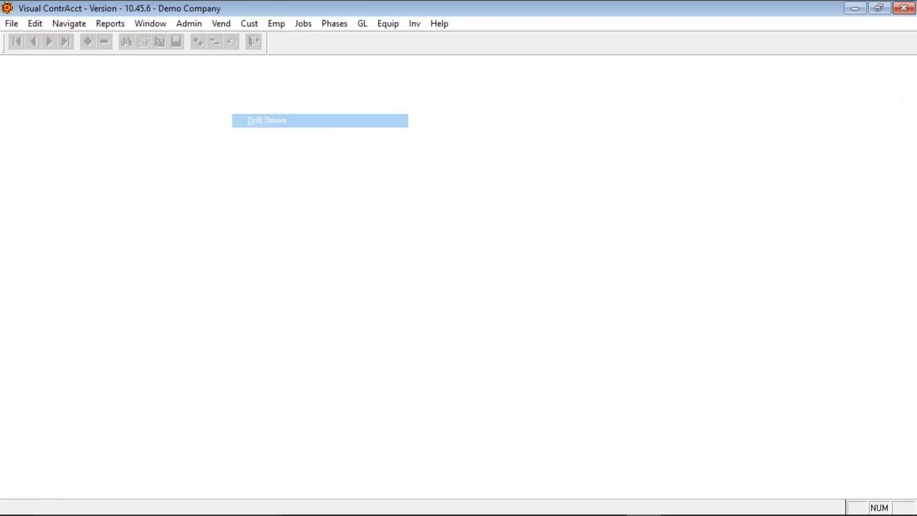
pyautogui.moveTo(365, 300); pyautogui.dragTo(286, 291)
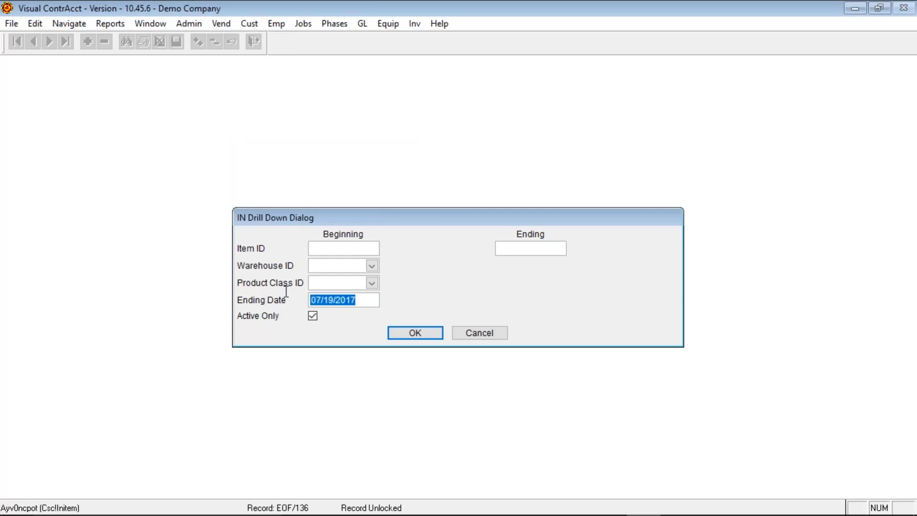
pyautogui.write('05/23/1')
pyautogui.press('BackSpace')
pyautogui.press('BackSpace')
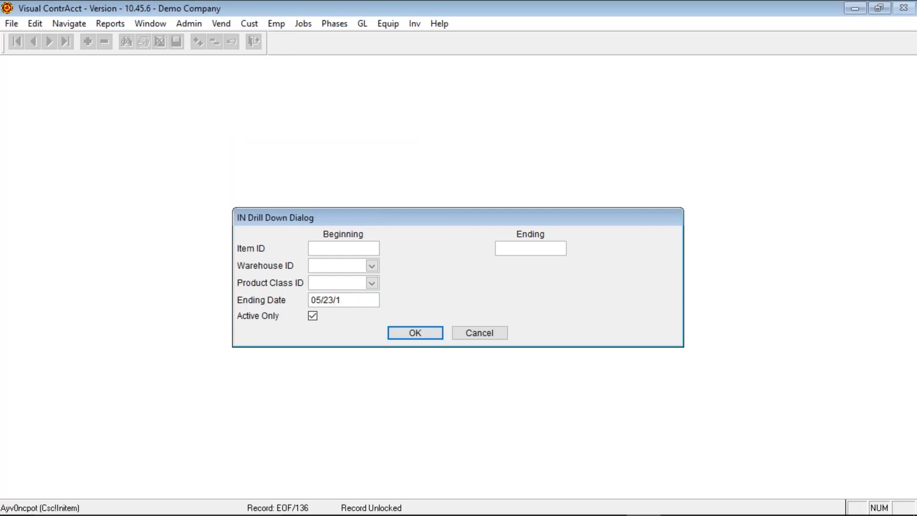
pyautogui.press('BackSpace')
pyautogui.press('BackSpace')
pyautogui.press('BackSpace')
pyautogui.write('31')
pyautogui.press('Return')
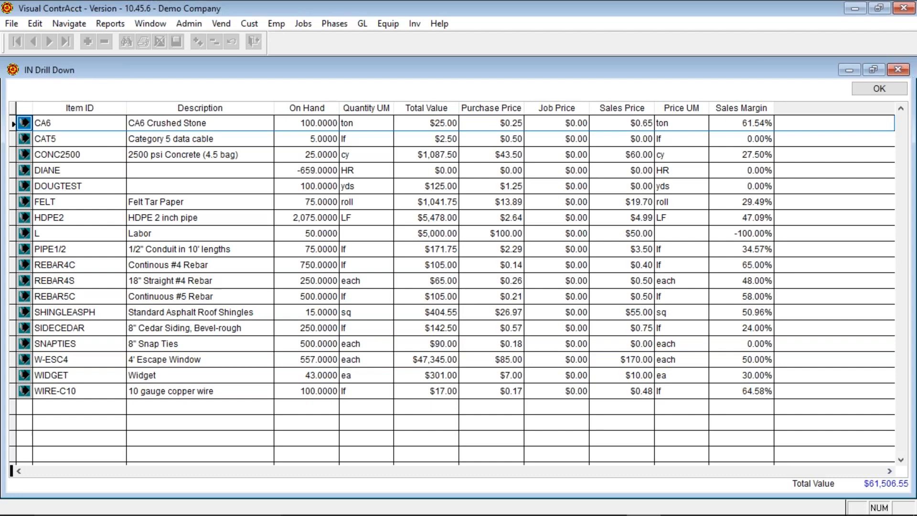
pyautogui.click(878, 90)
pyautogui.press('i')
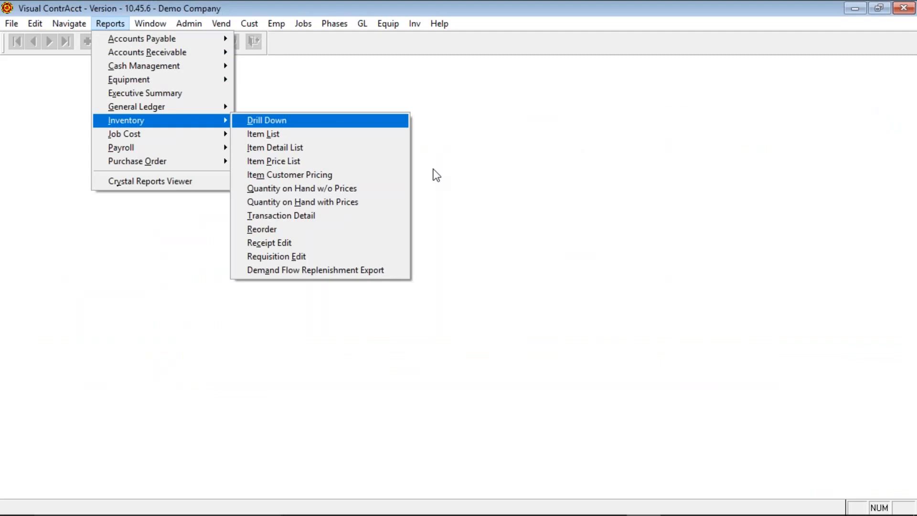
# Run the inventory Drill Down report once more with its default criteria, view the item values, and close it
pyautogui.click(272, 119)
pyautogui.click(392, 331)
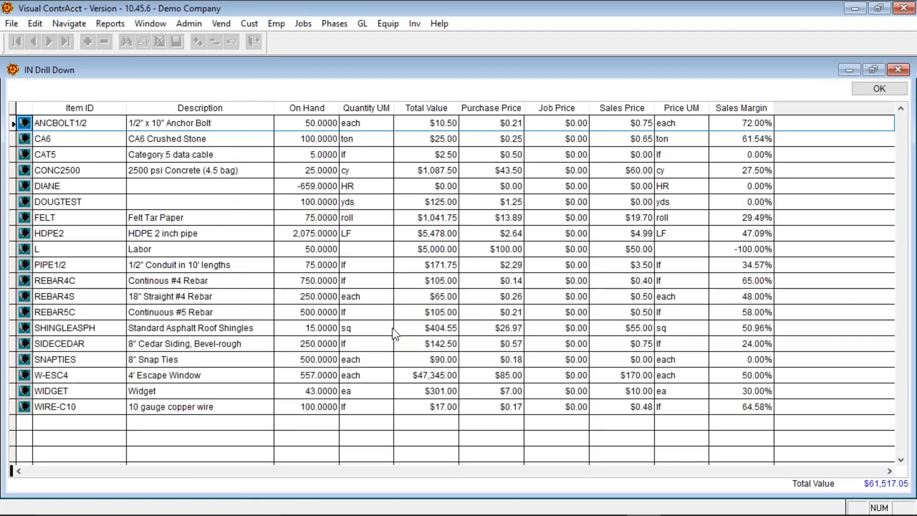
pyautogui.click(863, 90)
# Preview the inventory Item List report on screen for all items, sorted by Item ID, and close it
pyautogui.hotkey('alt', 'r')
pyautogui.press('i')
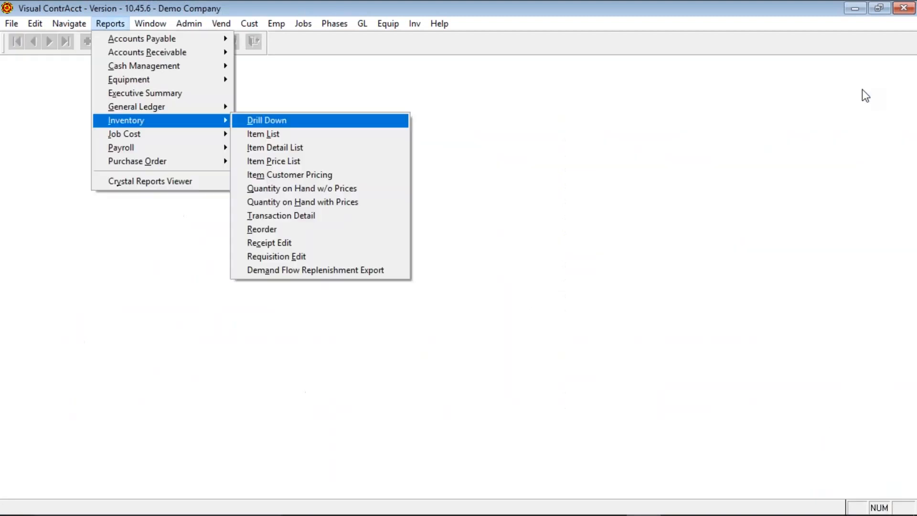
pyautogui.click(292, 134)
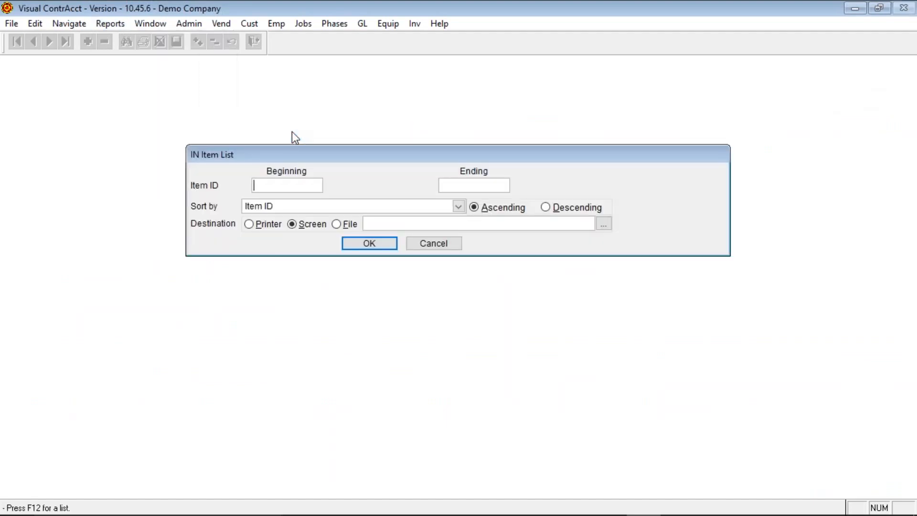
pyautogui.click(369, 243)
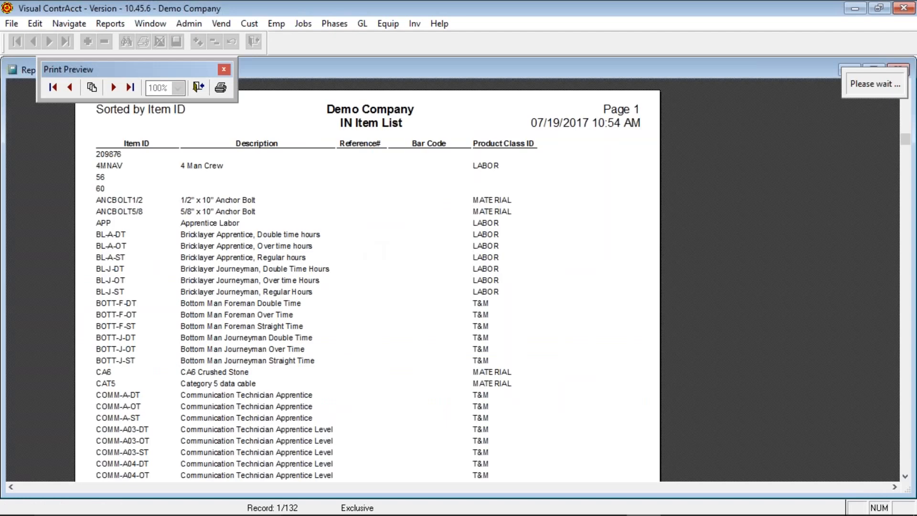
pyautogui.click(199, 87)
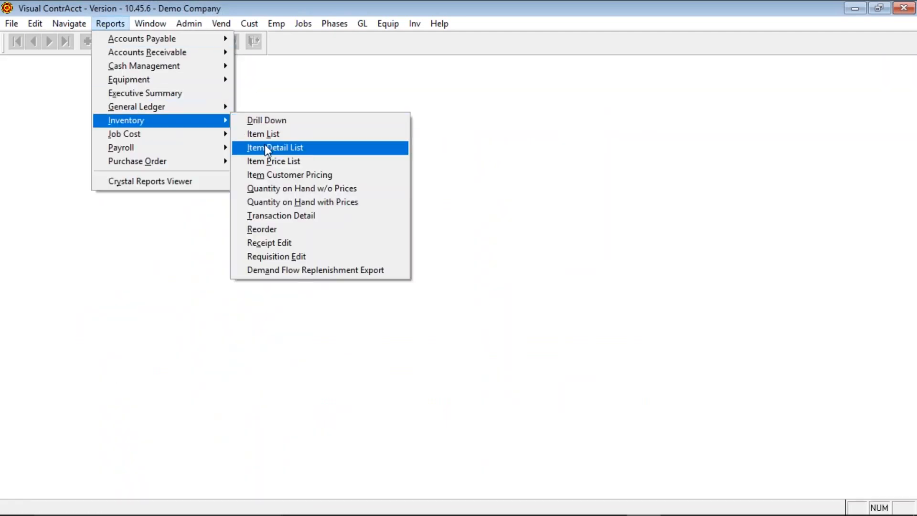
# Preview the Item Detail List report on screen, view the item details, close it, and dismiss the e-mail notification
pyautogui.click(265, 148)
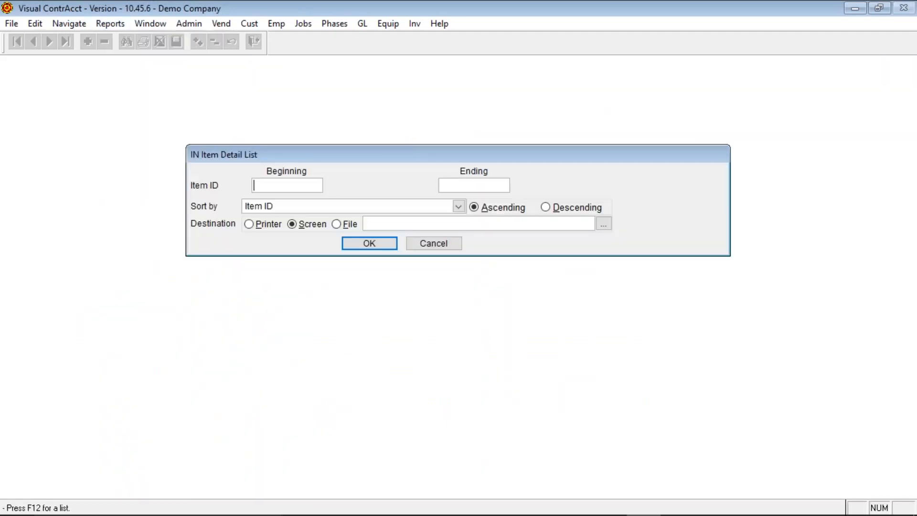
pyautogui.click(373, 249)
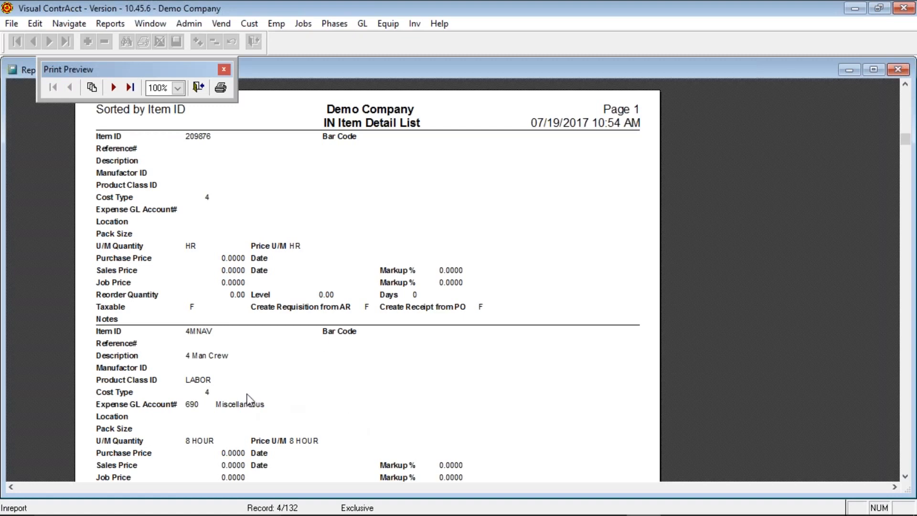
pyautogui.scroll(-3, 248, 398)
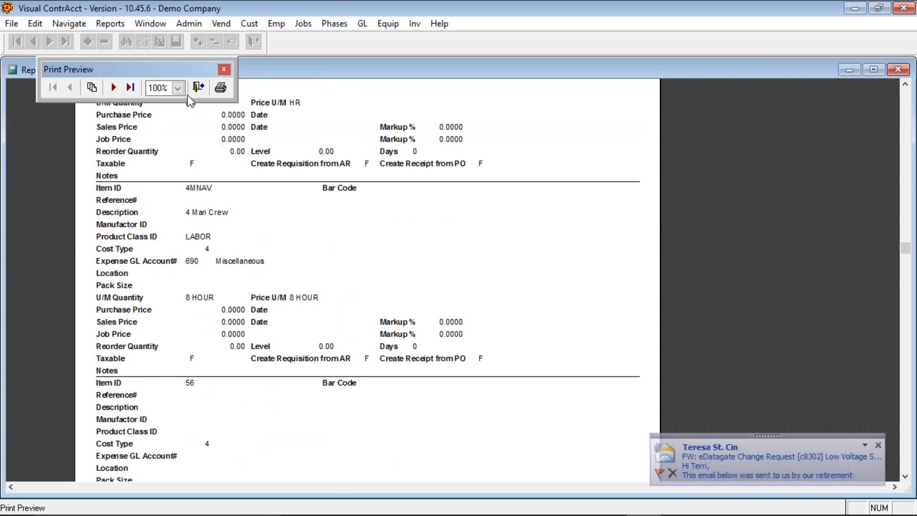
pyautogui.click(198, 87)
pyautogui.hotkey('alt', 'r')
pyautogui.press('i')
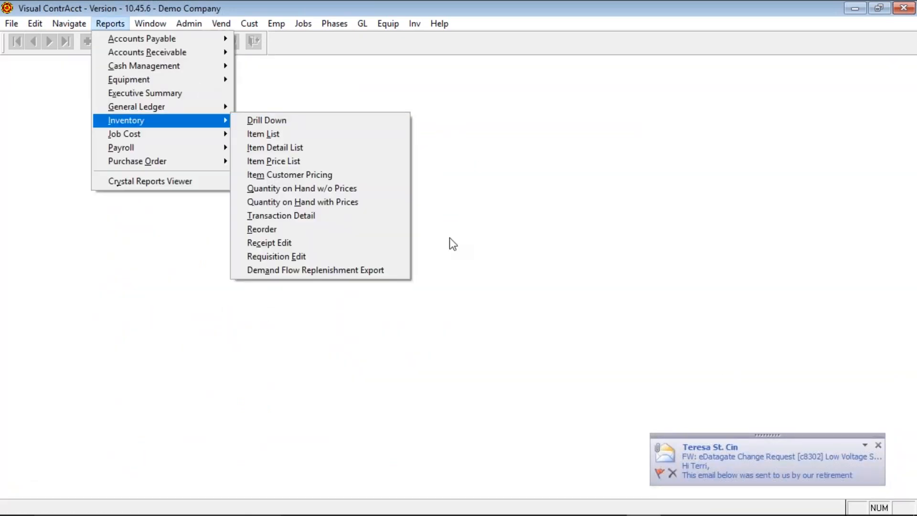
pyautogui.click(877, 445)
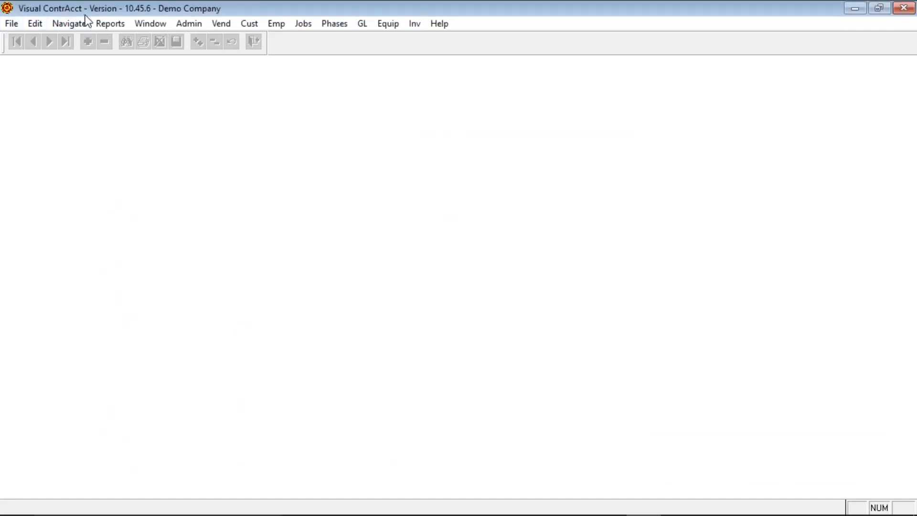
# Preview the Item Price List report on screen, view its first and last pages, and close it
pyautogui.click(120, 24)
pyautogui.moveTo(165, 123)
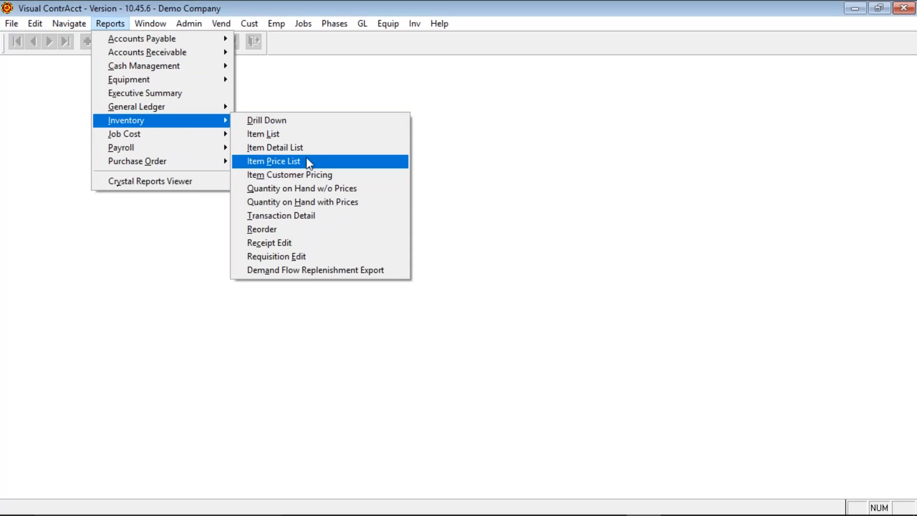
pyautogui.click(305, 161)
pyautogui.click(370, 241)
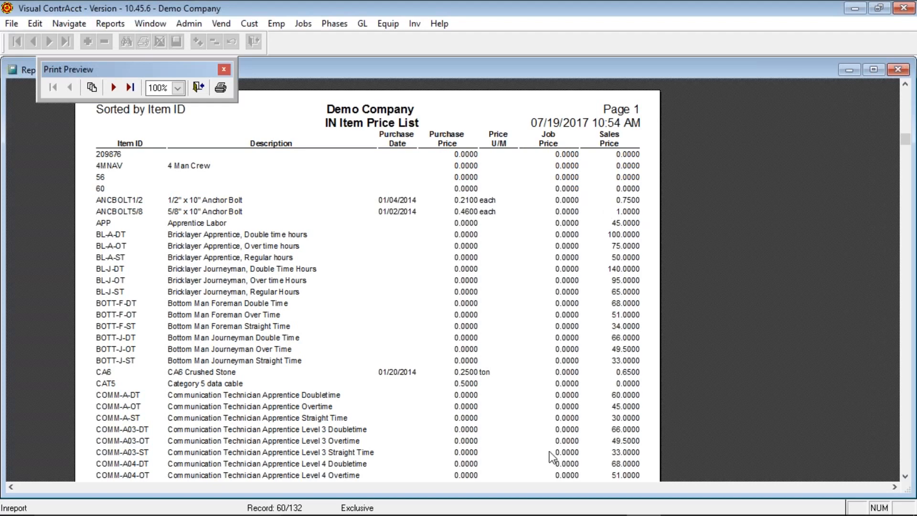
pyautogui.click(130, 86)
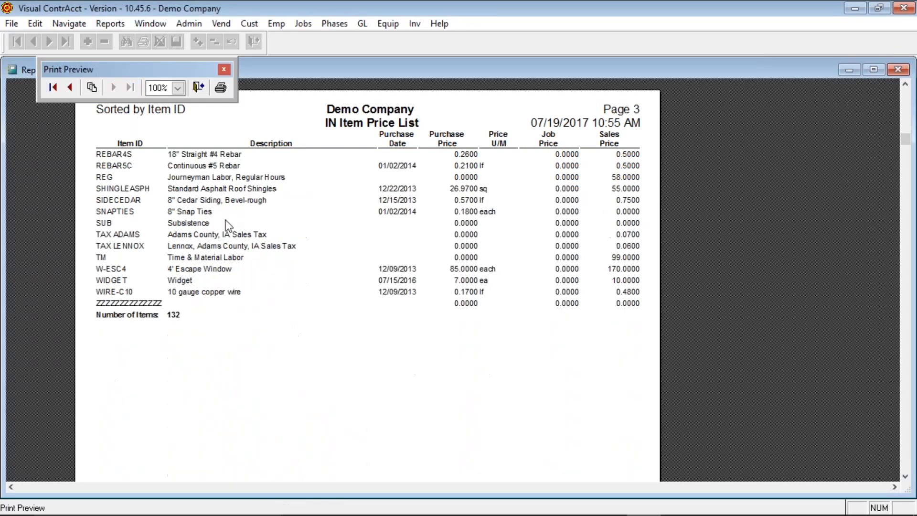
pyautogui.click(198, 87)
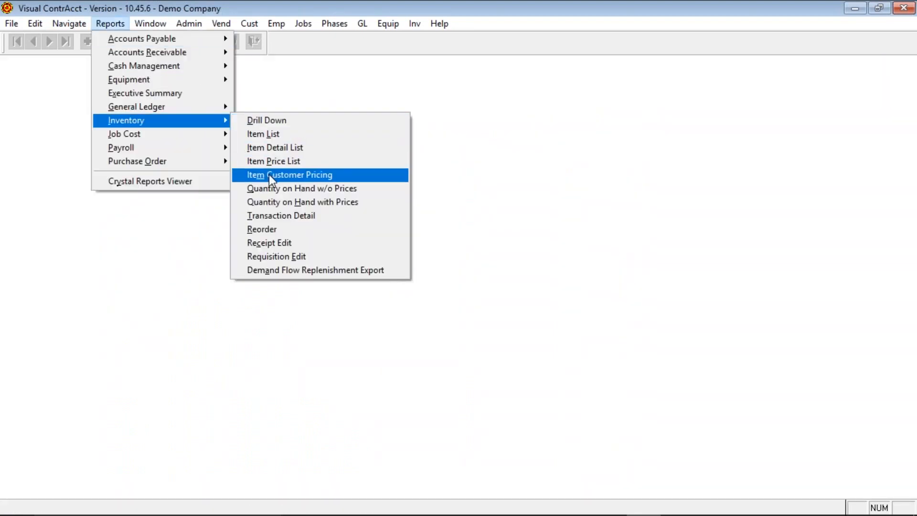
# Preview the Item Customer Pricing report on screen with its default criteria and close it
pyautogui.click(269, 175)
pyautogui.click(367, 293)
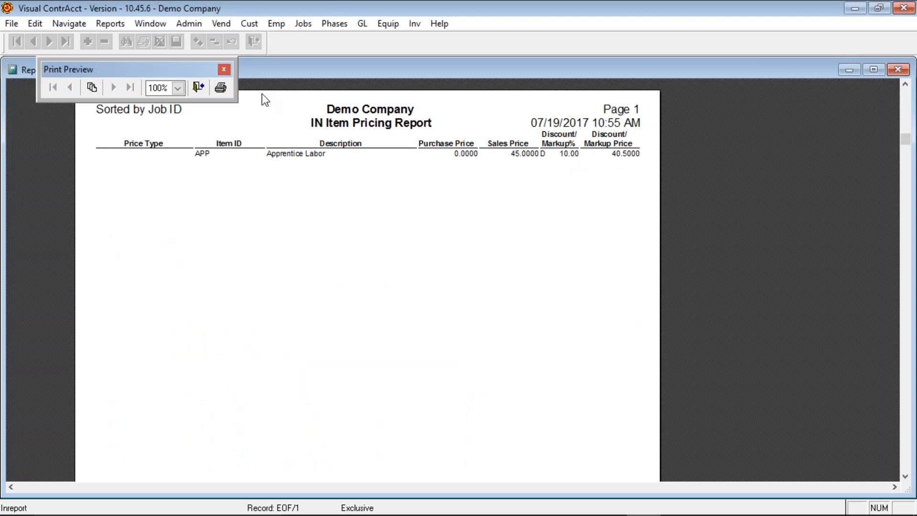
pyautogui.click(199, 87)
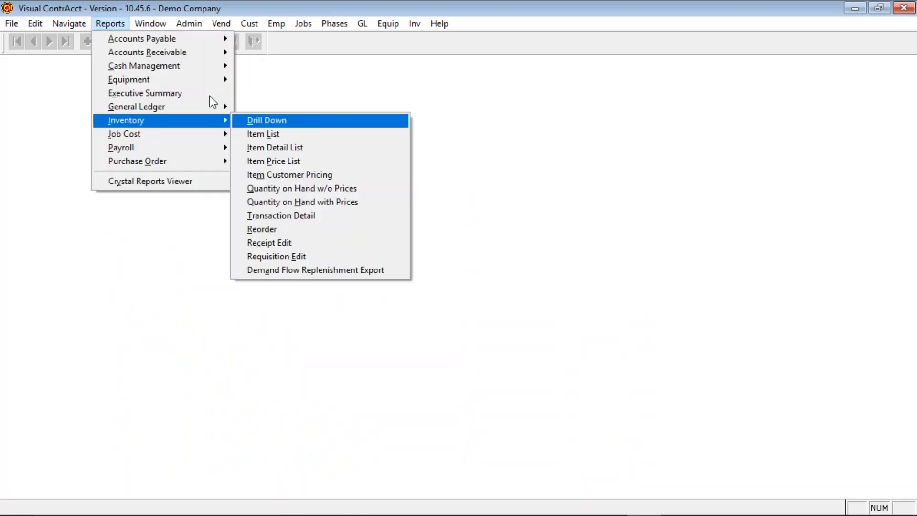
# Preview the Quantity on Hand w/o Prices report with Print Zero Balances enabled, and close it
pyautogui.click(340, 188)
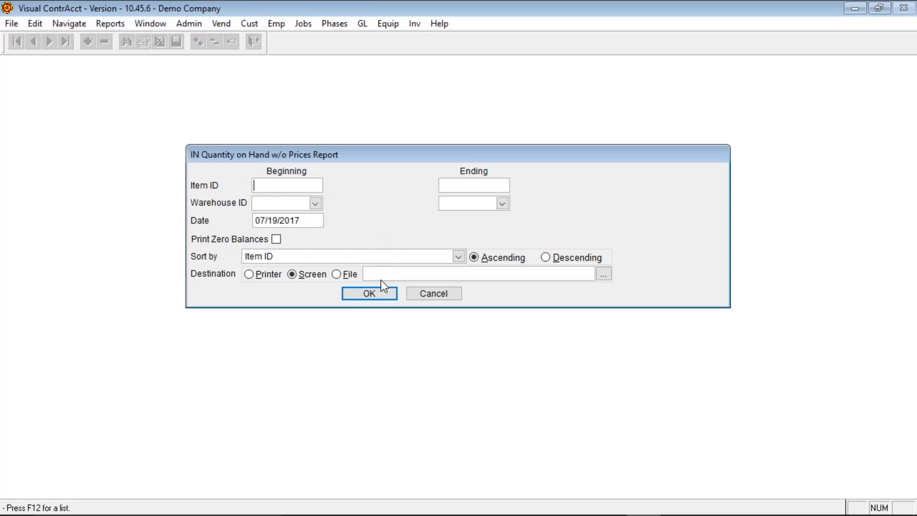
pyautogui.click(276, 239)
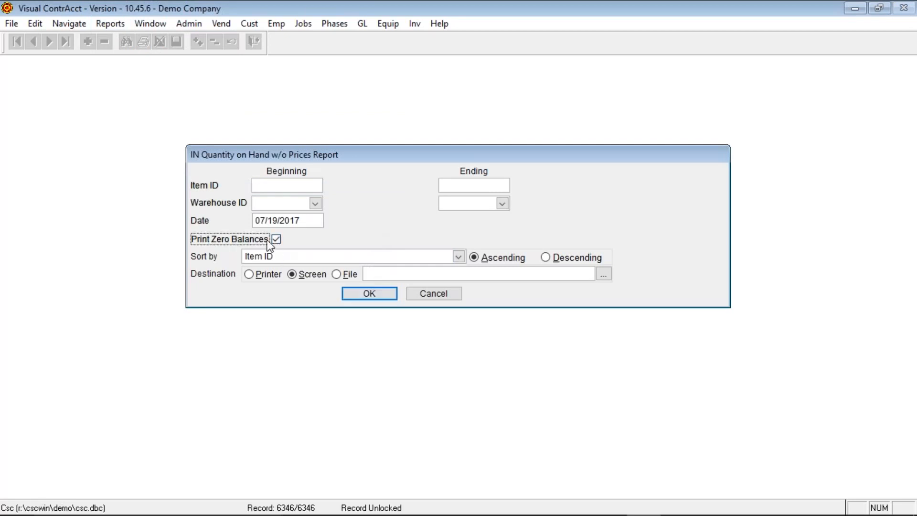
pyautogui.click(368, 296)
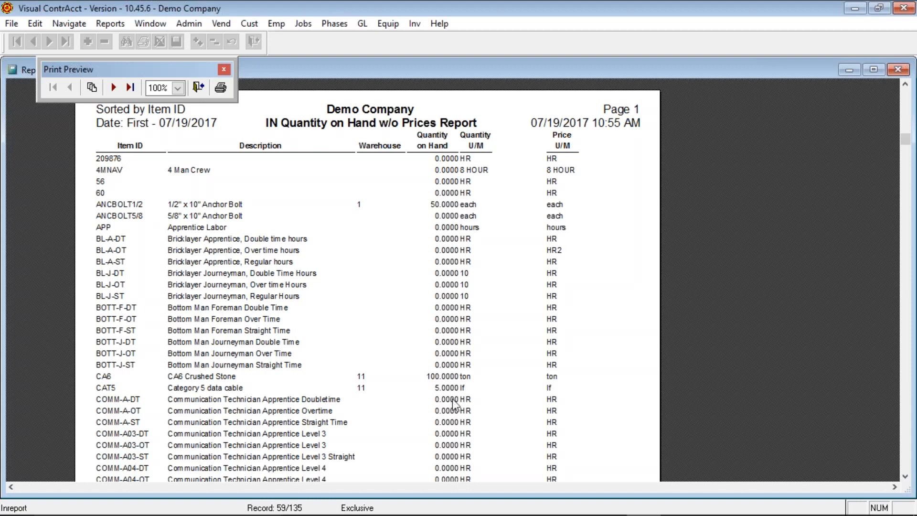
pyautogui.click(197, 87)
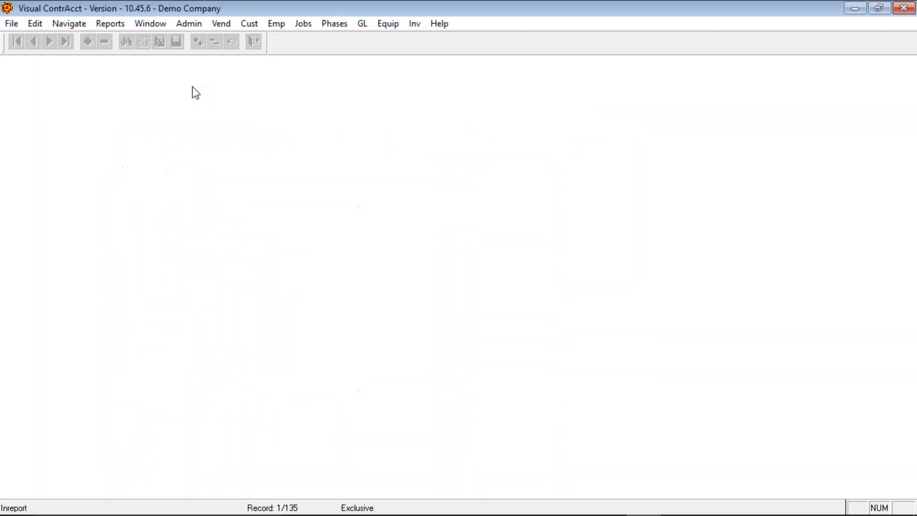
# Preview the Quantity on Hand w/o Prices report again without zero balances, review the warehouse quantities, and close it
pyautogui.click(109, 23)
pyautogui.moveTo(143, 123)
pyautogui.click(312, 189)
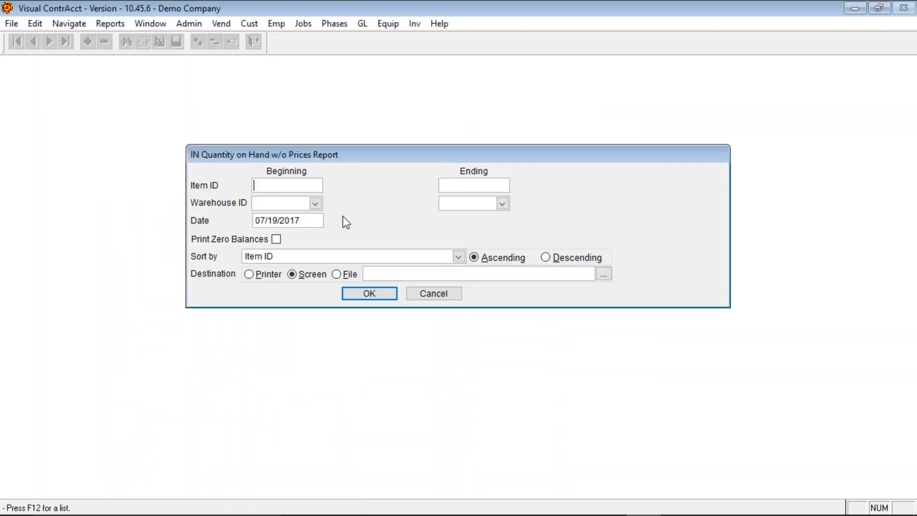
pyautogui.click(366, 294)
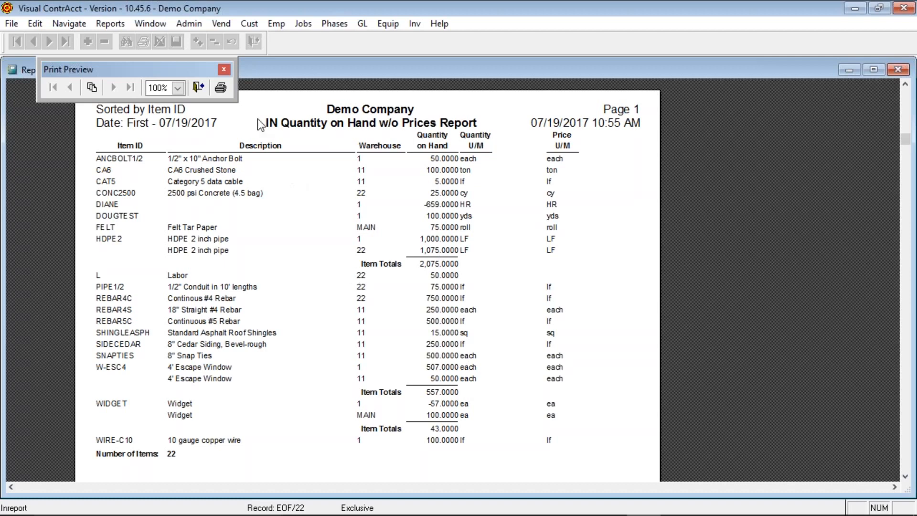
pyautogui.click(199, 88)
# Preview the Quantity on Hand with Prices report without zero balances, review the purchase values, and close it
pyautogui.click(110, 23)
pyautogui.moveTo(144, 119)
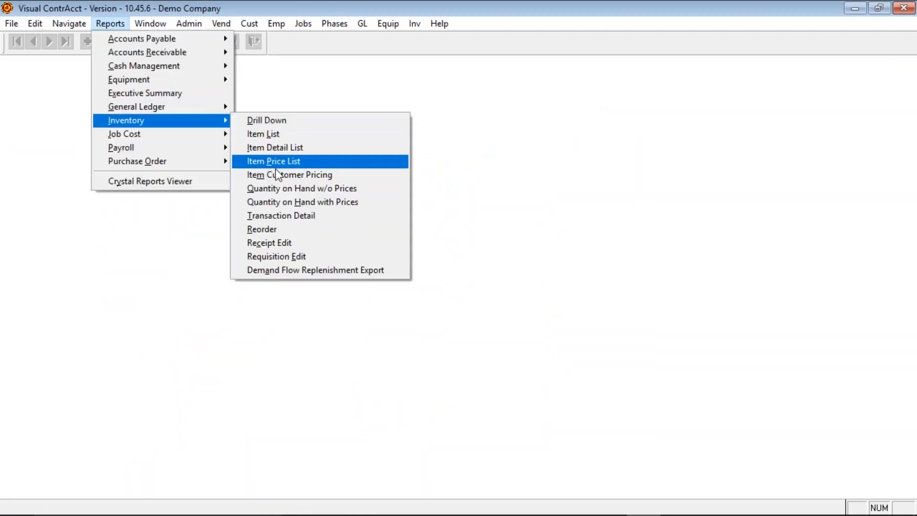
pyautogui.click(299, 201)
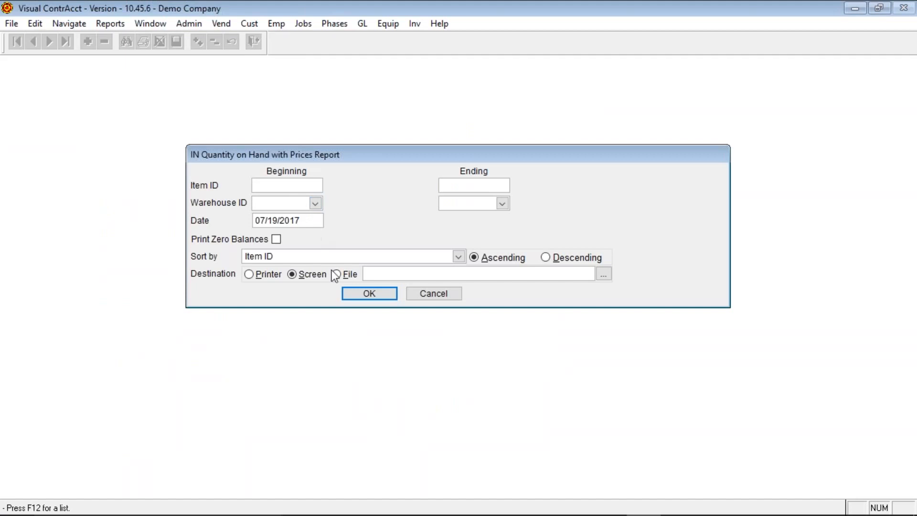
pyautogui.click(351, 294)
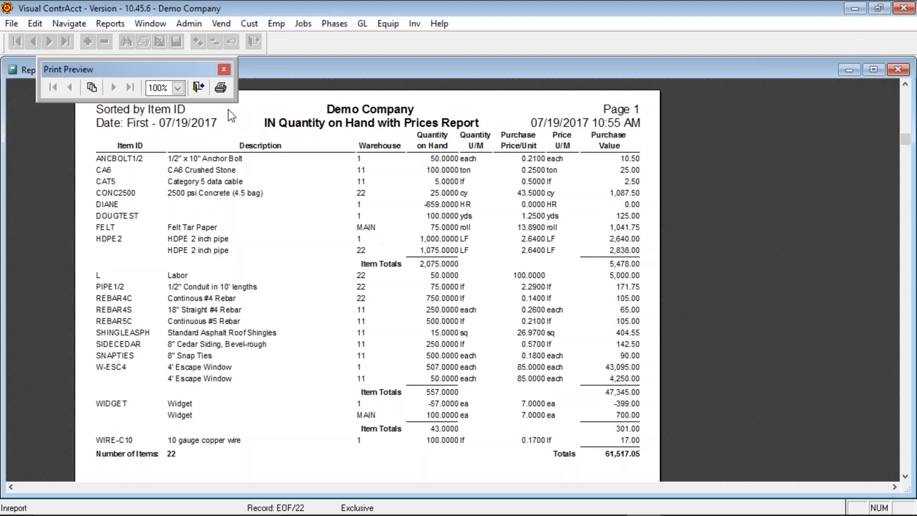
pyautogui.click(203, 88)
# Preview the inventory Transaction Detail report sorted by Item ID/Date, and examine the receipts and requisitions listed for each item
pyautogui.hotkey('alt', 'r')
pyautogui.press('i')
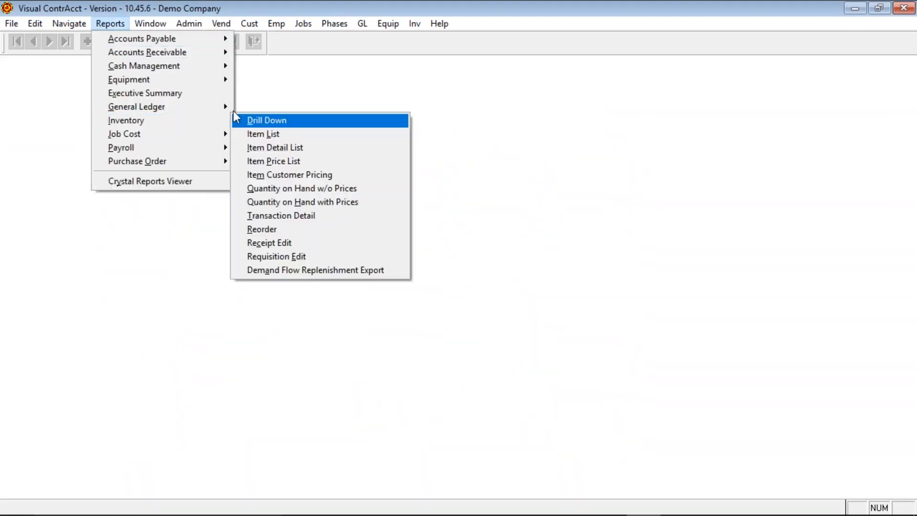
pyautogui.click(330, 220)
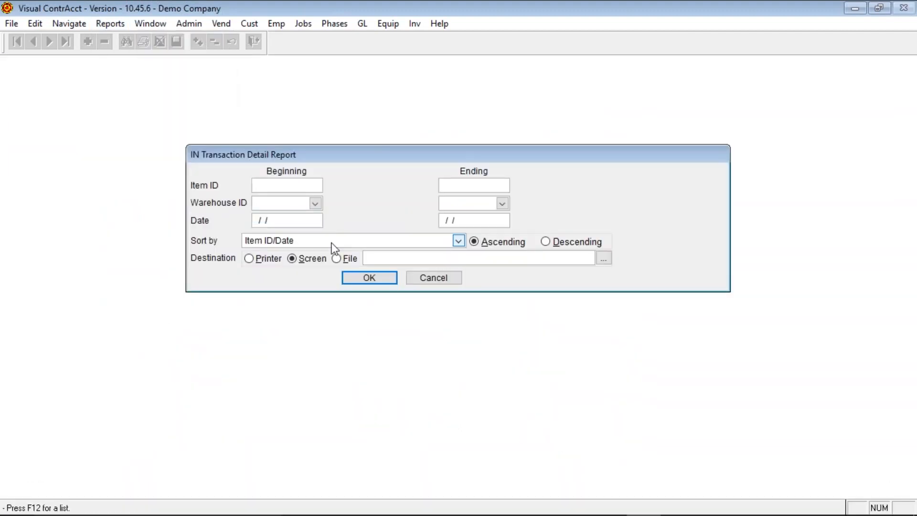
pyautogui.click(362, 278)
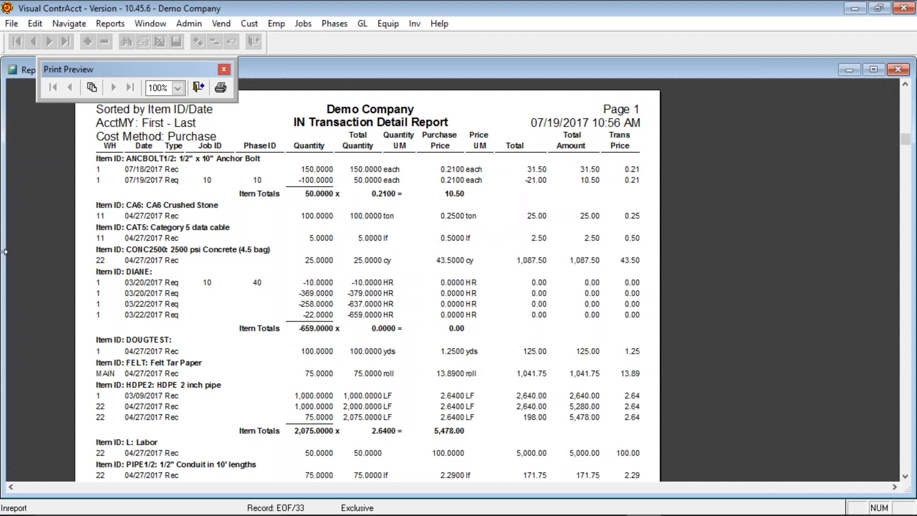
pyautogui.scroll(-5, 104, 342)
pyautogui.scroll(-5, 105, 342)
pyautogui.scroll(10, 105, 342)
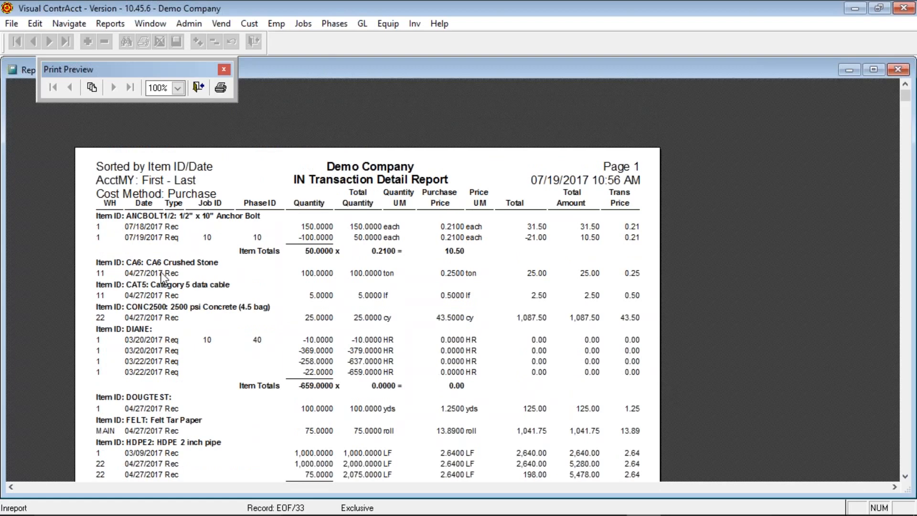
pyautogui.scroll(-12, 163, 276)
pyautogui.scroll(13, 162, 276)
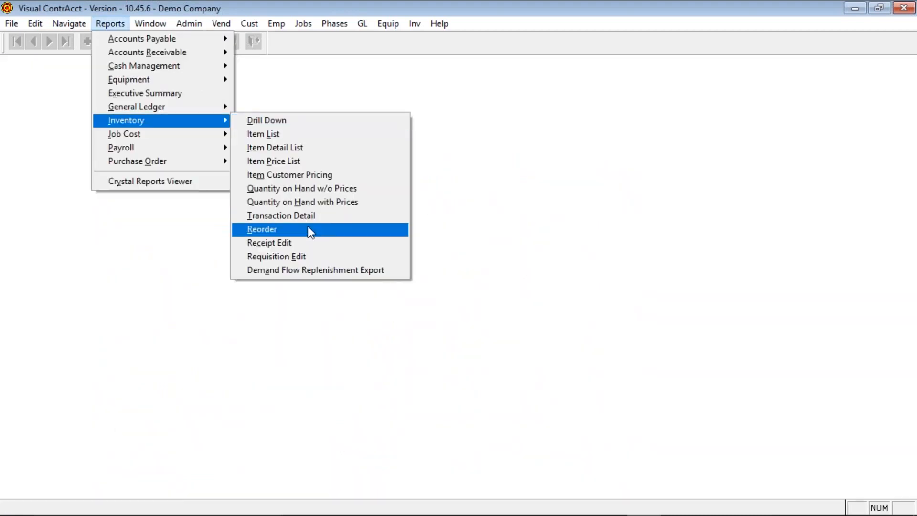
# Run the inventory Reorder report to the screen with its default criteria
pyautogui.click(309, 231)
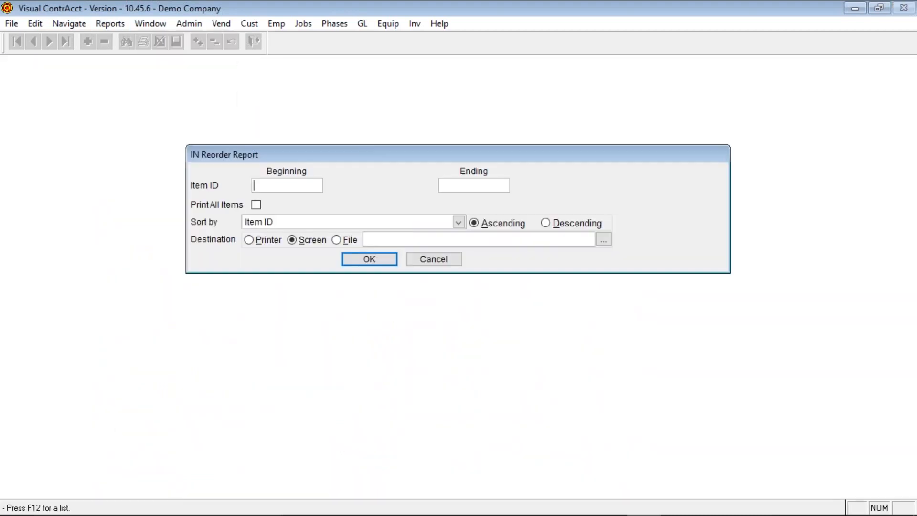
pyautogui.click(363, 256)
pyautogui.click(516, 319)
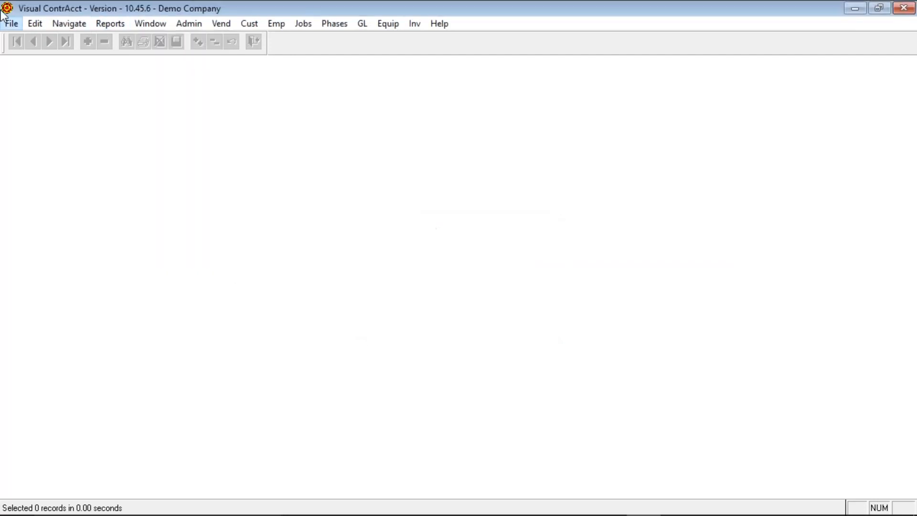
# Open the inventory Items form and find the 1/2" x 10" Anchor Bolt item, ANCBOLT1/2
pyautogui.click(11, 23)
pyautogui.moveTo(89, 109)
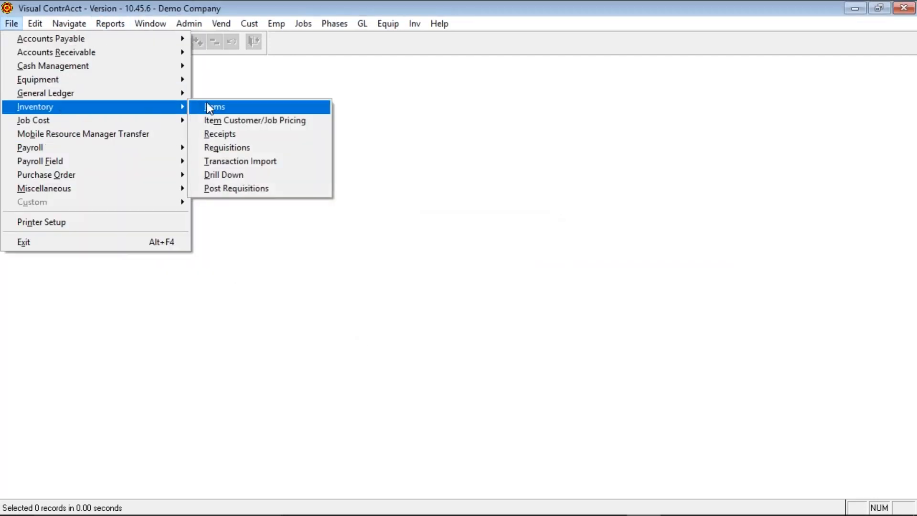
pyautogui.click(210, 107)
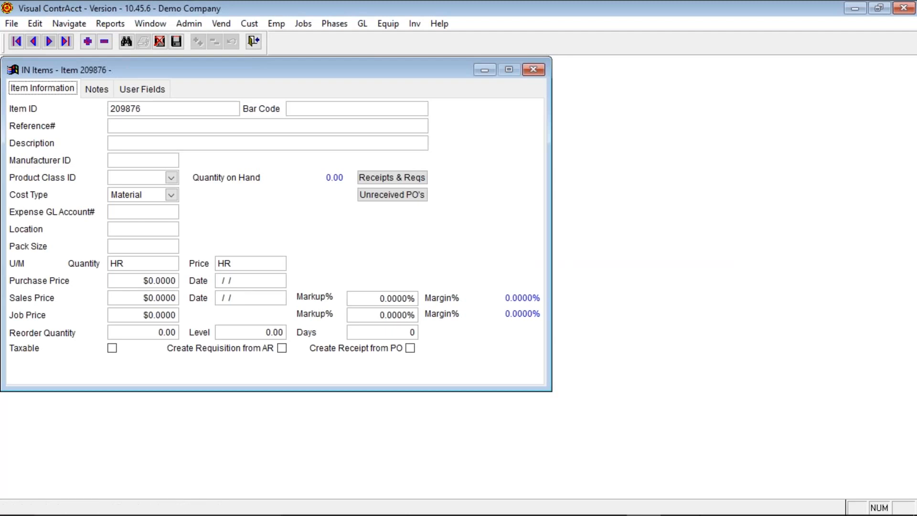
pyautogui.hotkey('ctrl', 'f')
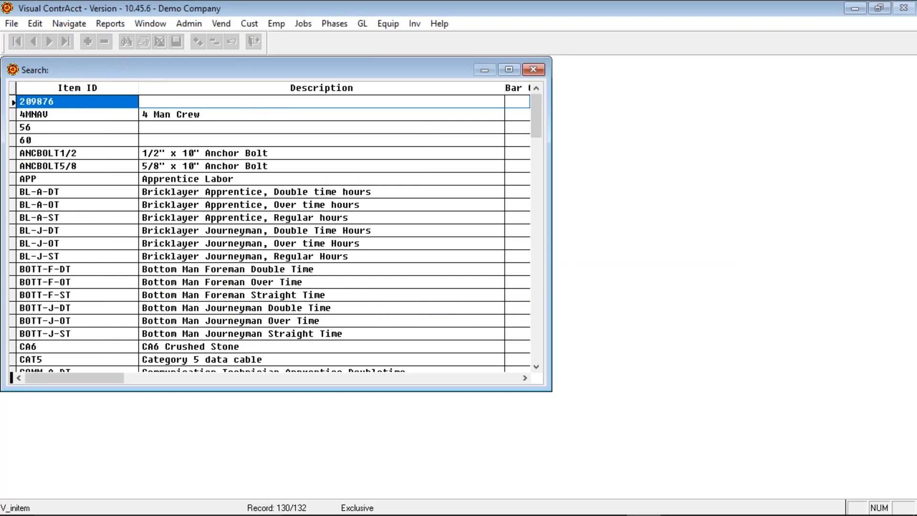
pyautogui.write('ANC')
pyautogui.press('Return')
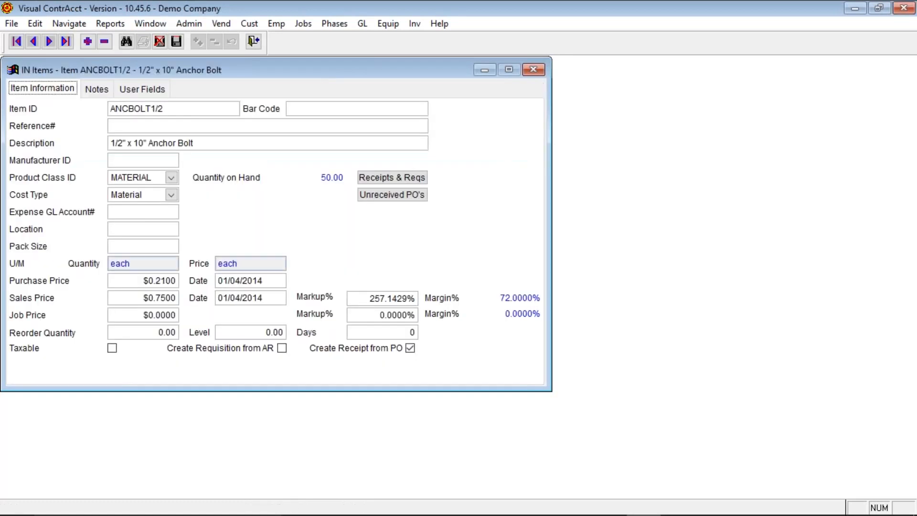
# Set the anchor bolt's Reorder Quantity to 100, Level to 100 and Days to 15, and save the item
pyautogui.click(153, 332)
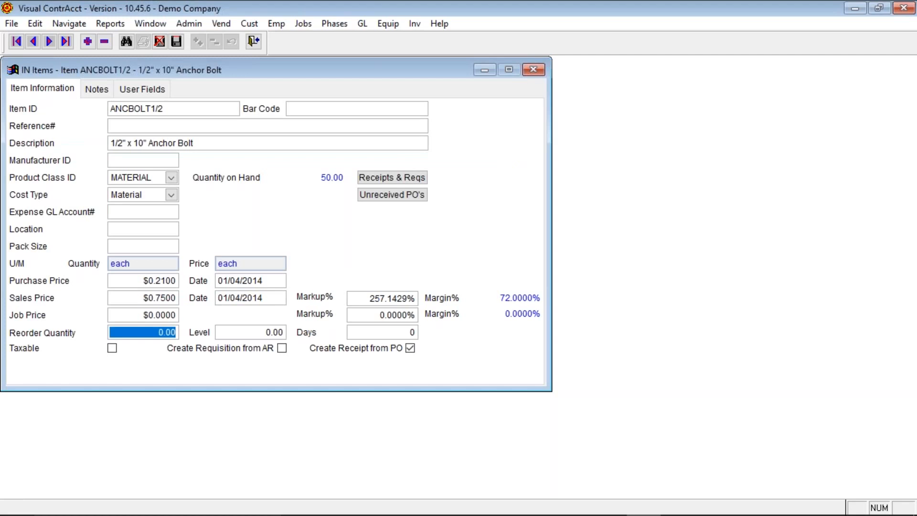
pyautogui.write('25')
pyautogui.press('BackSpace')
pyautogui.press('BackSpace')
pyautogui.write('100')
pyautogui.press('Tab')
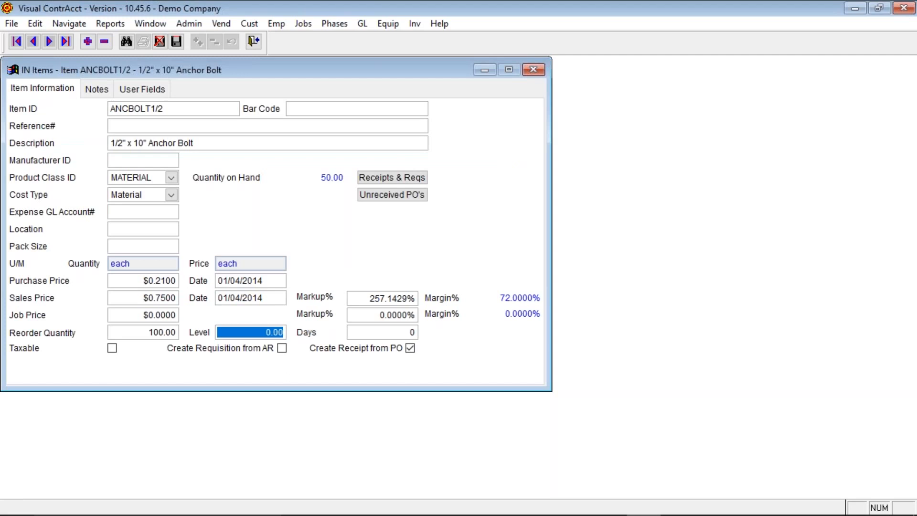
pyautogui.write('100')
pyautogui.press('Tab')
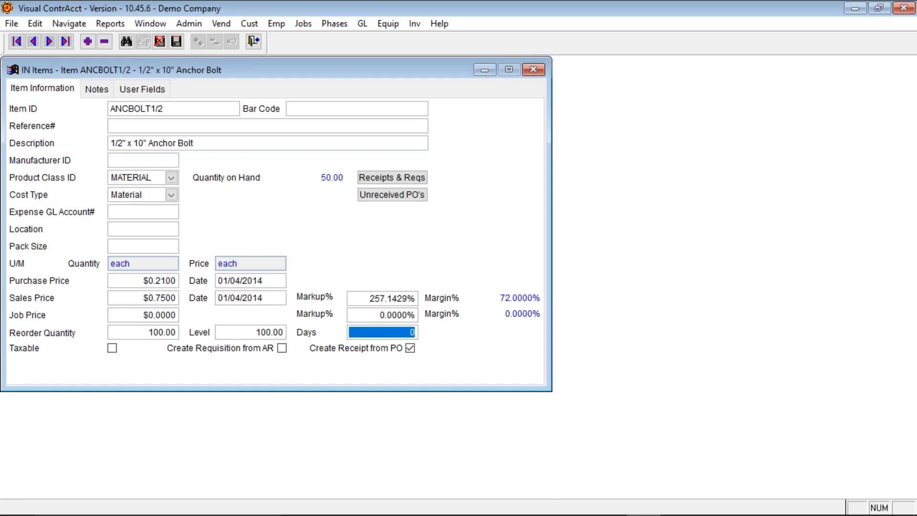
pyautogui.click(175, 42)
pyautogui.write('15')
pyautogui.press('Tab')
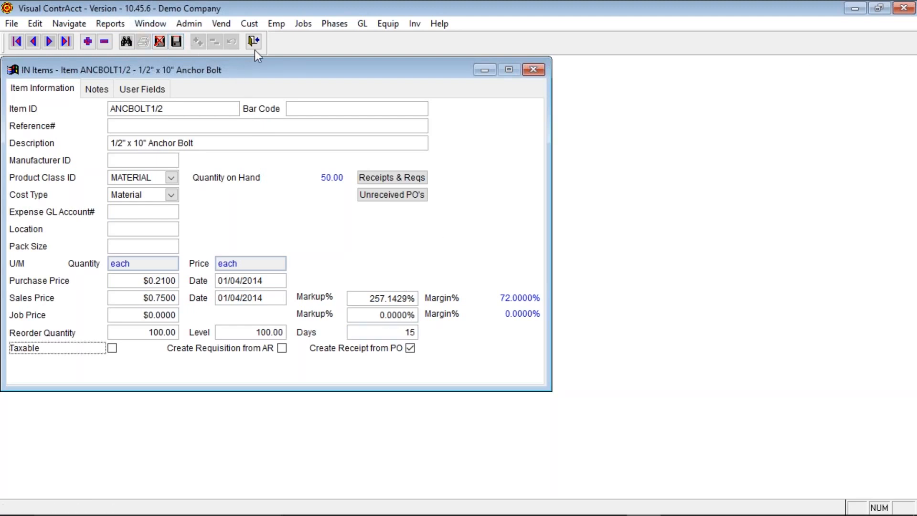
# Preview the inventory Reorder report again, review the anchor bolt's reorder values, and close it
pyautogui.click(150, 24)
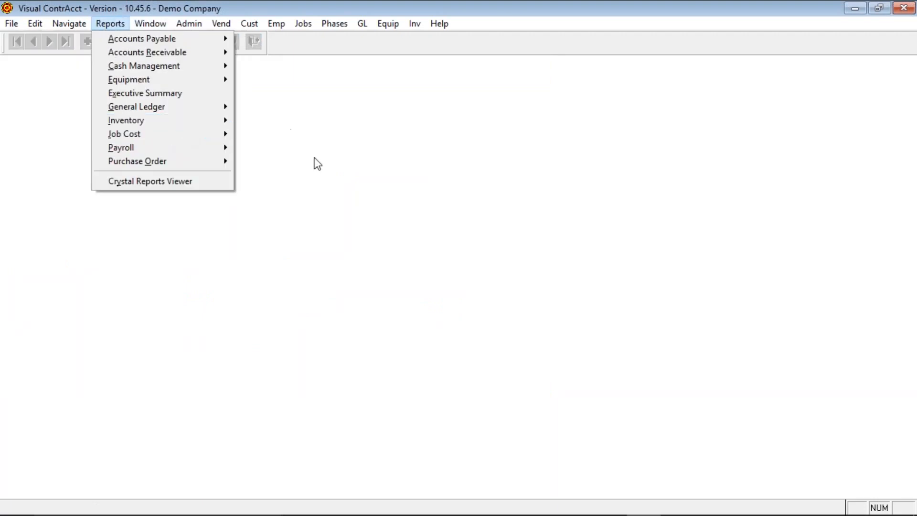
pyautogui.moveTo(228, 124)
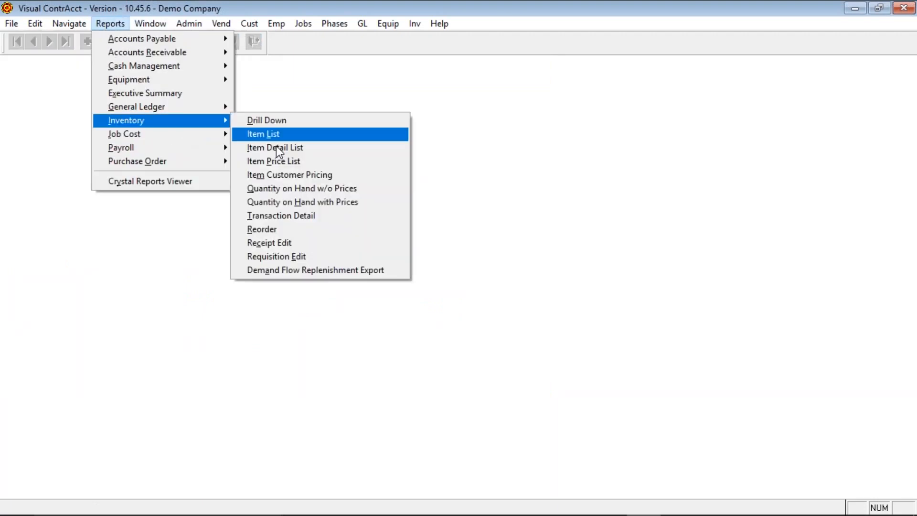
pyautogui.click(299, 231)
pyautogui.click(379, 257)
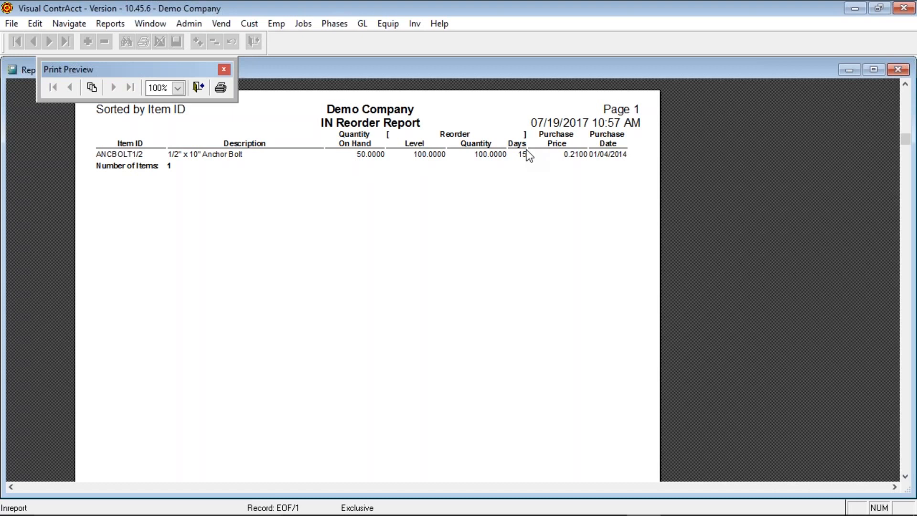
pyautogui.click(199, 87)
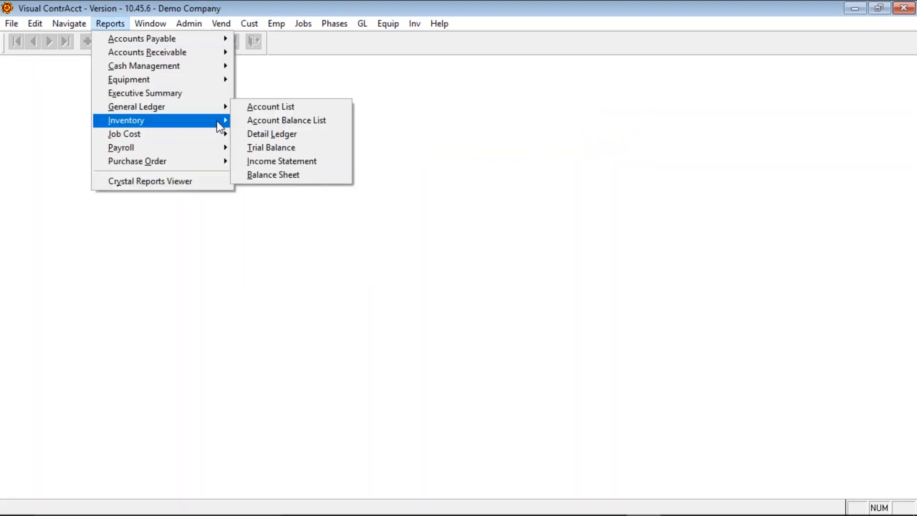
# Preview the inventory Receipt Edit report sorted by Item ID/Date, review the receipts down to the report totals, and close it
pyautogui.moveTo(220, 126)
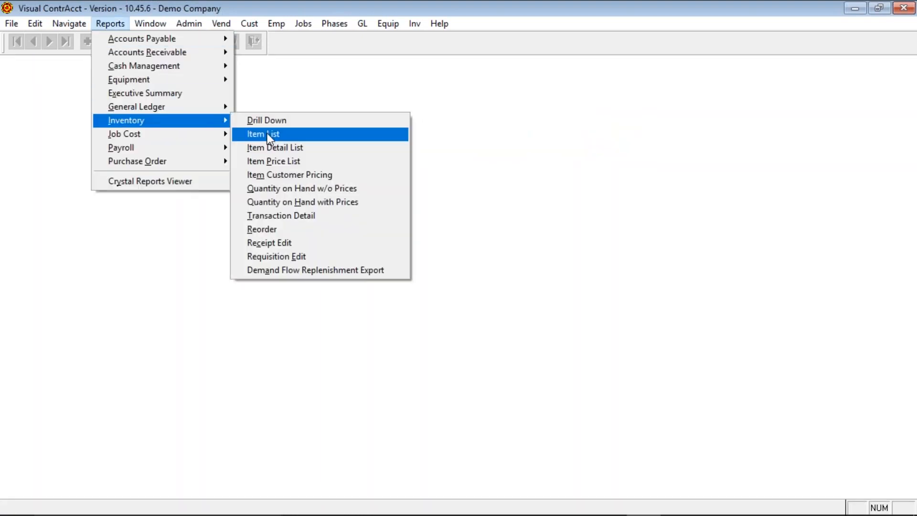
pyautogui.click(316, 244)
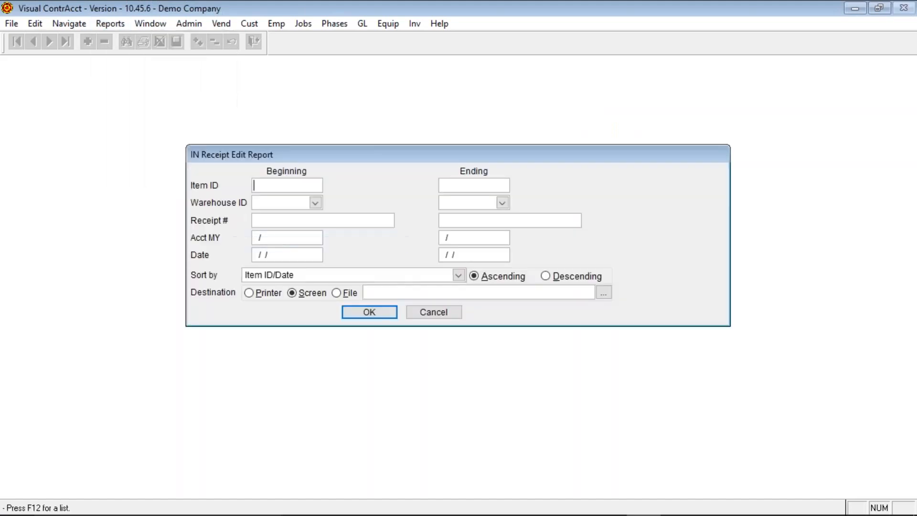
pyautogui.click(360, 308)
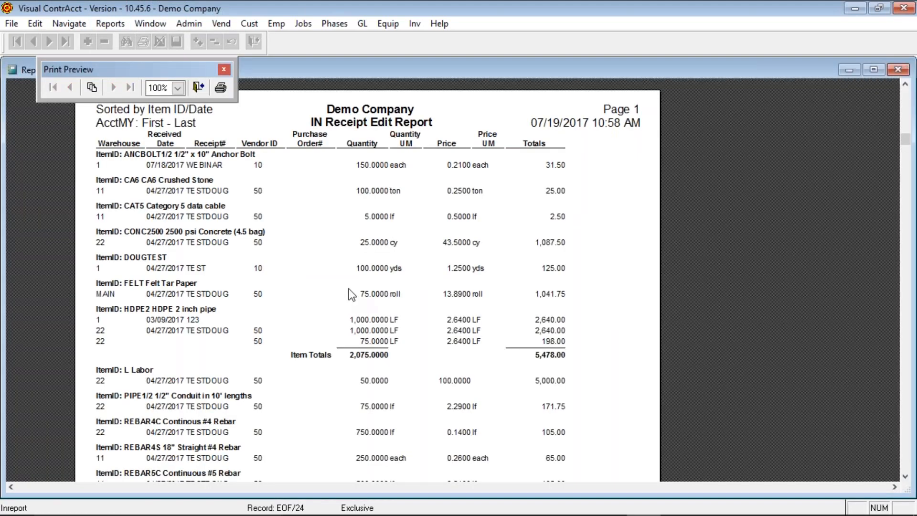
pyautogui.scroll(-5, 330, 272)
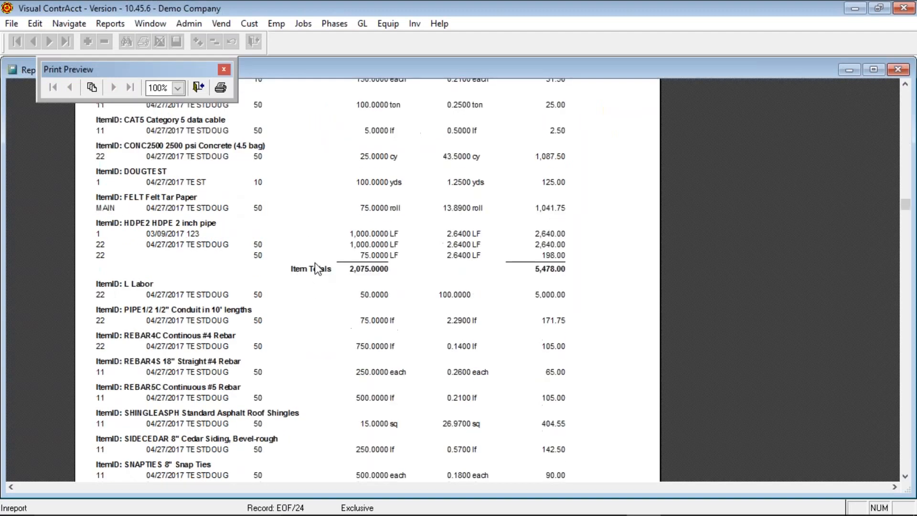
pyautogui.scroll(-2, 314, 263)
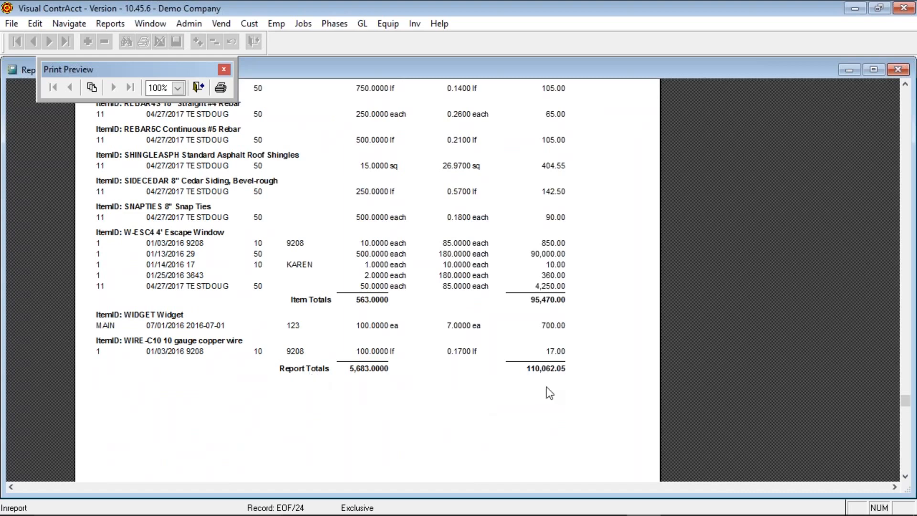
pyautogui.scroll(7, 549, 392)
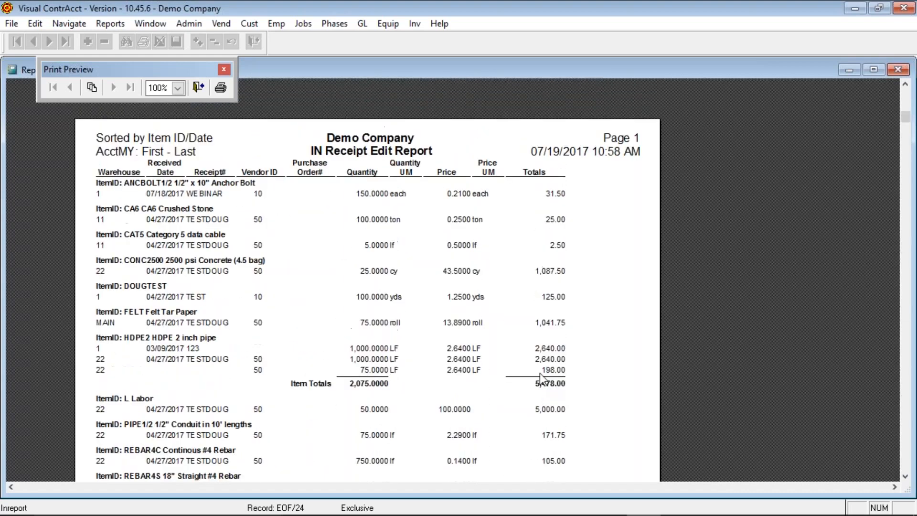
pyautogui.scroll(-4, 549, 377)
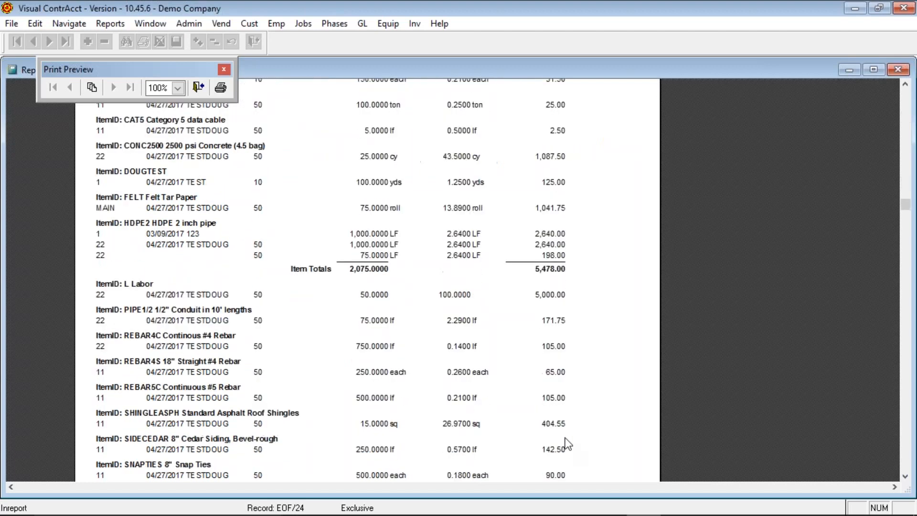
pyautogui.scroll(-3, 566, 436)
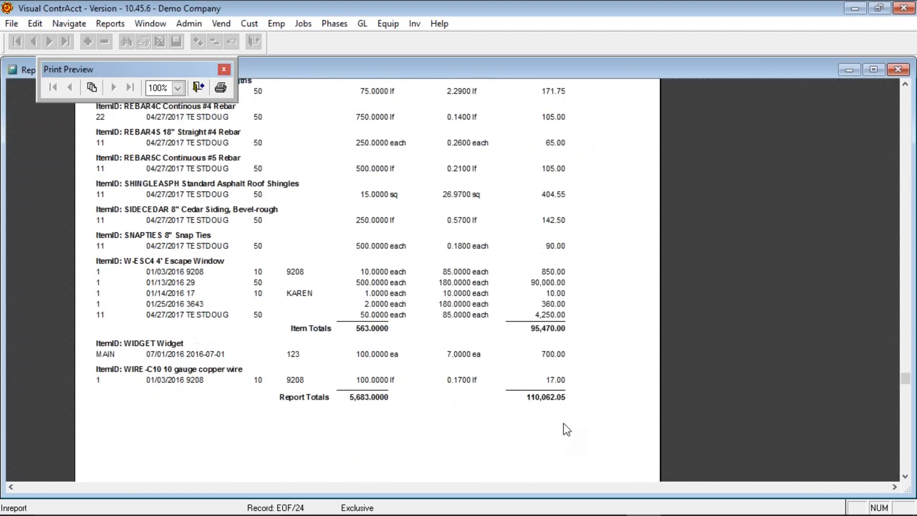
pyautogui.scroll(7, 566, 430)
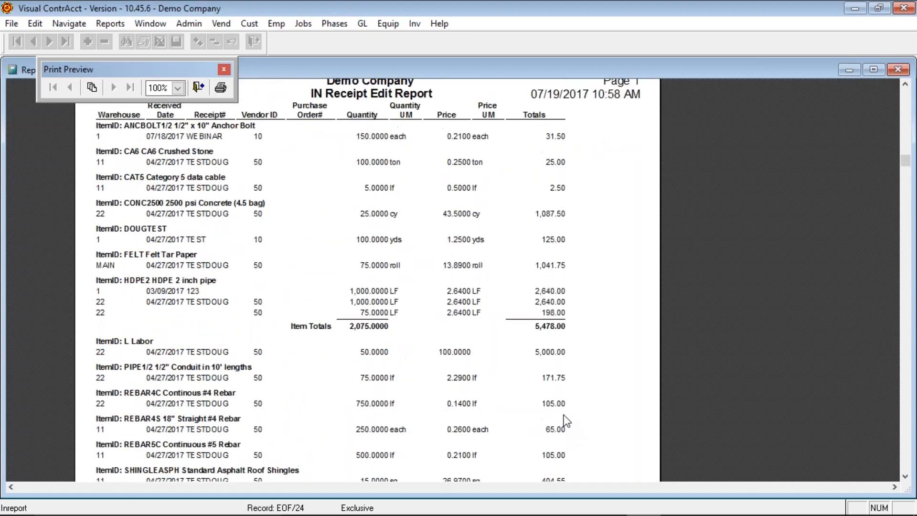
pyautogui.click(200, 90)
# Preview the inventory Requisition Edit report sorted by Item ID/Date, review the requisitions by job and phase, and close it
pyautogui.hotkey('alt', 'r')
pyautogui.press('i')
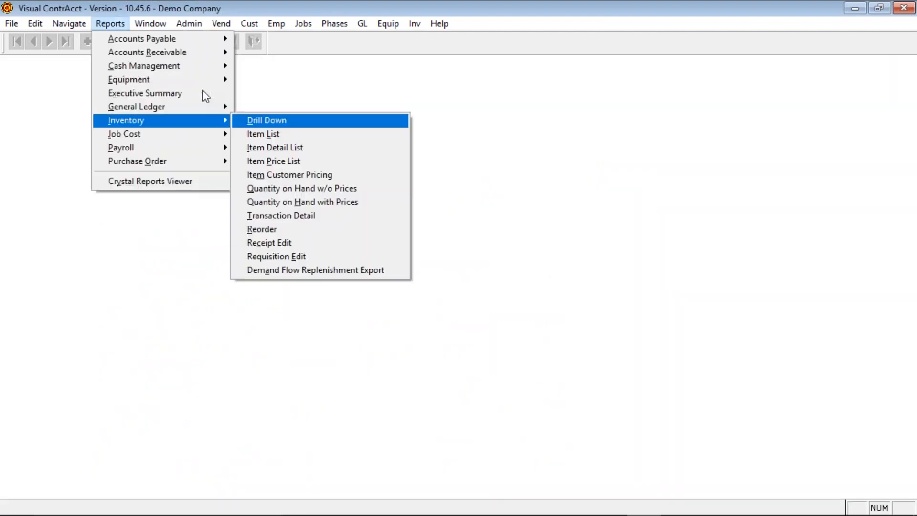
pyautogui.click(292, 257)
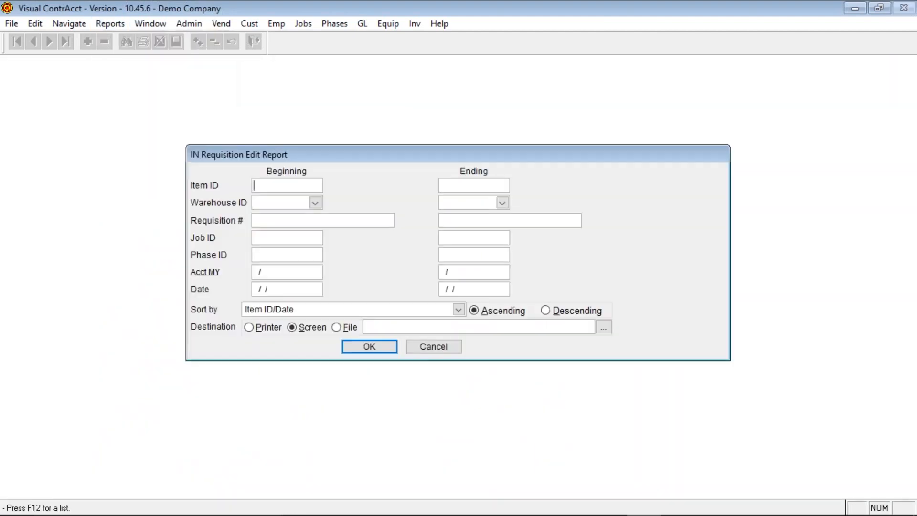
pyautogui.press('Return')
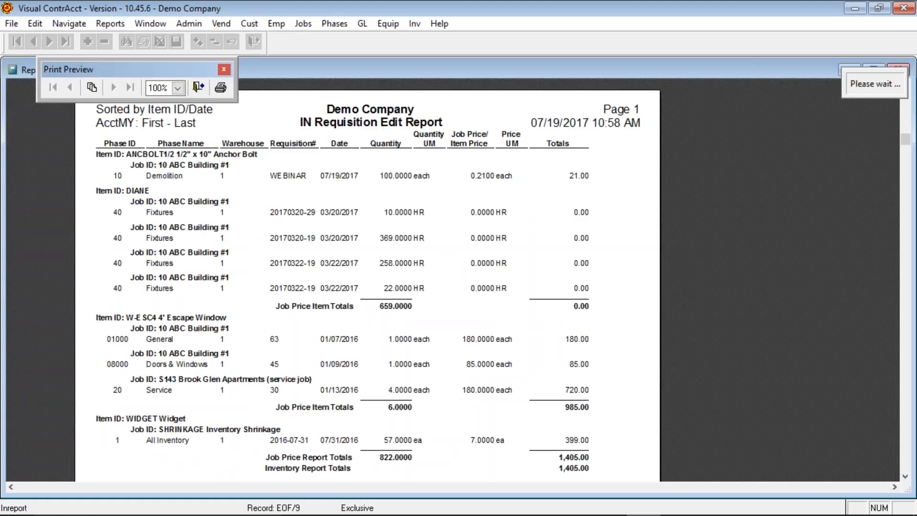
pyautogui.scroll(-3, 371, 343)
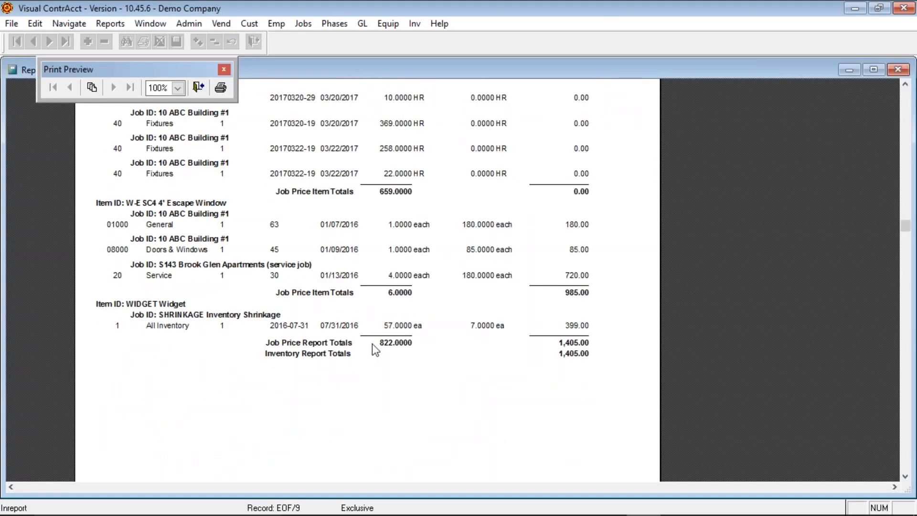
pyautogui.scroll(3, 375, 347)
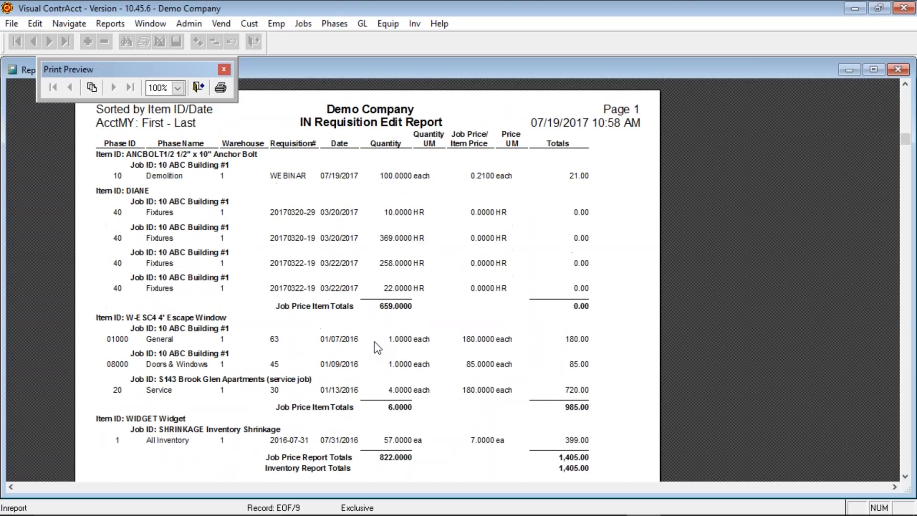
pyautogui.click(199, 87)
# Open the Demand Flow Replenishment Export, review its criteria and output file, and cancel without exporting
pyautogui.hotkey('alt', 'r')
pyautogui.press('i')
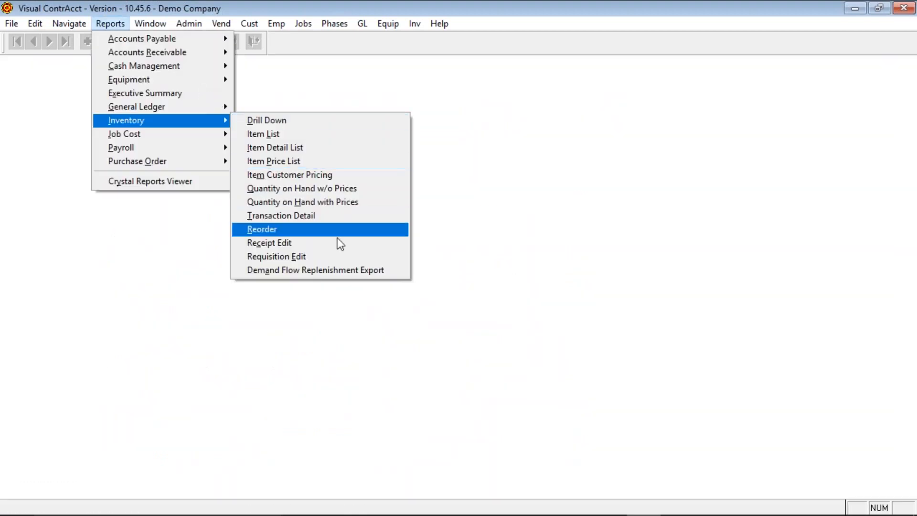
pyautogui.click(355, 270)
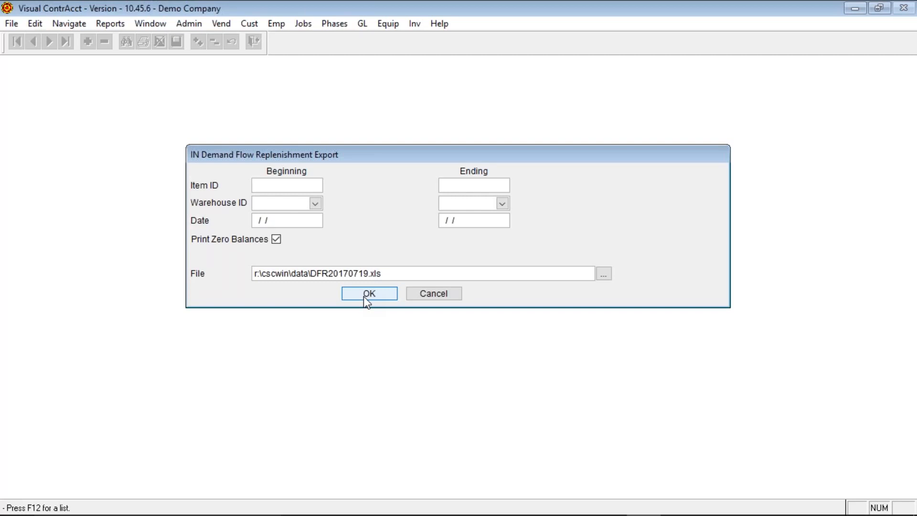
pyautogui.click(432, 294)
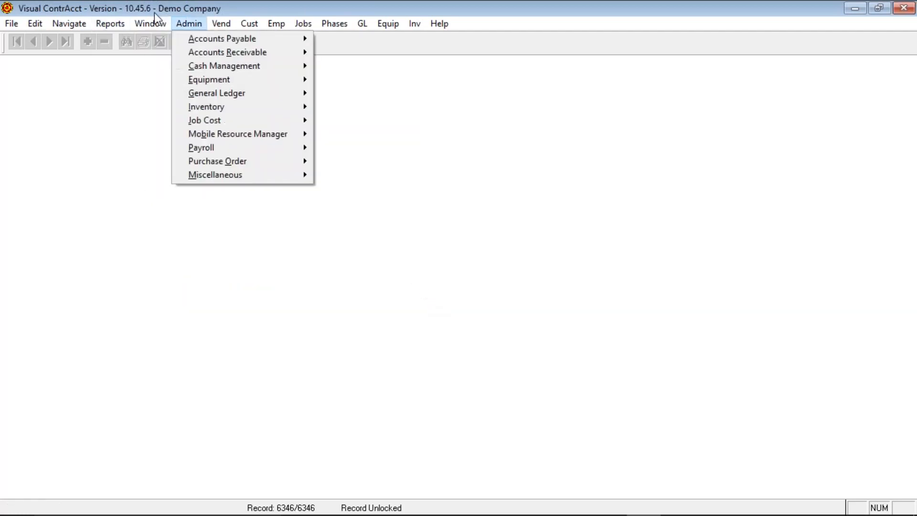
# Open the inventory controls to review the module's default settings
pyautogui.moveTo(308, 119)
pyautogui.click(334, 107)
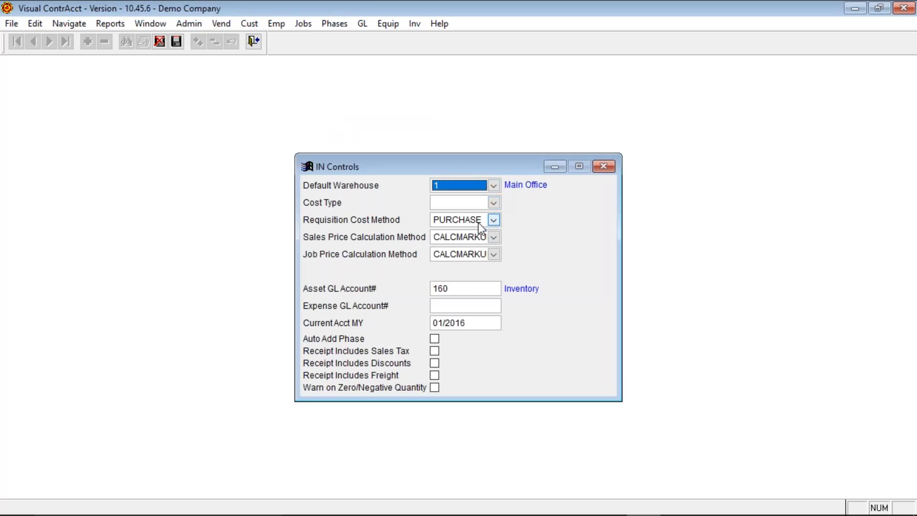
# Switch the Requisition Cost Method to Weighted Average and back to Purchase Price
pyautogui.click(494, 220)
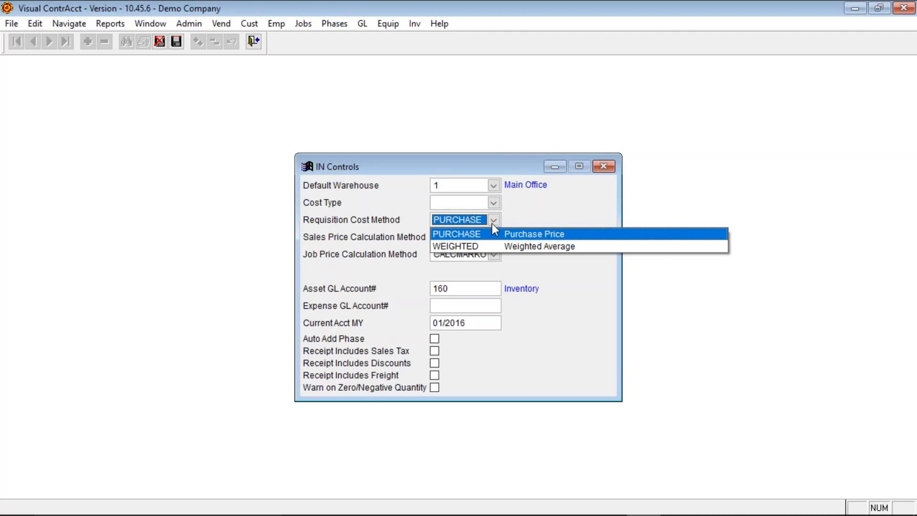
pyautogui.click(507, 248)
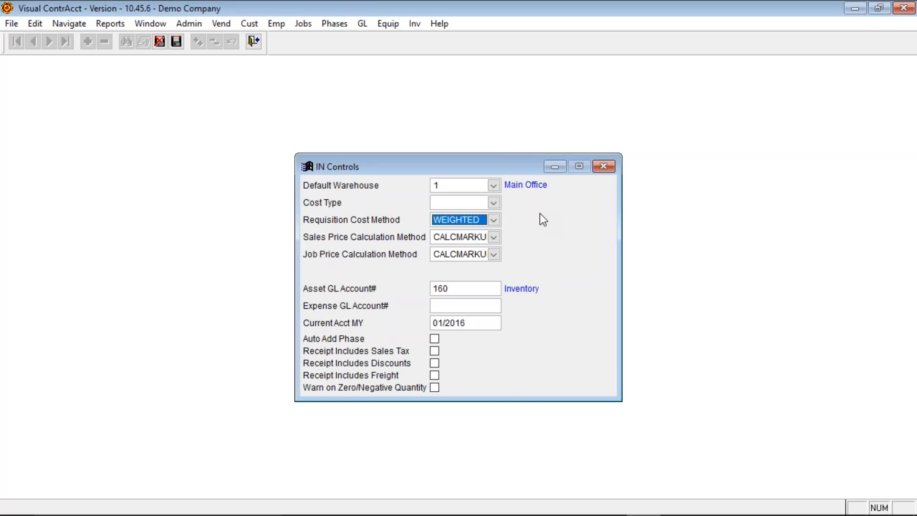
pyautogui.click(495, 223)
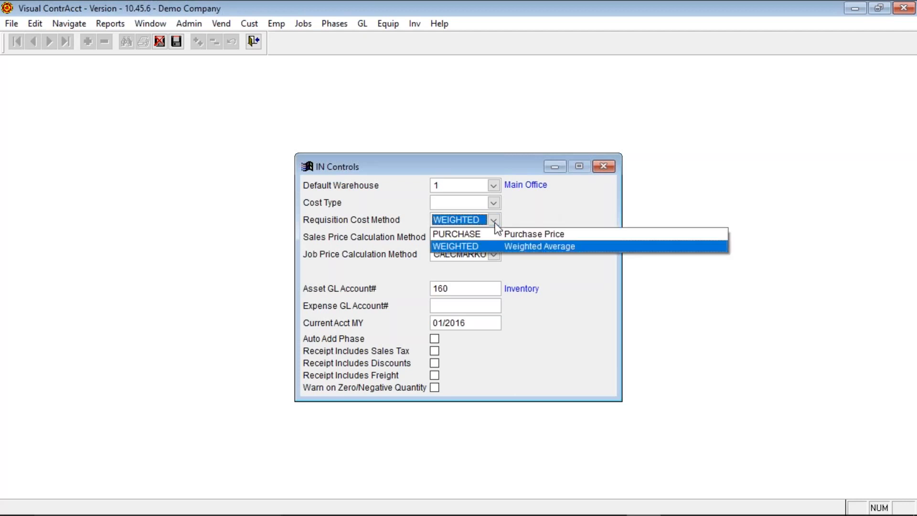
pyautogui.click(497, 236)
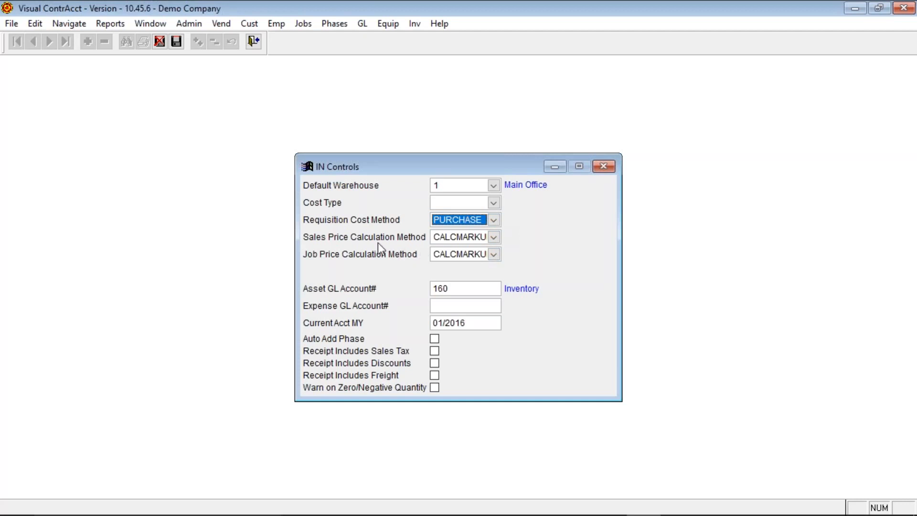
# Review the Sales Price Calculation Method options in the inventory controls and close the controls without changing them
pyautogui.click(494, 237)
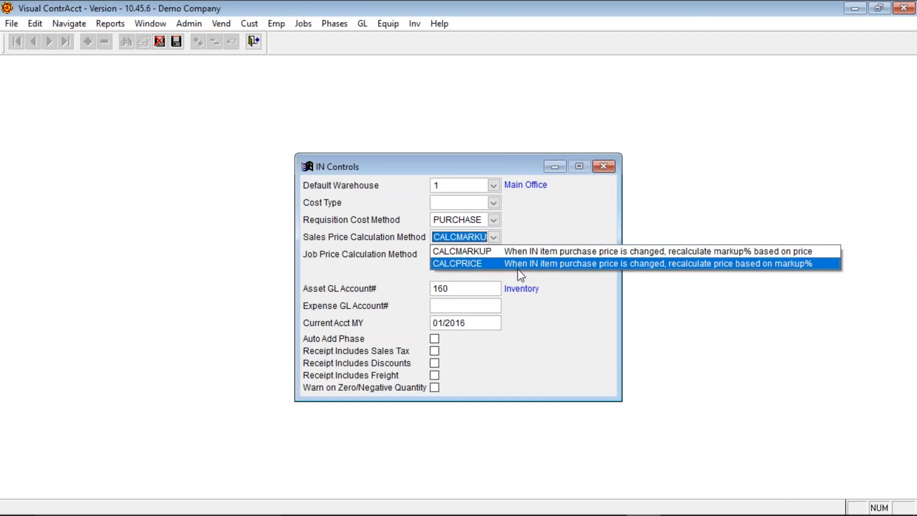
pyautogui.click(494, 237)
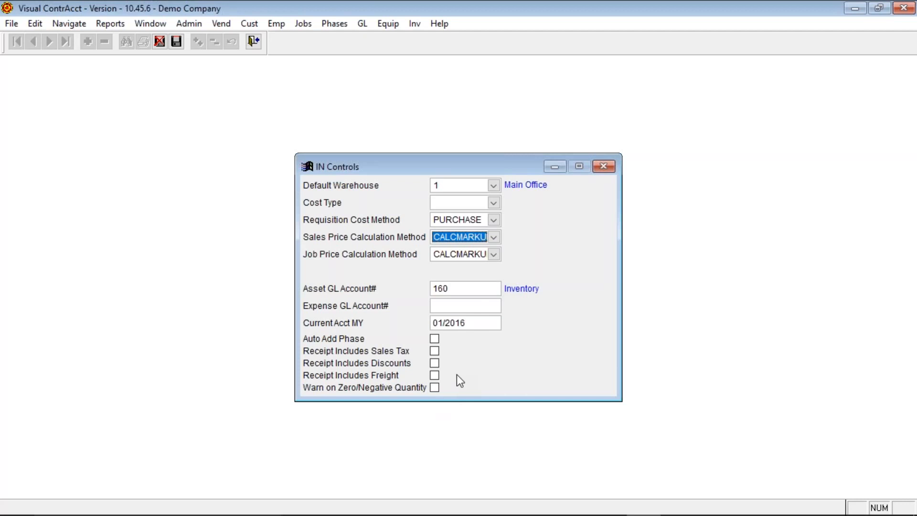
pyautogui.click(601, 163)
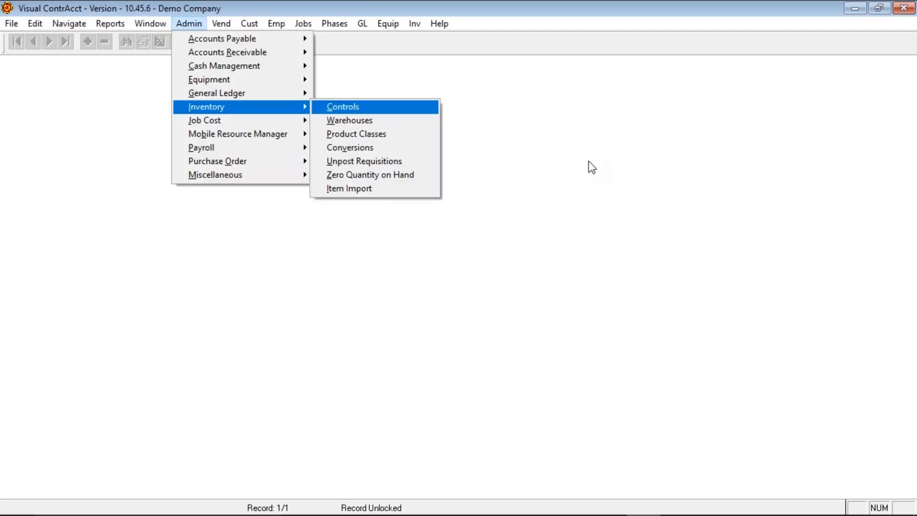
# Open the inventory warehouses, look up the MAIN warehouse, browse back through the records to warehouse 1, and close the form
pyautogui.click(367, 119)
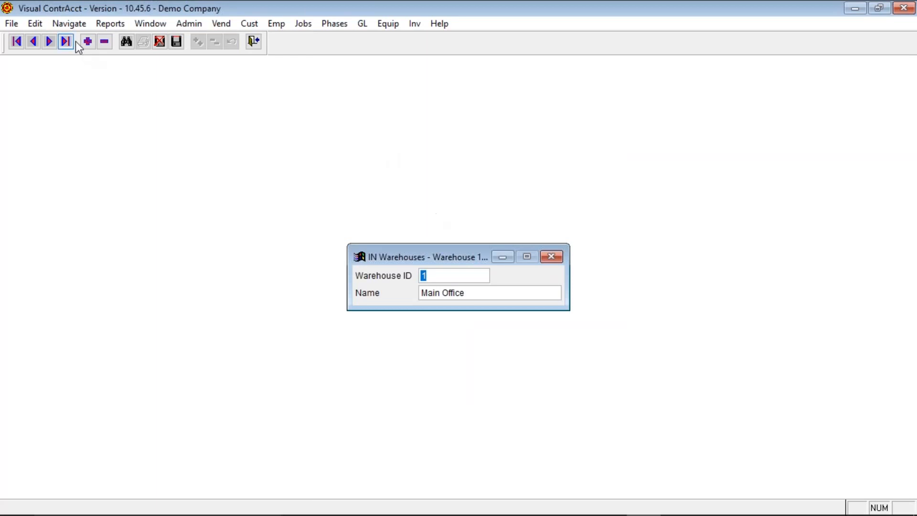
pyautogui.click(127, 42)
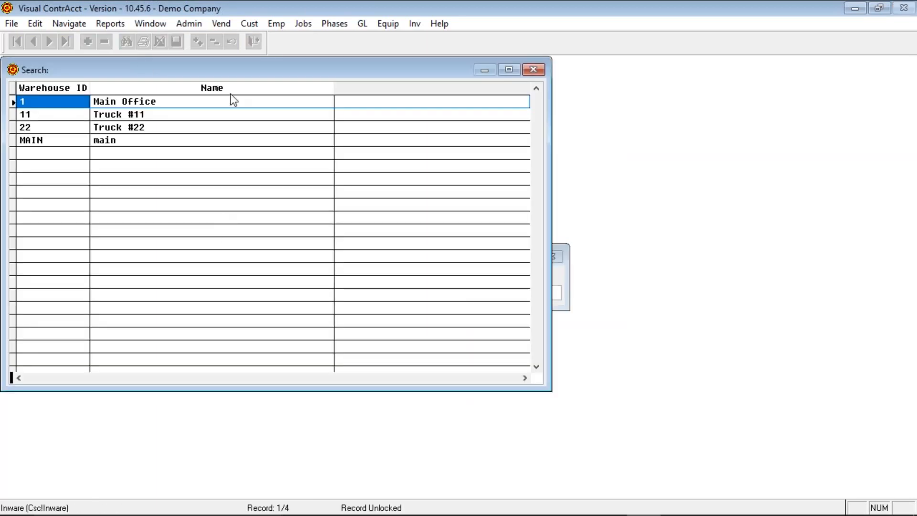
pyautogui.scroll(-1, 220, 113)
pyautogui.scroll(1, 220, 114)
pyautogui.doubleClick(142, 144)
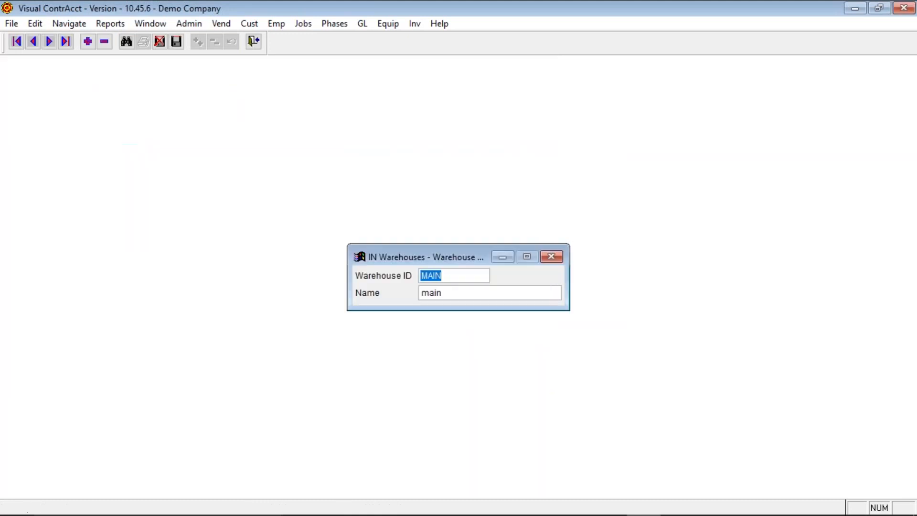
pyautogui.click(34, 42)
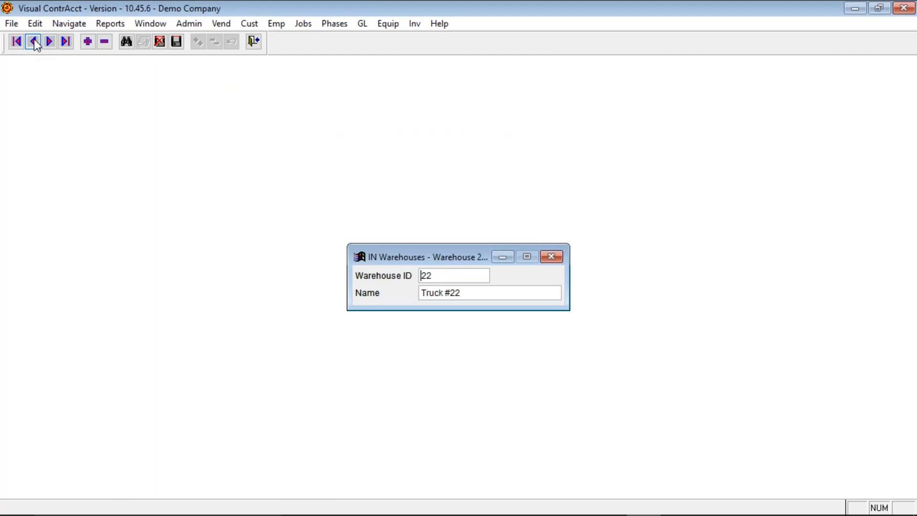
pyautogui.click(33, 41)
pyautogui.click(34, 42)
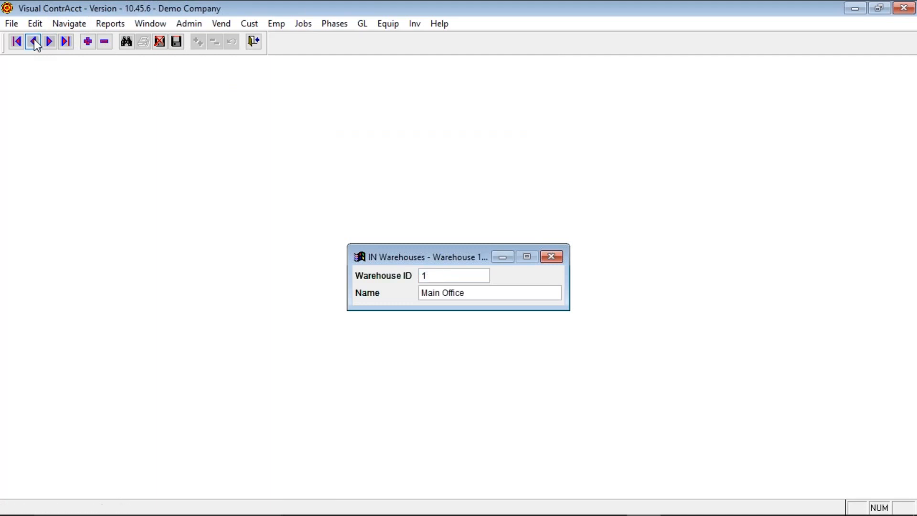
pyautogui.click(33, 41)
pyautogui.click(253, 41)
# Open the inventory product classes, look up the MATERIAL class in the full list, and close the form
pyautogui.click(189, 23)
pyautogui.moveTo(307, 94)
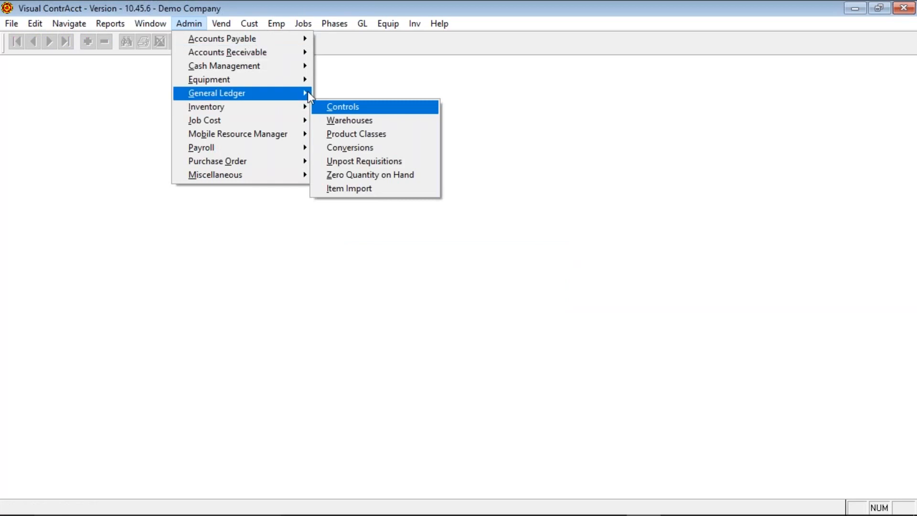
pyautogui.click(356, 134)
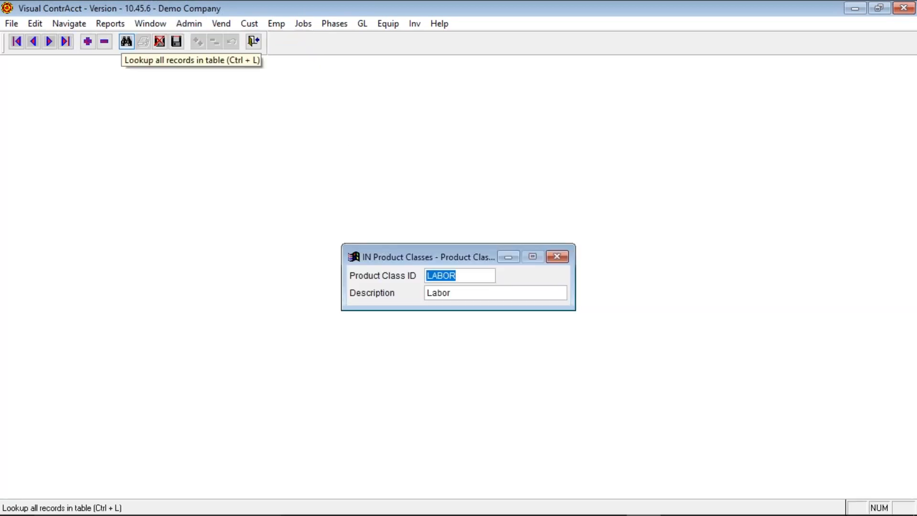
pyautogui.click(132, 44)
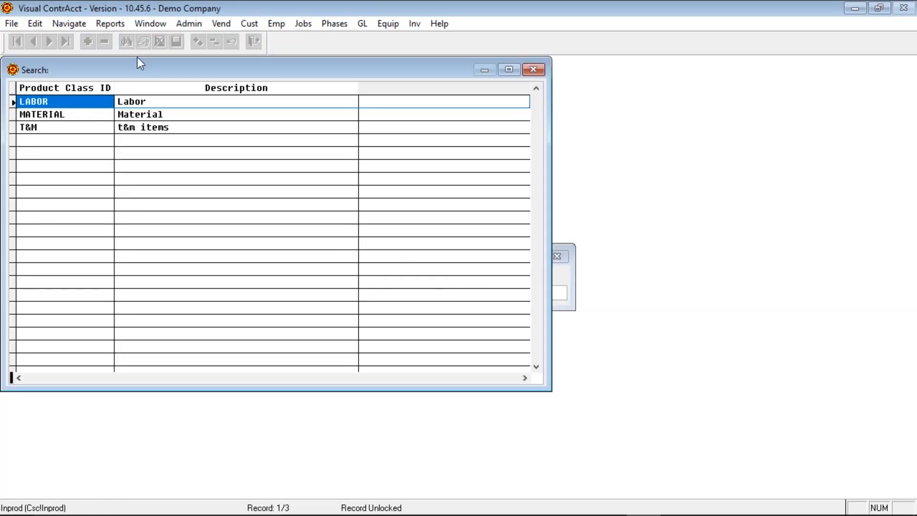
pyautogui.doubleClick(168, 117)
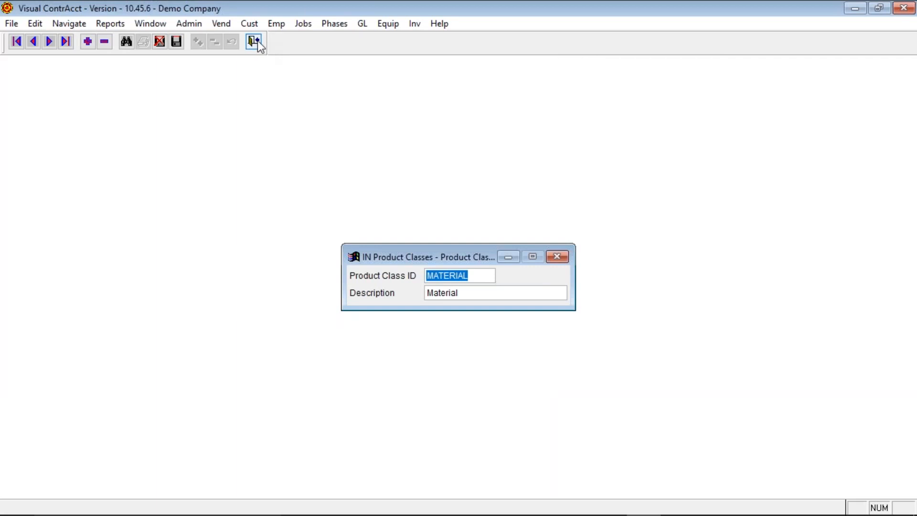
pyautogui.click(257, 41)
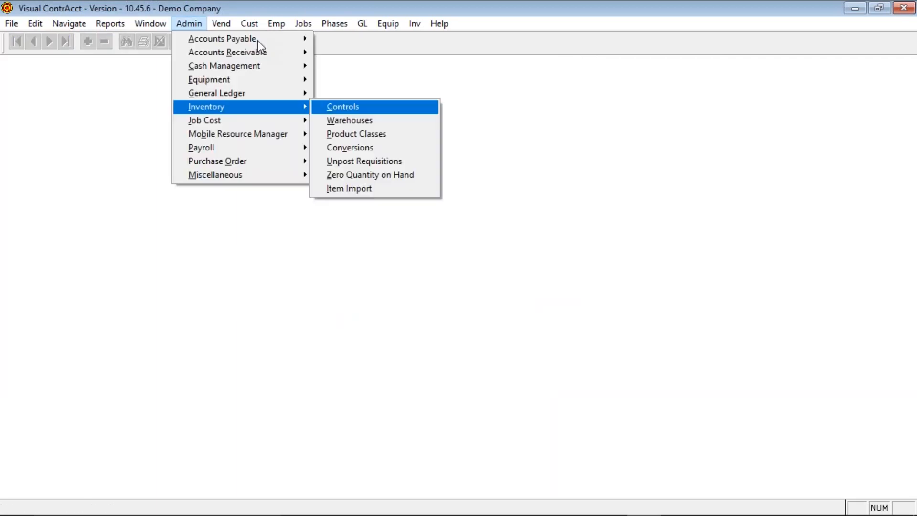
# Review the inventory unit-of-measure conversions and the Unpost Requisitions dialog, leaving both without making changes
pyautogui.click(339, 147)
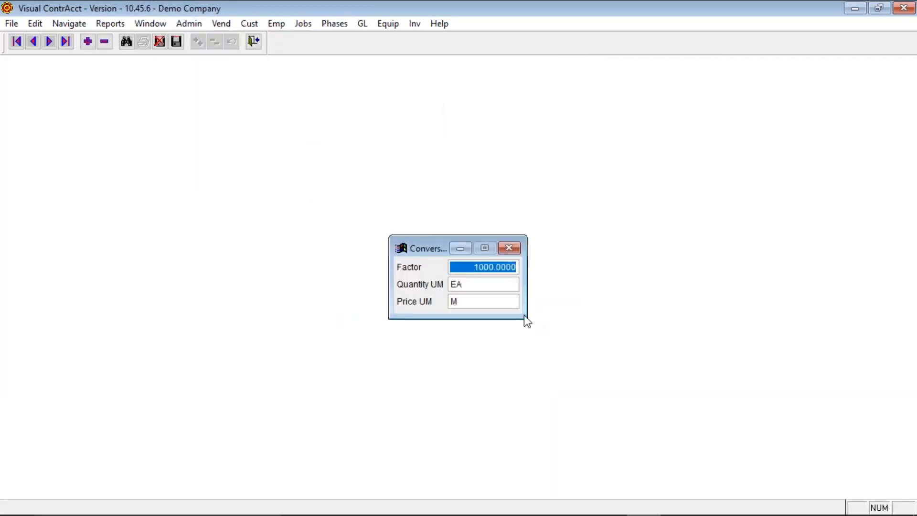
pyautogui.click(509, 247)
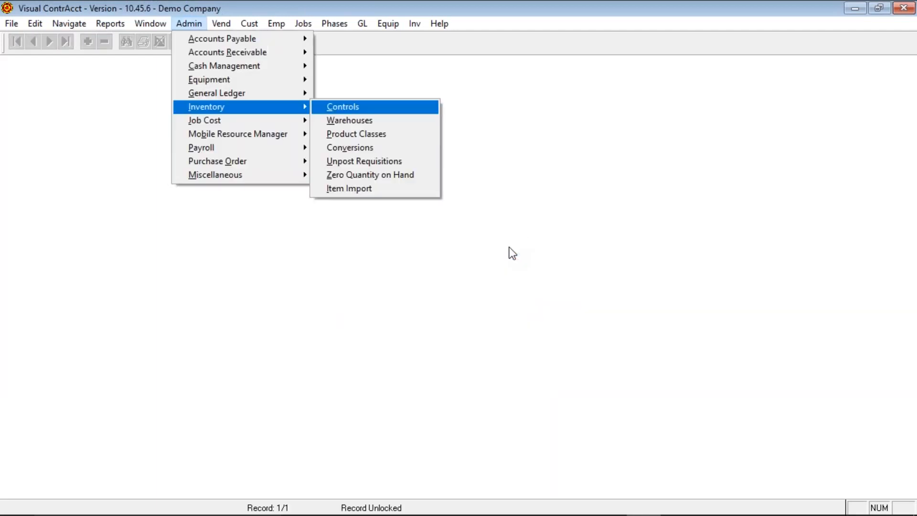
pyautogui.click(397, 161)
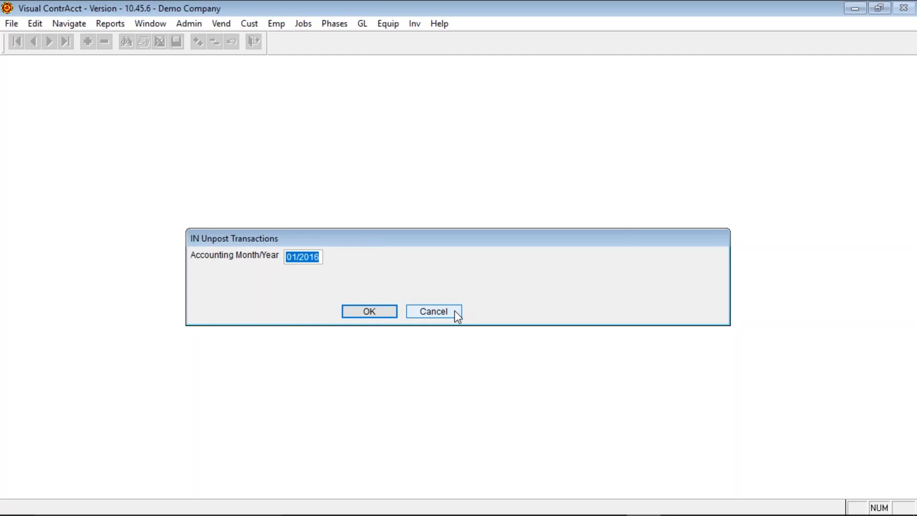
pyautogui.click(454, 311)
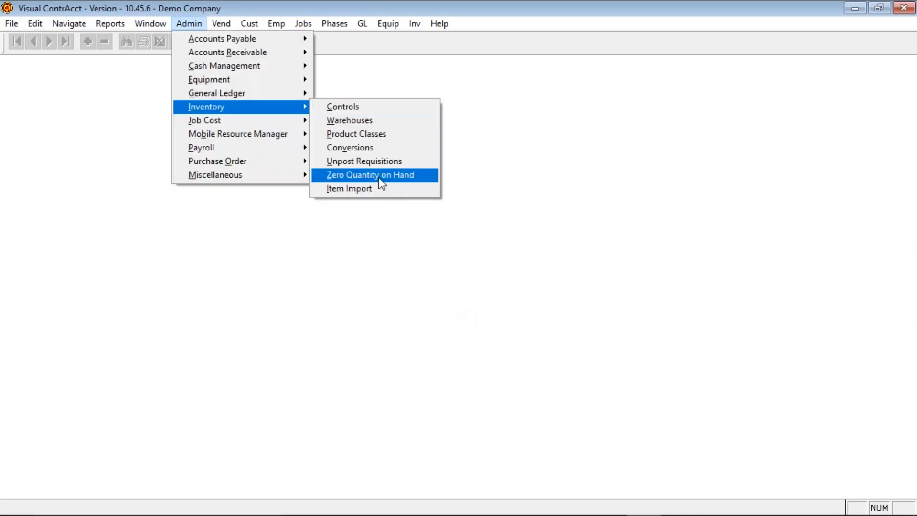
# Review the Zero Quantity on Hand criteria and the inventory Item Import dialog, cancelling both without processing
pyautogui.click(382, 174)
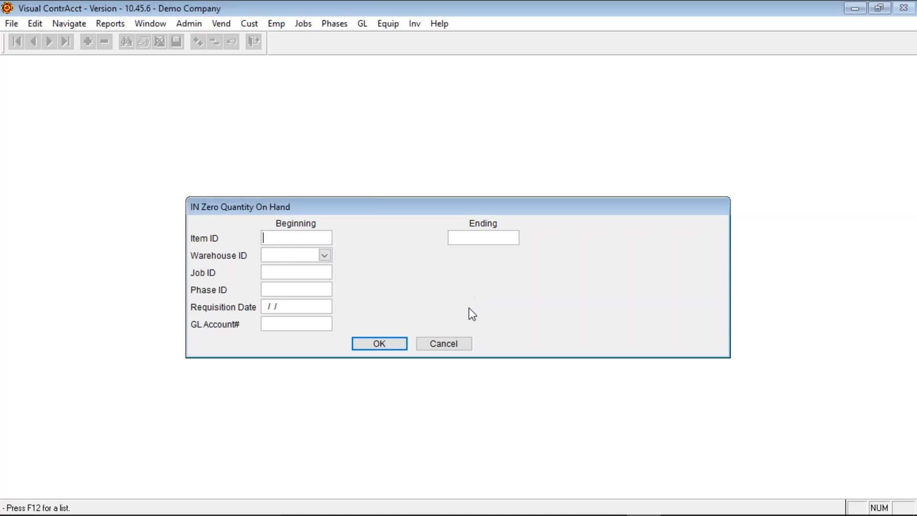
pyautogui.click(456, 349)
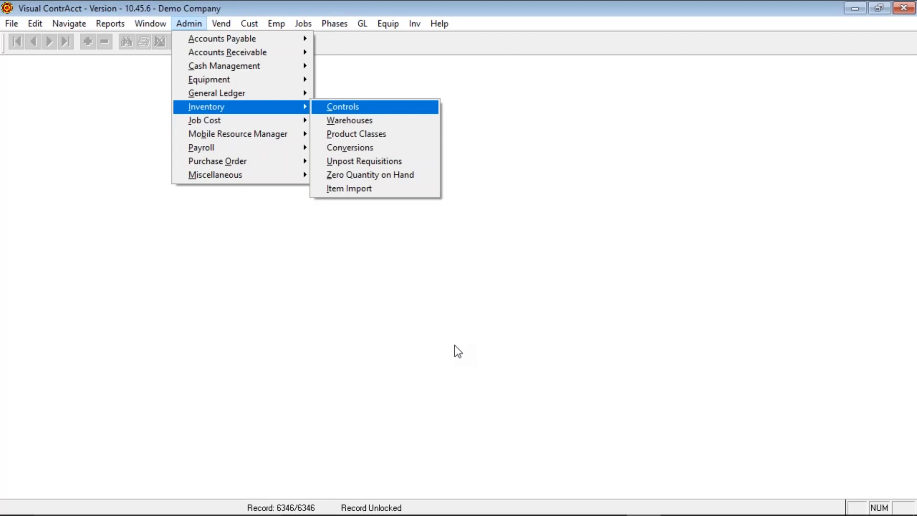
pyautogui.click(369, 188)
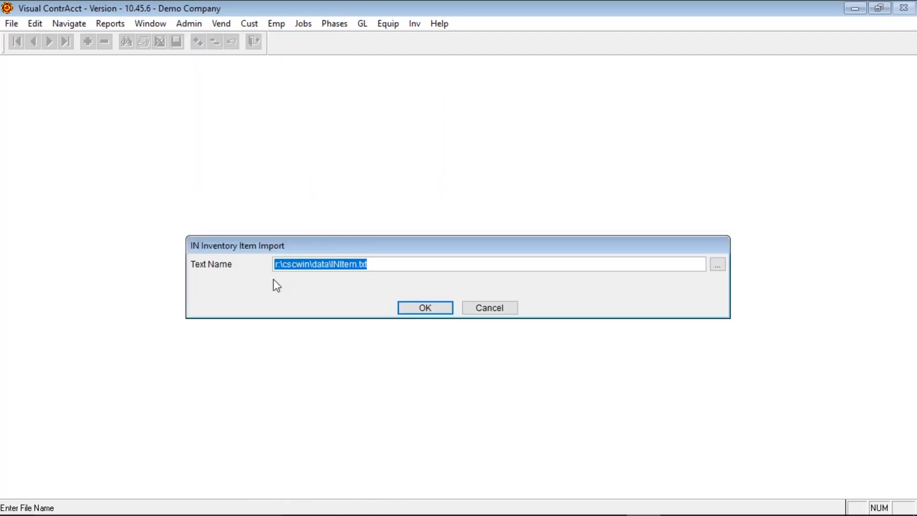
pyautogui.click(483, 311)
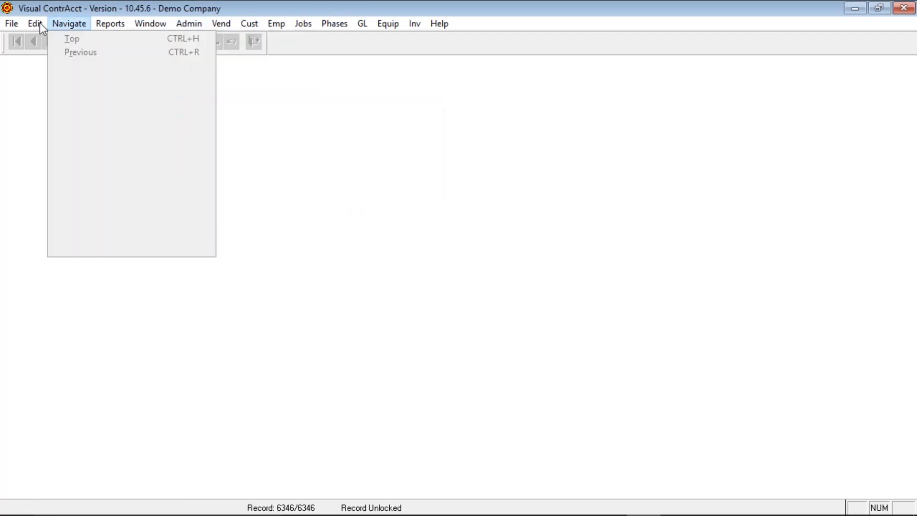
# Open the inventory Transaction Import, review its source text file, and cancel without importing
pyautogui.moveTo(12, 23)
pyautogui.moveTo(67, 108)
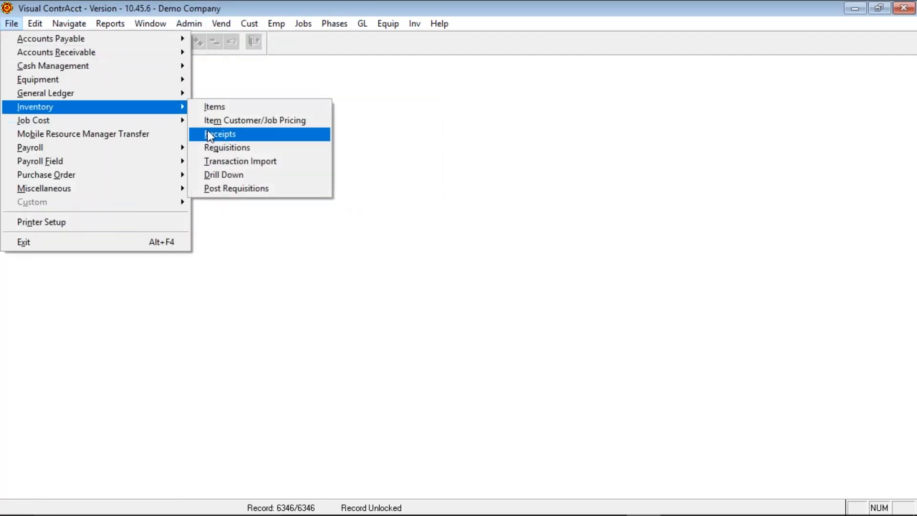
pyautogui.click(240, 161)
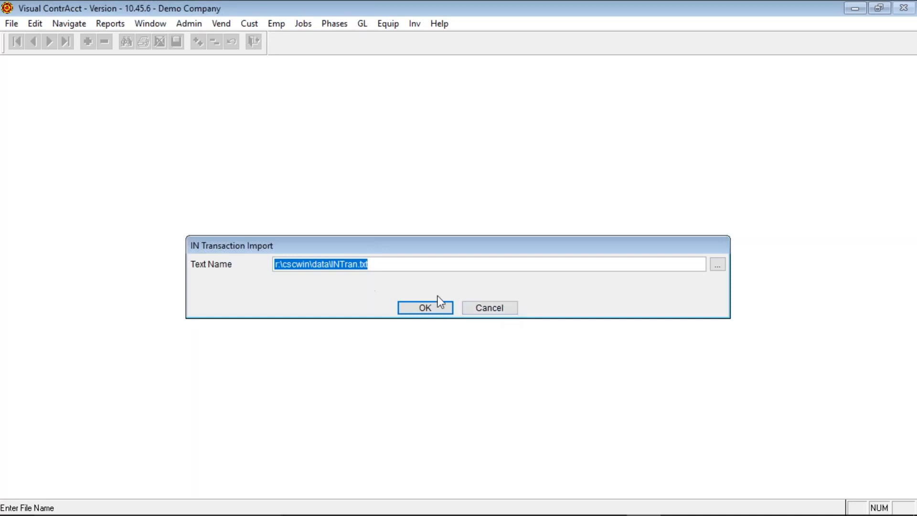
pyautogui.click(494, 313)
pyautogui.click(497, 308)
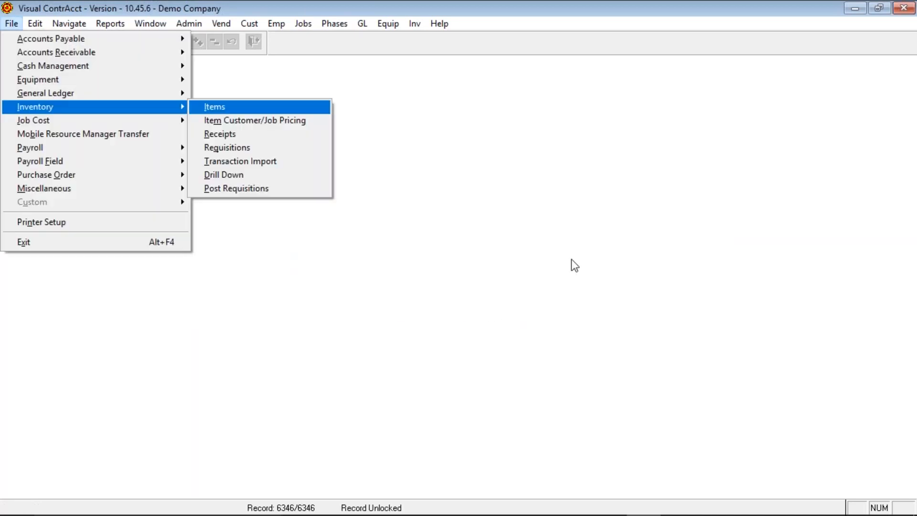
# Reopen the inventory Item Import to review its source text file and cancel without importing
pyautogui.click(189, 23)
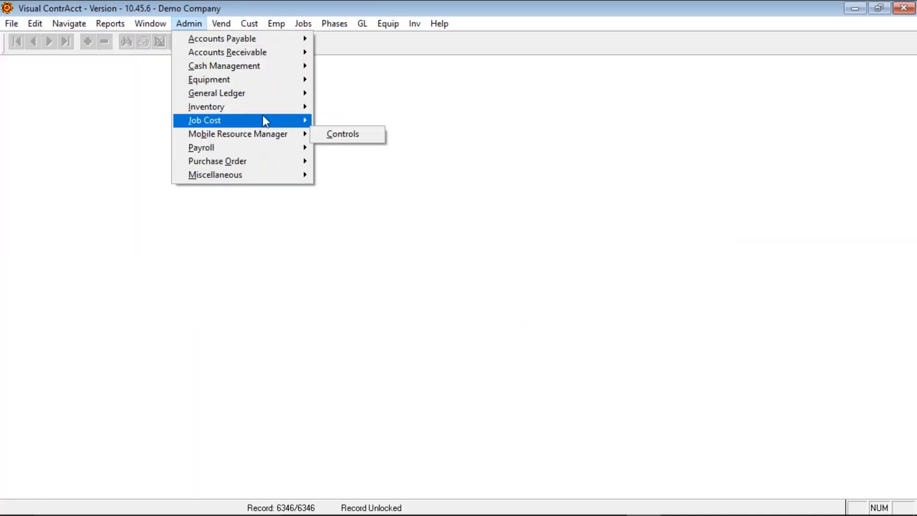
pyautogui.moveTo(289, 107)
pyautogui.click(375, 190)
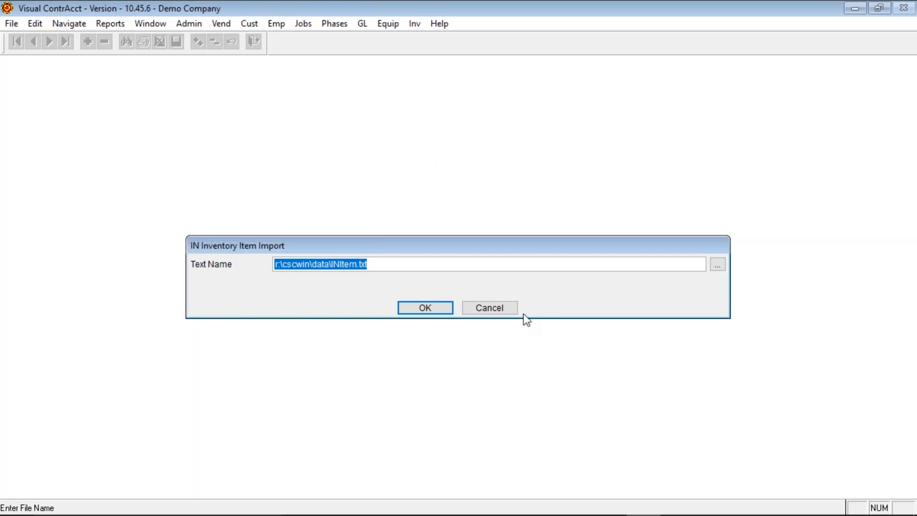
pyautogui.click(508, 311)
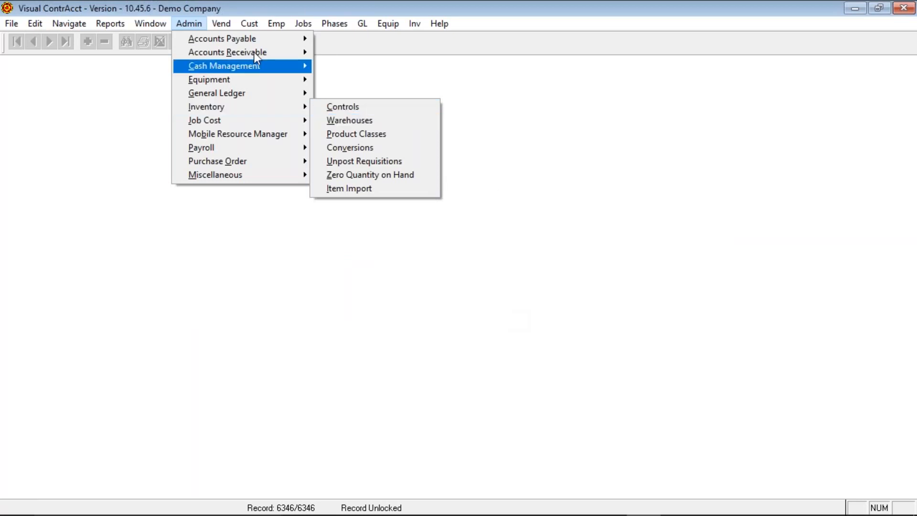
pyautogui.click(217, 4)
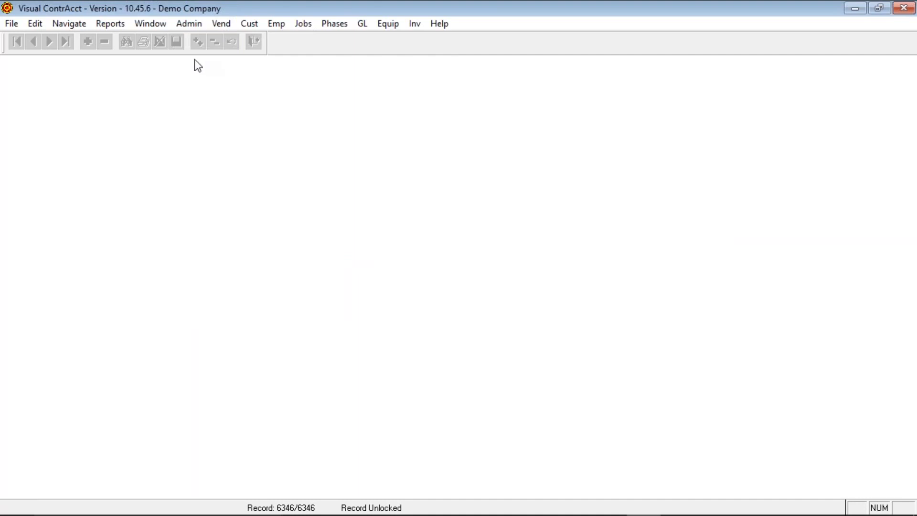
pyautogui.click(202, 19)
pyautogui.click(201, 19)
# Open the inventory item lookup, browse the item list, and search the descriptions for "MA"
pyautogui.click(413, 26)
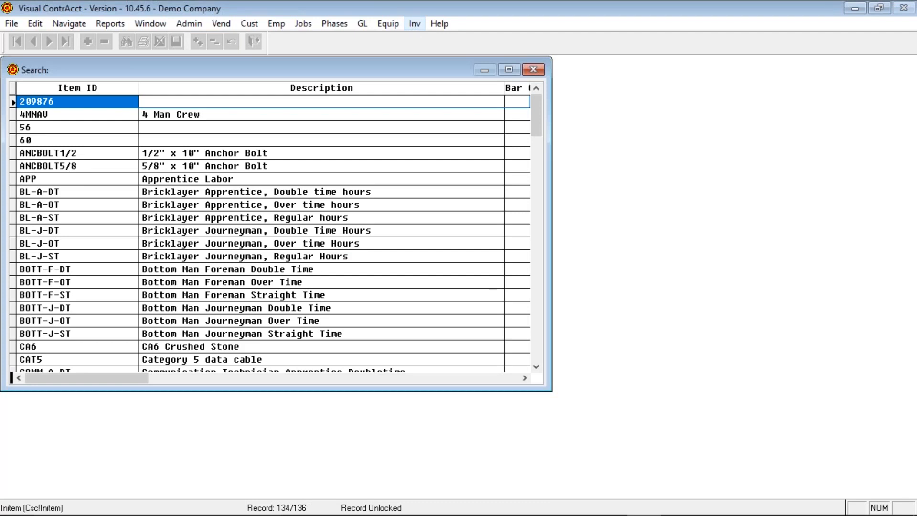
pyautogui.scroll(-4, 365, 324)
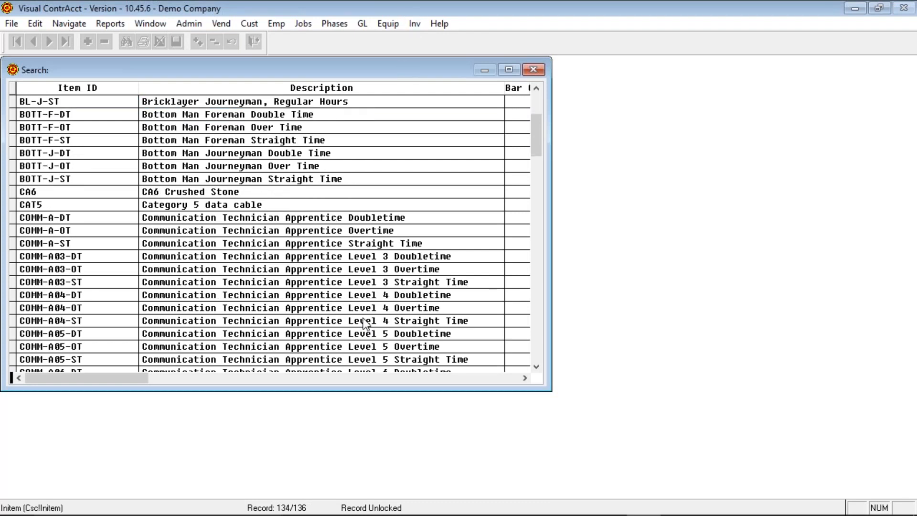
pyautogui.scroll(-11, 365, 324)
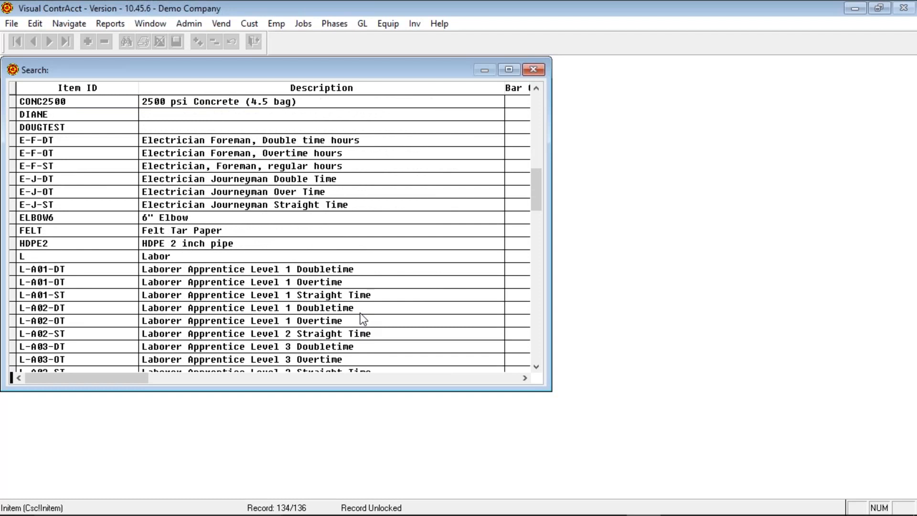
pyautogui.scroll(-4, 360, 313)
pyautogui.click(360, 309)
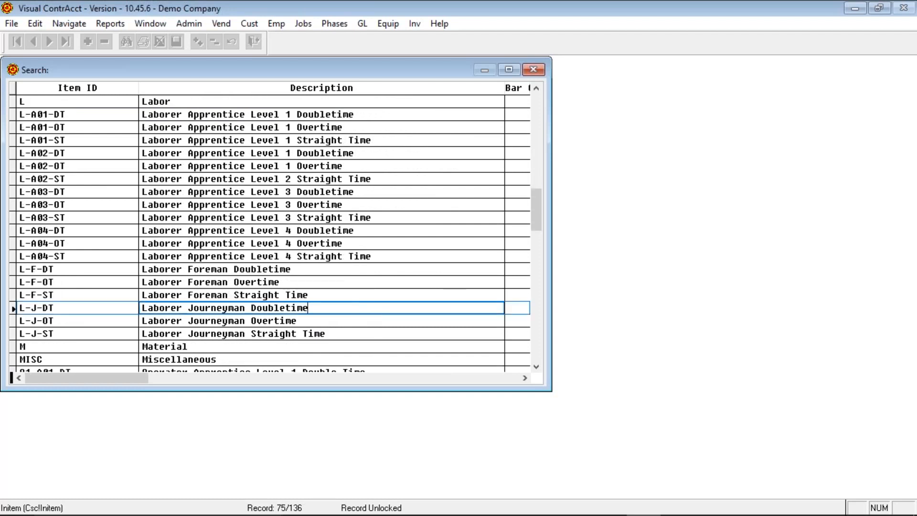
pyautogui.write('MA')
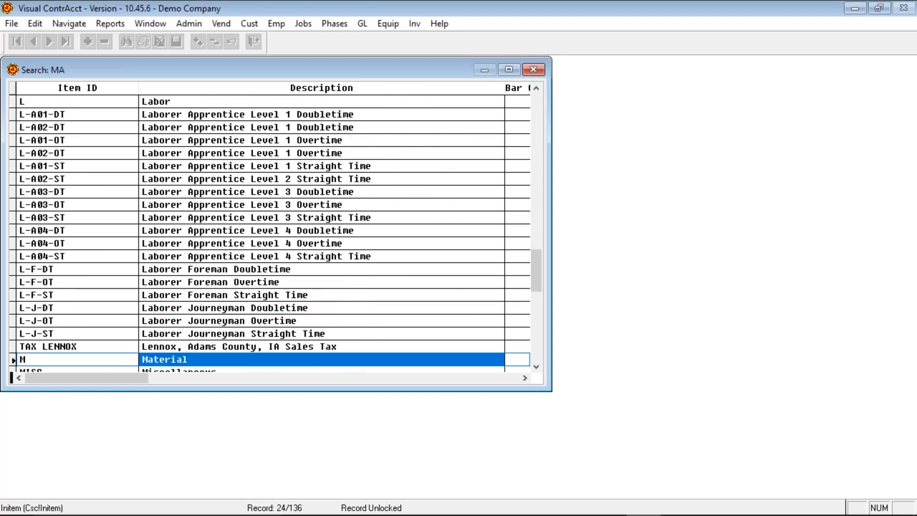
# Search the item descriptions for "J" and view the purchase, sales and job price columns for the overtime journeyman labor item
pyautogui.press('Up')
pyautogui.write('J')
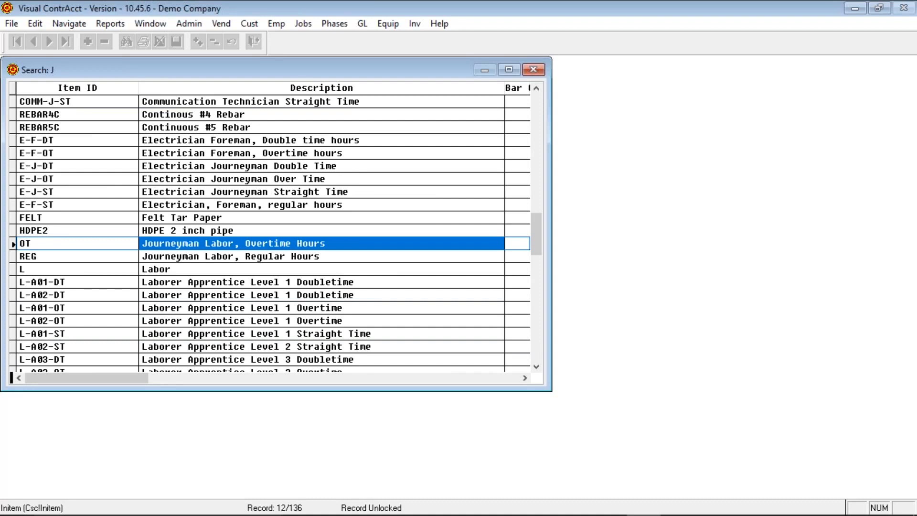
pyautogui.press('Right')
pyautogui.press('Right')
pyautogui.press('Right')
pyautogui.press('Right')
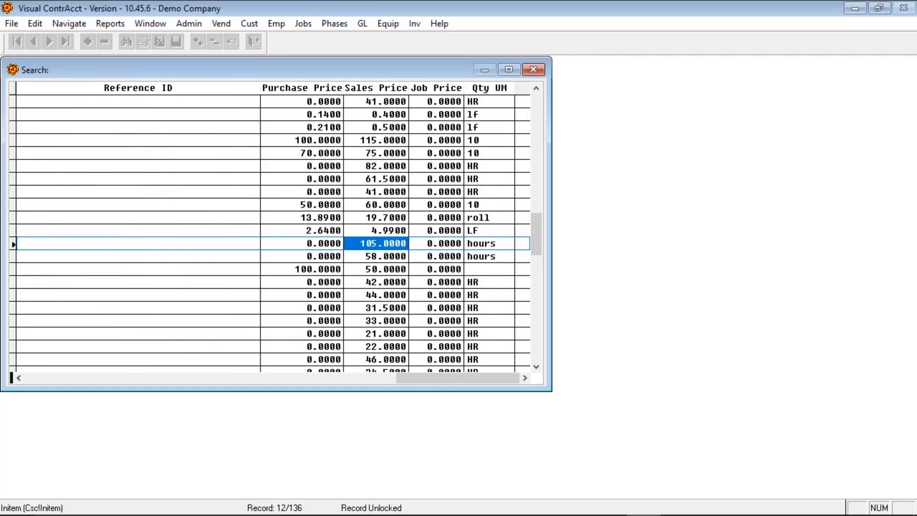
# Examine the overtime journeyman labor item's reference ID, price and quantity unit columns, return to its description, and close the item lookup
pyautogui.press('Right')
pyautogui.press('Right')
pyautogui.press('Left')
pyautogui.press('Left')
pyautogui.press('Left')
pyautogui.press('Left')
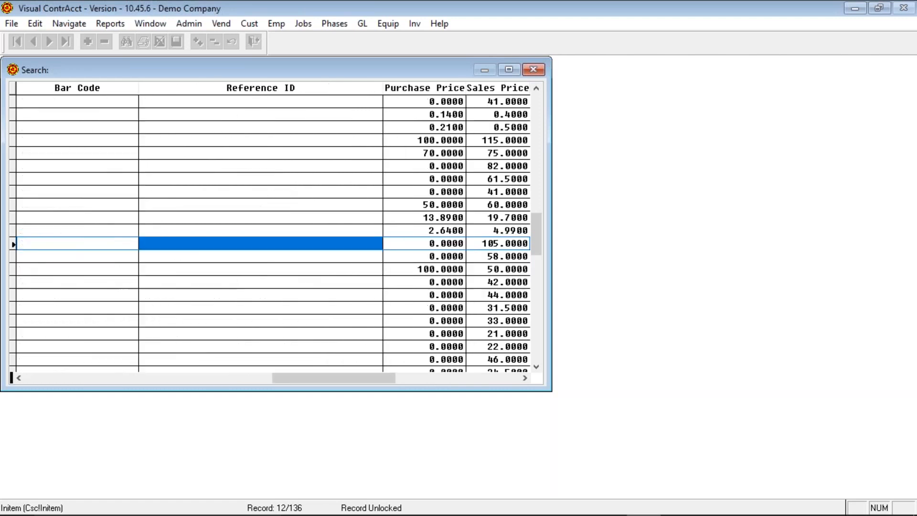
pyautogui.press('Right')
pyautogui.press('Right')
pyautogui.press('Right')
pyautogui.press('Right')
pyautogui.press('Left')
pyautogui.press('Left')
pyautogui.press('Left')
pyautogui.press('Left')
pyautogui.press('Left')
pyautogui.press('Left')
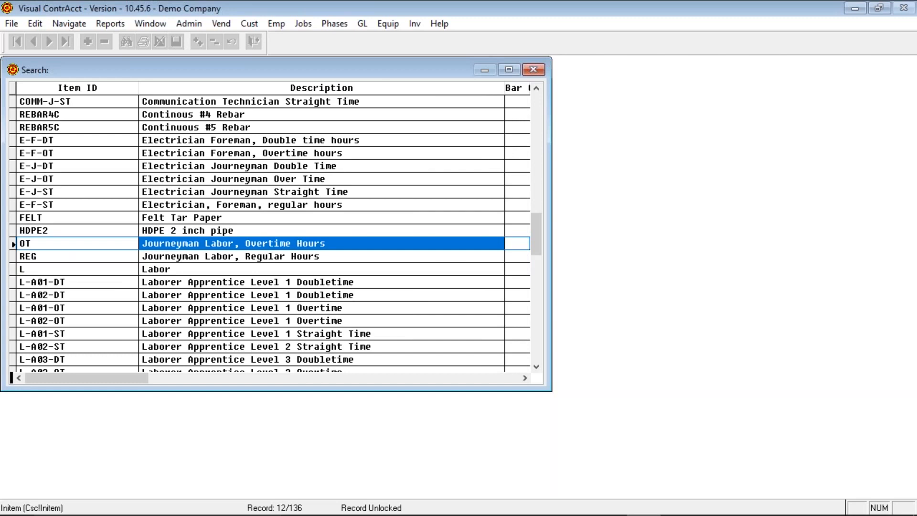
pyautogui.press('Escape')
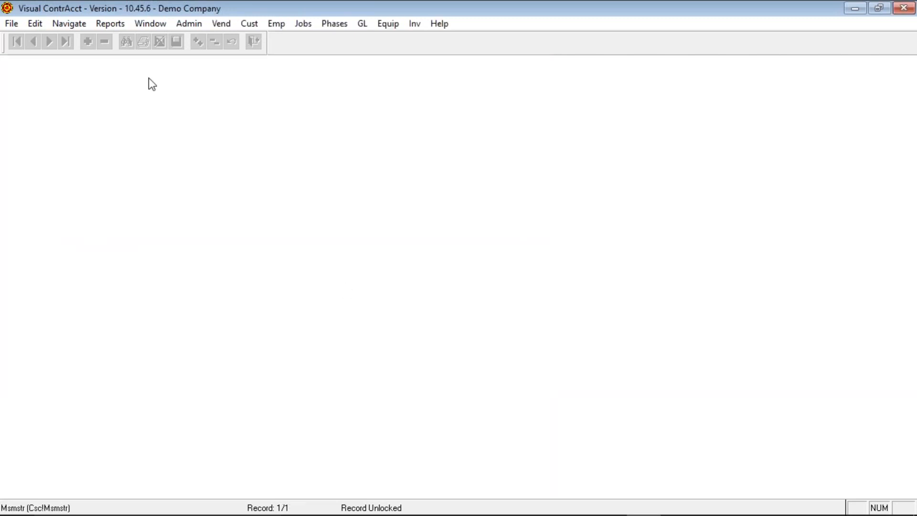
pyautogui.click(102, 25)
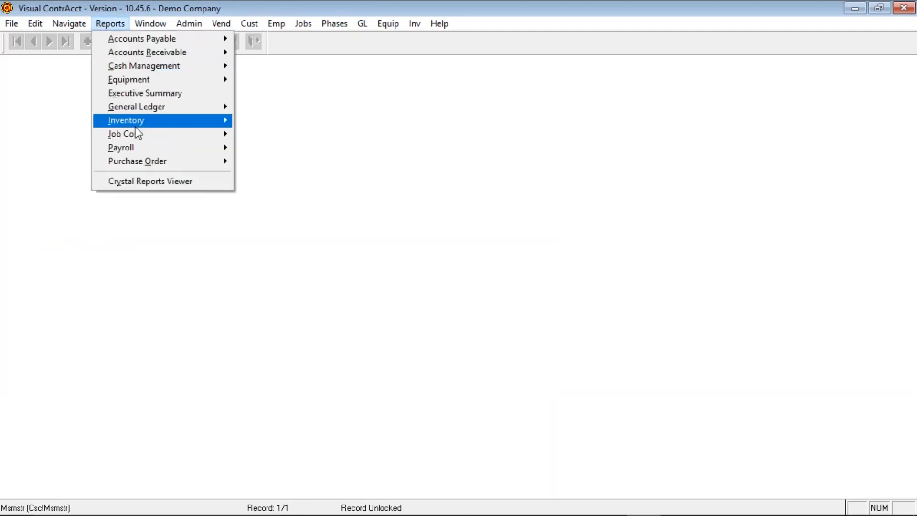
pyautogui.moveTo(136, 126)
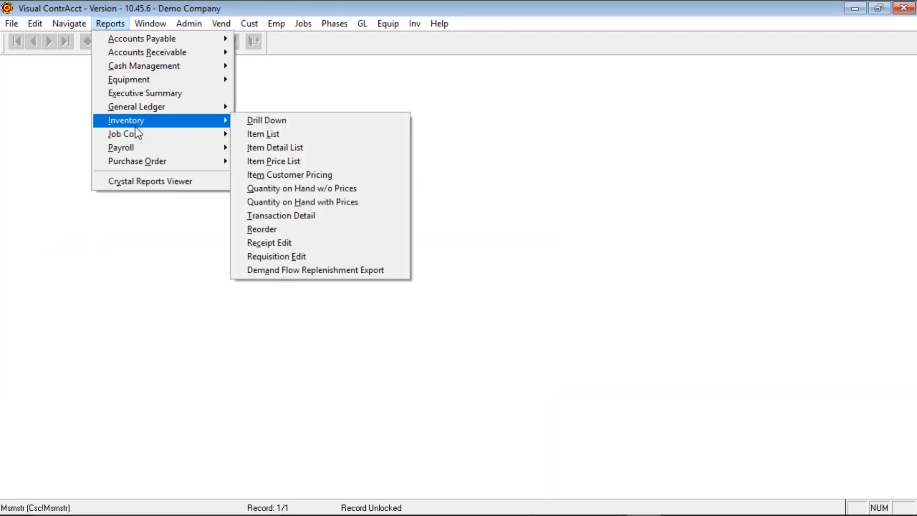
pyautogui.moveTo(180, 25)
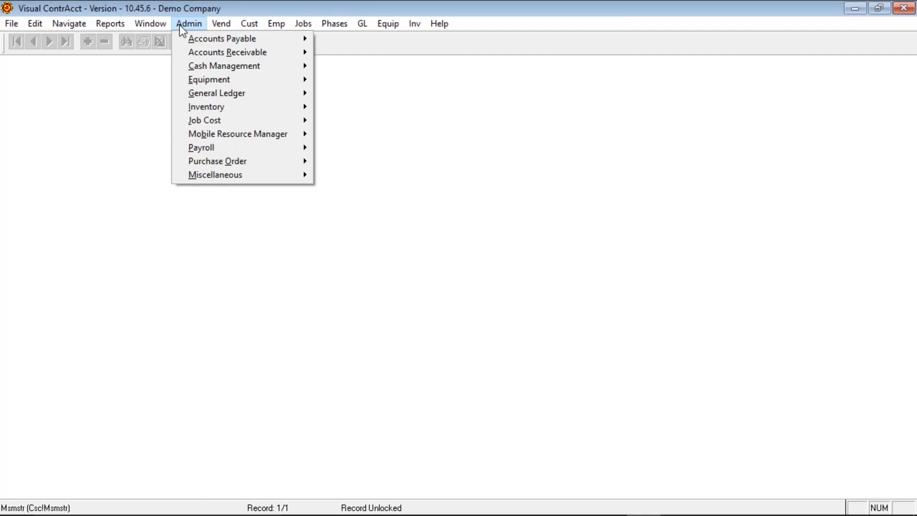
pyautogui.moveTo(2, 26)
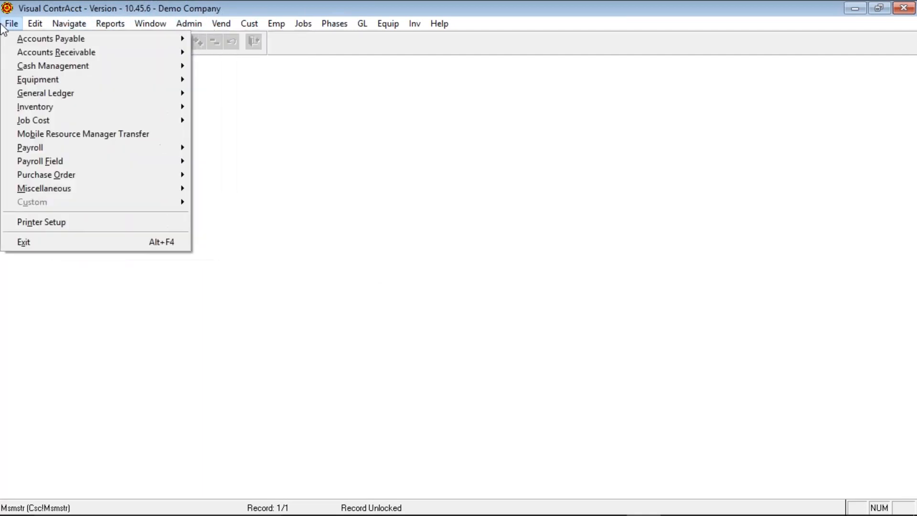